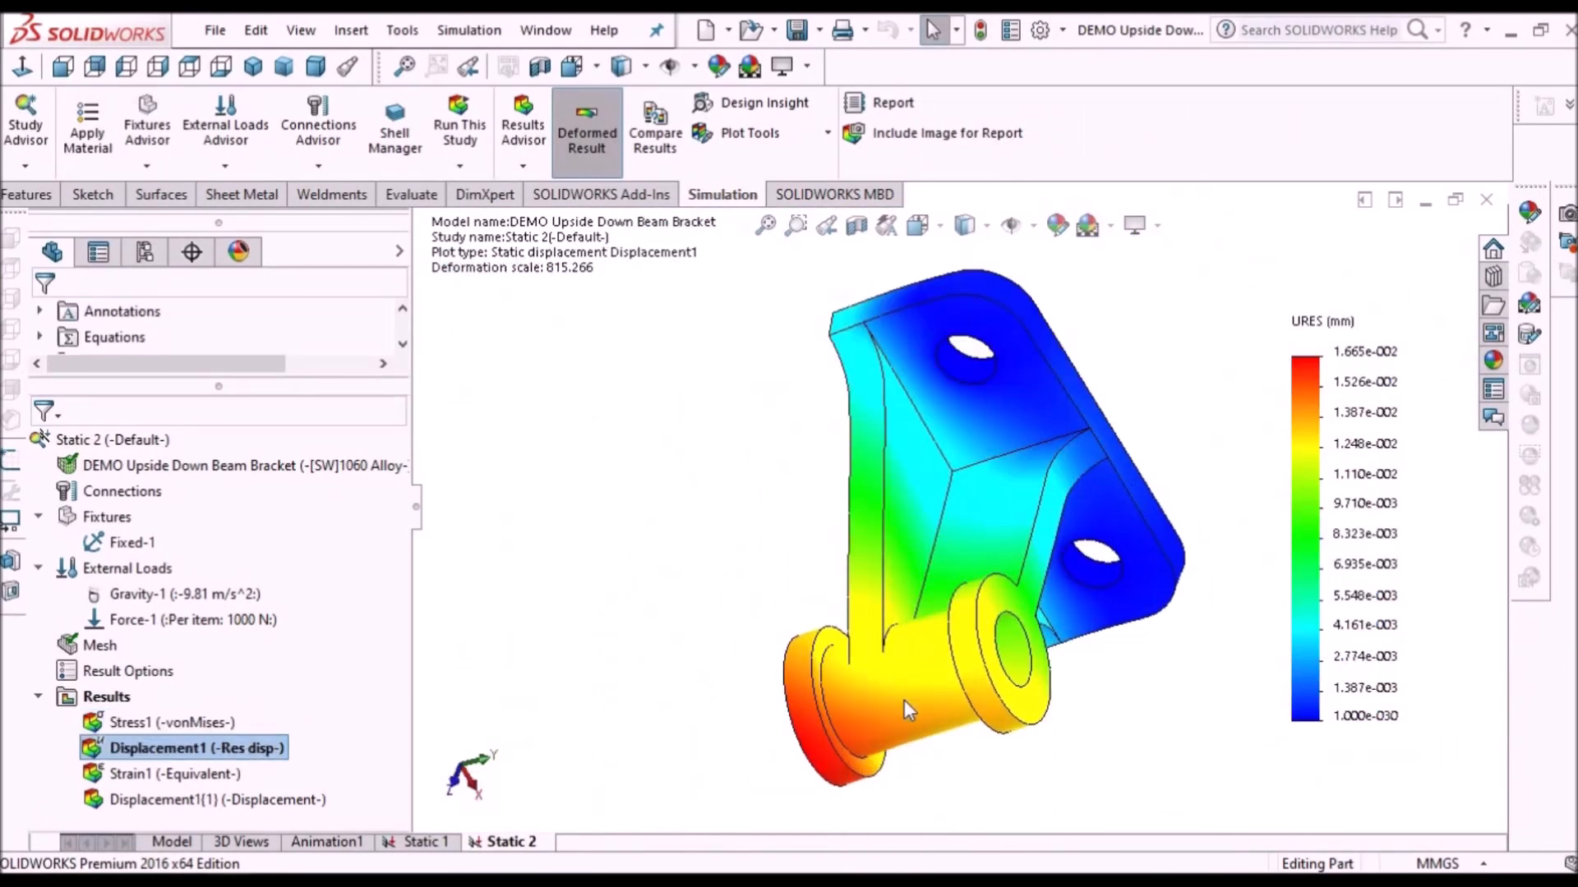
{"action": "middle_click_drag", "start_coordinate": [912, 725], "coordinate": [1011, 755]}
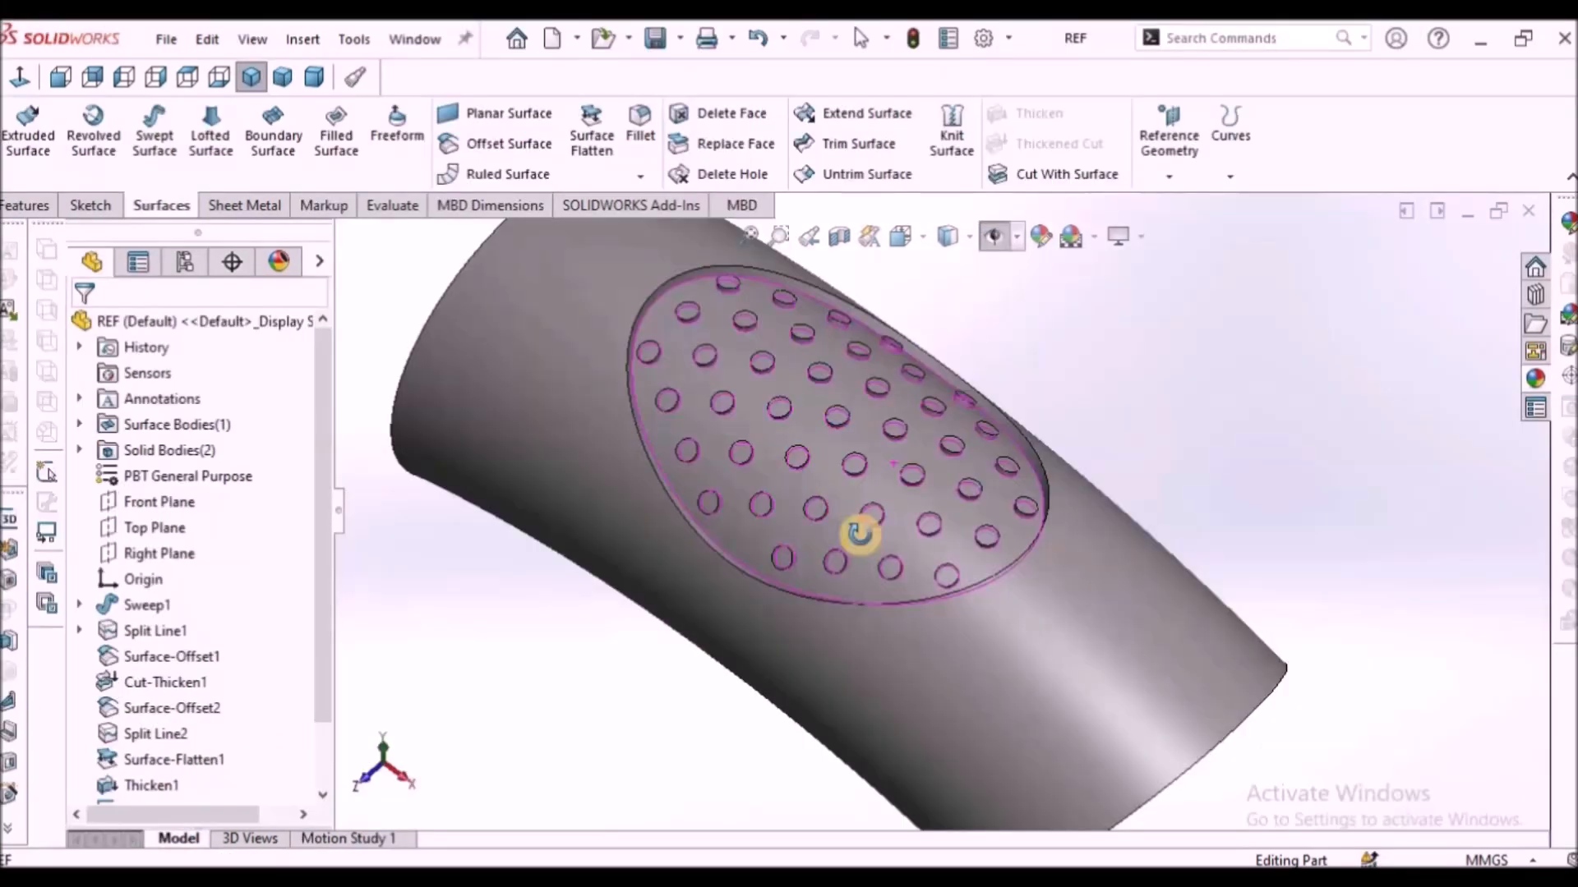
{"action": "middle_click_drag", "start_coordinate": [855, 532], "coordinate": [1051, 528]}
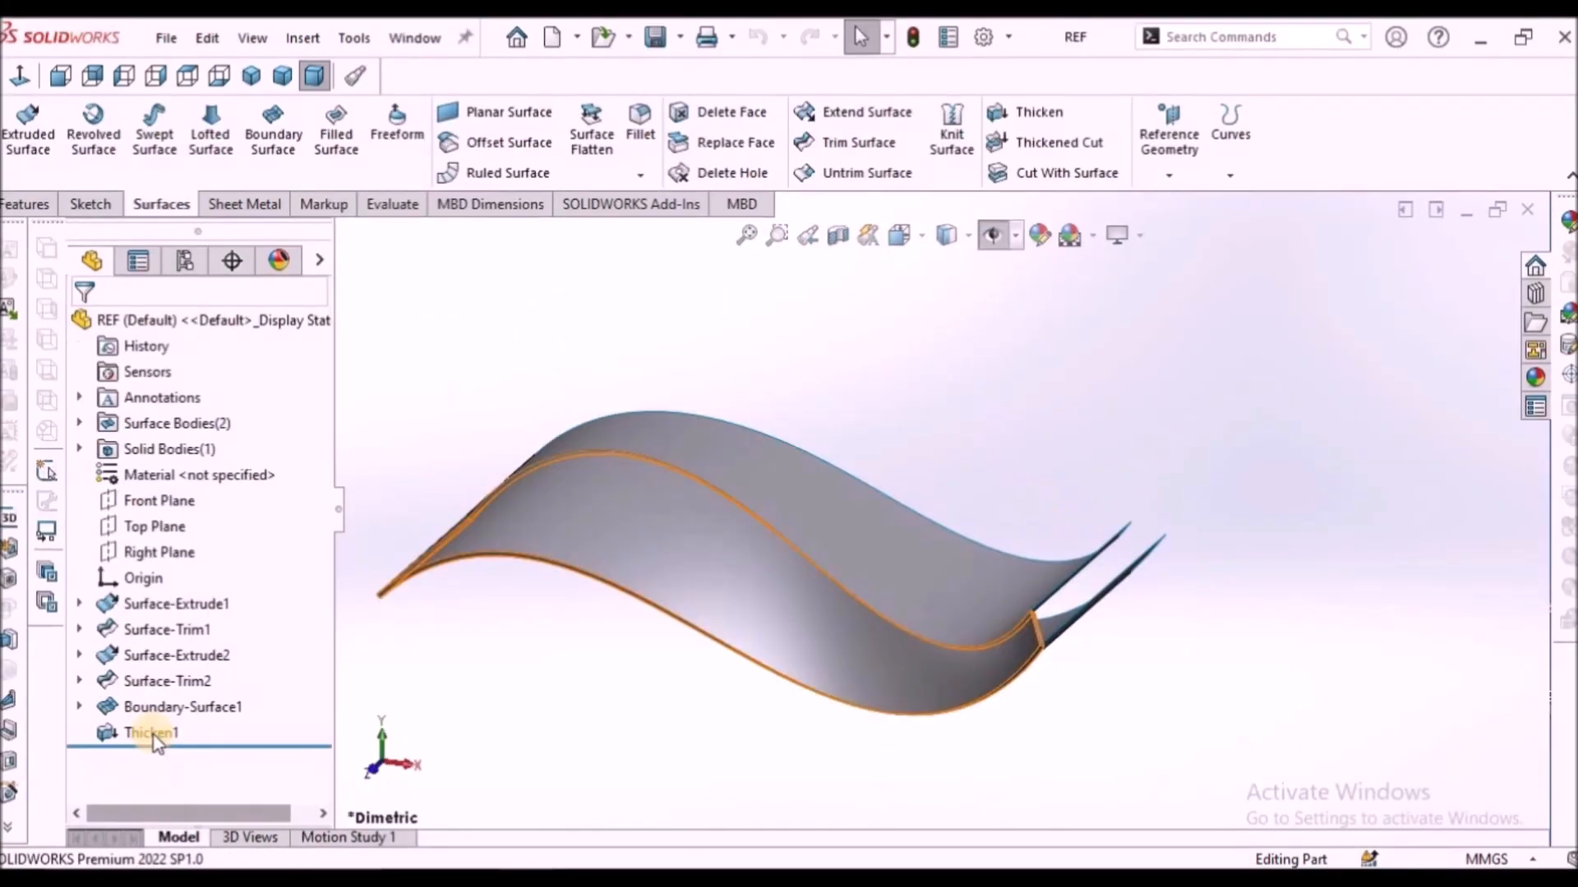
{"action": "right_click", "coordinate": [131, 732]}
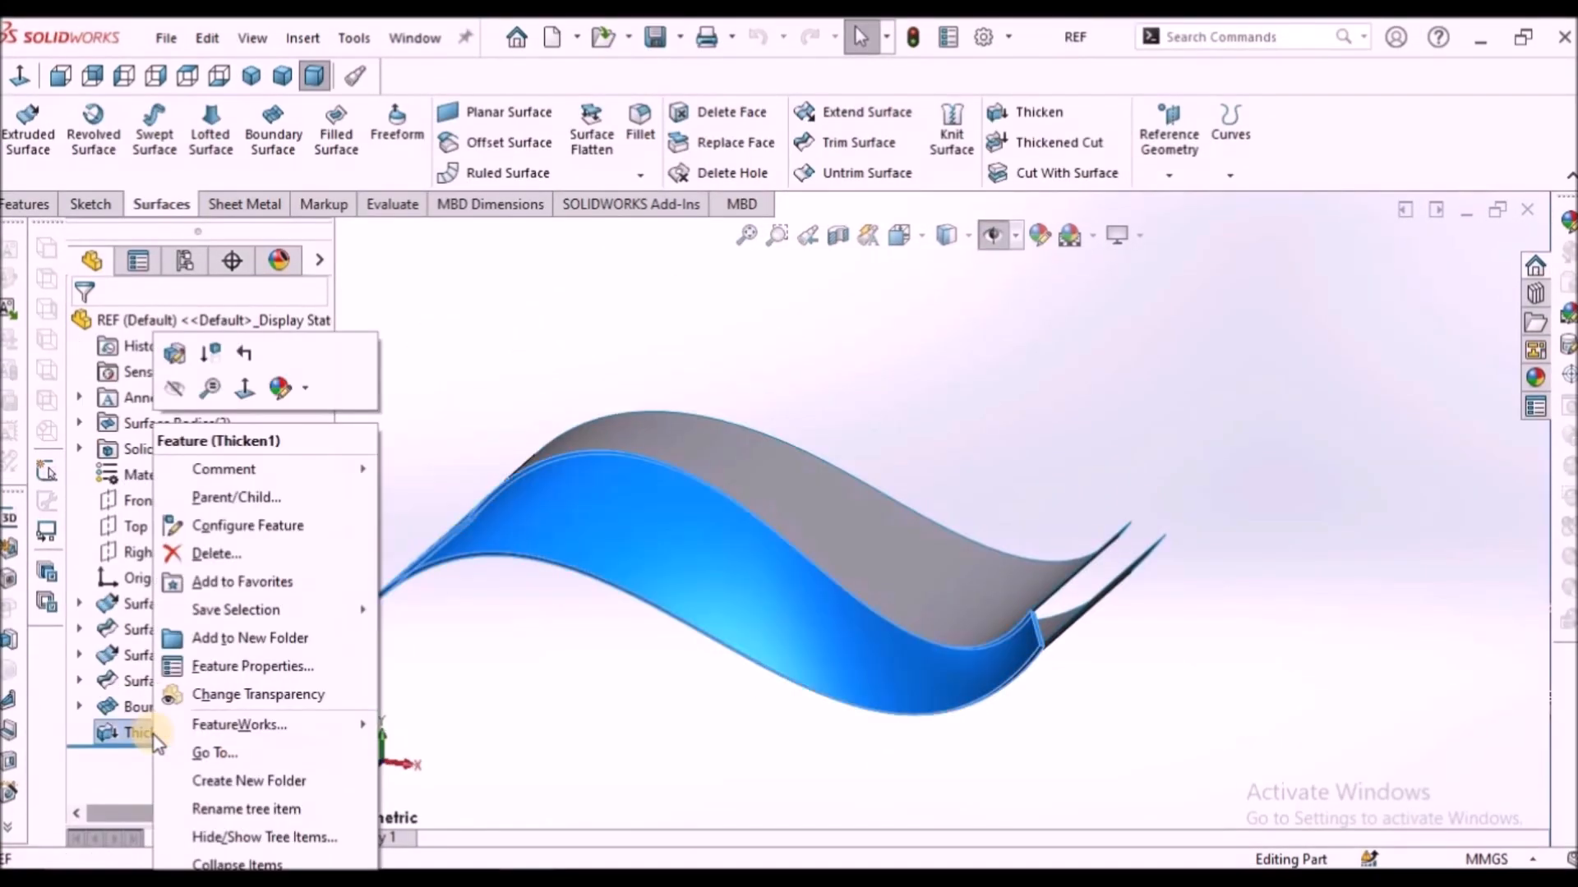
{"action": "left_click", "coordinate": [176, 397]}
{"action": "middle_click_drag", "start_coordinate": [687, 362], "coordinate": [852, 512]}
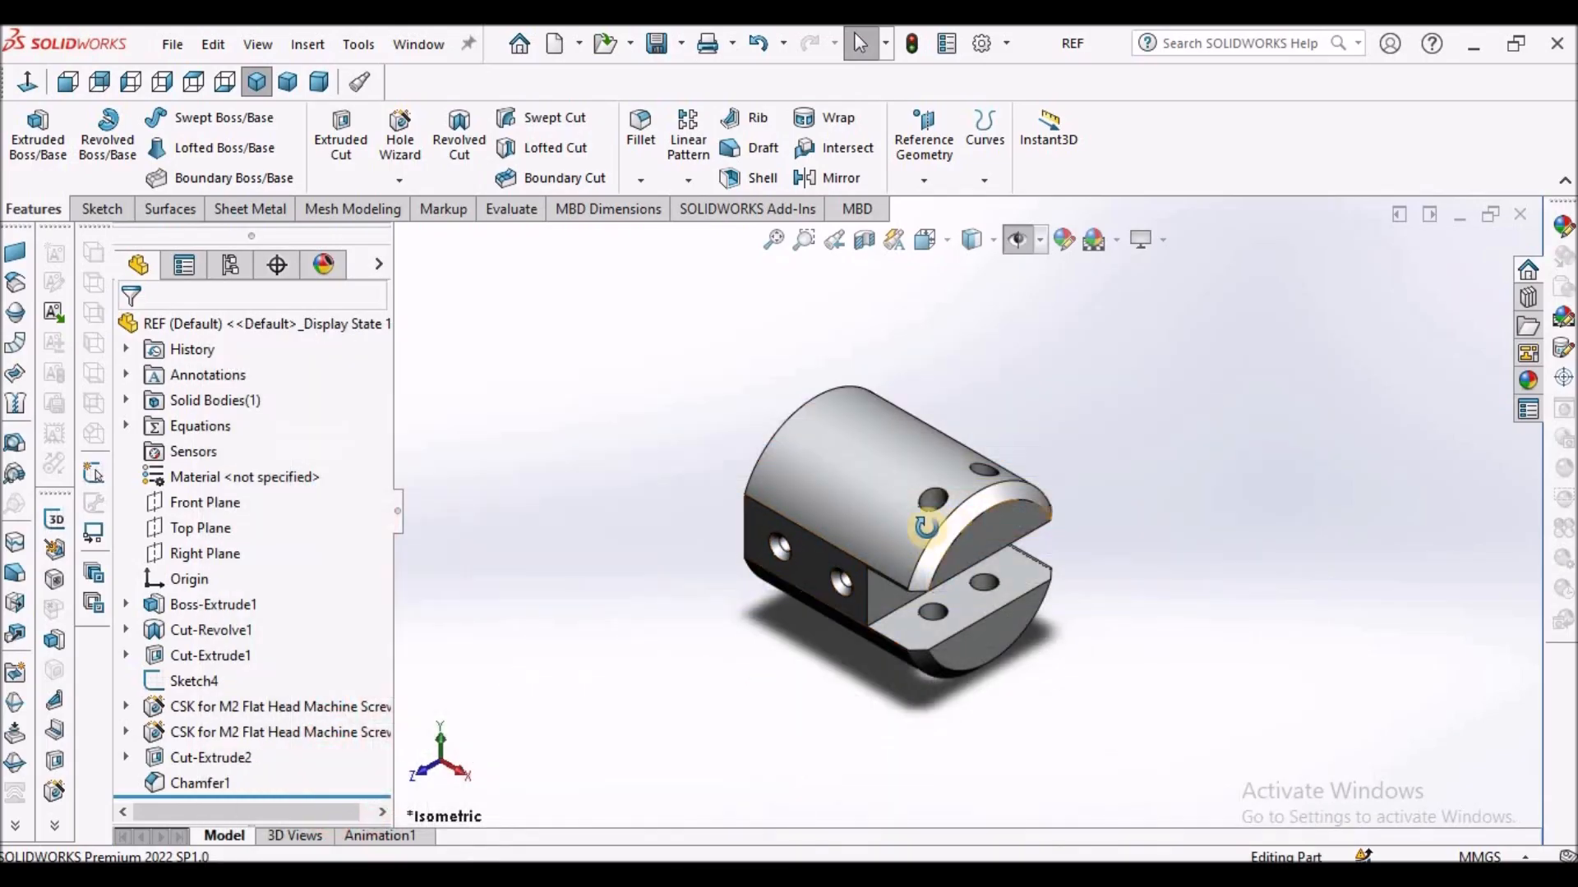
Switch from the REF part to the open Demo part document.
{"action": "middle_click_drag", "start_coordinate": [912, 518], "coordinate": [406, 179]}
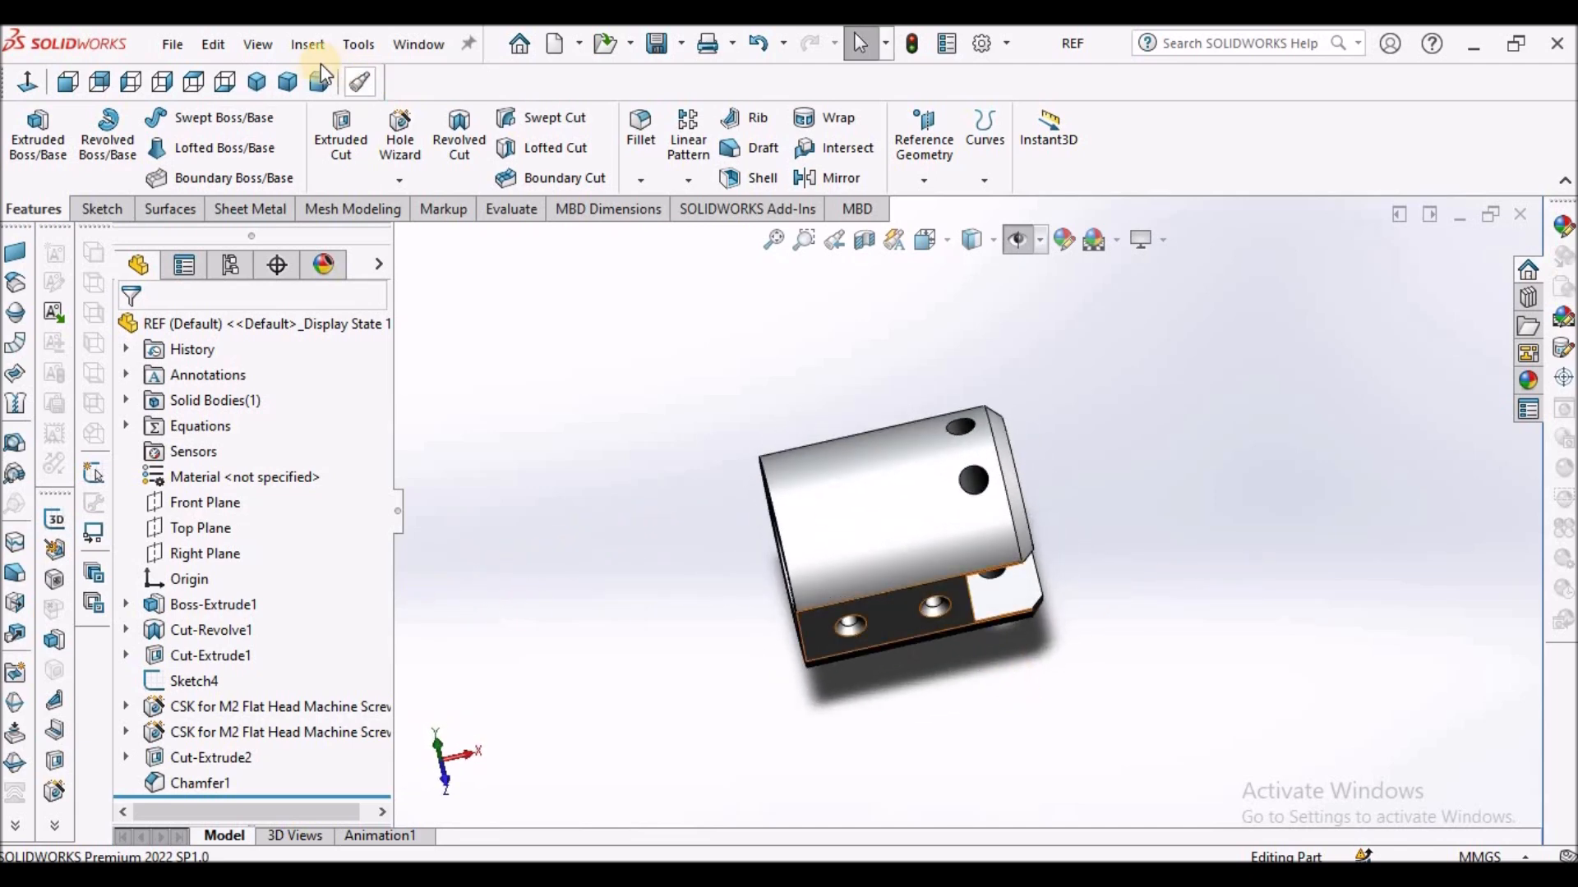
{"action": "left_click", "coordinate": [420, 45]}
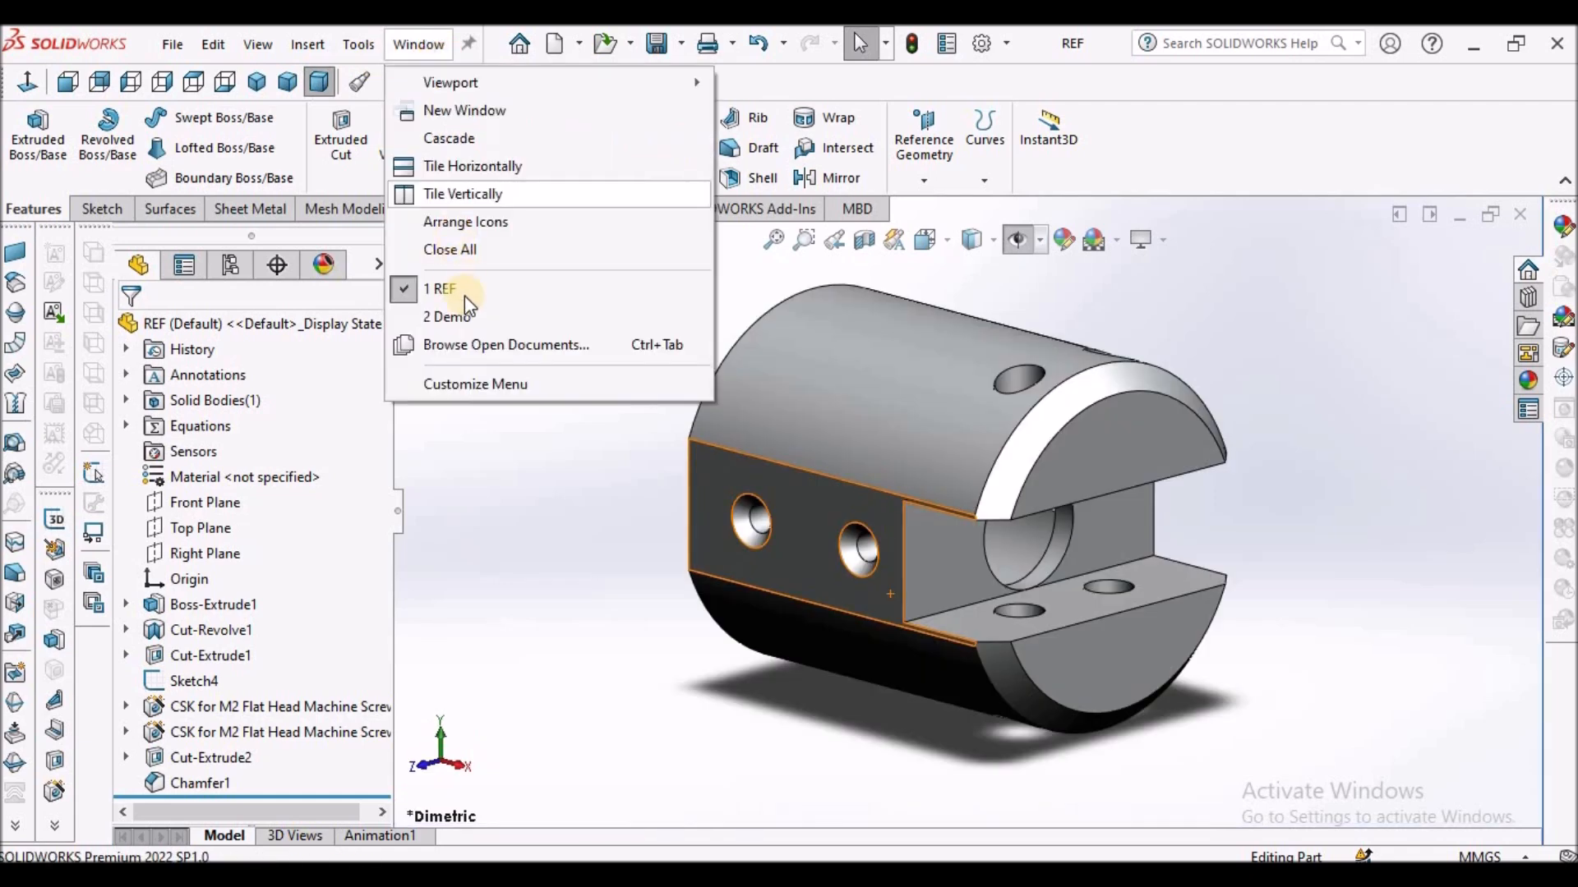
{"action": "left_click", "coordinate": [460, 319]}
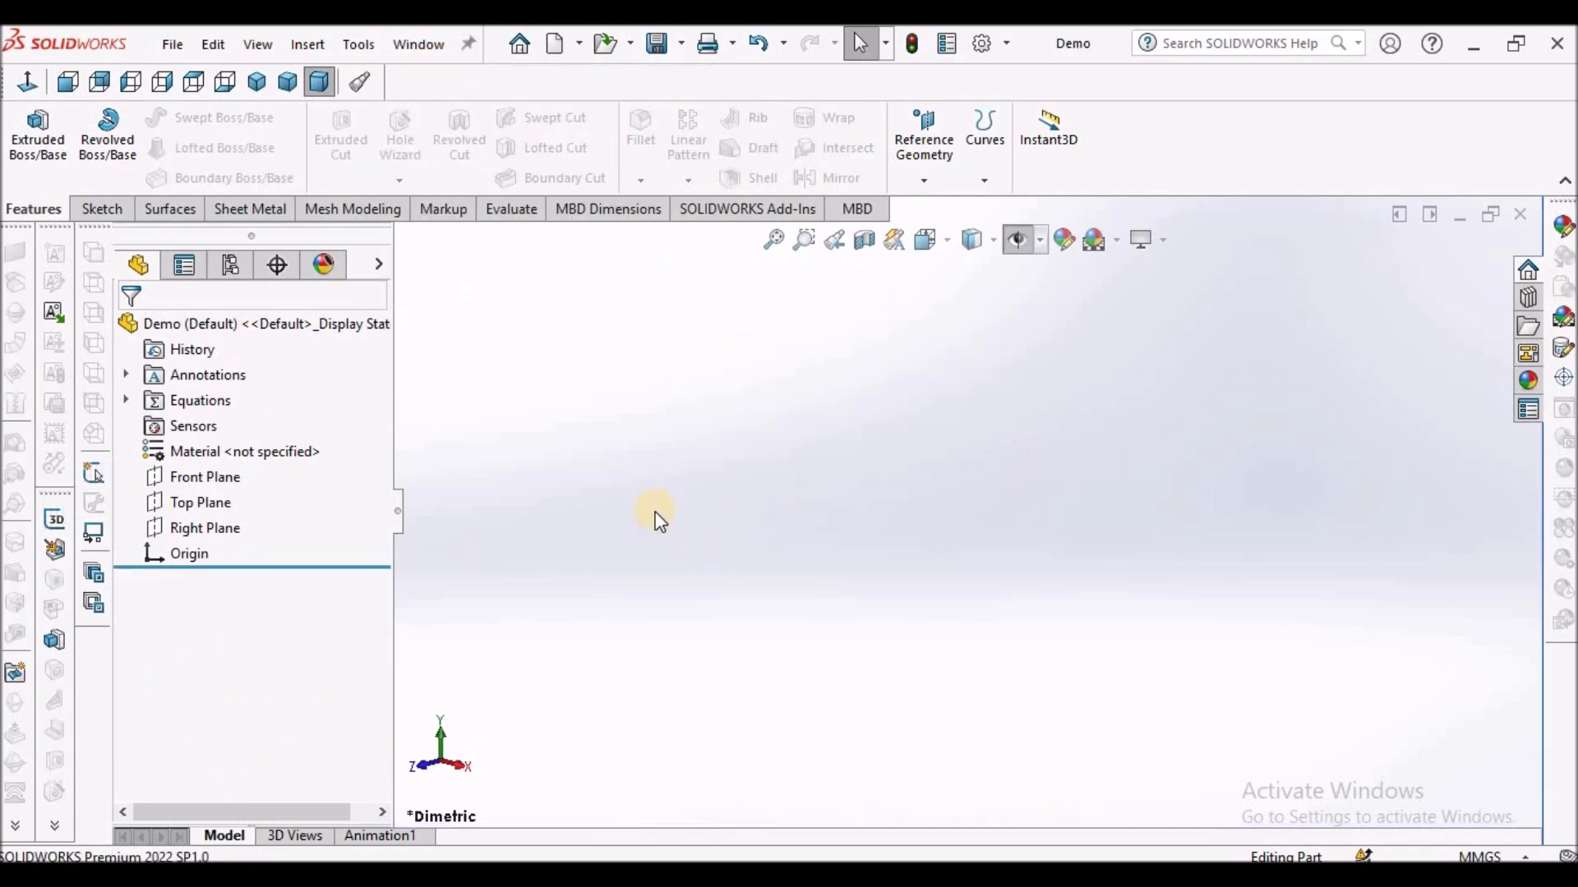
Start a sketch on the Right Plane and draw a circle about 164 mm in diameter centred on the origin.
{"action": "left_click", "coordinate": [198, 527]}
{"action": "left_click", "coordinate": [106, 209]}
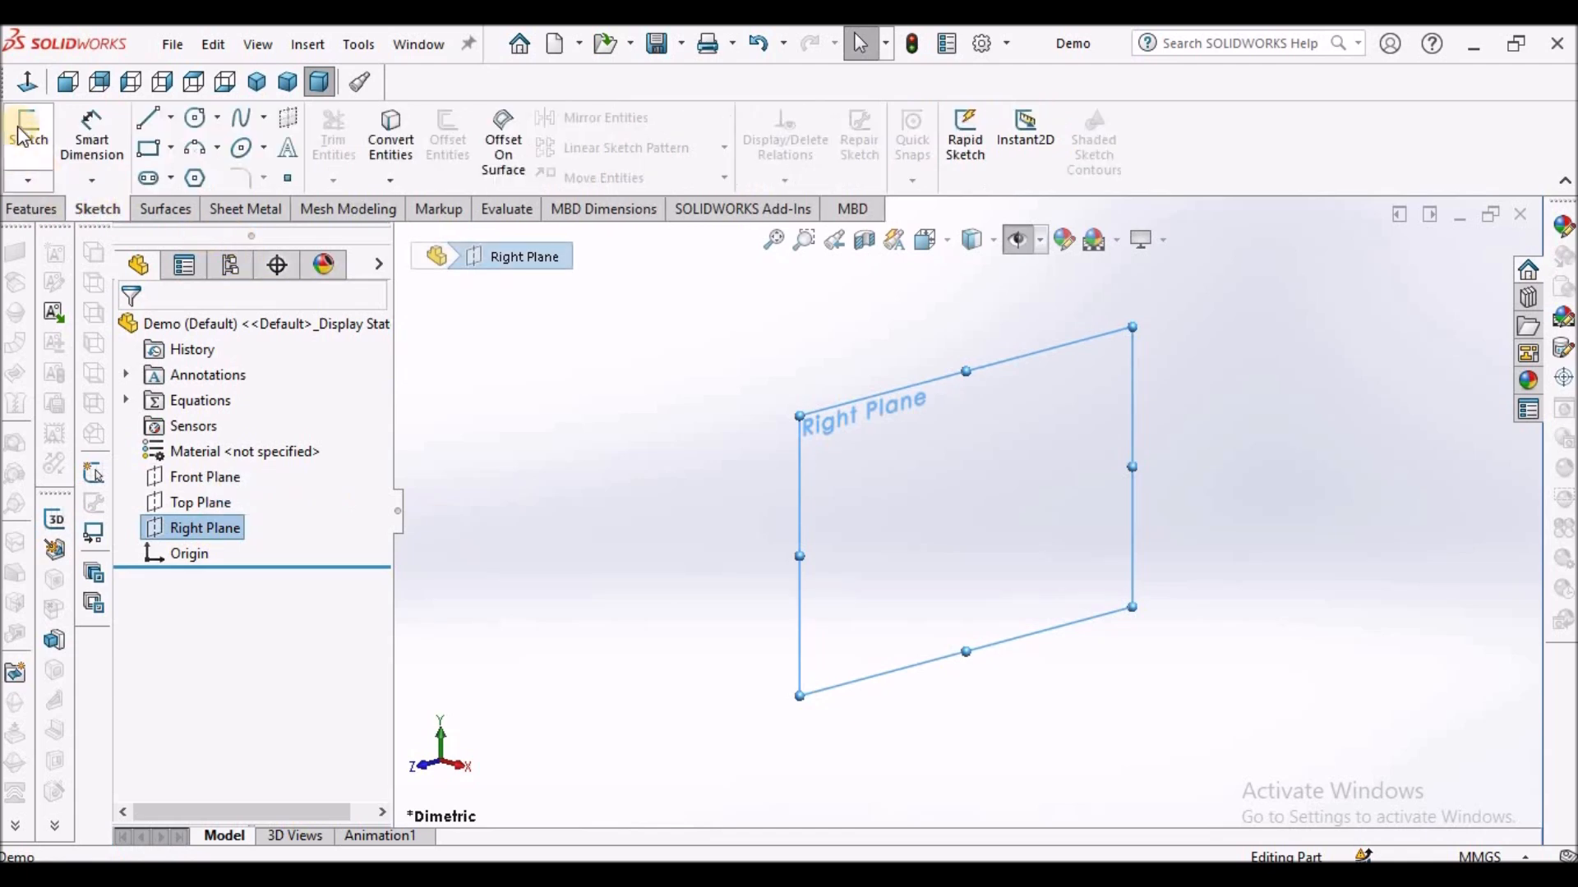
{"action": "left_click", "coordinate": [26, 127]}
{"action": "left_click", "coordinate": [196, 117]}
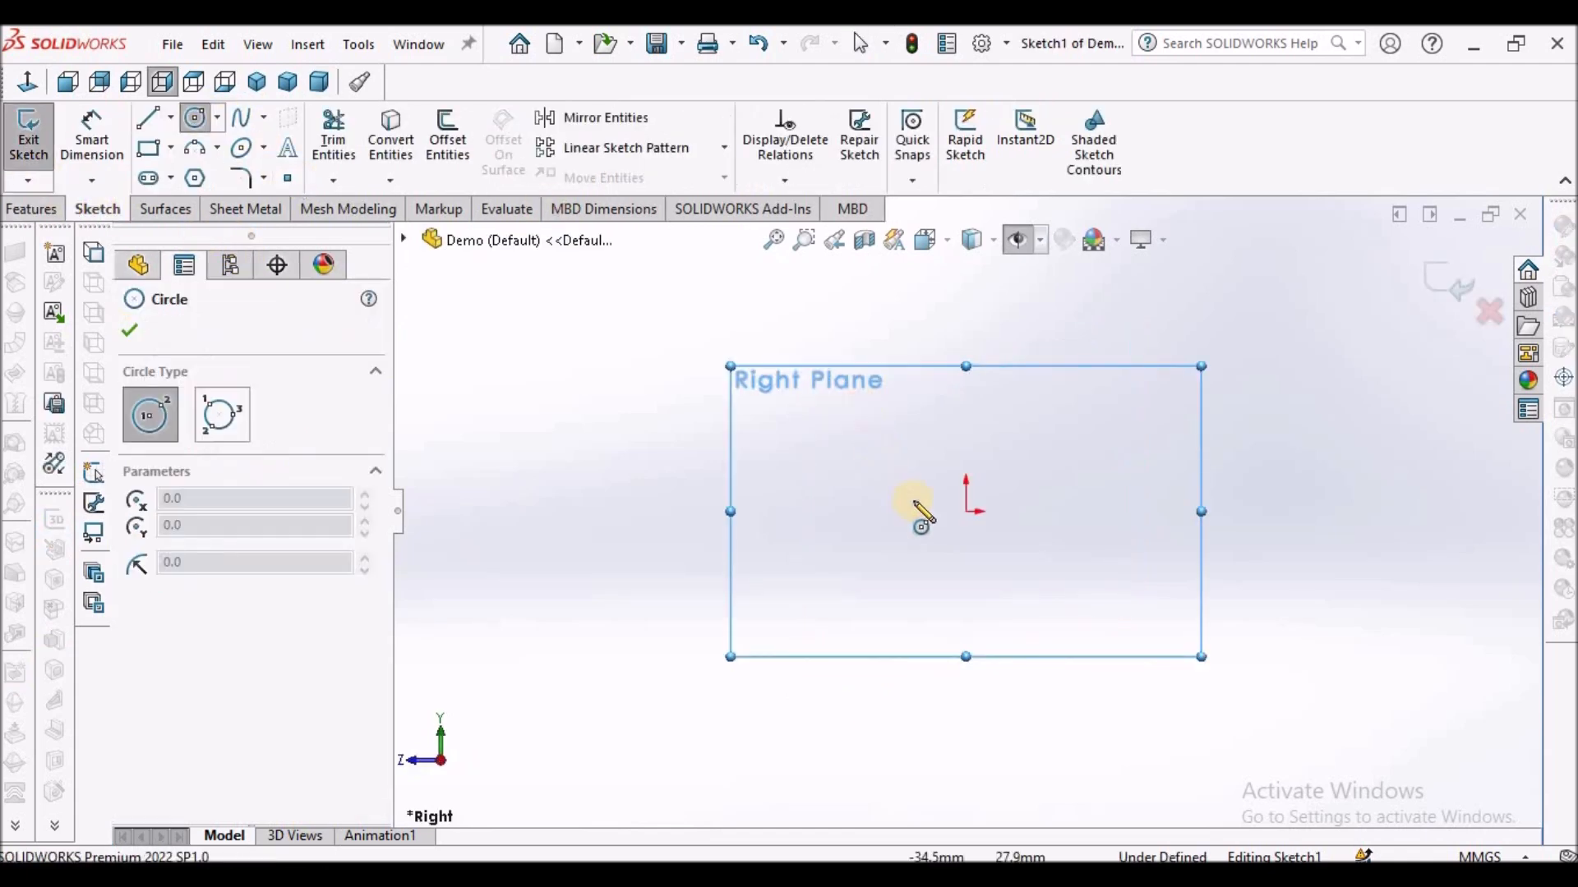
{"action": "left_click", "coordinate": [968, 513]}
{"action": "left_click", "coordinate": [1173, 440]}
{"action": "right_click", "coordinate": [599, 396]}
{"action": "left_click", "coordinate": [649, 405]}
Dimension the circle's diameter and set it to 30 mm.
{"action": "left_click", "coordinate": [92, 136]}
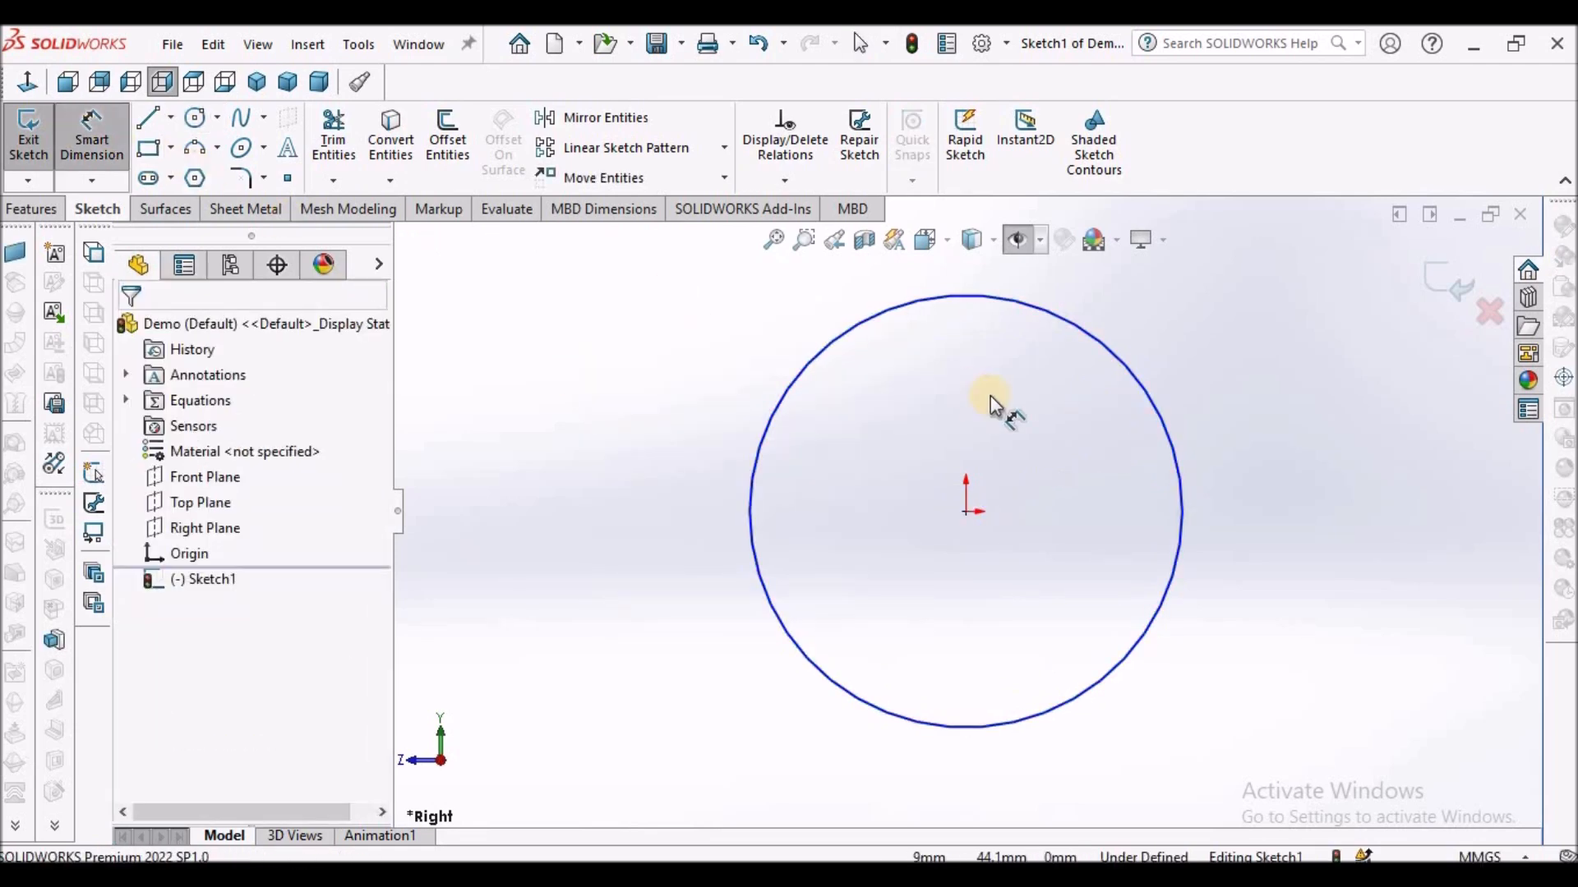
{"action": "scroll", "coordinate": [989, 396], "scroll_direction": "up", "scroll_amount": 2}
{"action": "left_click", "coordinate": [1074, 451]}
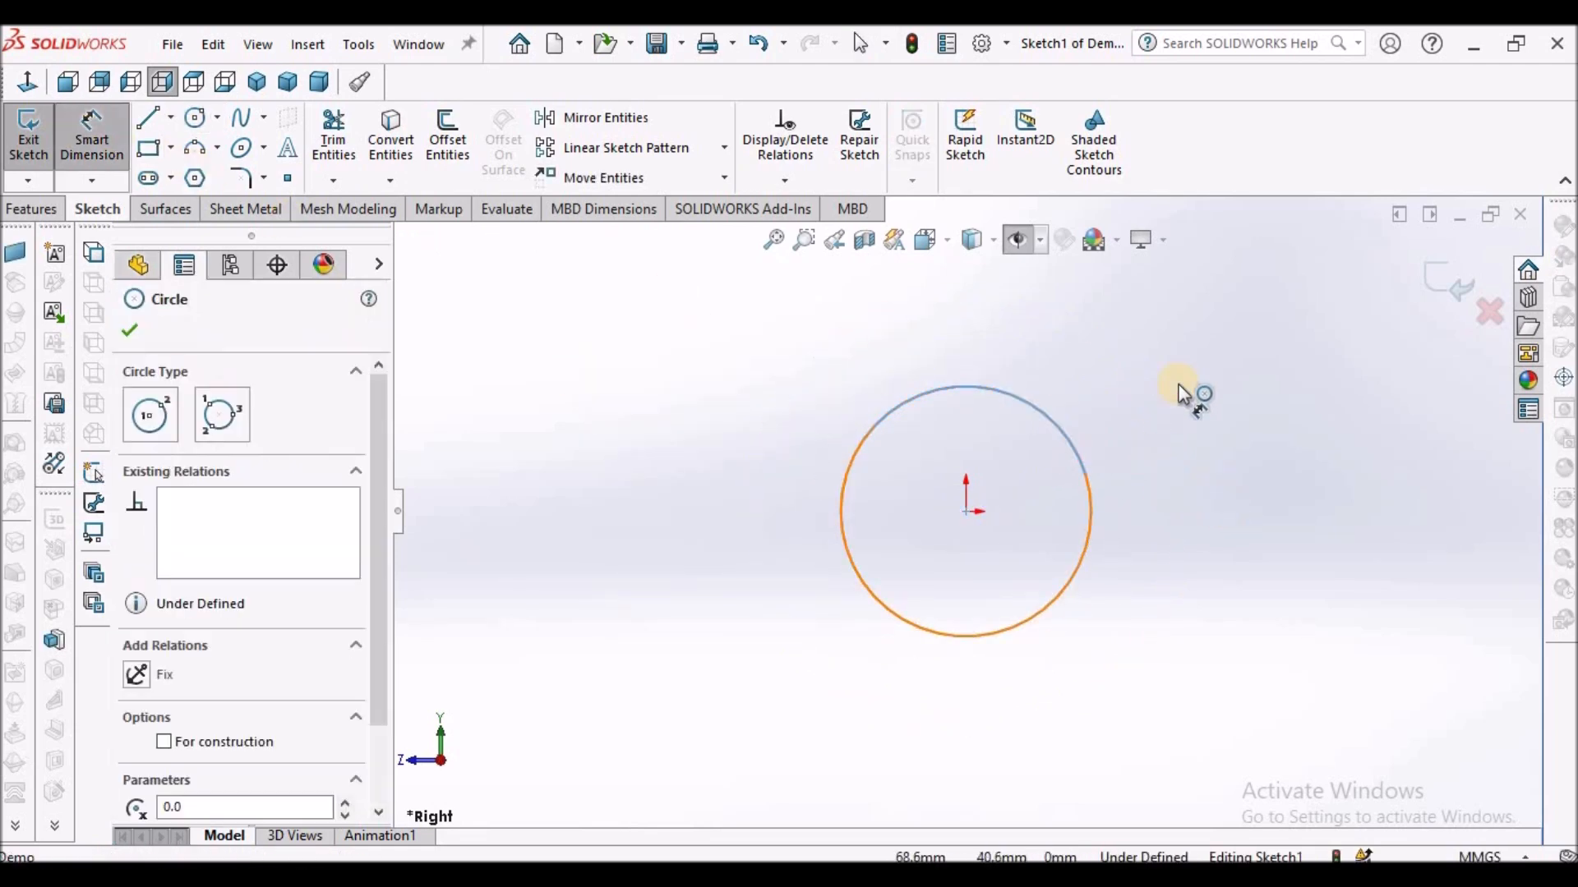
{"action": "left_click", "coordinate": [1182, 383]}
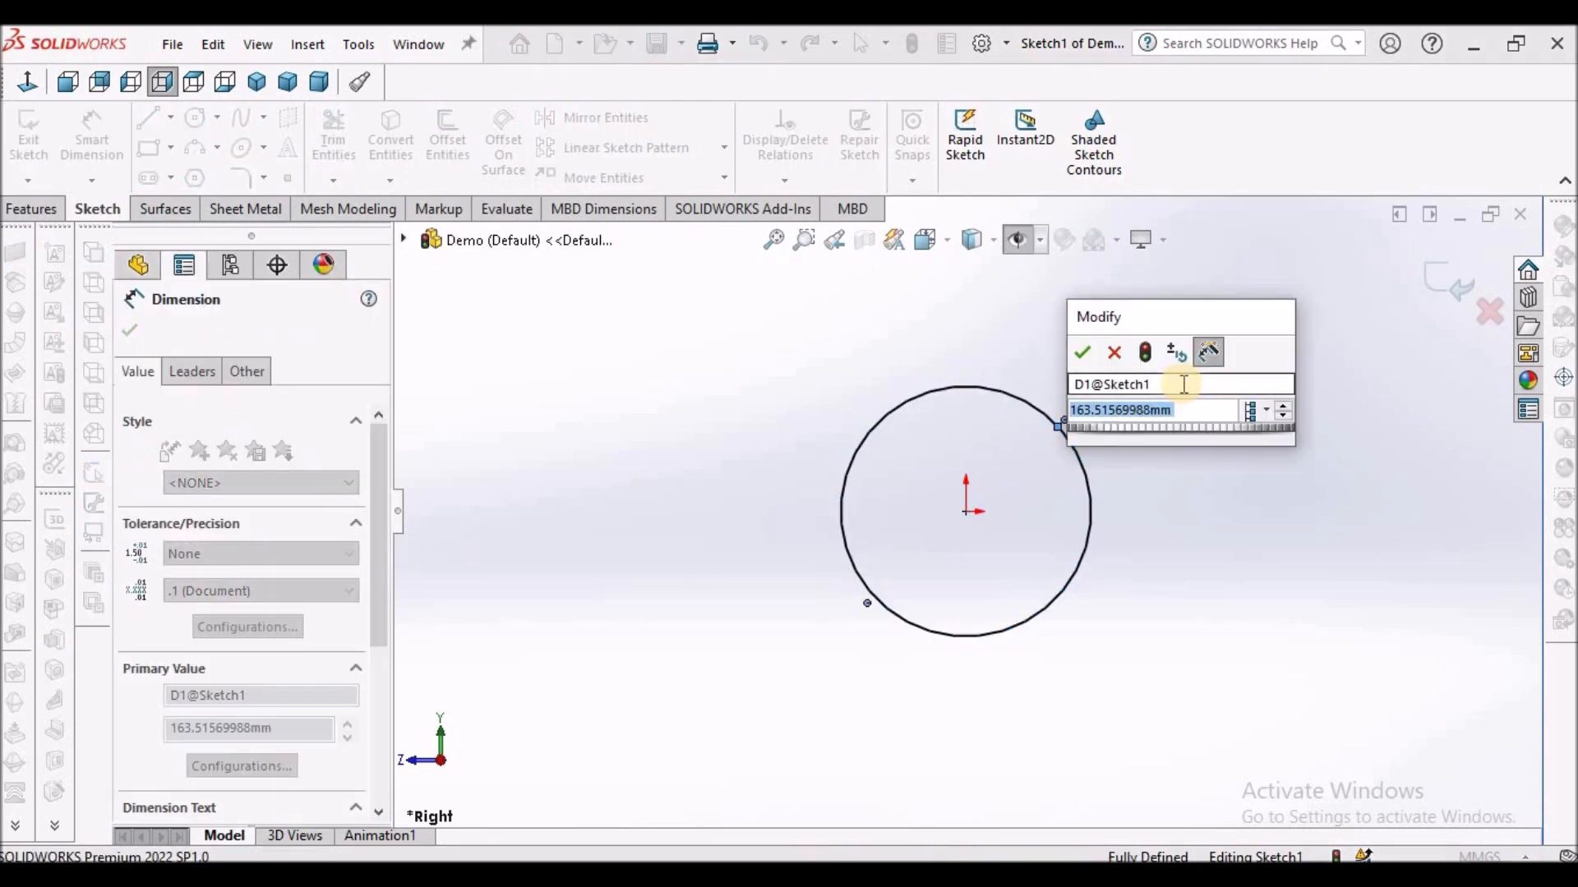
{"action": "type", "text": "30"}
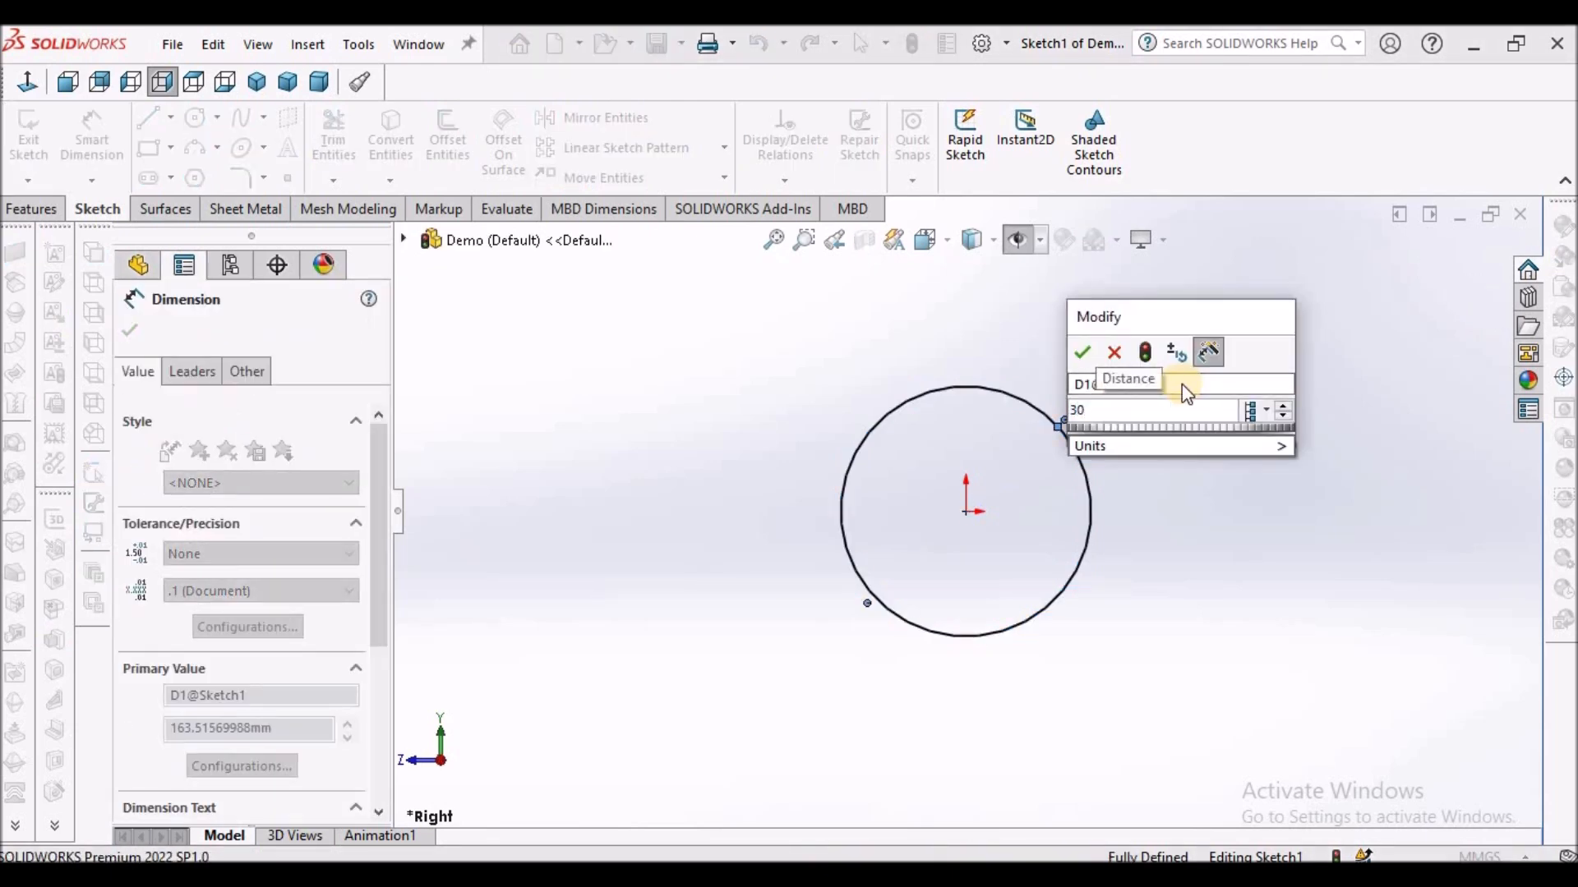
{"action": "key", "text": "Return"}
{"action": "left_click", "coordinate": [638, 383]}
{"action": "right_click", "coordinate": [631, 372]}
{"action": "left_click", "coordinate": [688, 449]}
{"action": "scroll", "coordinate": [1244, 557], "scroll_direction": "up", "scroll_amount": 3}
{"action": "scroll", "coordinate": [1242, 558], "scroll_direction": "down", "scroll_amount": 2}
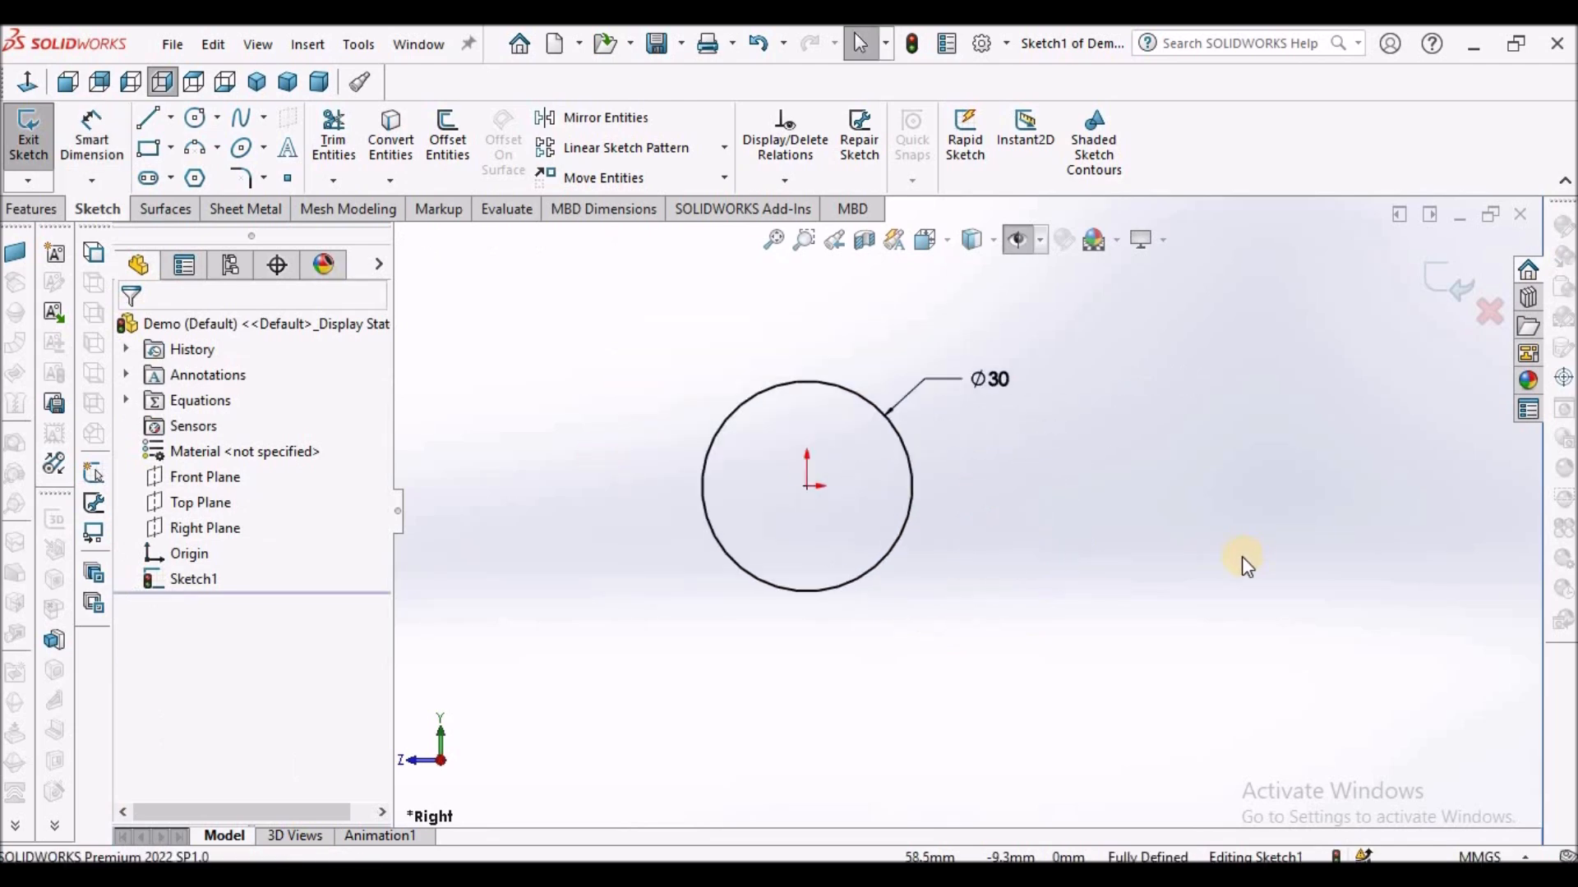
Draw a corner rectangle about 21.7 mm wide and 38.4 mm high across the circle, extending above and below it.
{"action": "left_click", "coordinate": [148, 150]}
{"action": "left_click", "coordinate": [728, 352]}
{"action": "left_click", "coordinate": [862, 598]}
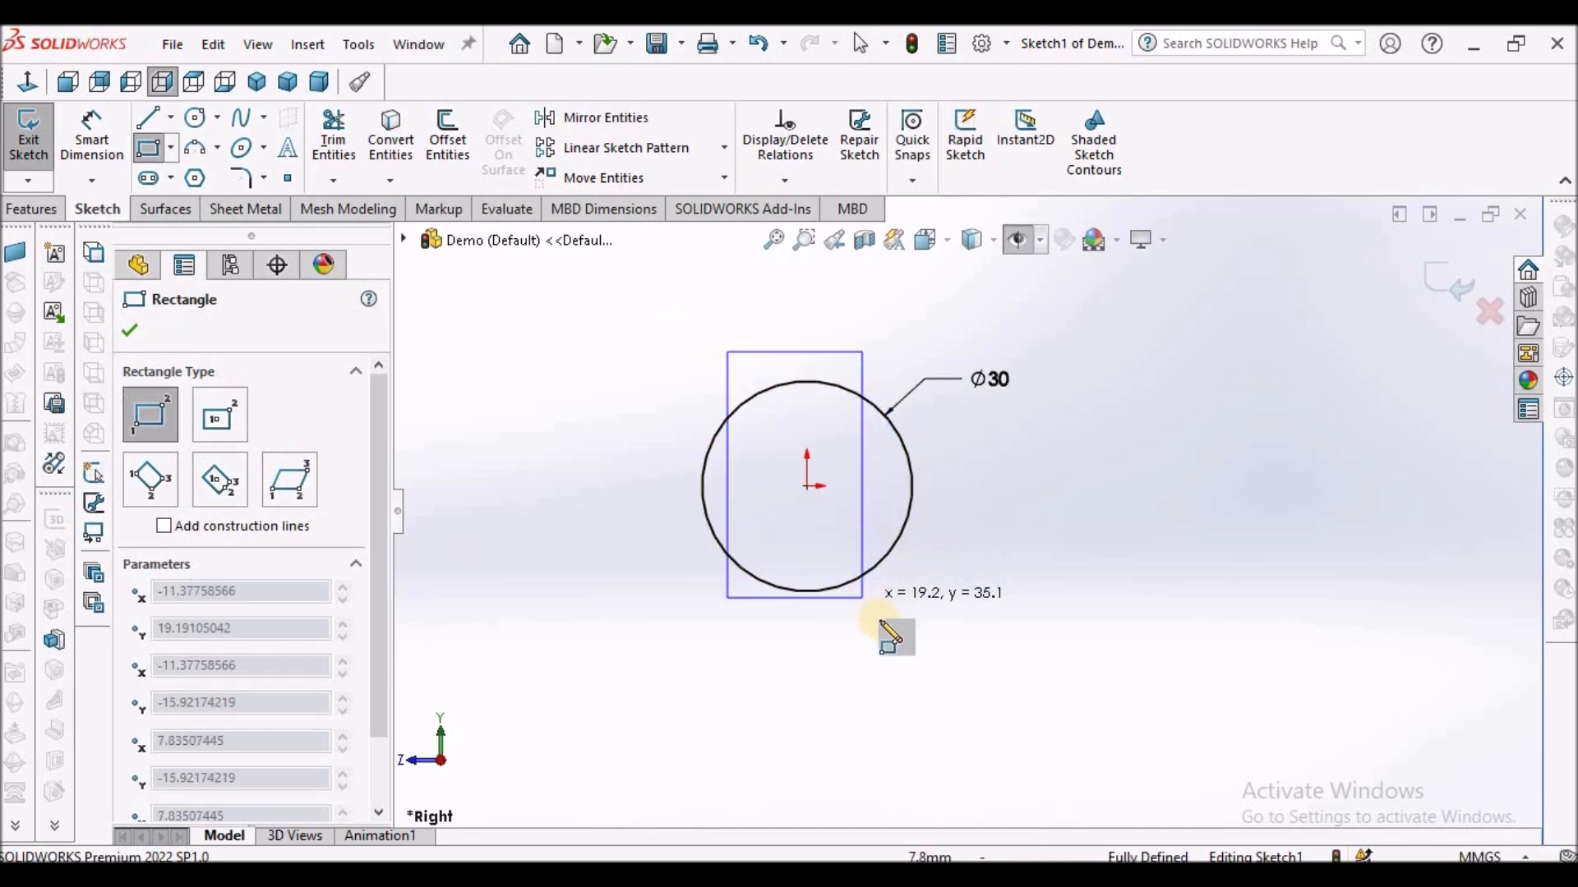
{"action": "right_click", "coordinate": [633, 374]}
{"action": "left_click", "coordinate": [640, 372]}
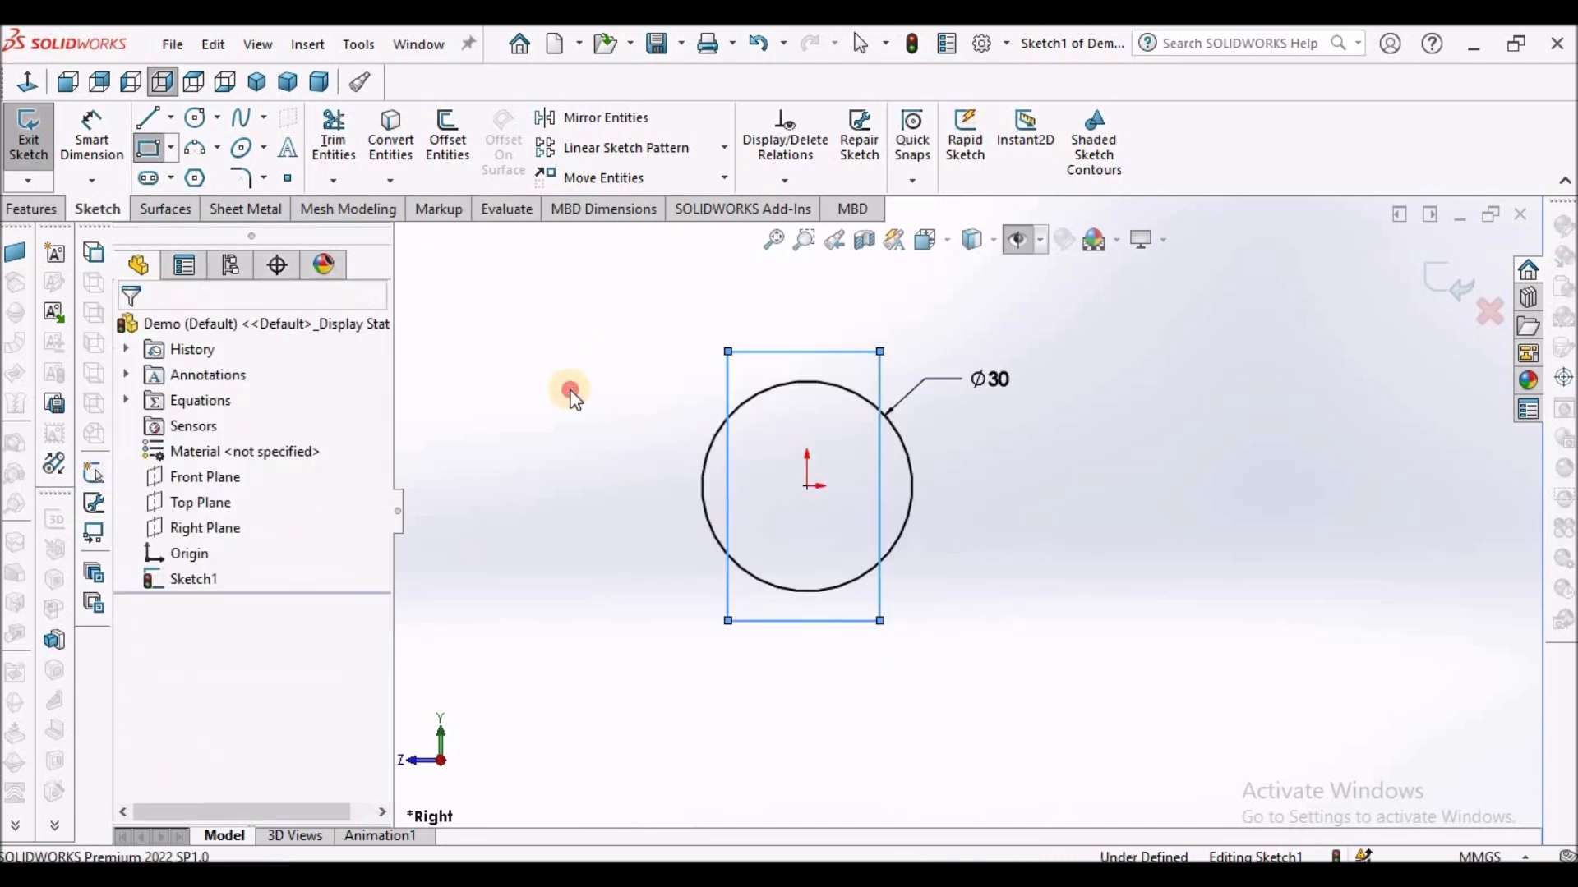
Delete the rectangle's upper and lower horizontal edges, keeping the two vertical lines.
{"action": "left_click", "coordinate": [782, 354]}
{"action": "key", "text": "Delete"}
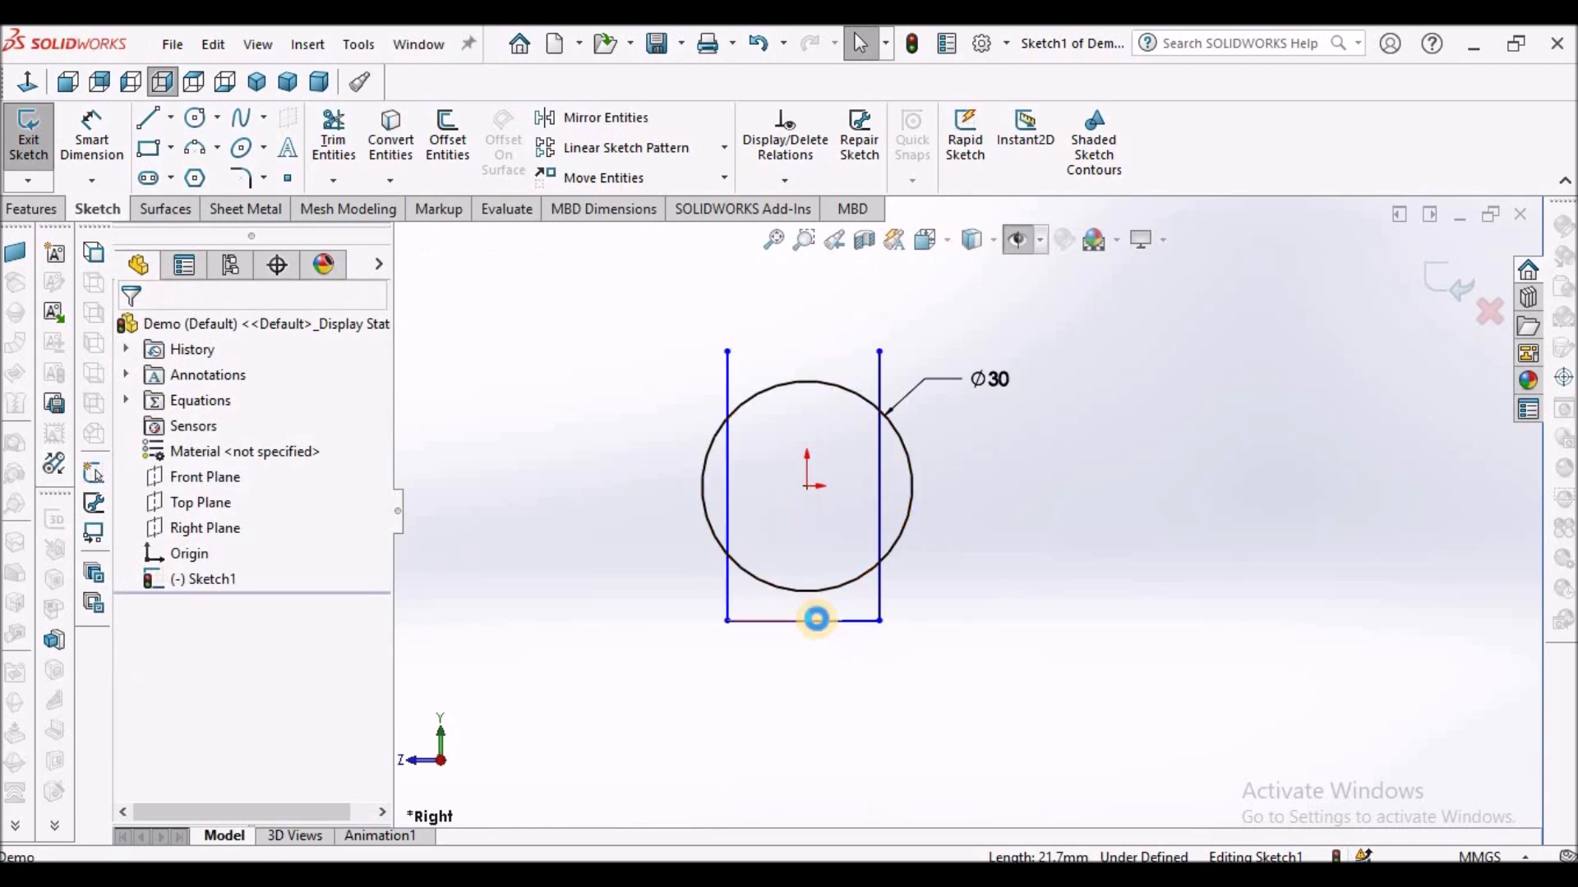
{"action": "left_click", "coordinate": [816, 620]}
{"action": "key", "text": "Delete"}
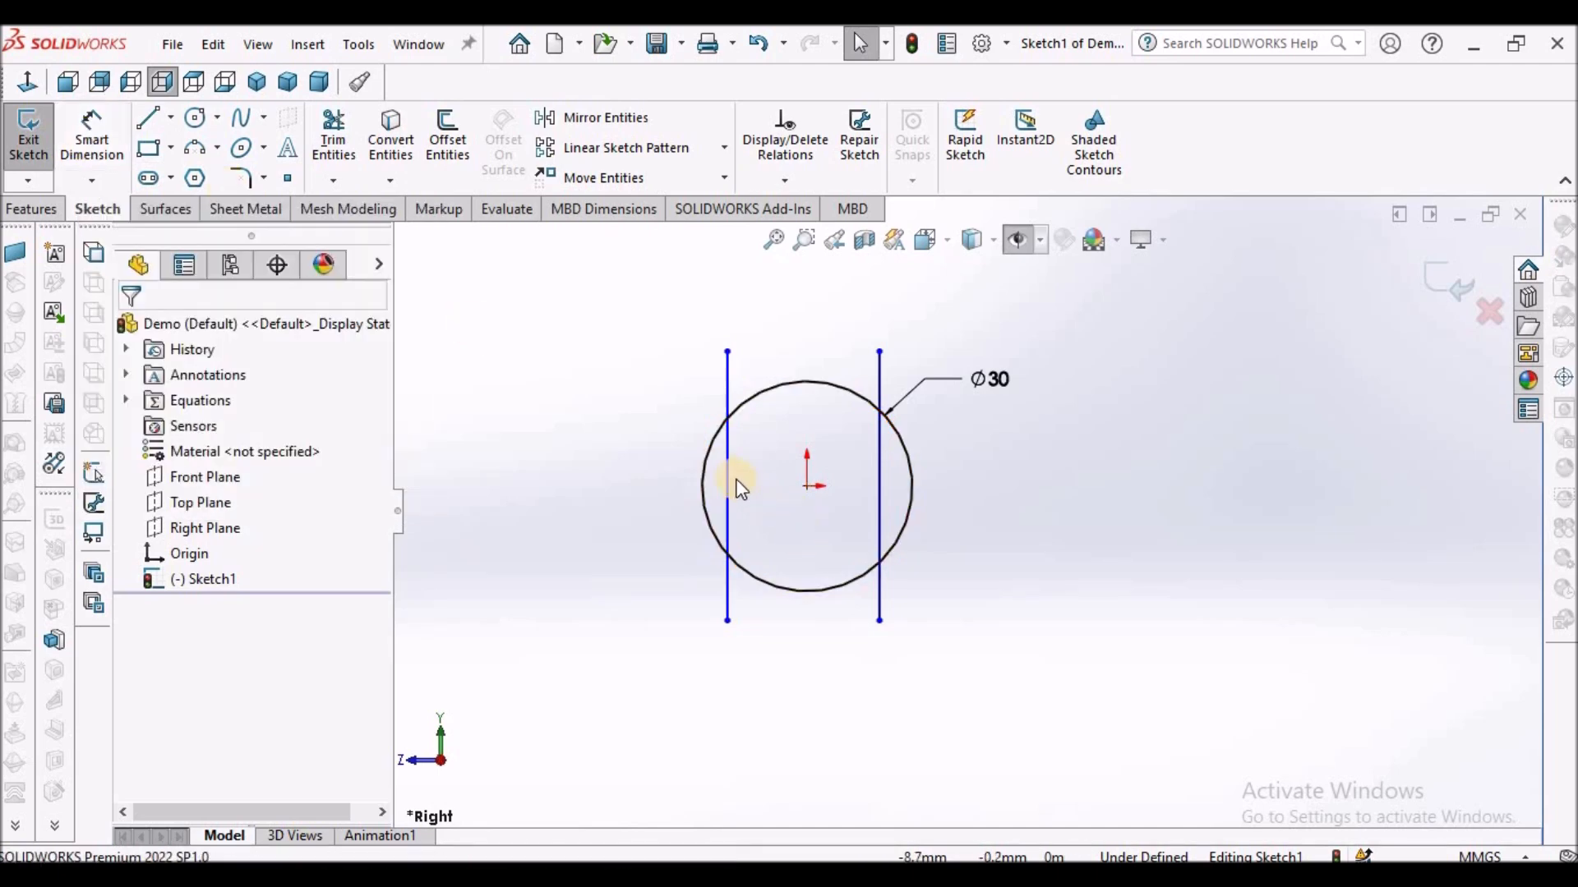
Dimension the distance between the two vertical lines and set it to 28 mm.
{"action": "left_click", "coordinate": [92, 135]}
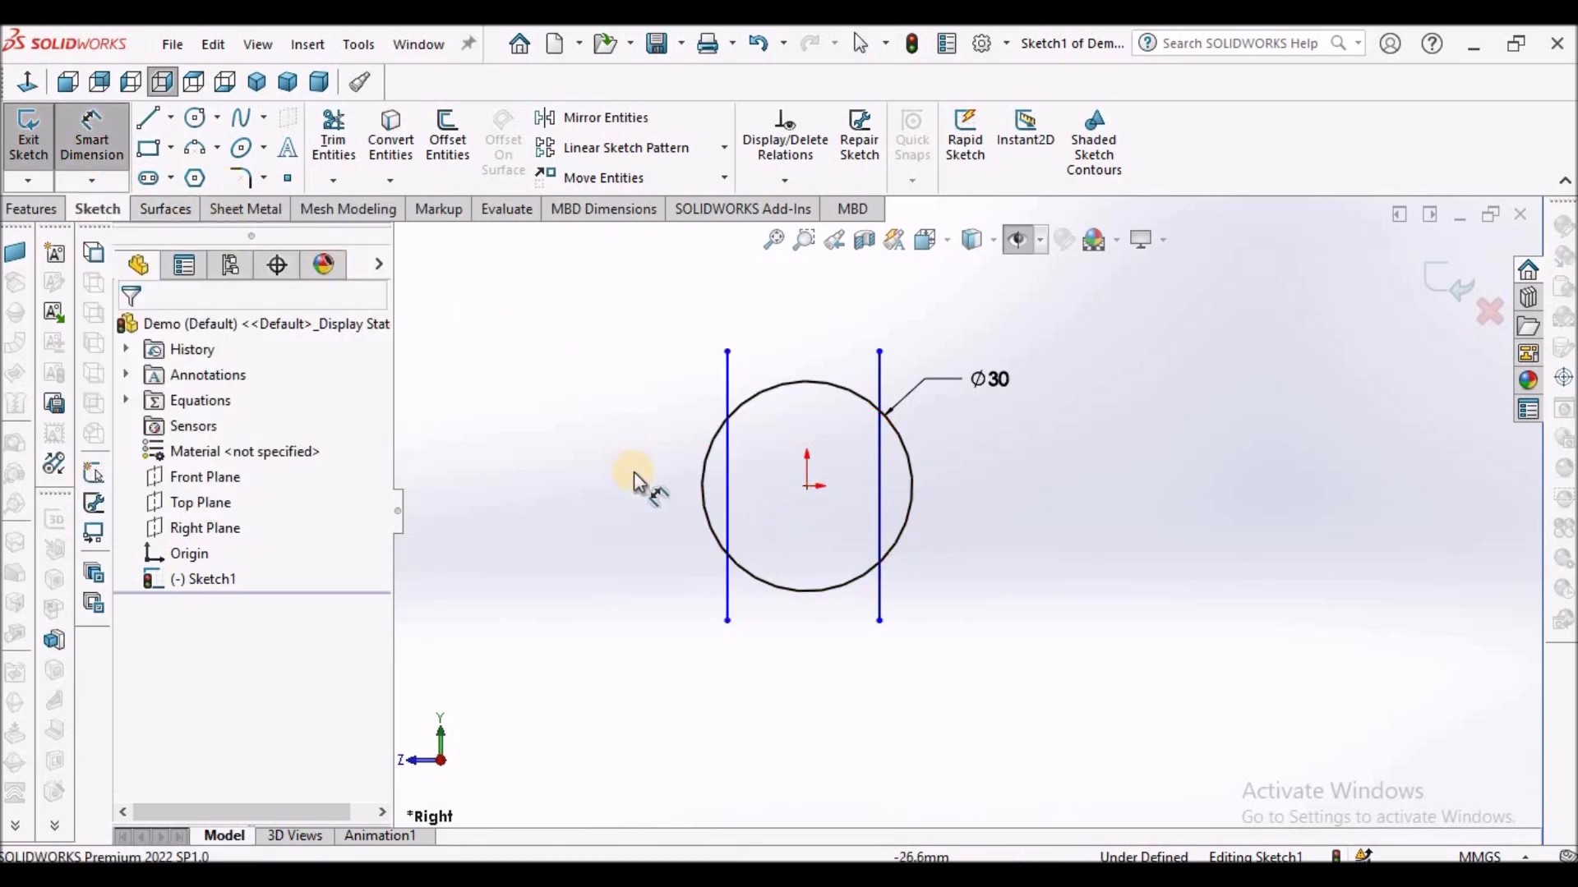
{"action": "left_click", "coordinate": [734, 483]}
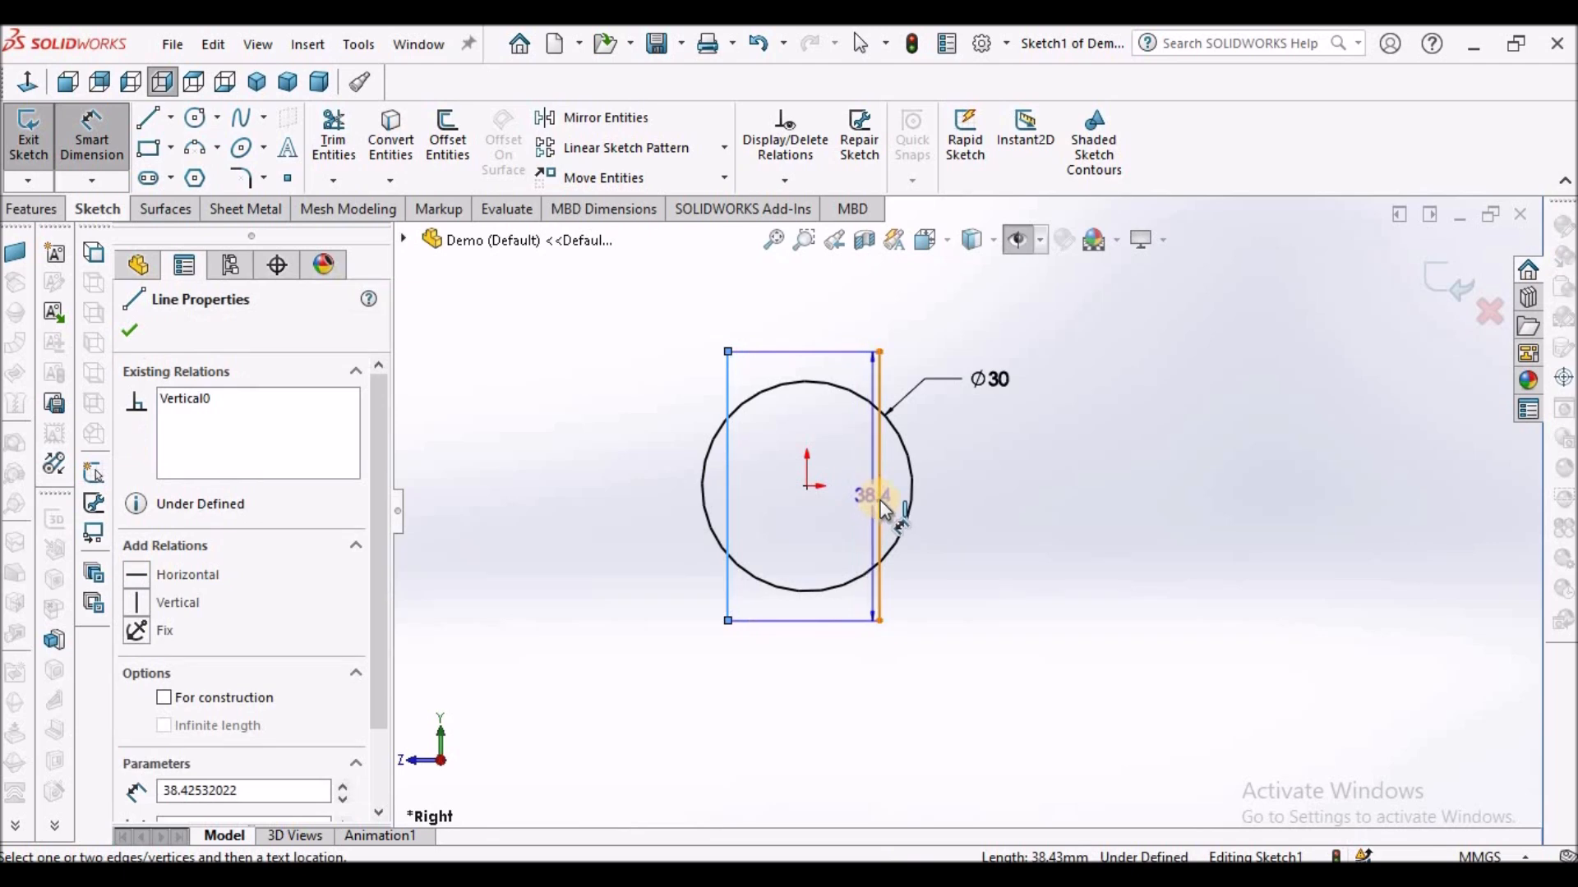
{"action": "left_click", "coordinate": [880, 500]}
{"action": "left_click", "coordinate": [831, 652]}
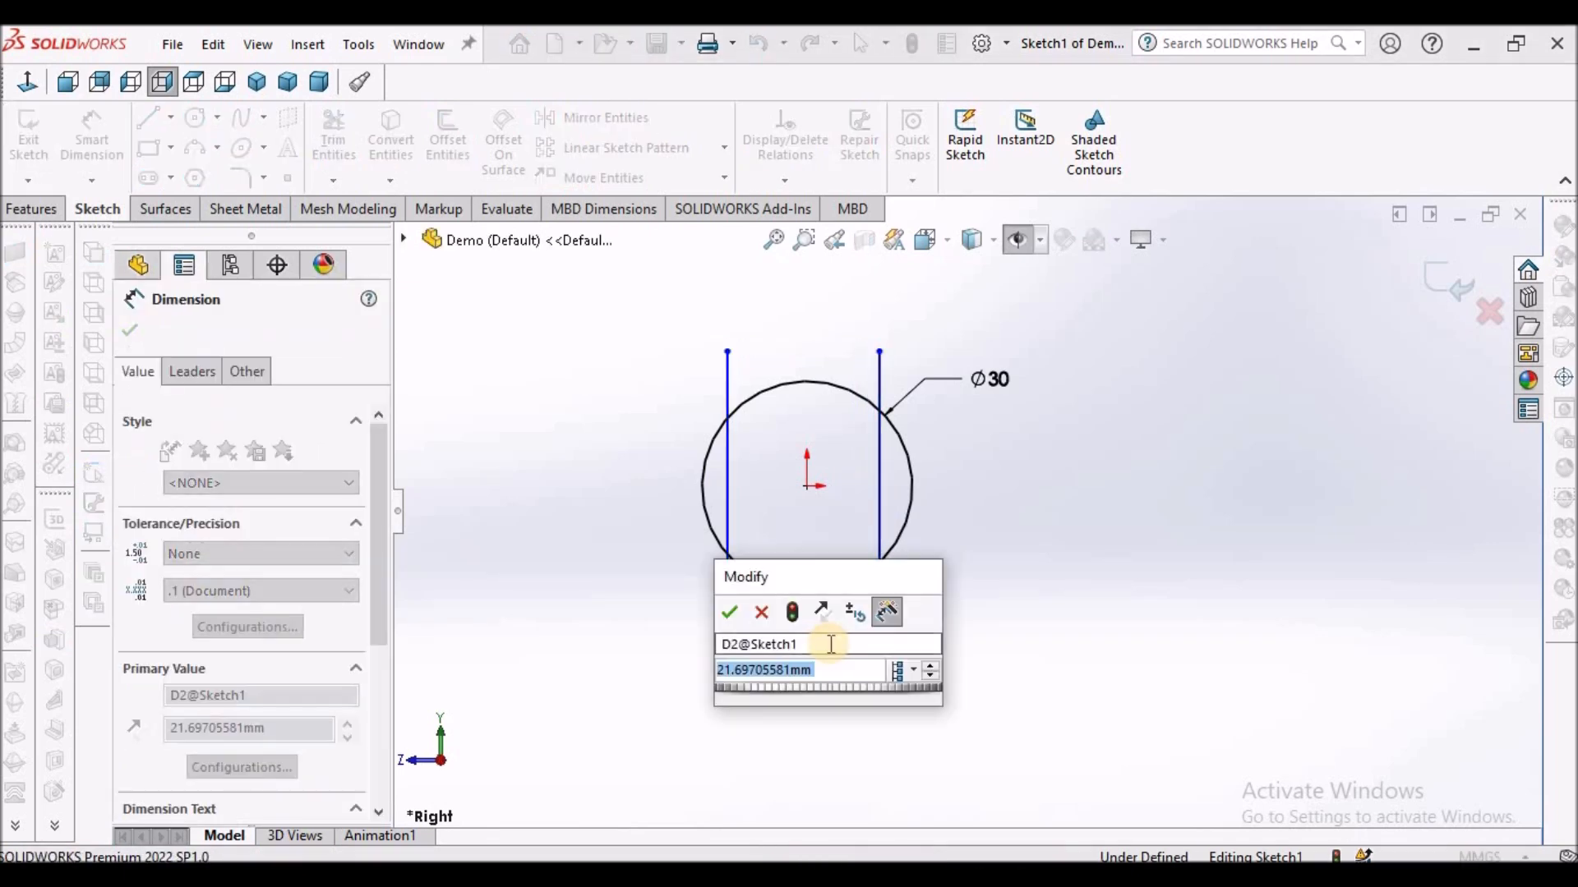
{"action": "type", "text": "28"}
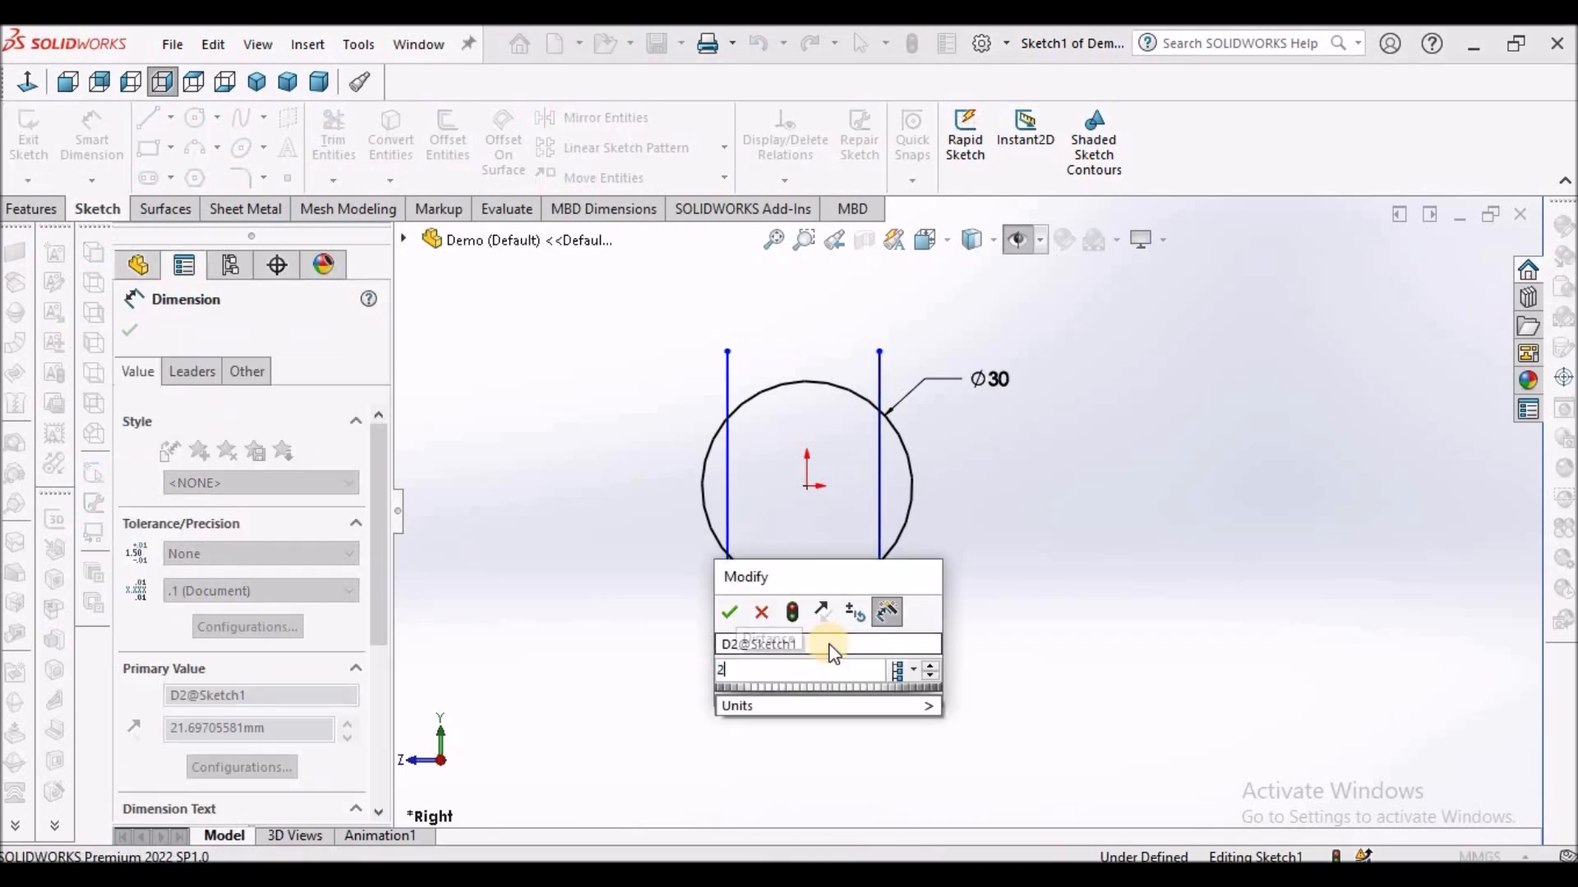
{"action": "key", "text": "Return"}
{"action": "left_click", "coordinate": [1009, 516]}
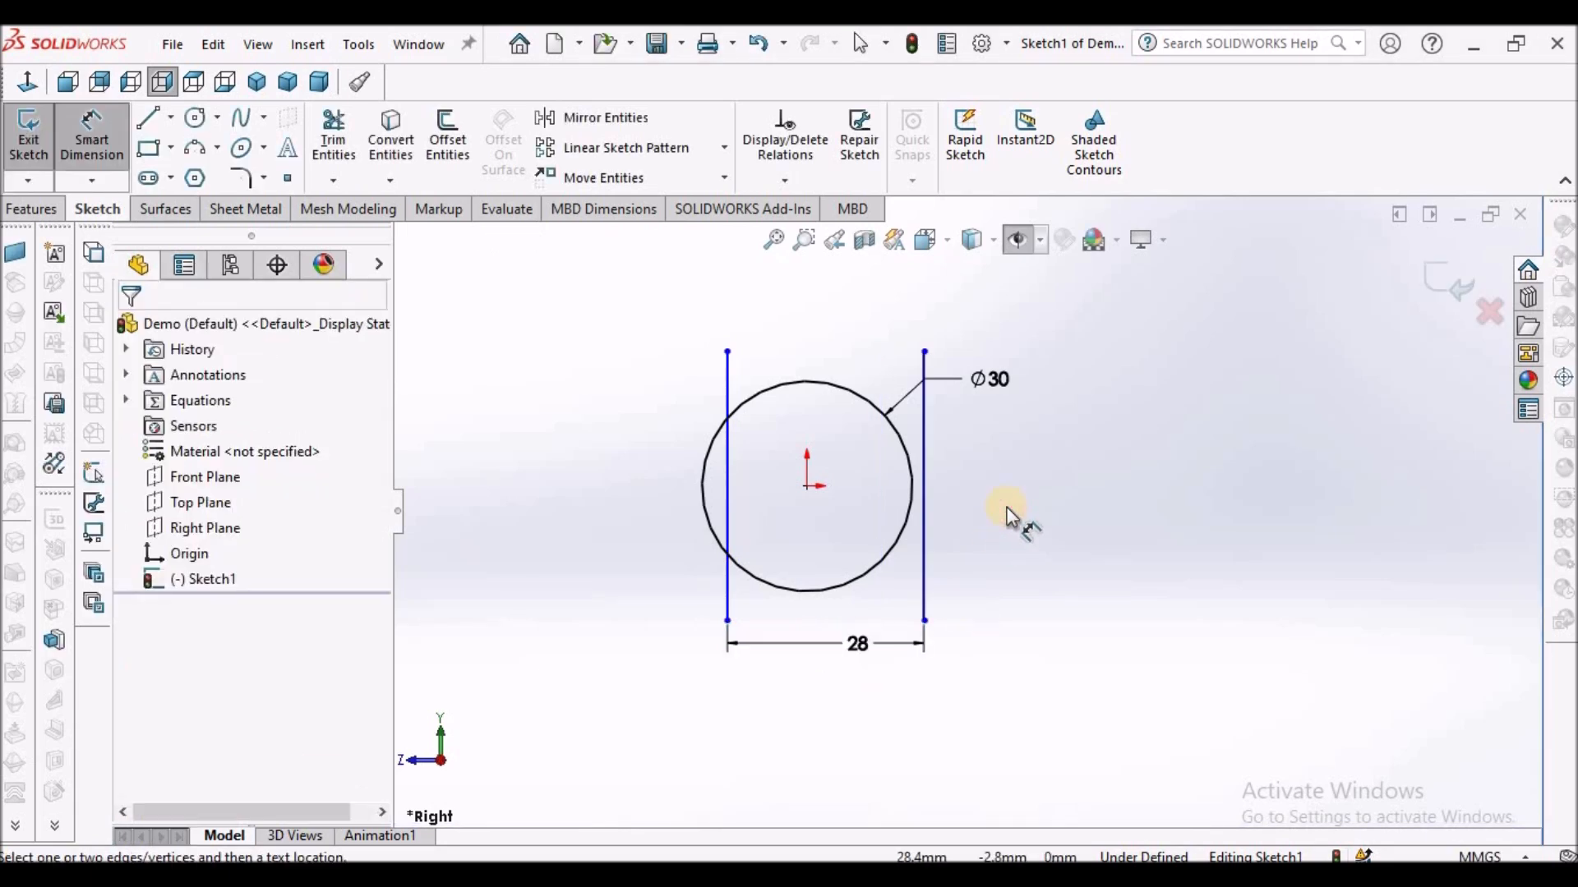
{"action": "key", "text": "Escape"}
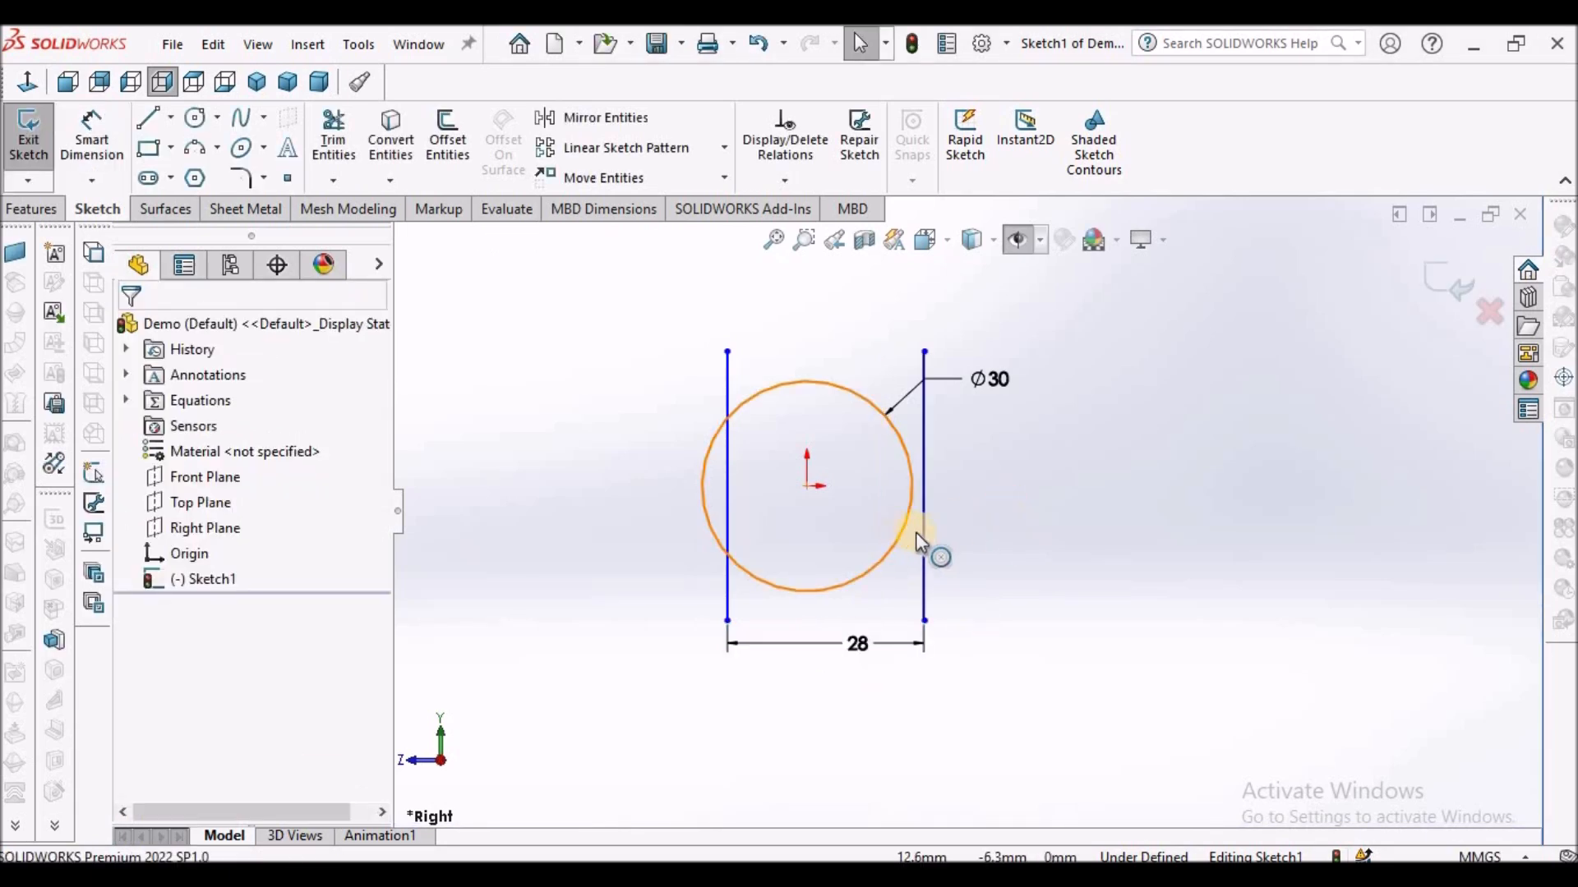
Shift the pair of vertical lines sideways so that both cross the circle near its outer edges.
{"action": "left_click_drag", "start_coordinate": [906, 541], "coordinate": [906, 539]}
{"action": "left_click", "coordinate": [1044, 598]}
{"action": "scroll", "coordinate": [900, 542], "scroll_direction": "down", "scroll_amount": 2}
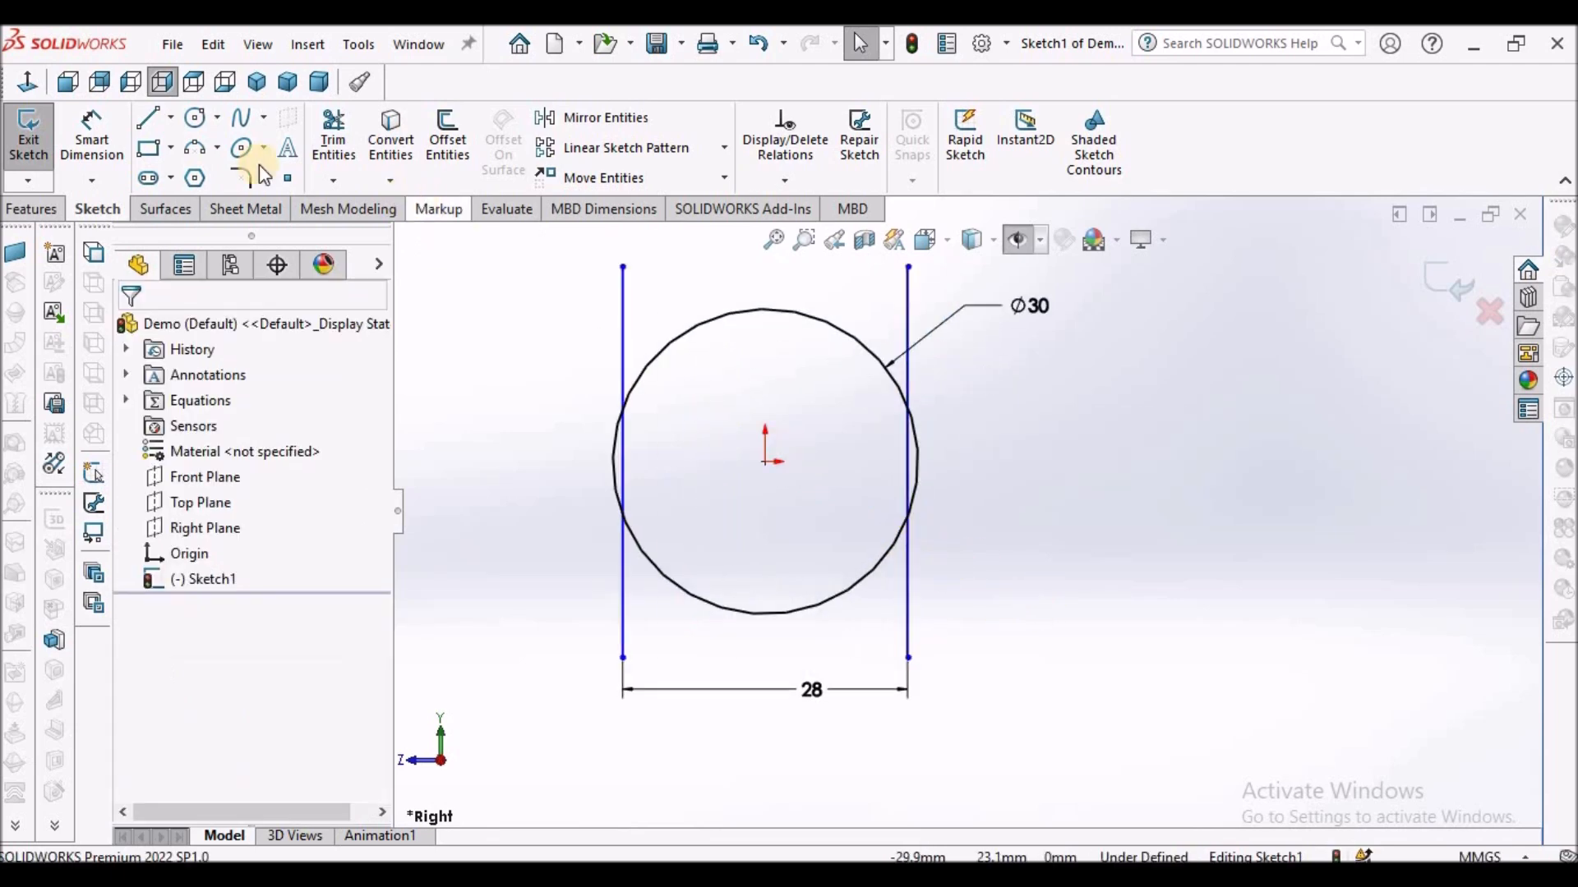
Trim away the ends of both vertical lines that extend outside the circle, using Power trim.
{"action": "left_click", "coordinate": [332, 152]}
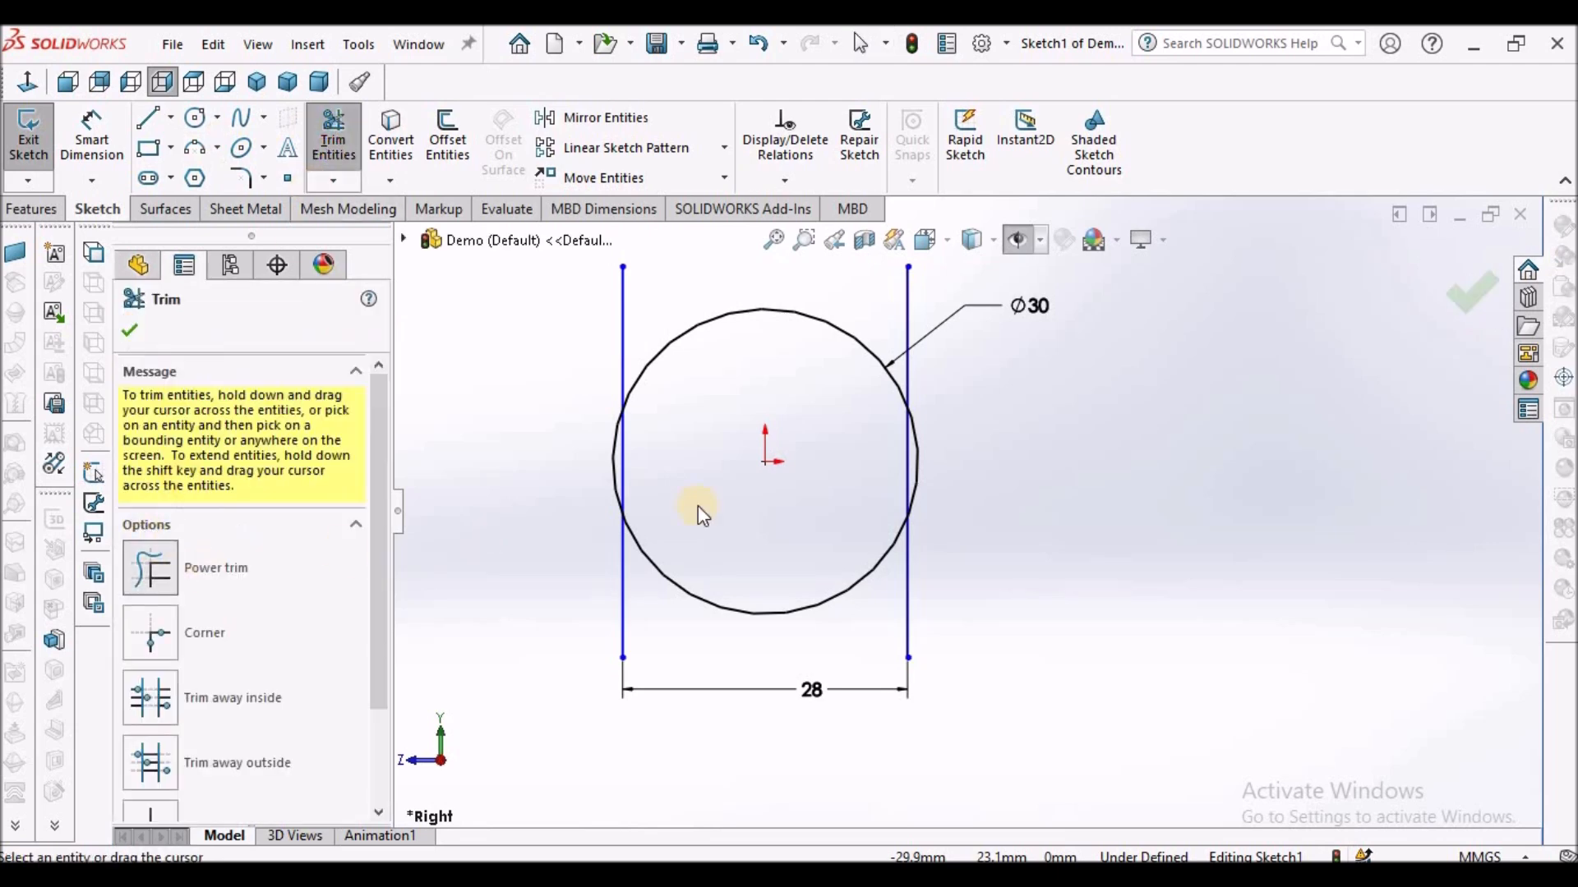
{"action": "scroll", "coordinate": [873, 451], "scroll_direction": "down", "scroll_amount": 2}
{"action": "scroll", "coordinate": [920, 399], "scroll_direction": "up", "scroll_amount": 3}
{"action": "mouse_move", "coordinate": [939, 338]}
{"action": "left_mouse_down"}
{"action": "mouse_move", "coordinate": [762, 316]}
{"action": "mouse_move", "coordinate": [617, 393]}
{"action": "left_mouse_up"}
{"action": "left_click_drag", "start_coordinate": [859, 663], "coordinate": [1008, 611]}
{"action": "scroll", "coordinate": [1015, 445], "scroll_direction": "down", "scroll_amount": 2}
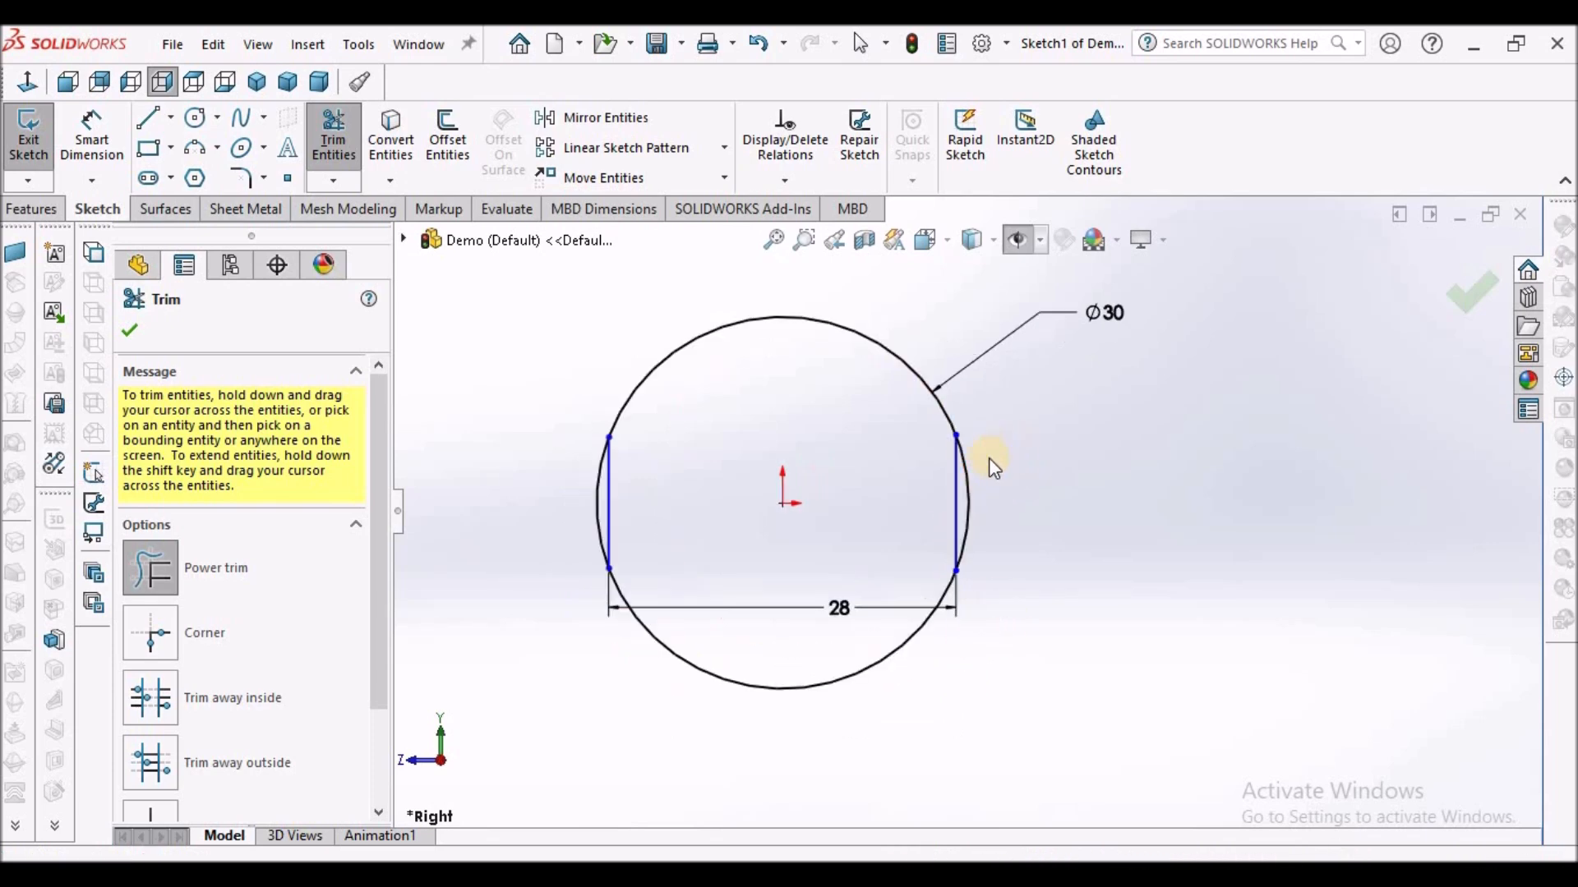
Trim off the two short circle arcs outside the vertical lines to leave a round profile with two flats.
{"action": "scroll", "coordinate": [978, 468], "scroll_direction": "down", "scroll_amount": 2}
{"action": "left_click", "coordinate": [951, 501]}
{"action": "scroll", "coordinate": [781, 526], "scroll_direction": "up", "scroll_amount": 3}
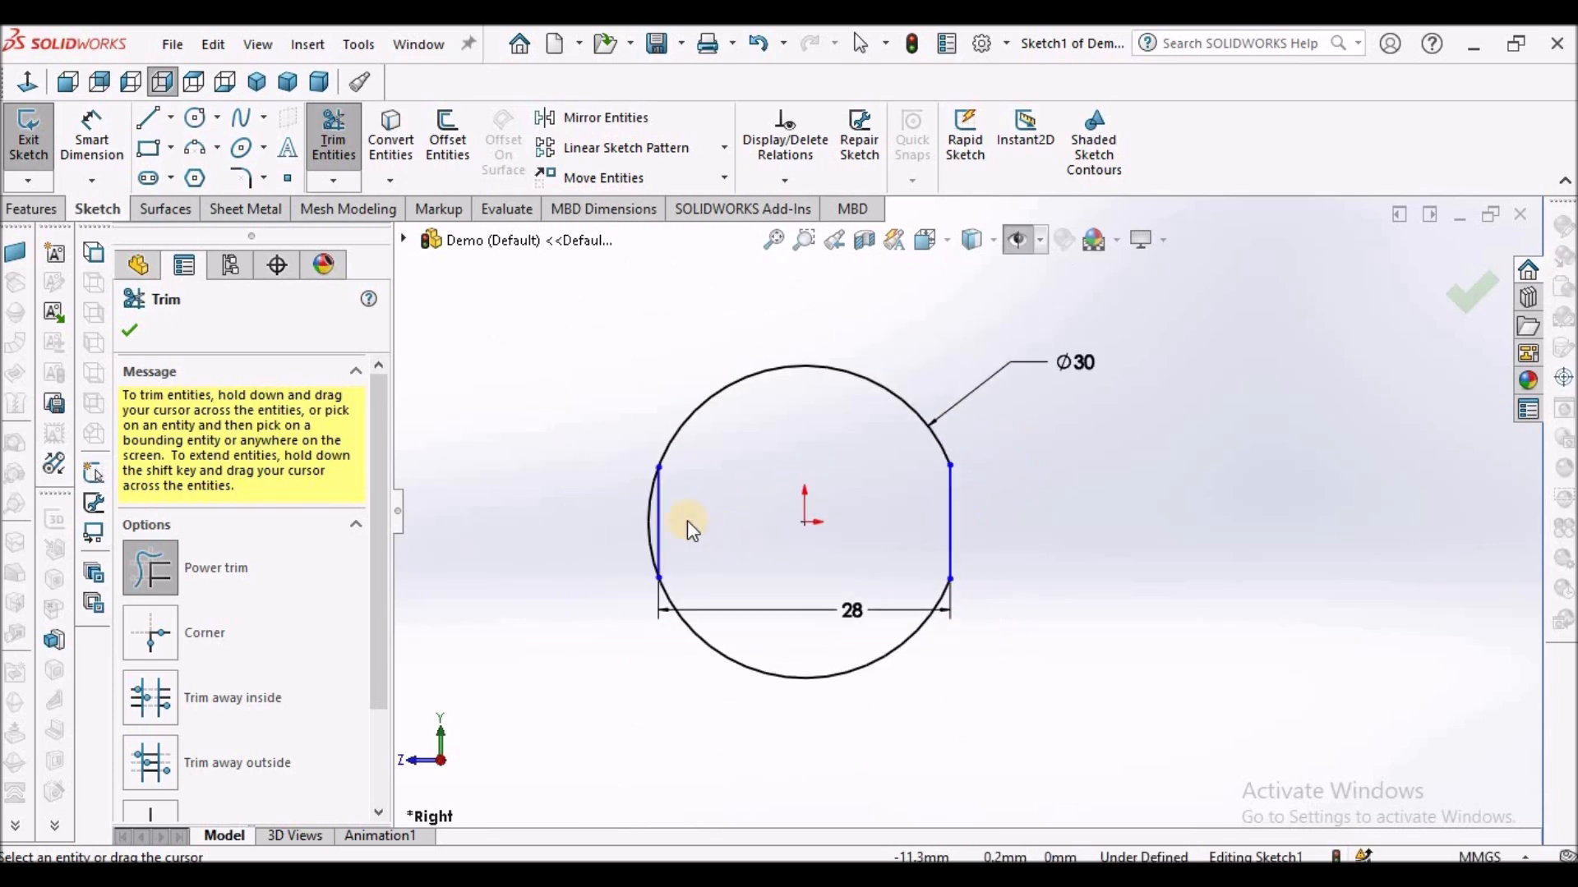
{"action": "scroll", "coordinate": [682, 510], "scroll_direction": "down", "scroll_amount": 2}
{"action": "left_click_drag", "start_coordinate": [684, 503], "coordinate": [667, 491]}
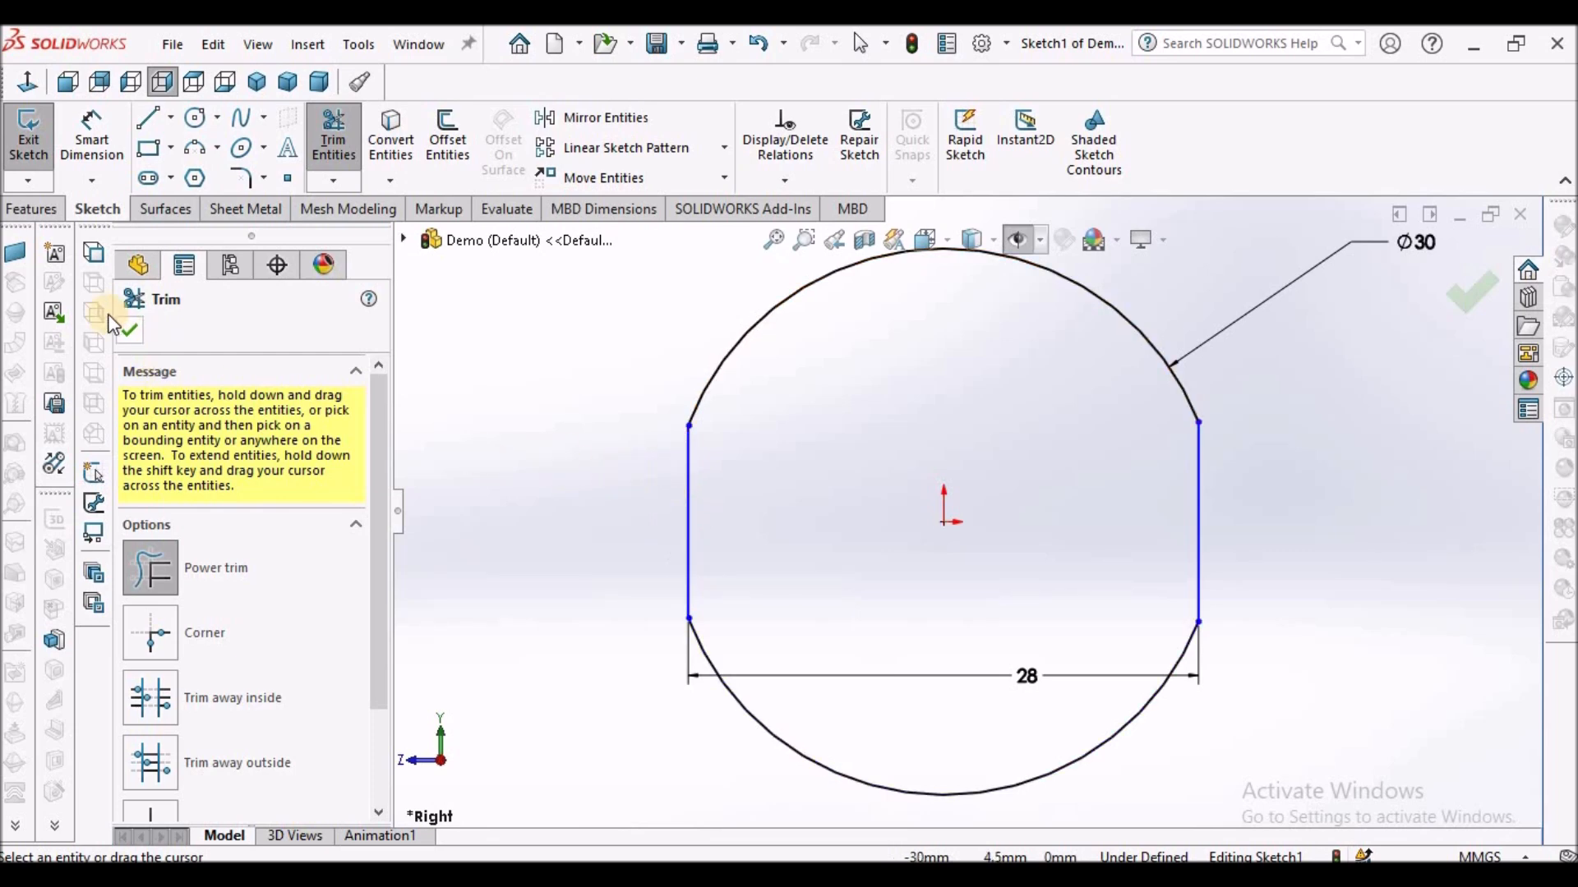
{"action": "left_click", "coordinate": [130, 330]}
Add an Equal relation between the two vertical lines and move the 28 mm dimension below the profile.
{"action": "scroll", "coordinate": [1202, 617], "scroll_direction": "up", "scroll_amount": 4}
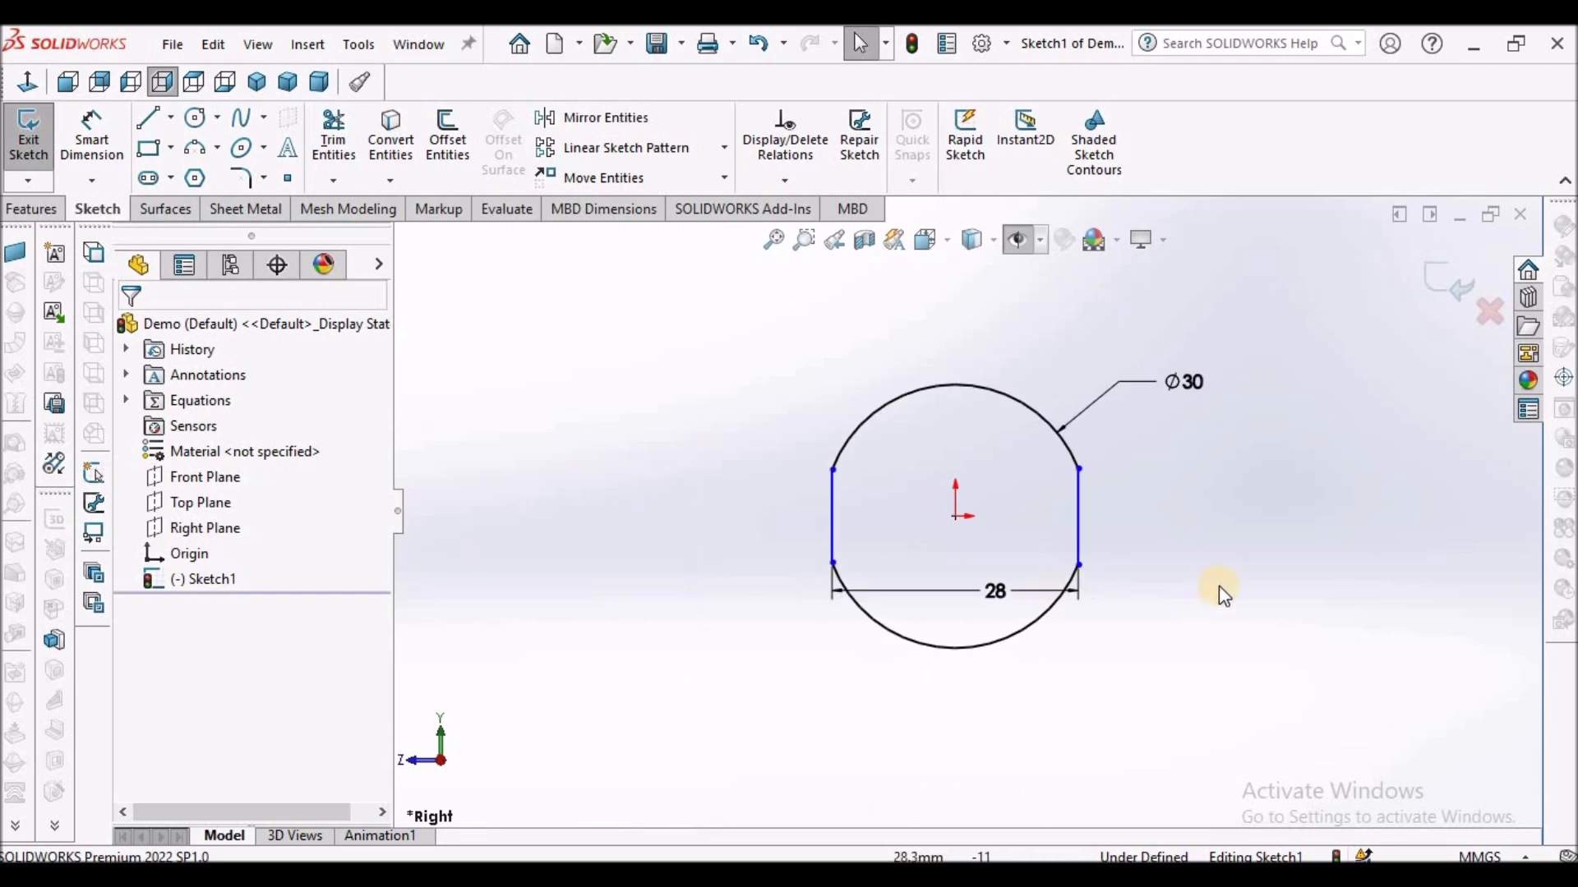
{"action": "left_click", "coordinate": [1078, 500]}
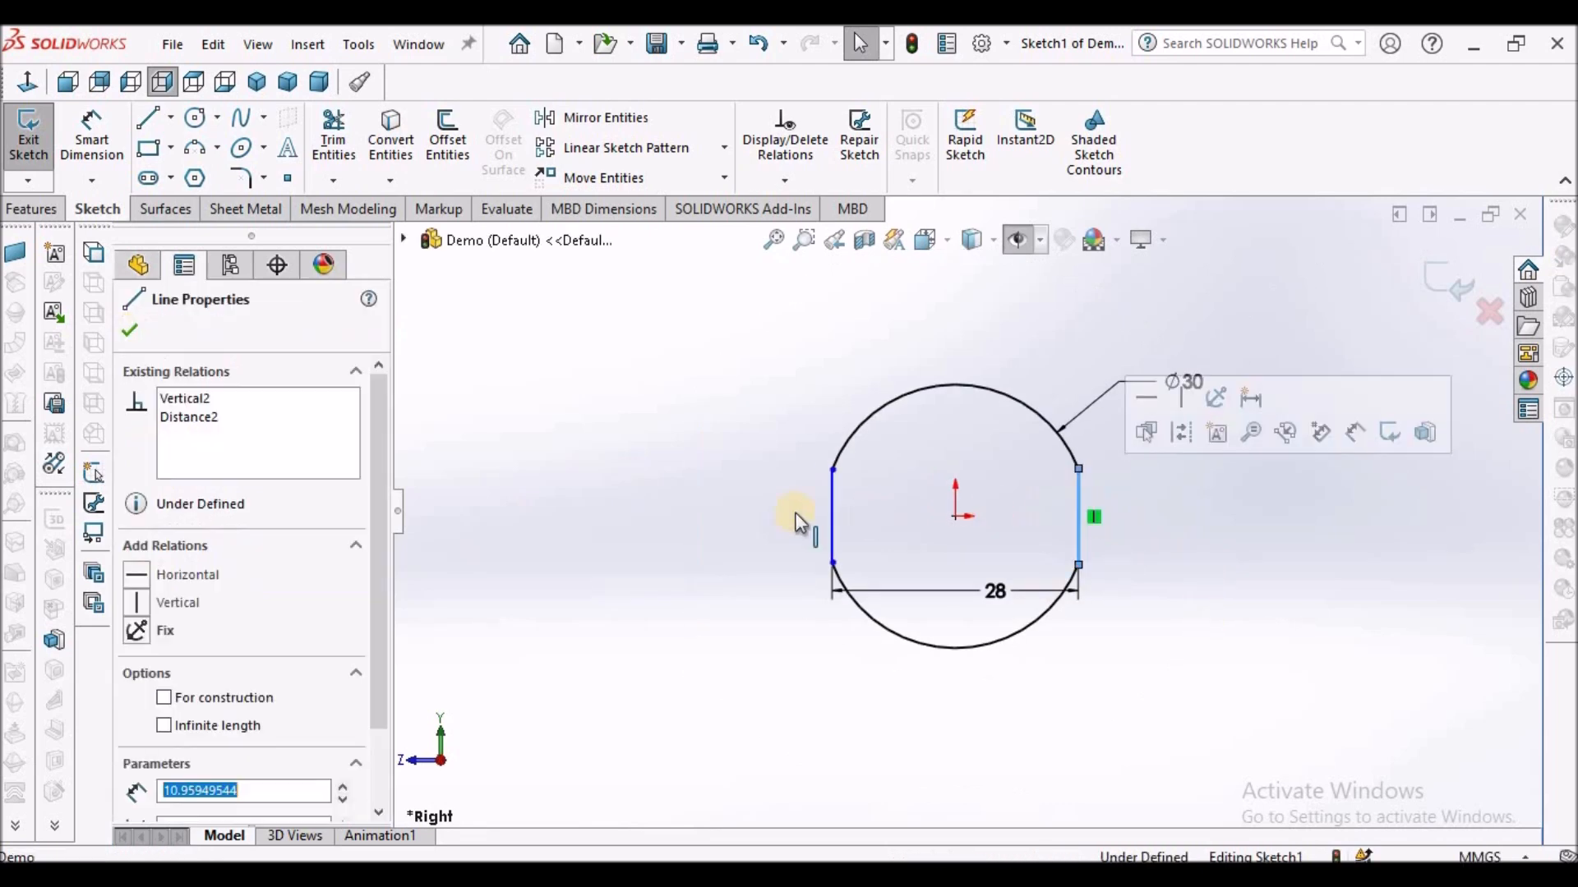
{"action": "left_click", "coordinate": [832, 510], "text": "ctrl"}
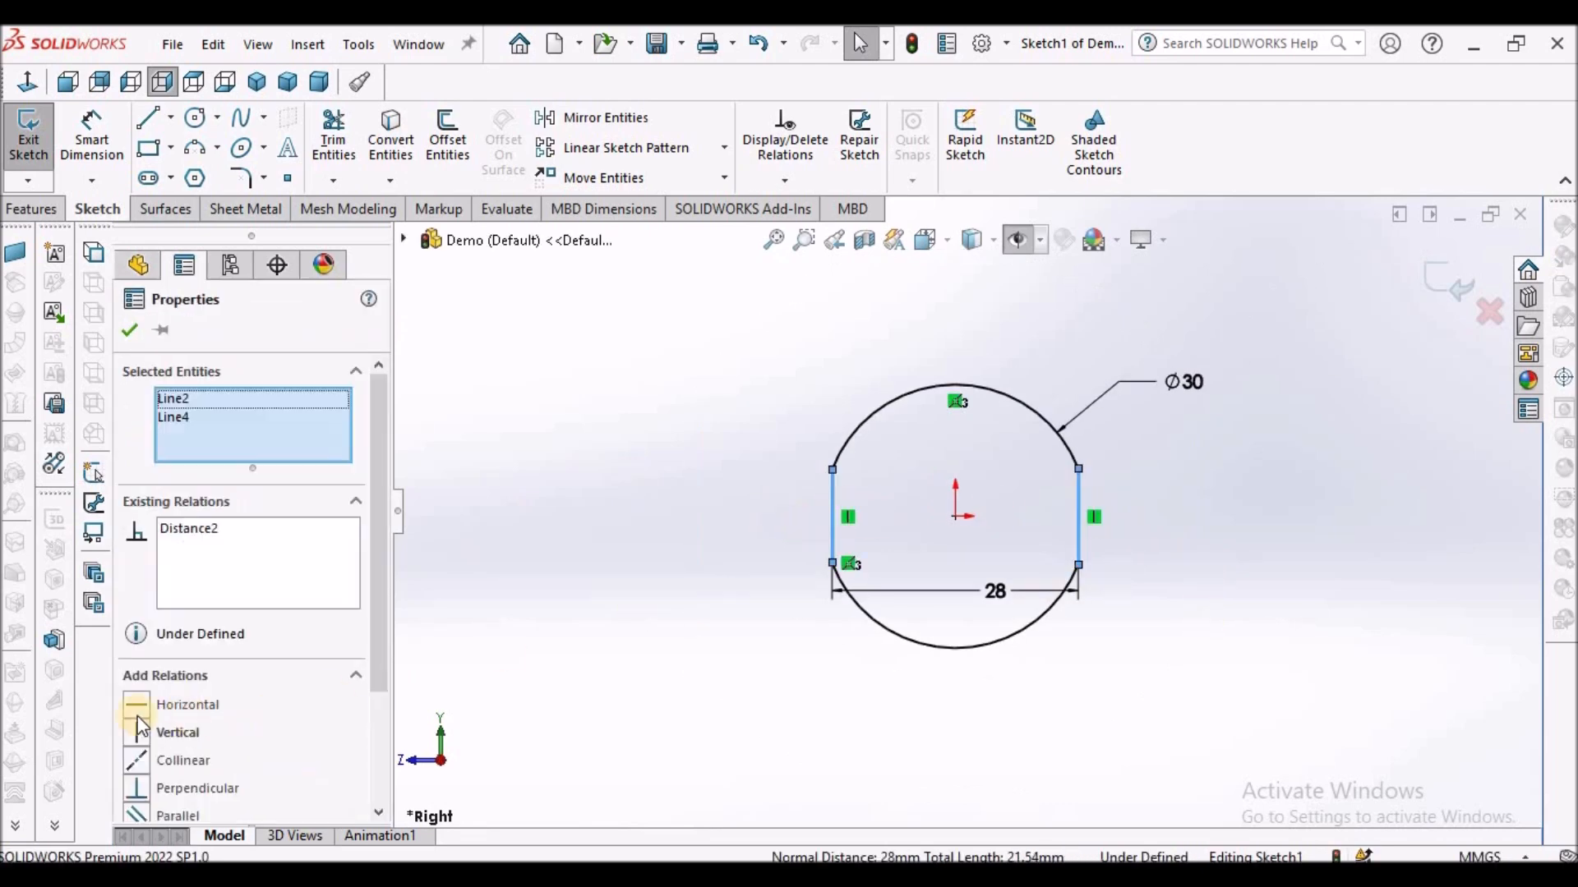
{"action": "scroll", "coordinate": [374, 668], "scroll_direction": "down", "scroll_amount": 3}
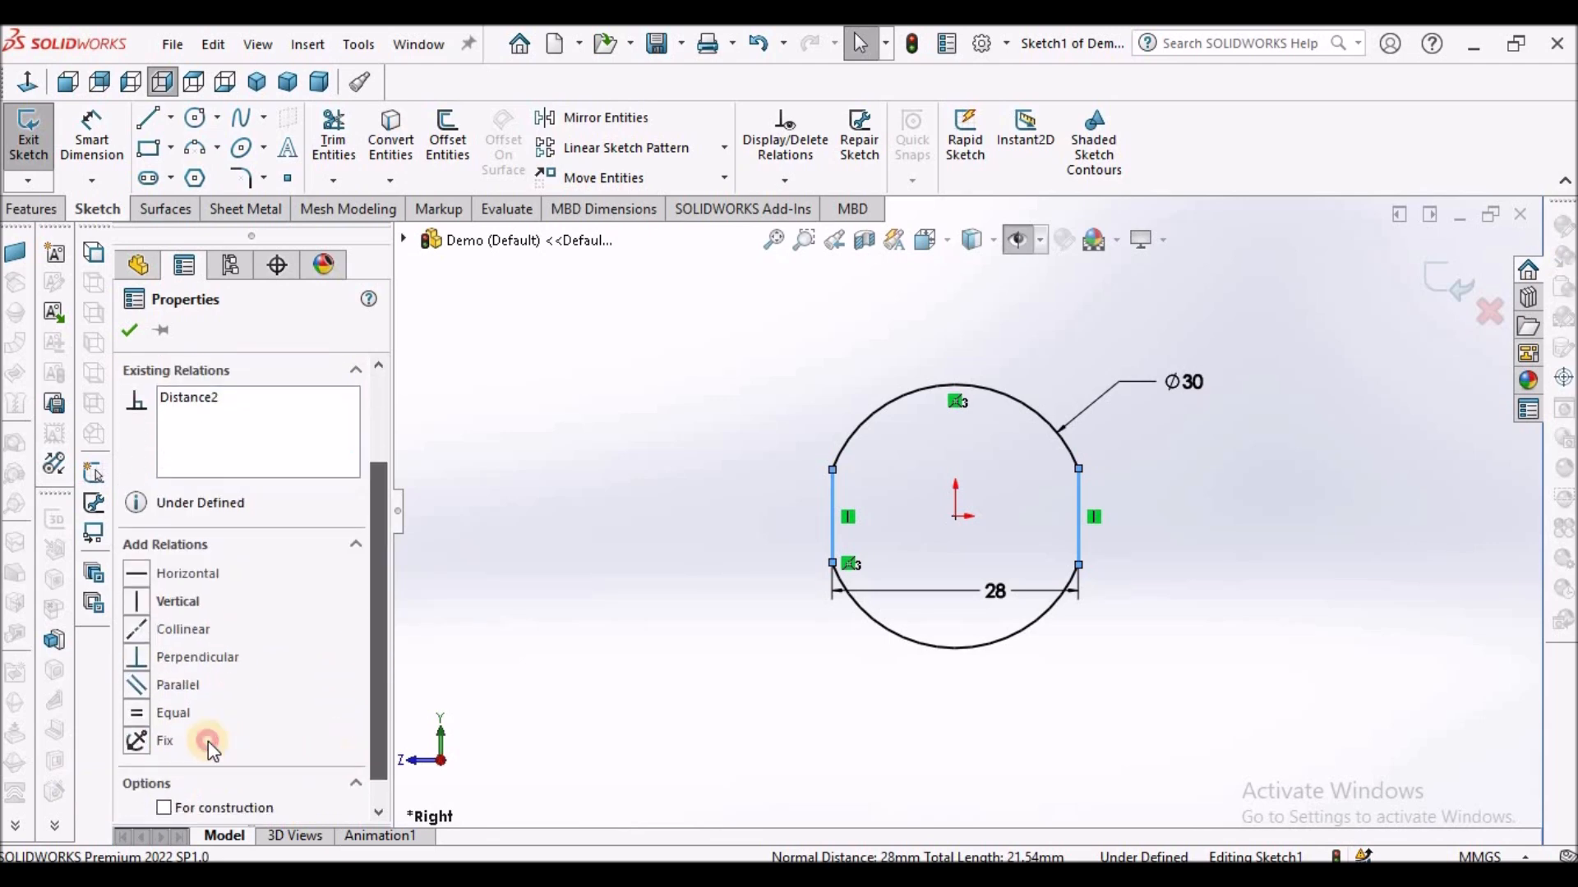
{"action": "left_click", "coordinate": [664, 562]}
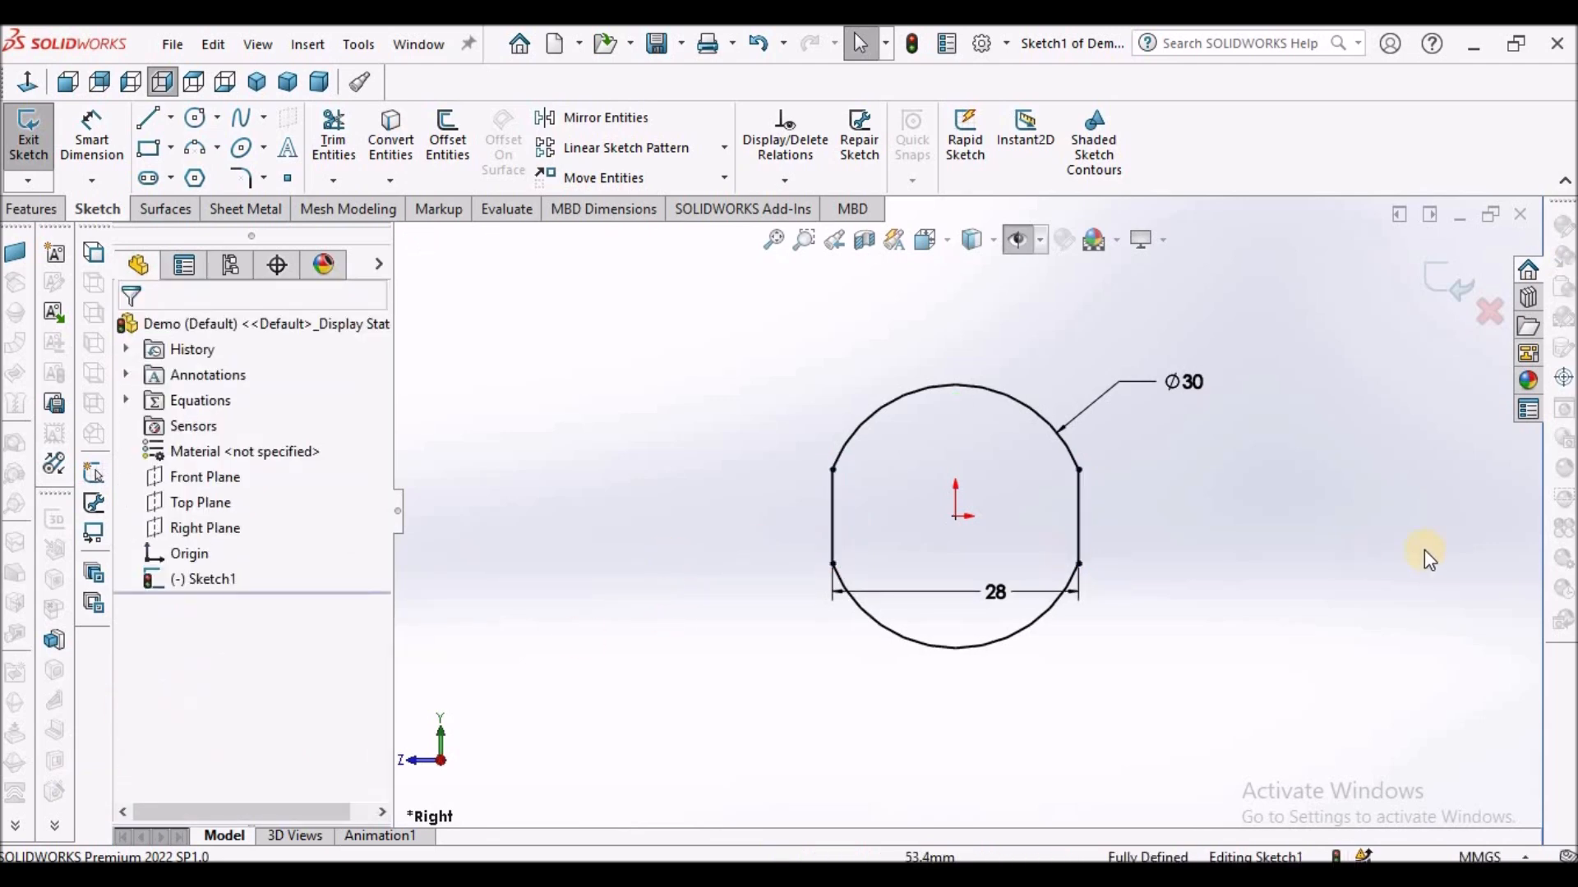
{"action": "left_click_drag", "start_coordinate": [996, 602], "coordinate": [995, 669]}
{"action": "key", "text": "Escape"}
Extrude the flatted round profile 28 mm using the Mid Plane end condition.
{"action": "left_click", "coordinate": [33, 209]}
{"action": "left_click", "coordinate": [38, 136]}
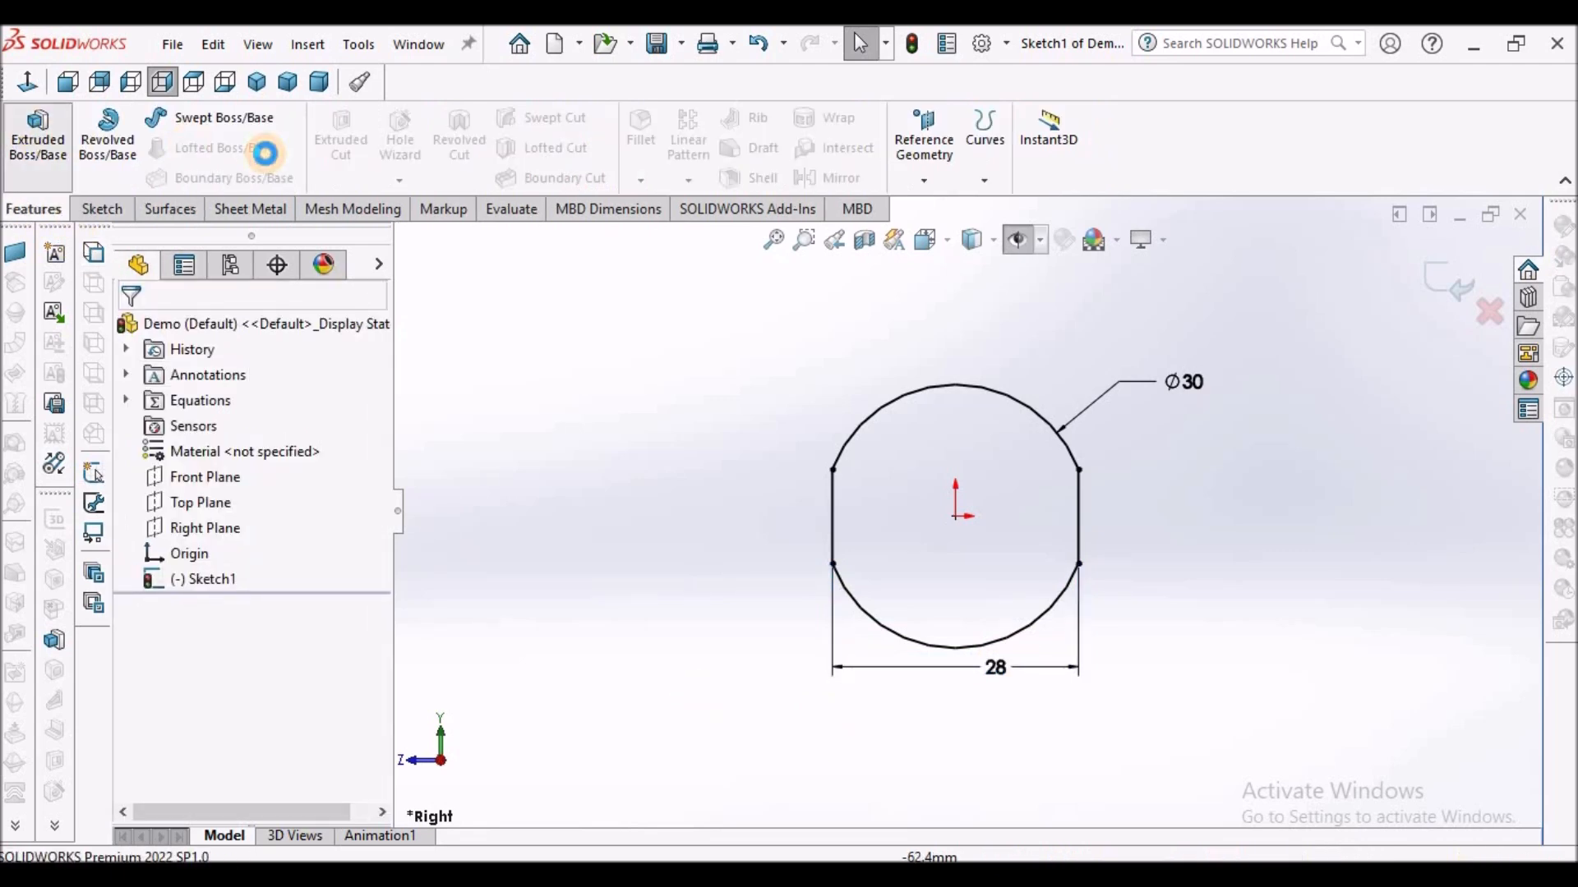
{"action": "left_click", "coordinate": [364, 475]}
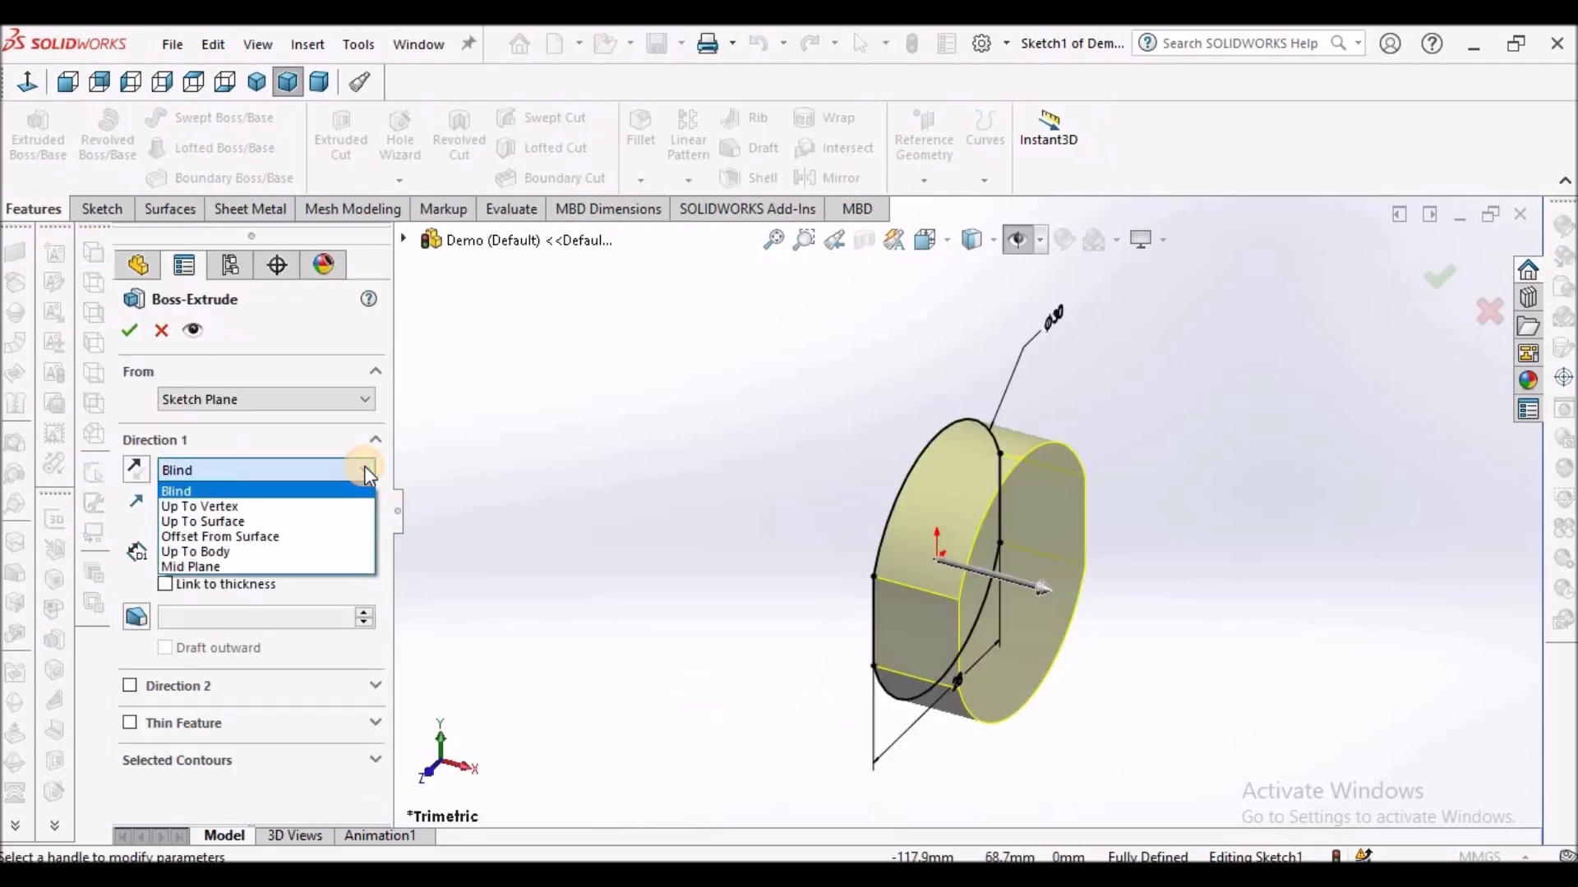
{"action": "left_click", "coordinate": [288, 560]}
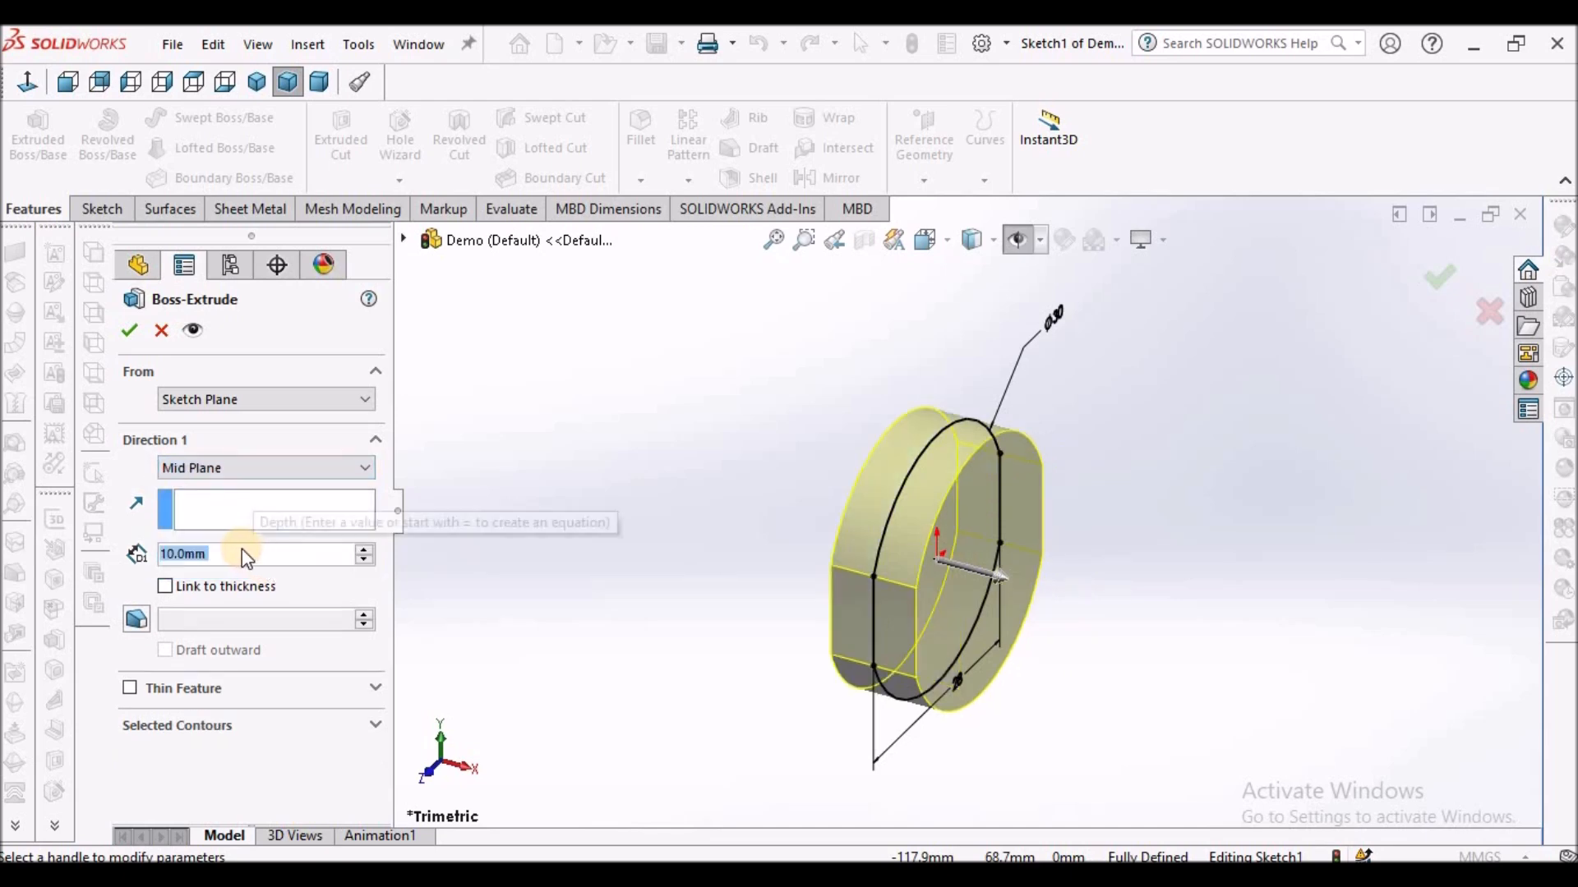
{"action": "type", "text": "28"}
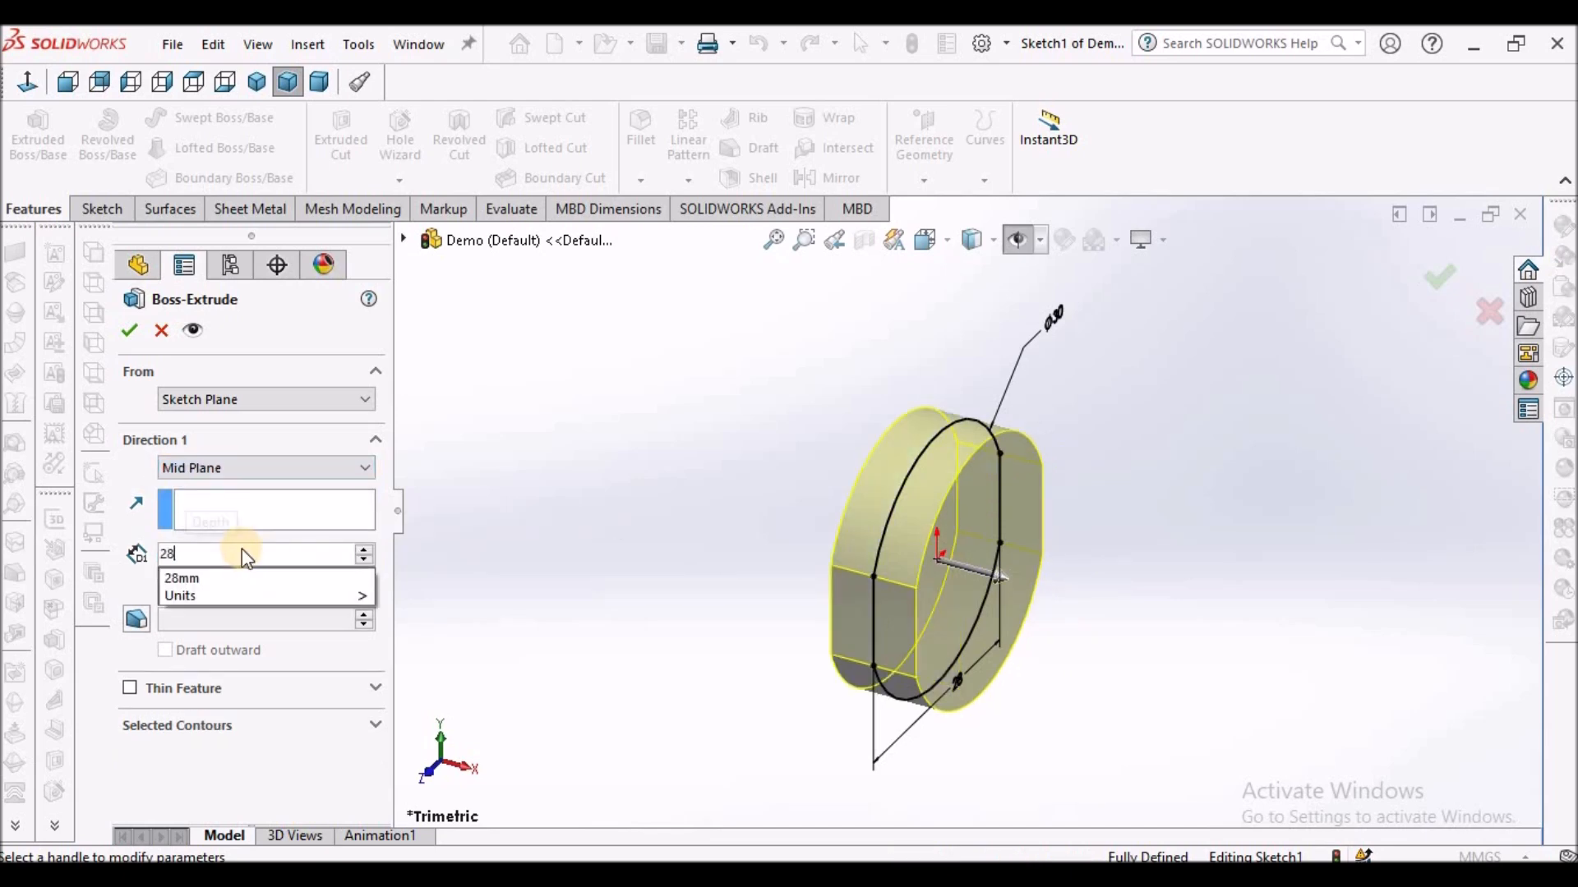
{"action": "key", "text": "Return"}
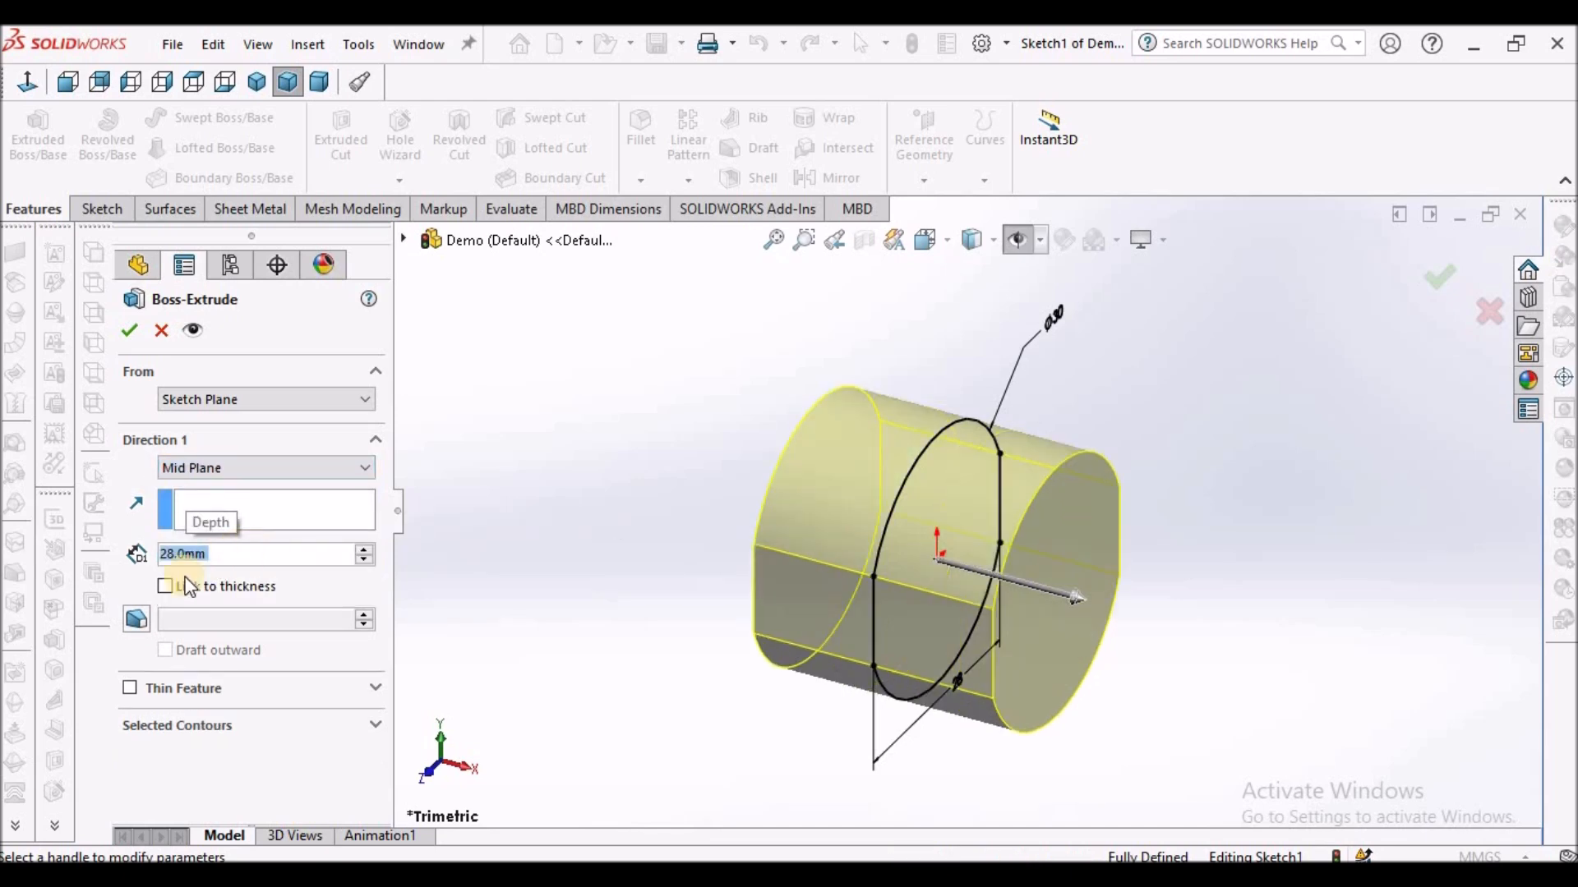
{"action": "left_click", "coordinate": [140, 328]}
{"action": "scroll", "coordinate": [1032, 527], "scroll_direction": "up", "scroll_amount": 5}
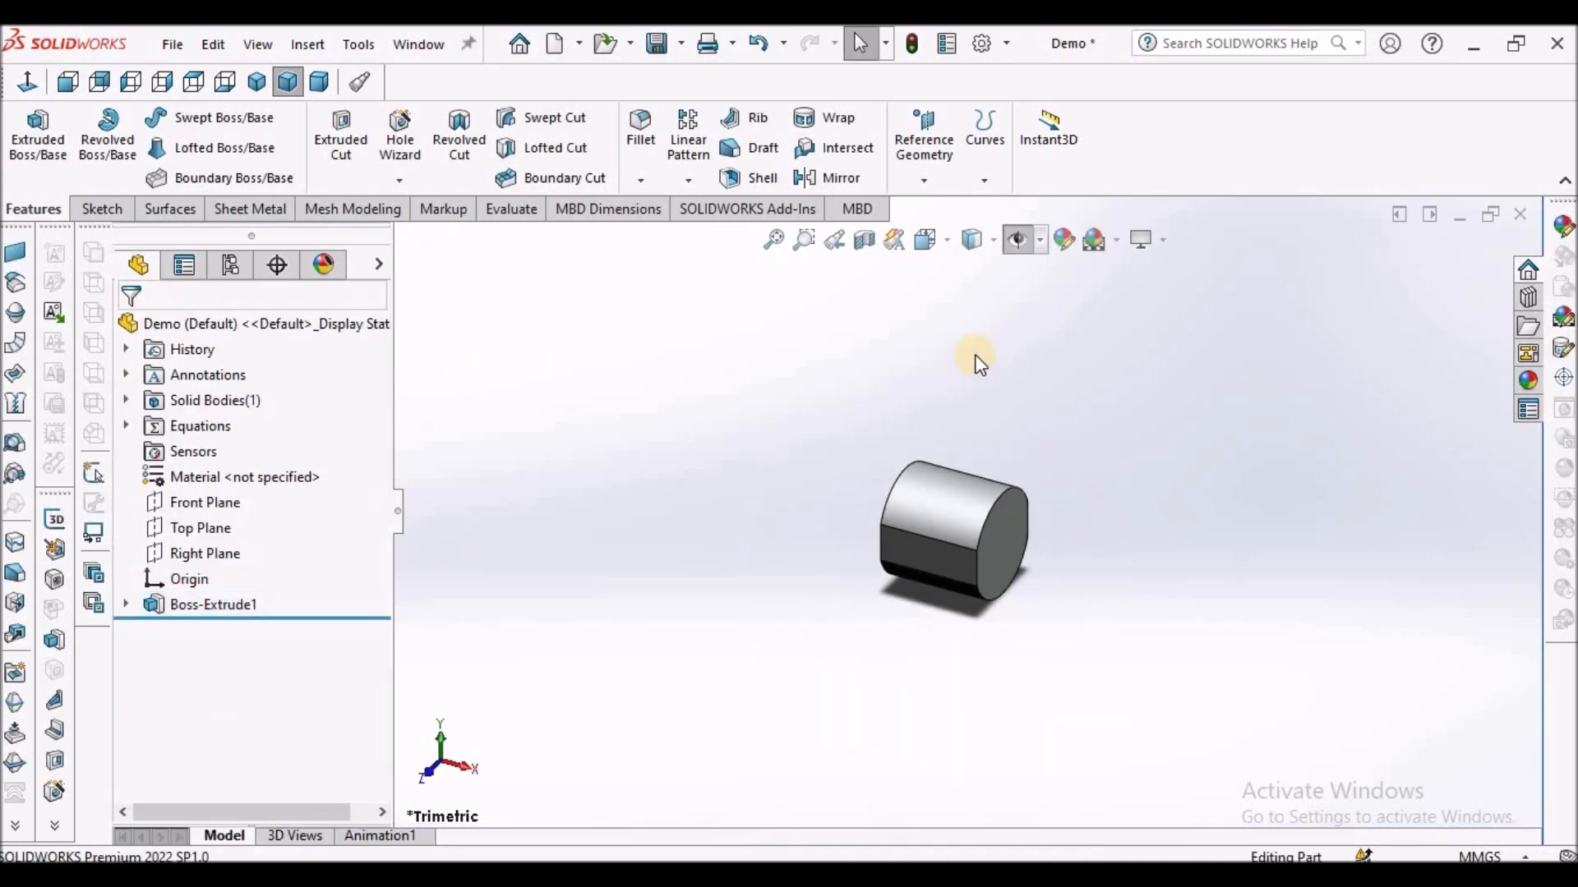
Open a new sketch on the Front Plane.
{"action": "left_click", "coordinate": [189, 503]}
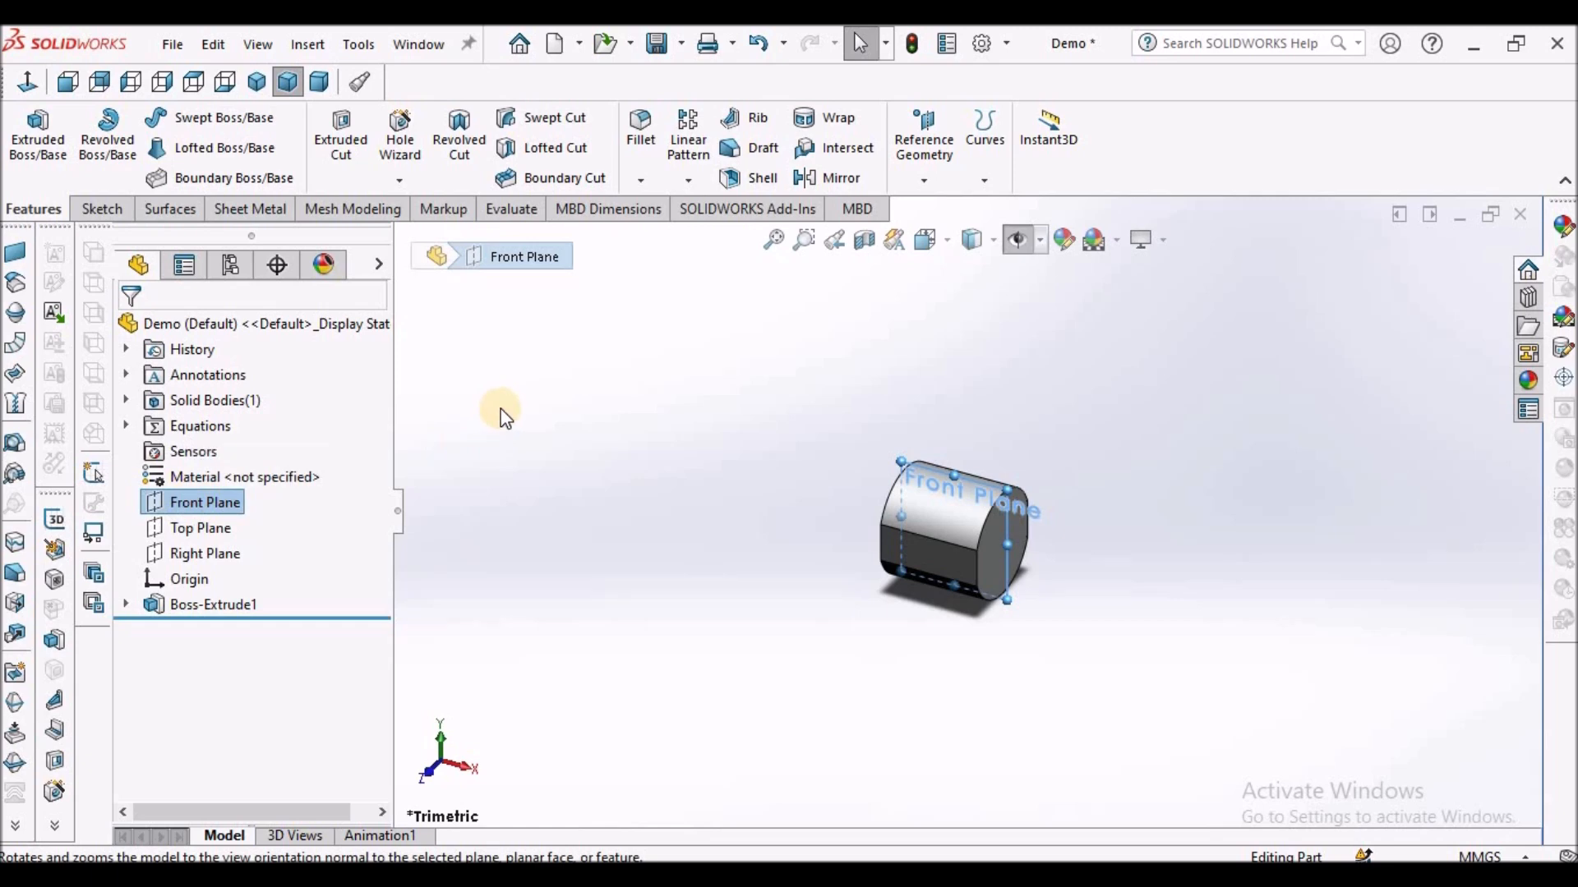
{"action": "left_click", "coordinate": [102, 209]}
{"action": "left_click", "coordinate": [53, 164]}
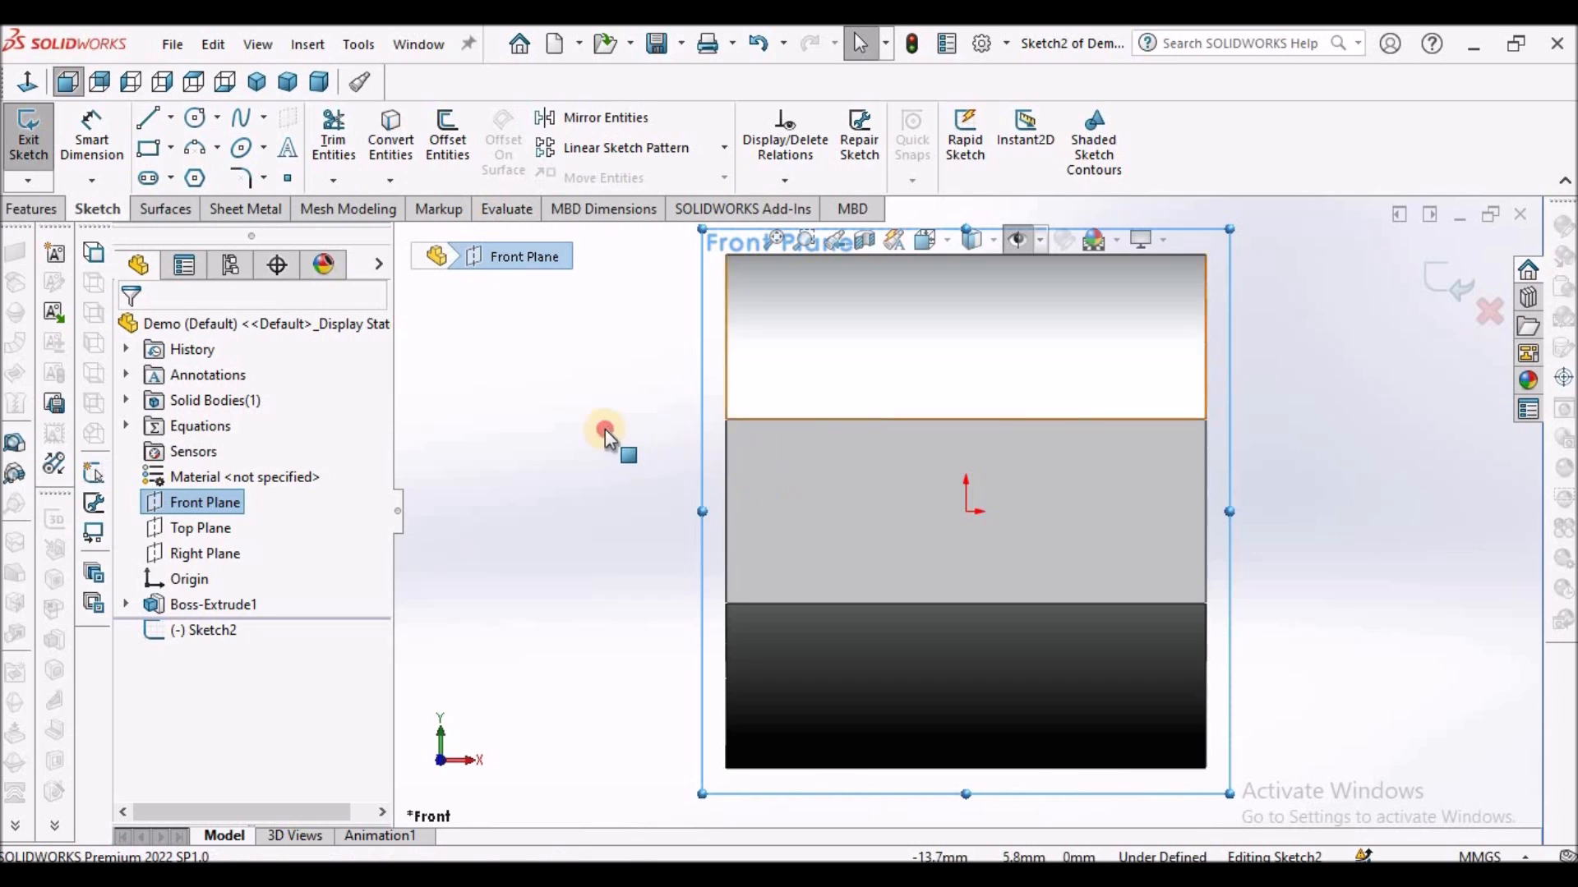
{"action": "left_click", "coordinate": [604, 429]}
{"action": "scroll", "coordinate": [928, 466], "scroll_direction": "up", "scroll_amount": 4}
{"action": "scroll", "coordinate": [1042, 475], "scroll_direction": "down", "scroll_amount": 1}
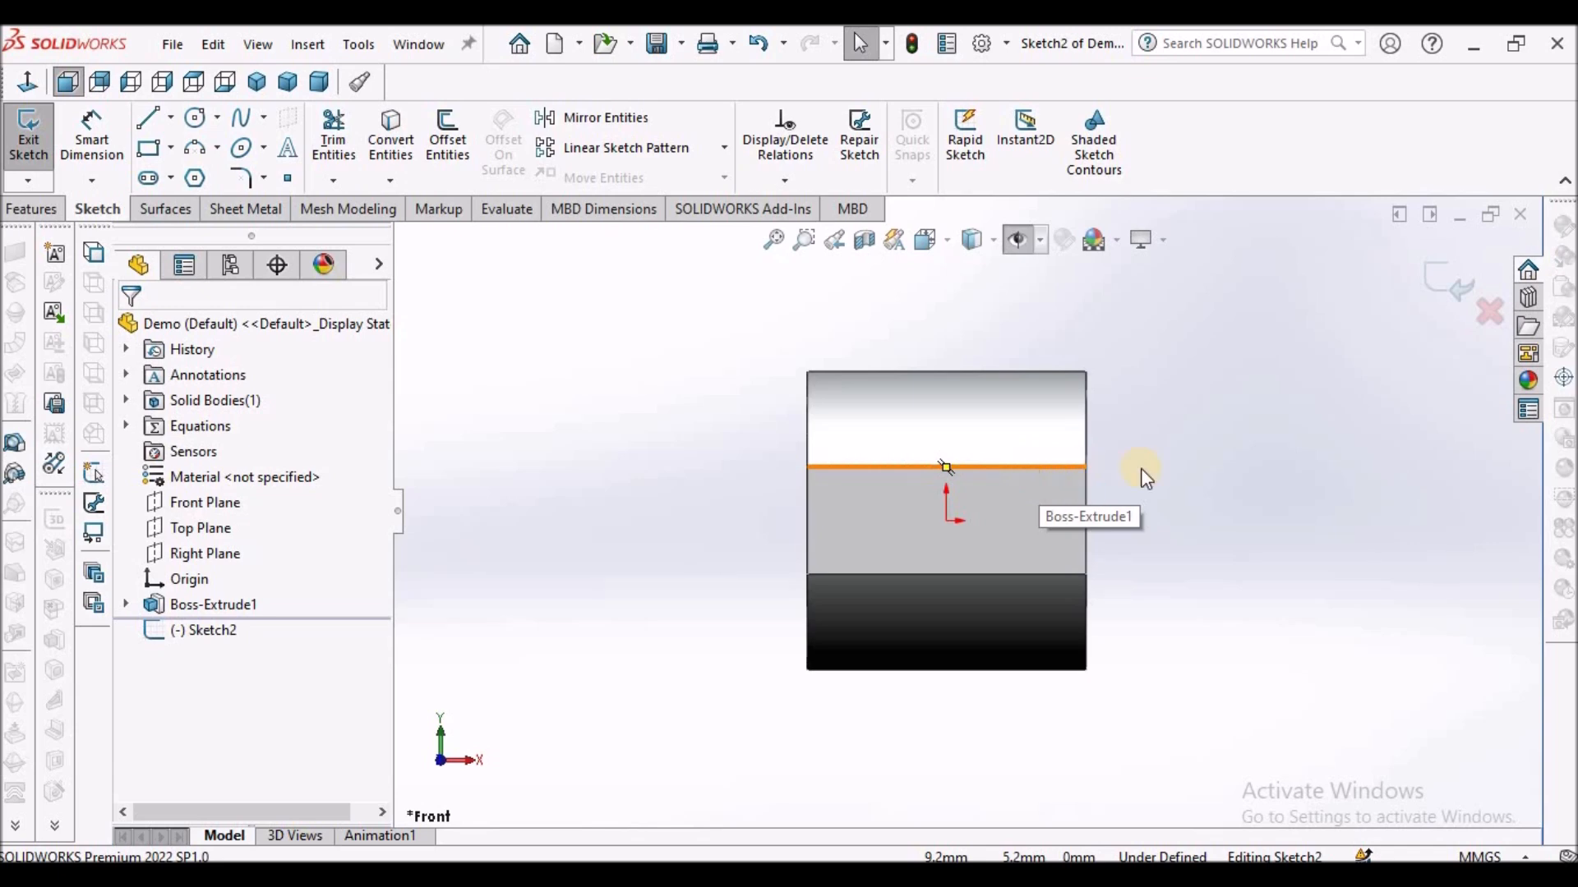
Sketch a horizontal centerline about 24 mm long from the origin out past the body's left end.
{"action": "left_click", "coordinate": [173, 123]}
{"action": "left_click", "coordinate": [205, 169]}
{"action": "left_click", "coordinate": [946, 521]}
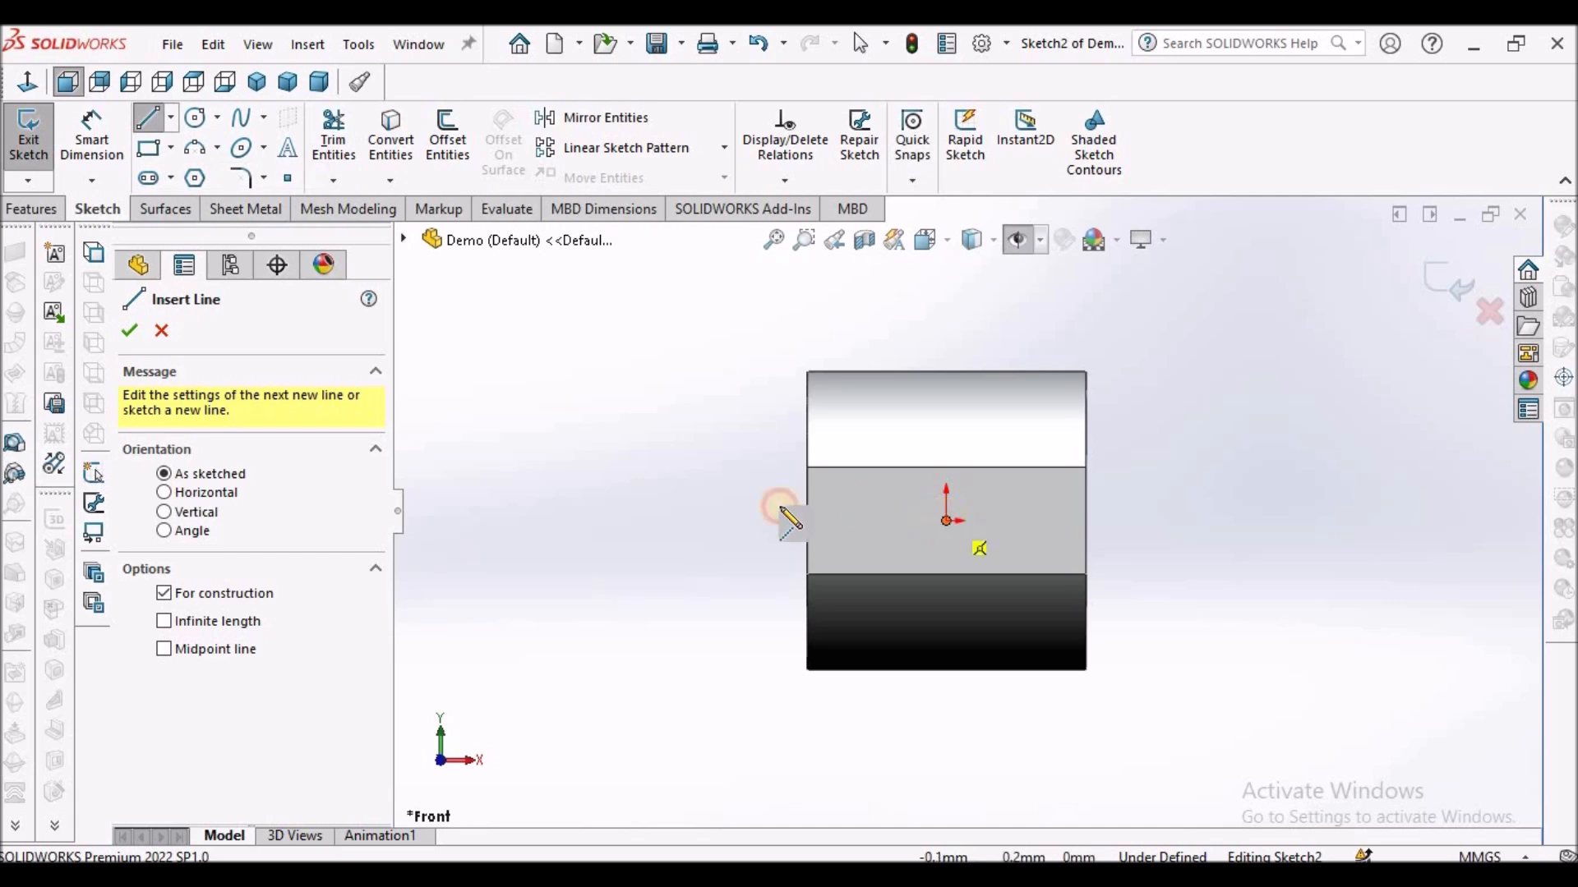
{"action": "left_click", "coordinate": [705, 521]}
{"action": "key", "text": "Escape"}
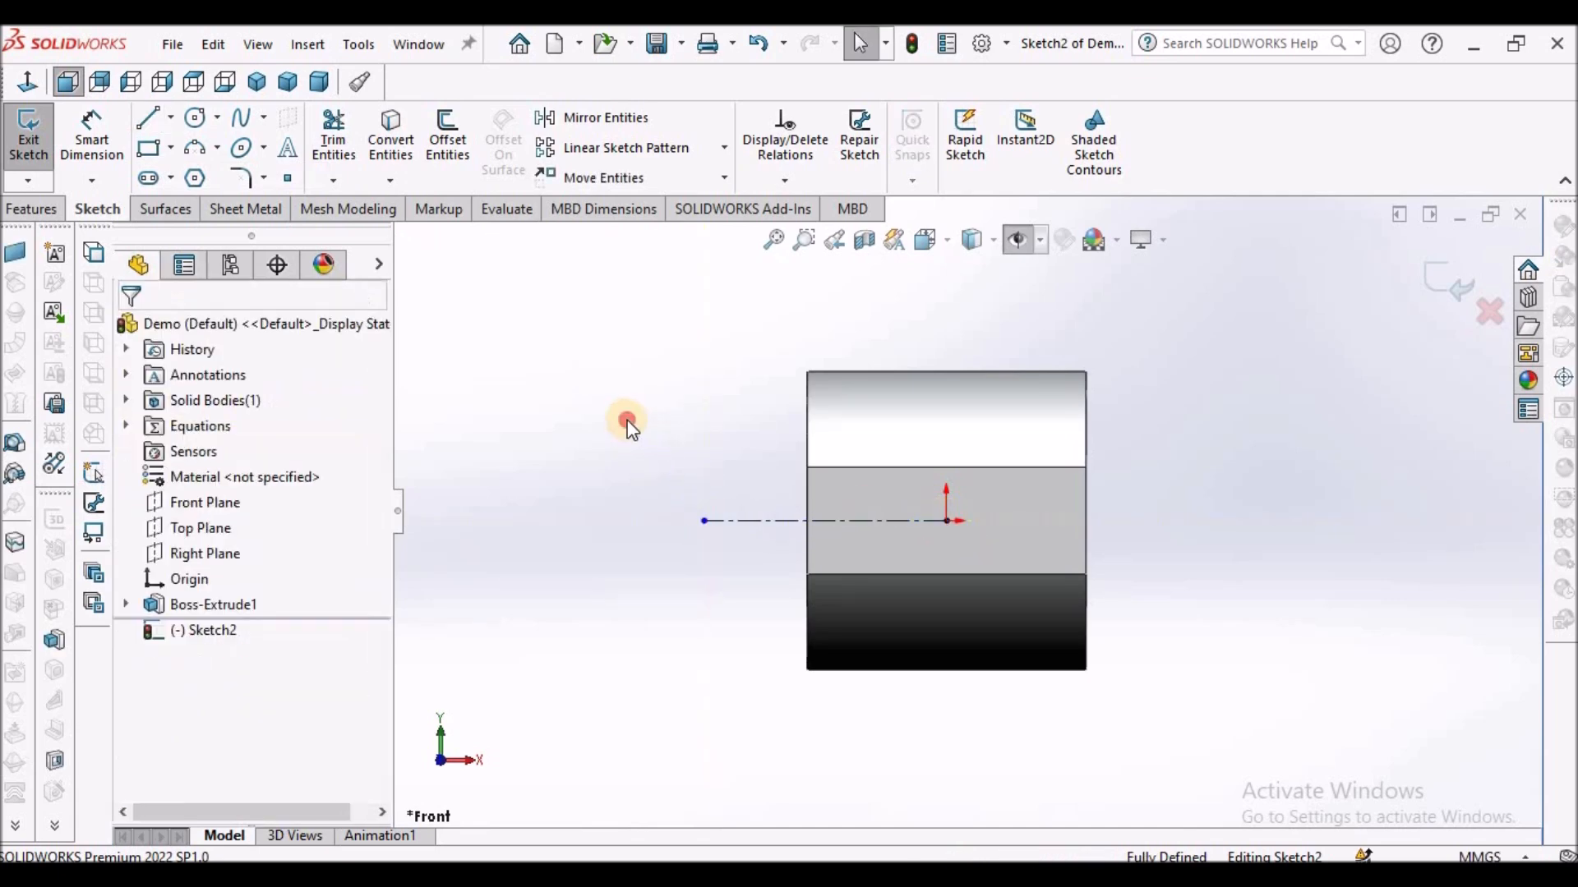
{"action": "left_click", "coordinate": [809, 487]}
{"action": "left_click", "coordinate": [710, 468]}
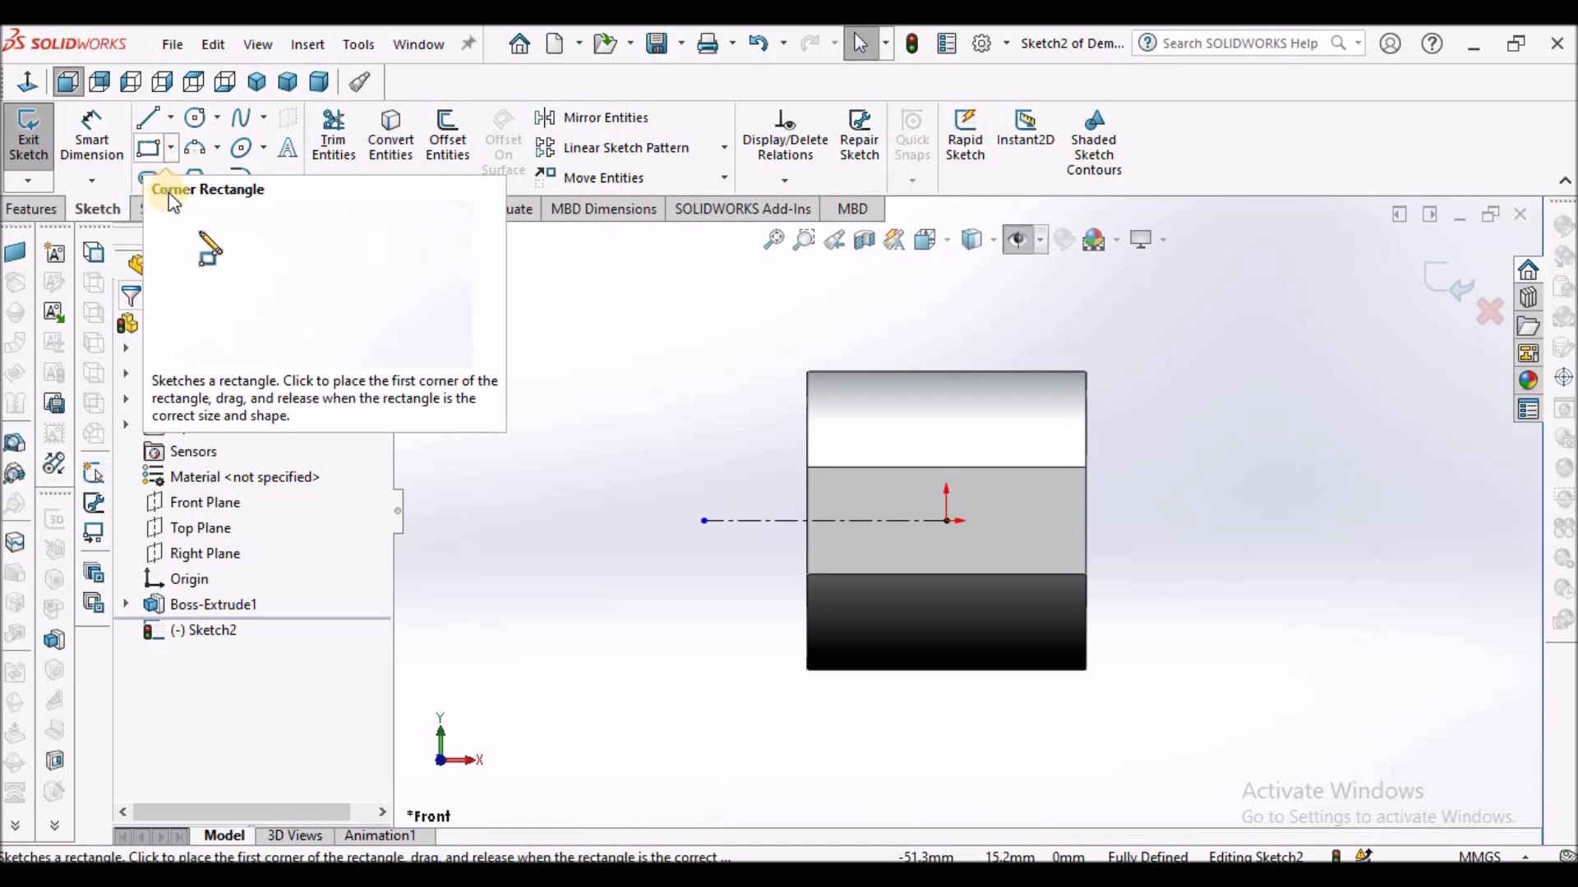
Sketch a closed stepped profile above the centerline, its larger left section about 11 mm high and 12 mm long, with both ends extending outside the body.
{"action": "left_click", "coordinate": [191, 144]}
{"action": "scroll", "coordinate": [934, 517], "scroll_direction": "down", "scroll_amount": 3}
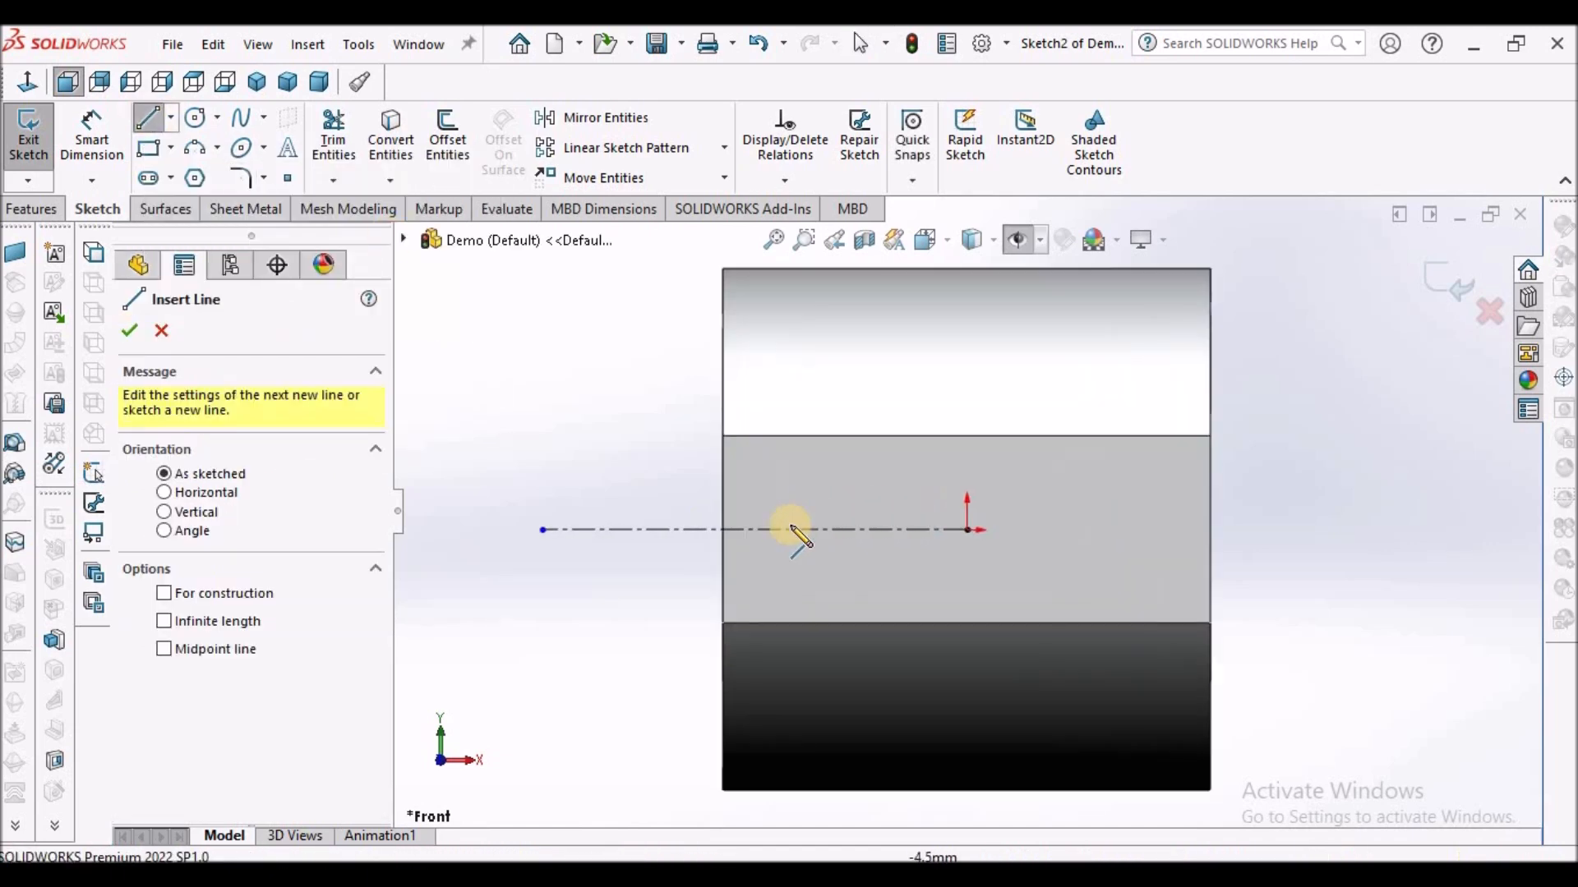
{"action": "left_click", "coordinate": [696, 530]}
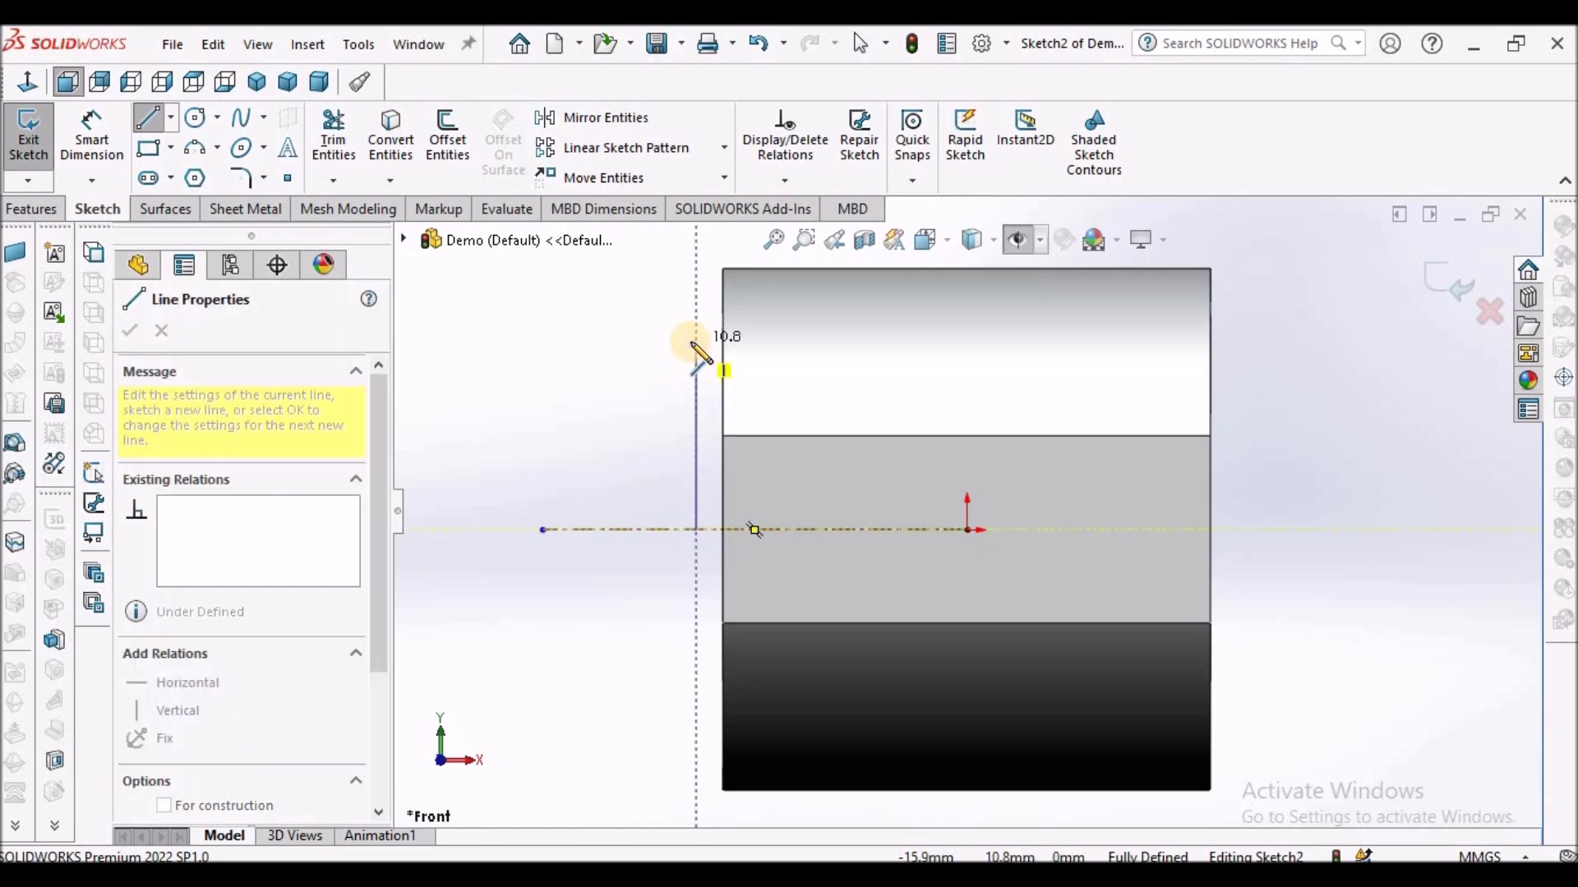
{"action": "left_click", "coordinate": [802, 353]}
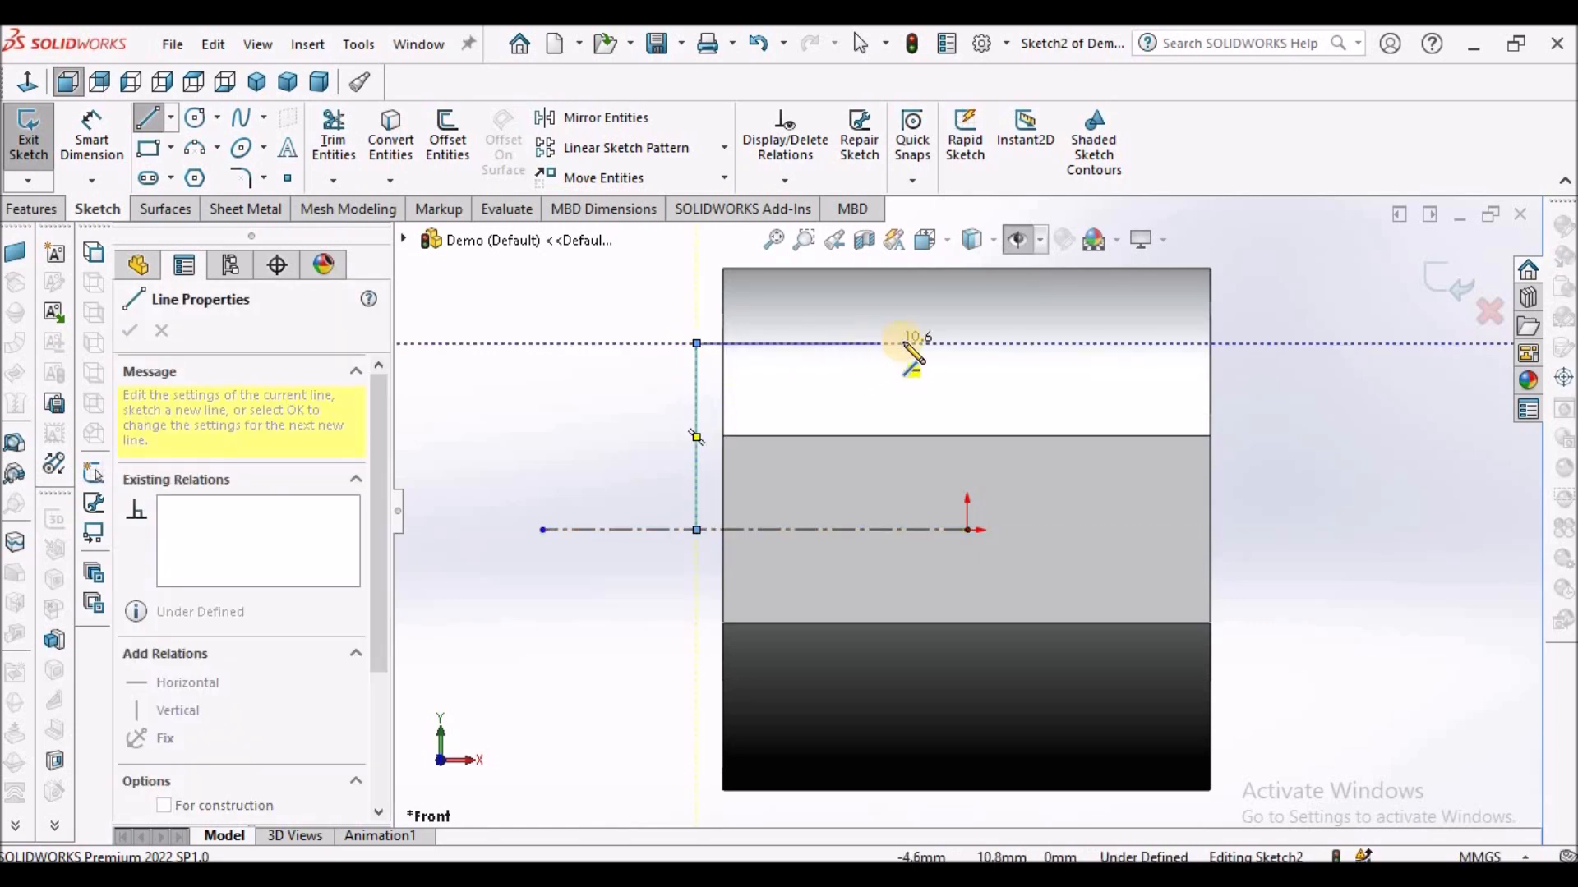
{"action": "left_click", "coordinate": [903, 403]}
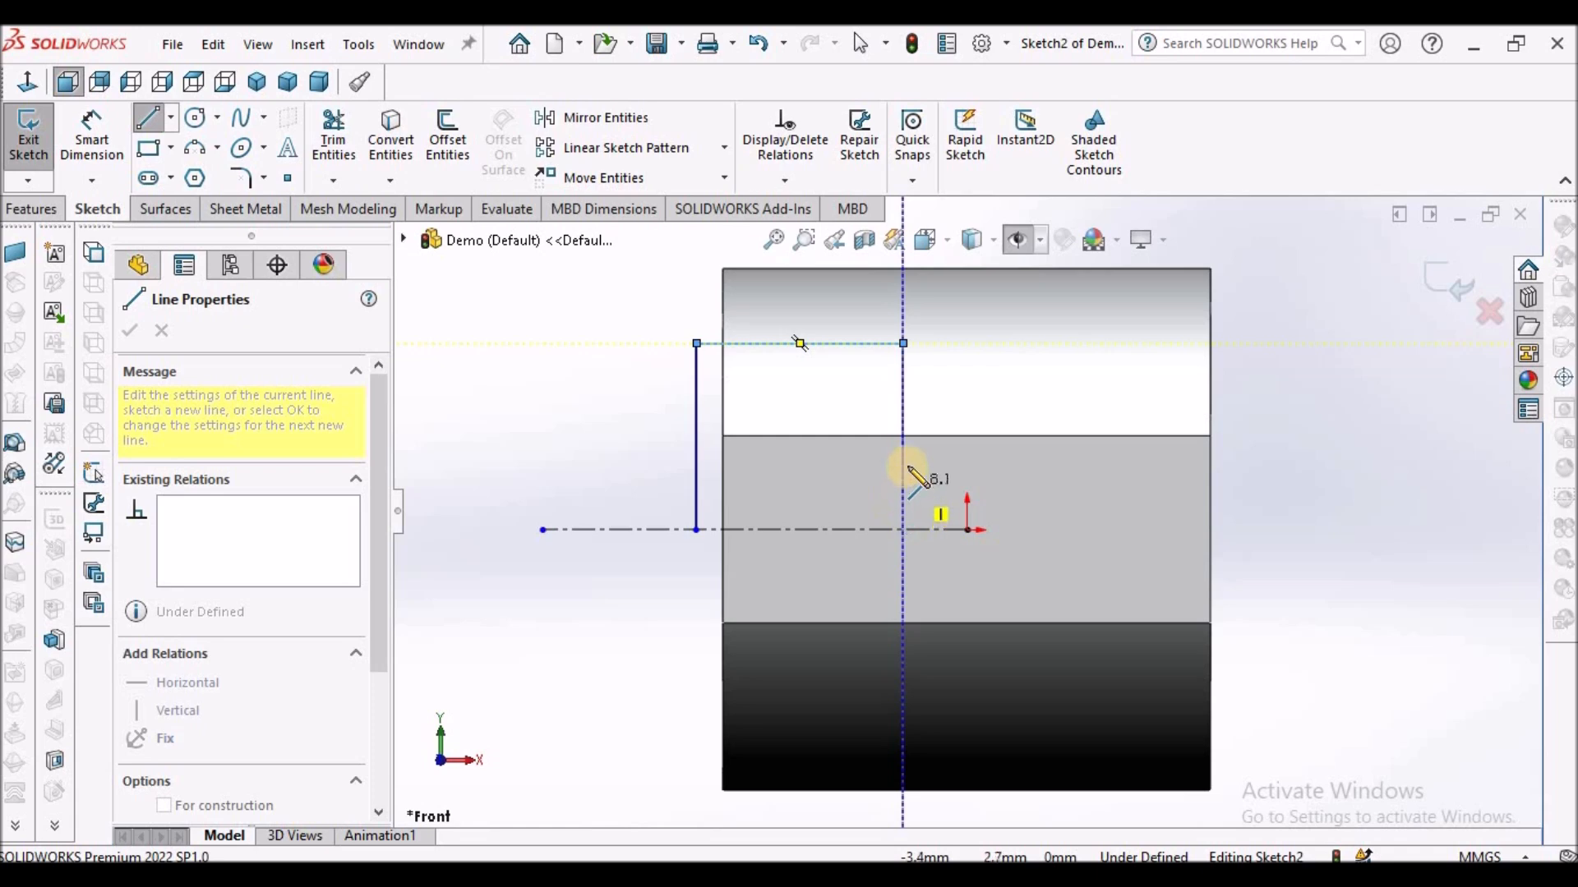
{"action": "left_click", "coordinate": [1255, 474]}
{"action": "left_click", "coordinate": [1259, 467]}
{"action": "left_click", "coordinate": [1260, 530]}
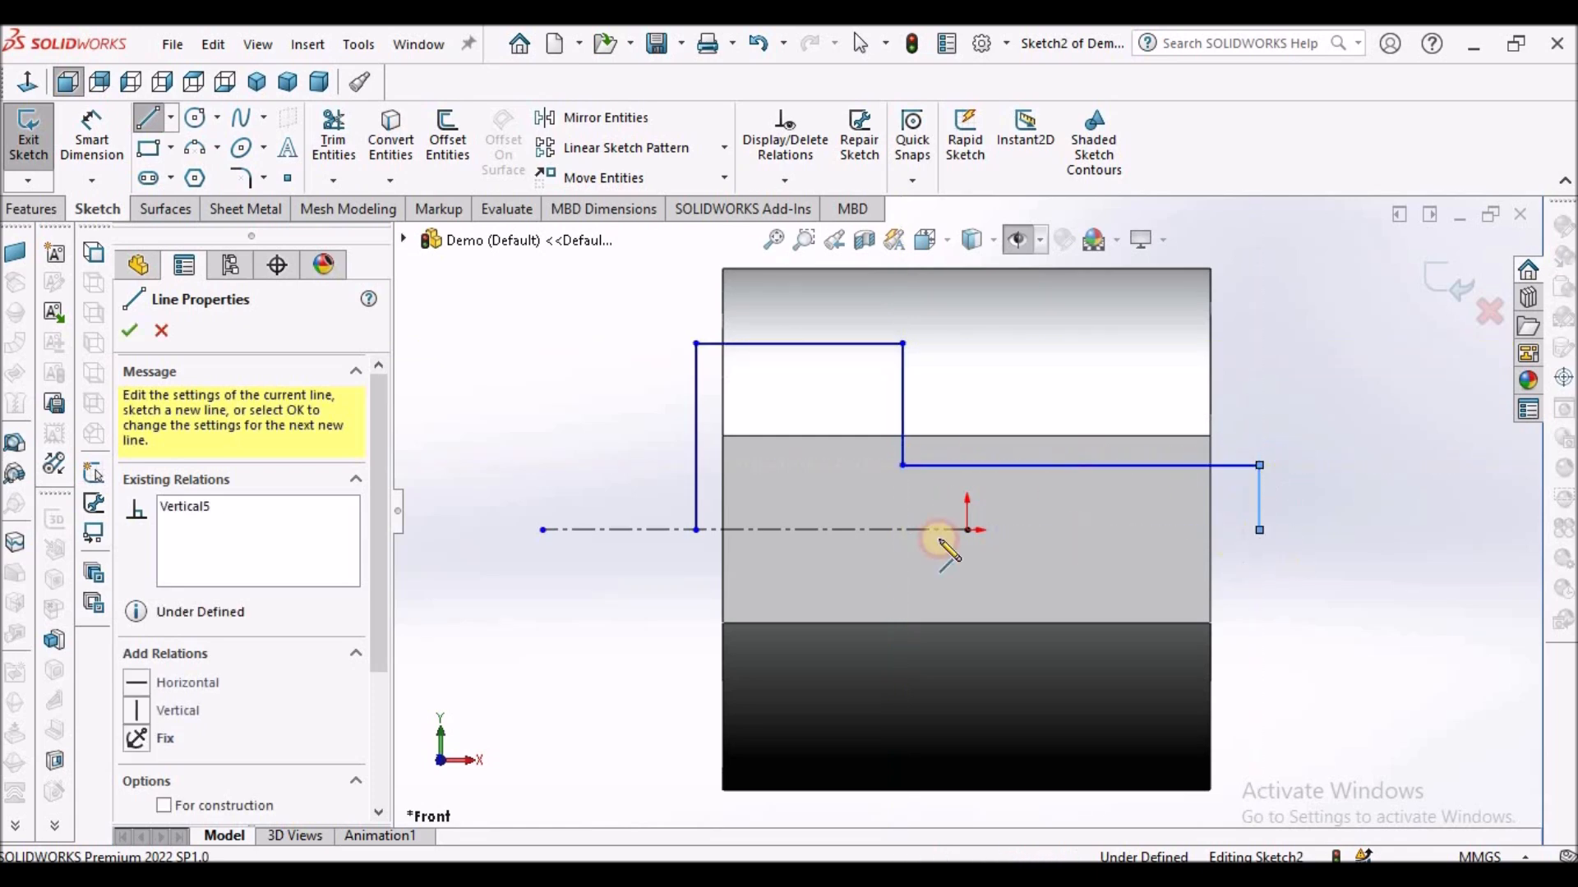
{"action": "left_click", "coordinate": [697, 530]}
{"action": "key", "text": "Escape"}
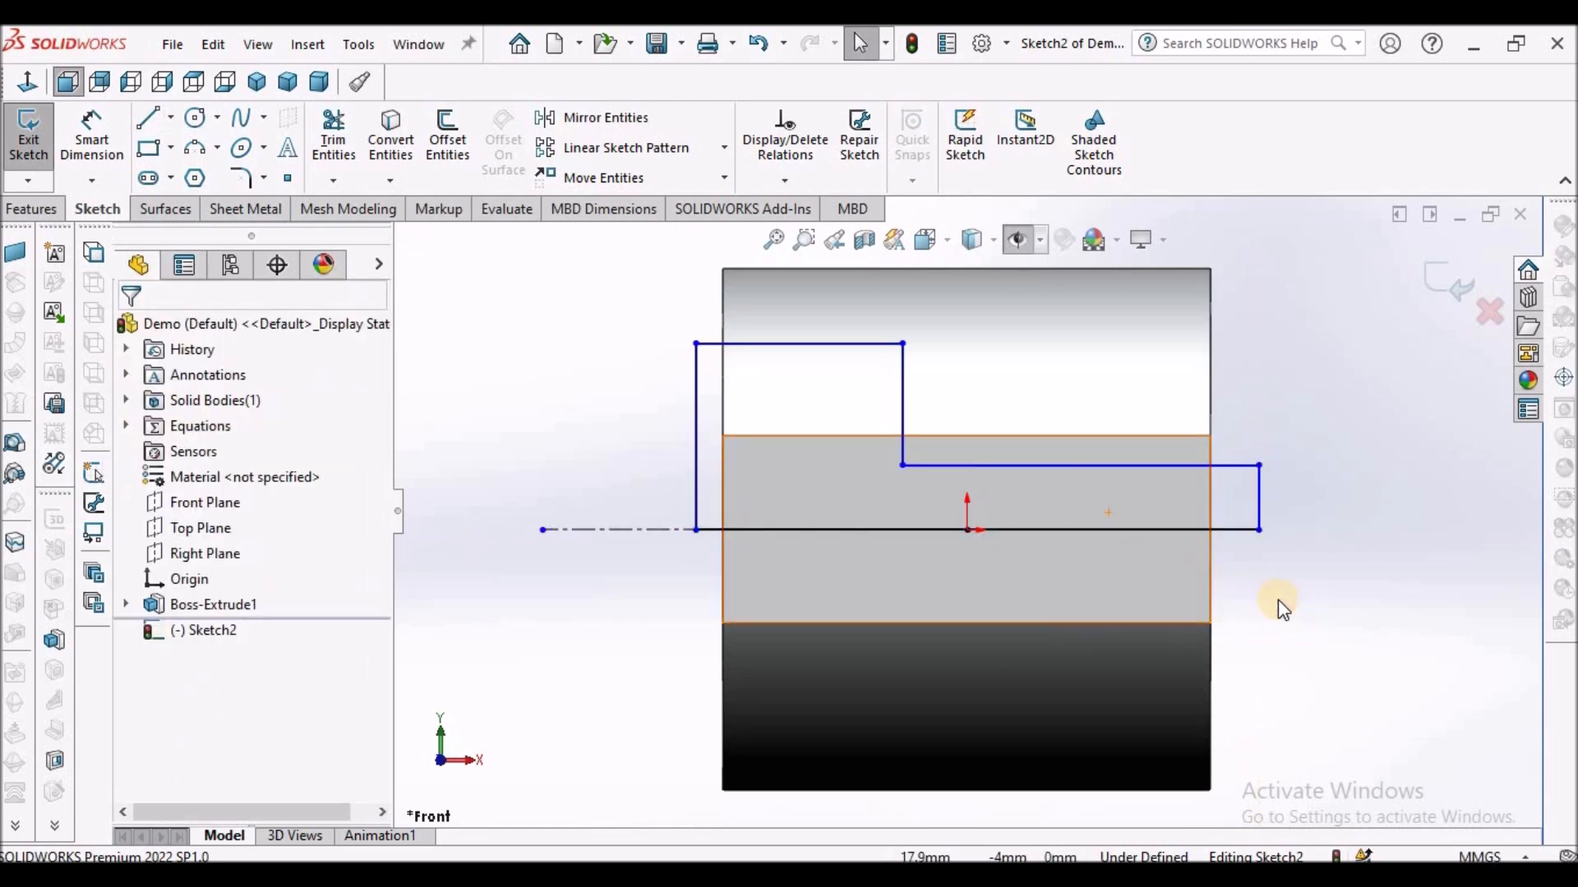
Make the profile's left and right end lines collinear with the body's corresponding end edges.
{"action": "left_click", "coordinate": [723, 486]}
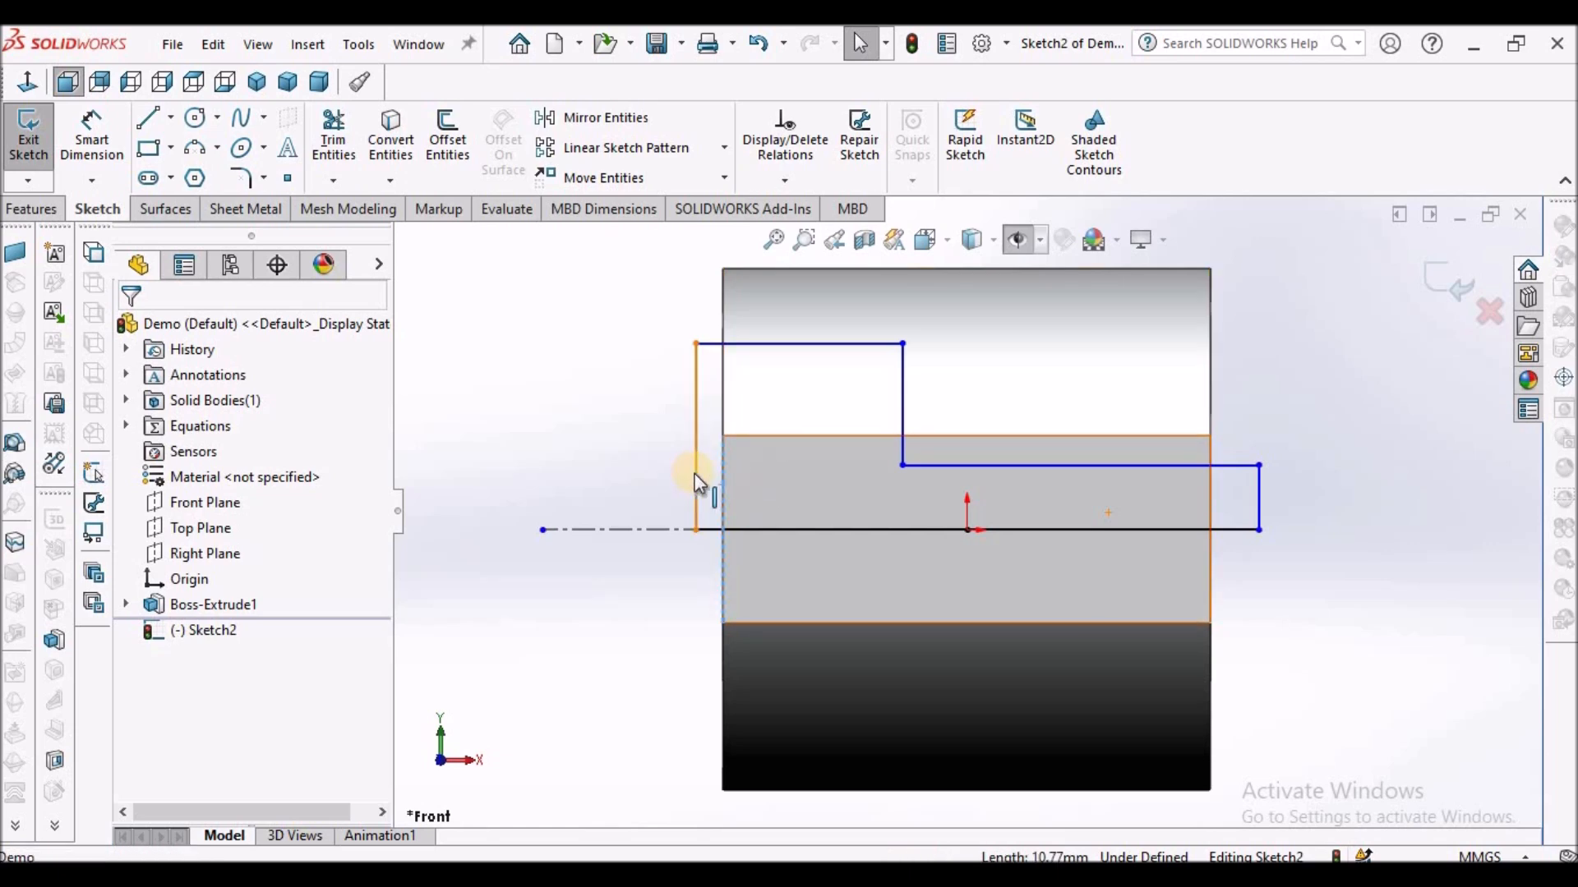
{"action": "left_click", "coordinate": [692, 475], "text": "ctrl"}
{"action": "left_click", "coordinate": [136, 706]}
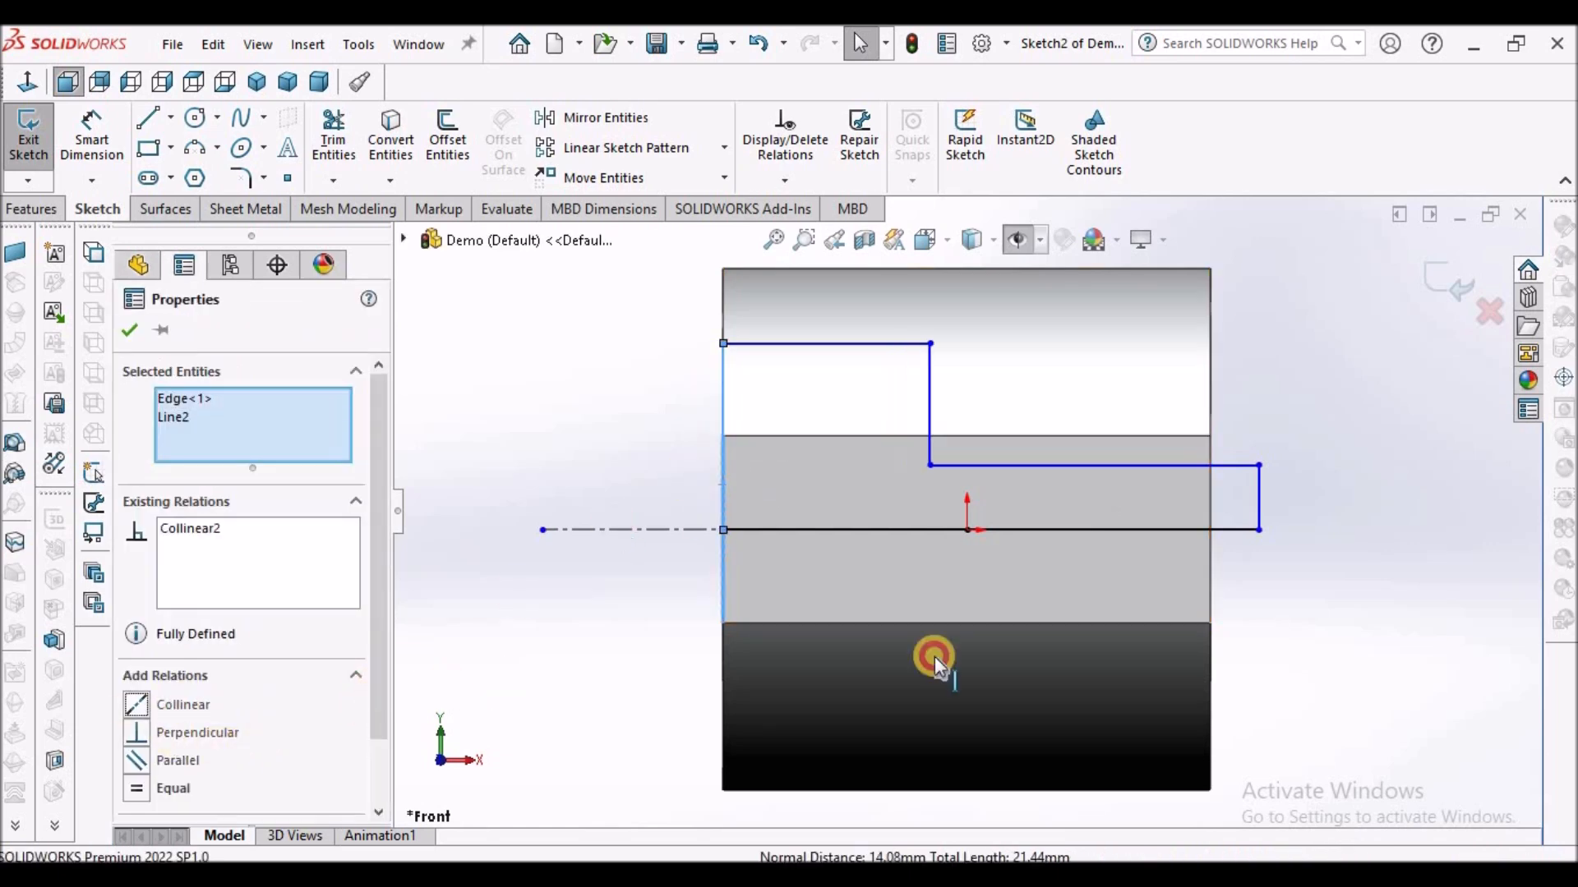
{"action": "key", "text": "Escape"}
{"action": "left_click", "coordinate": [1208, 494]}
{"action": "left_click", "coordinate": [1259, 494], "text": "ctrl"}
{"action": "left_click", "coordinate": [146, 707]}
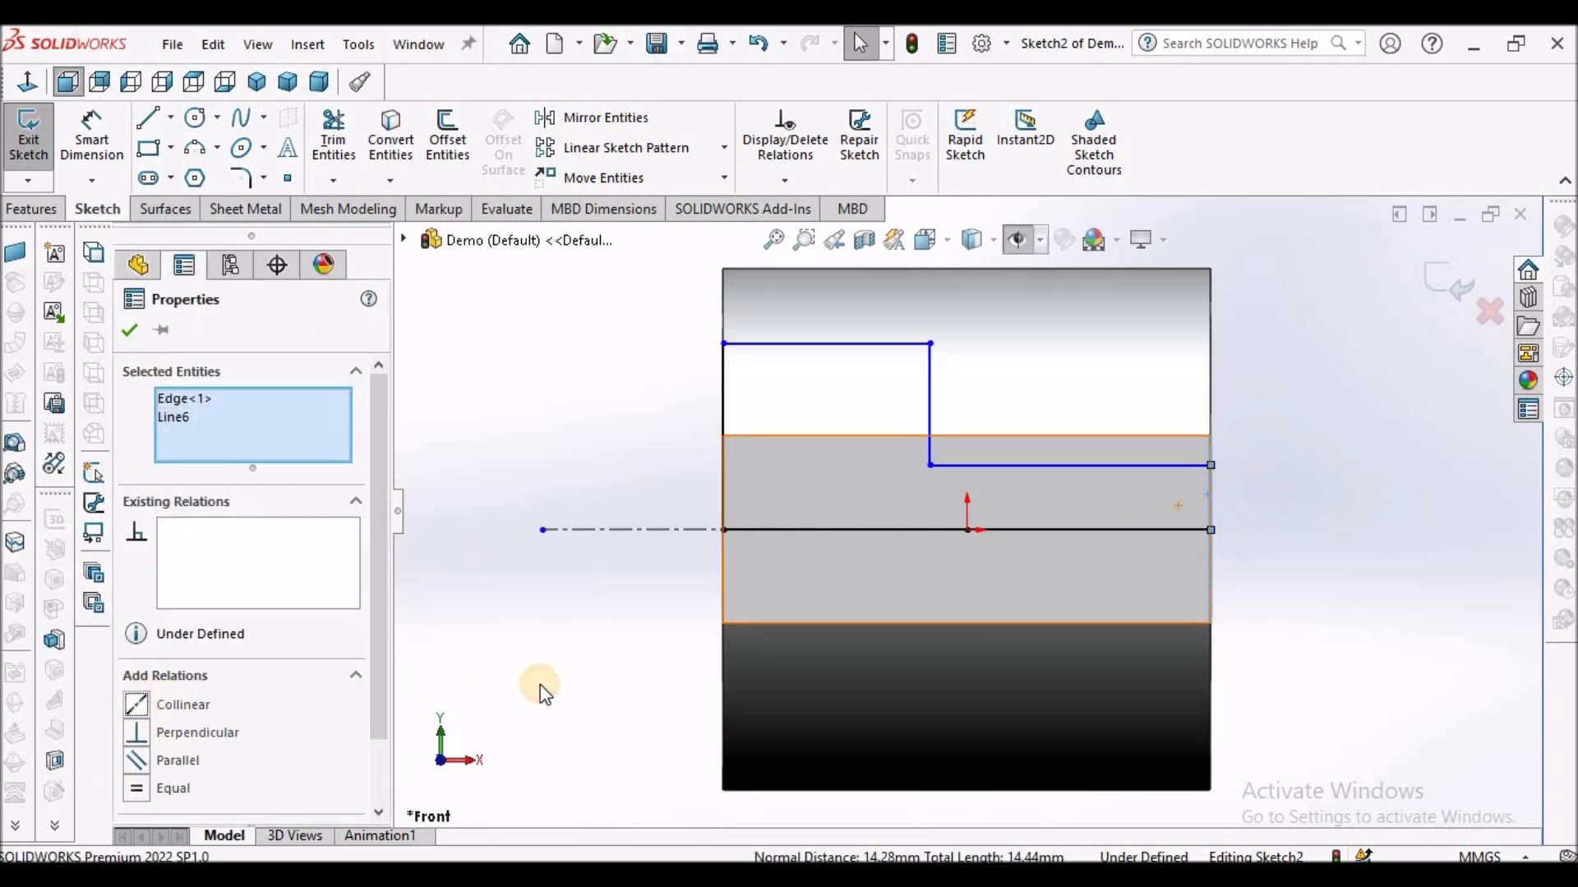
{"action": "key", "text": "Escape"}
Dimension the upper horizontal line of the larger step to a length of 22 mm.
{"action": "left_click", "coordinate": [91, 135]}
{"action": "scroll", "coordinate": [974, 440], "scroll_direction": "up", "scroll_amount": 2}
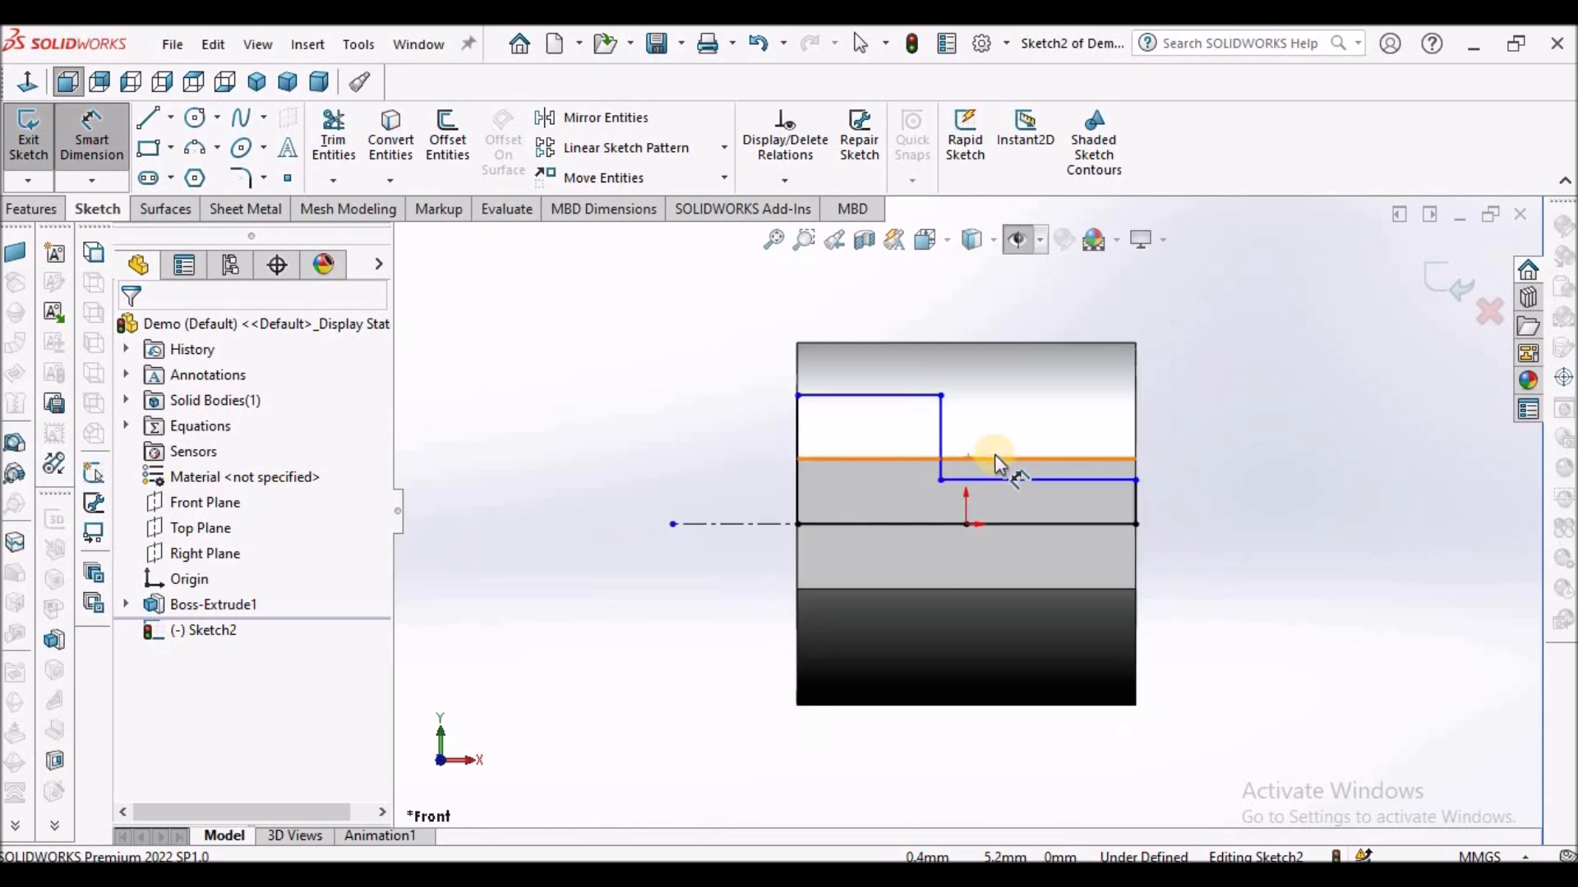
{"action": "scroll", "coordinate": [1144, 508], "scroll_direction": "down", "scroll_amount": 1}
{"action": "left_click", "coordinate": [799, 374]}
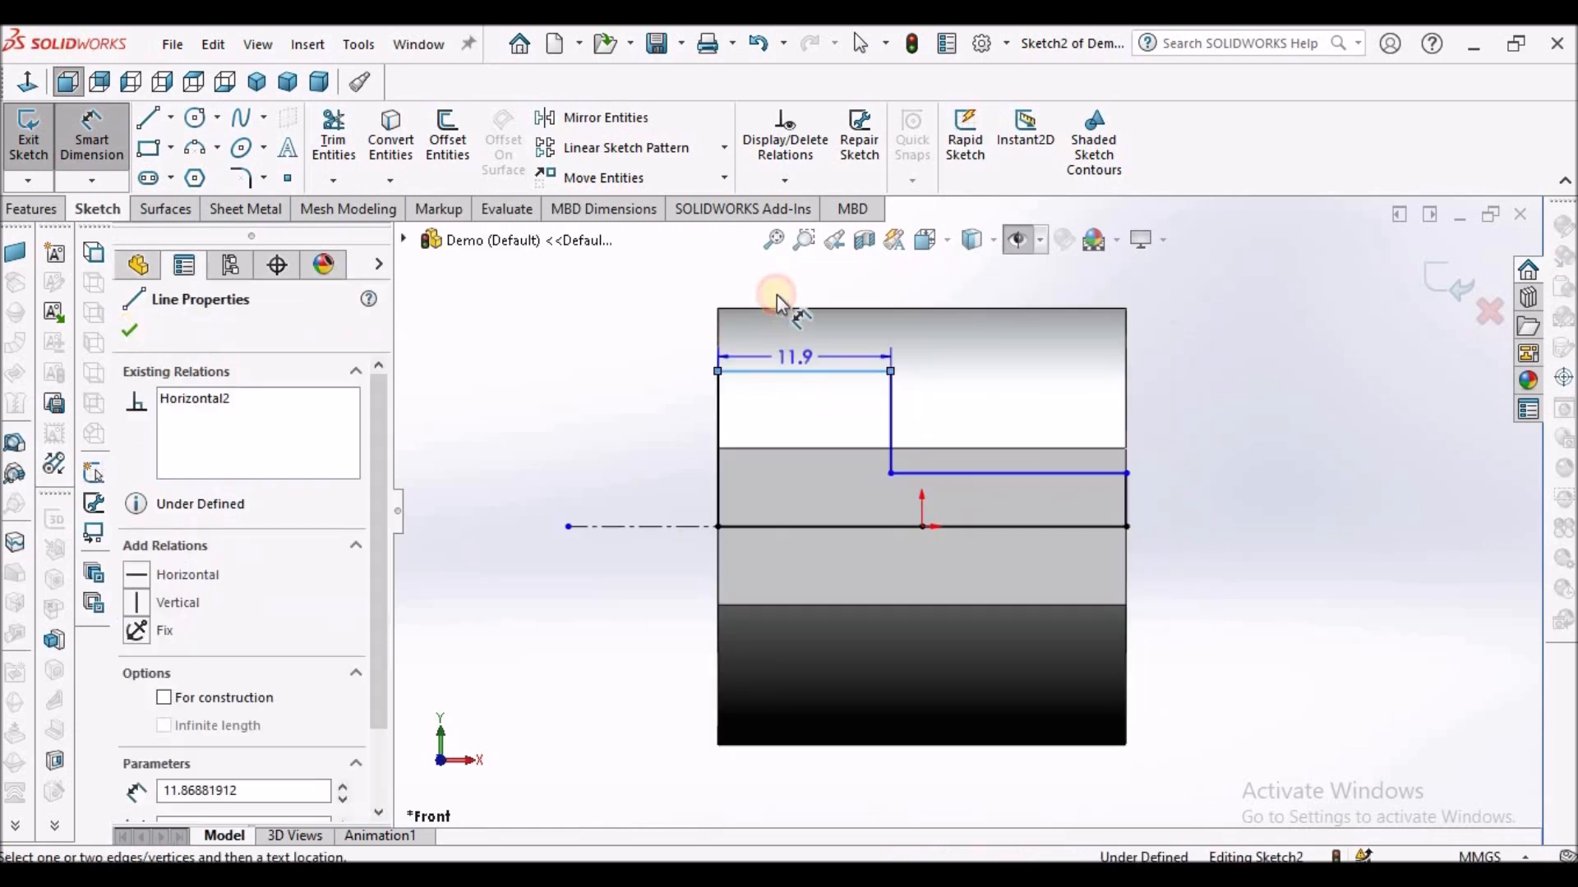
{"action": "left_click", "coordinate": [776, 293]}
{"action": "type", "text": "2"}
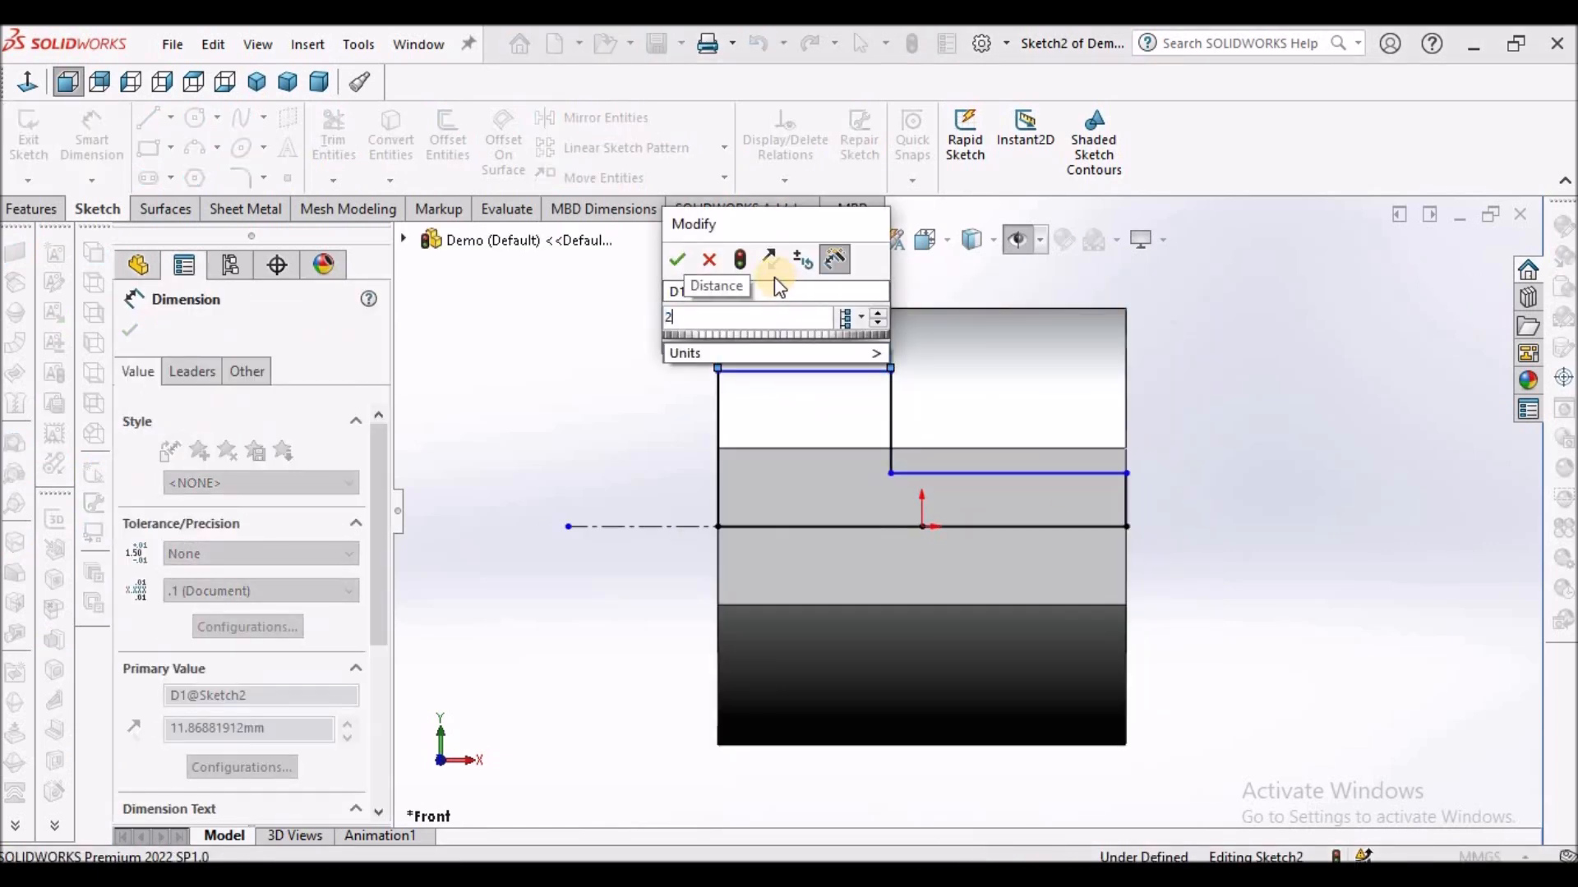
{"action": "type", "text": "2"}
{"action": "key", "text": "Return"}
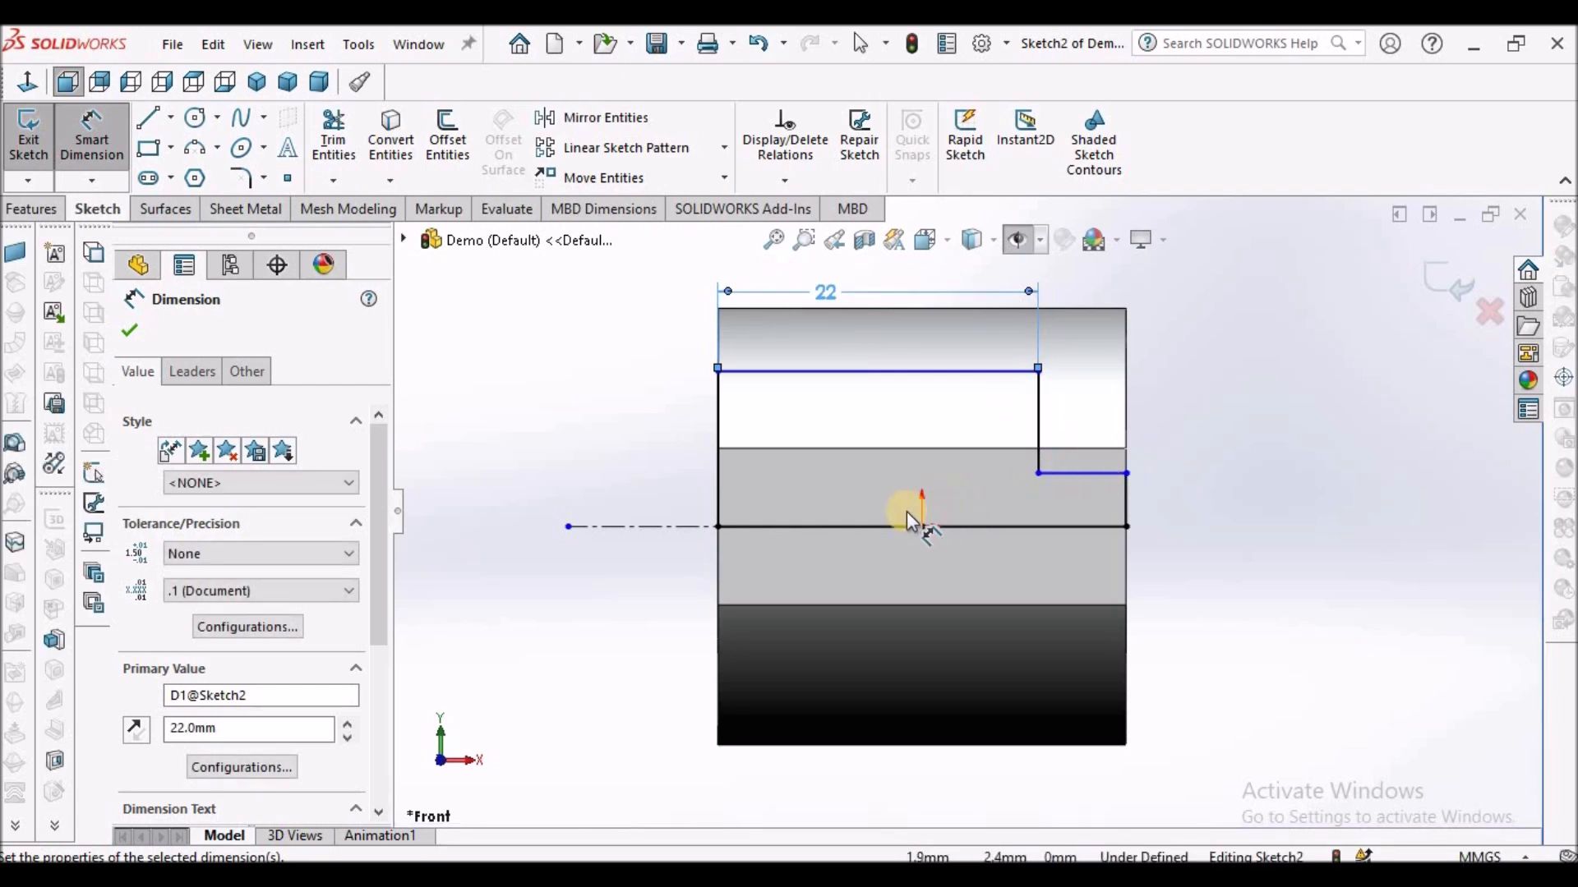
Dimension the larger step as a 16 mm diameter across the centerline.
{"action": "left_click", "coordinate": [652, 528]}
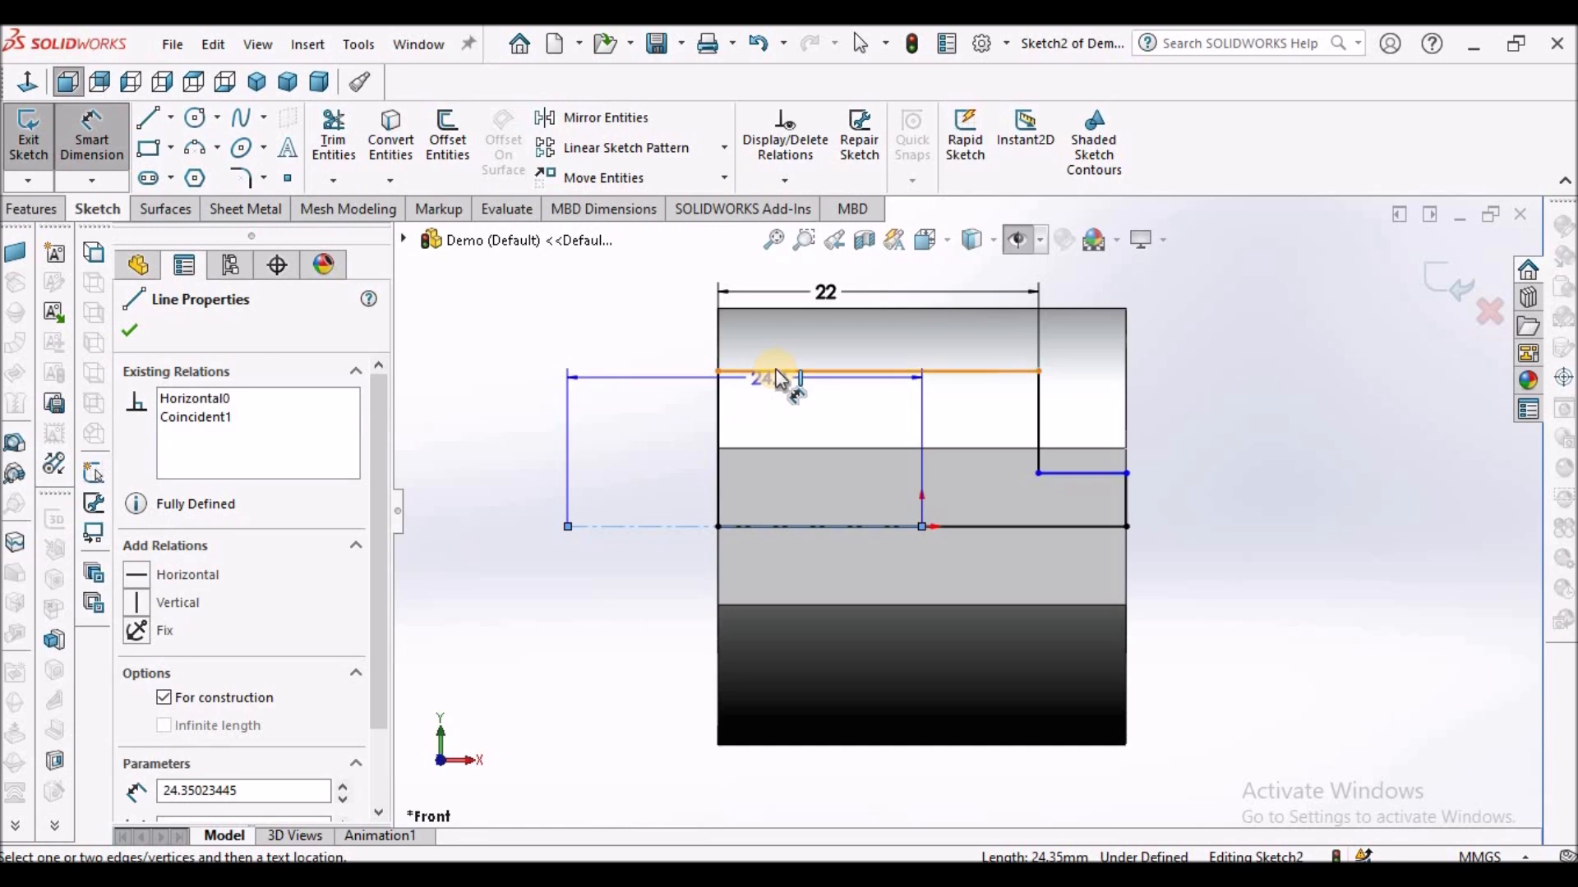
{"action": "left_click", "coordinate": [534, 546]}
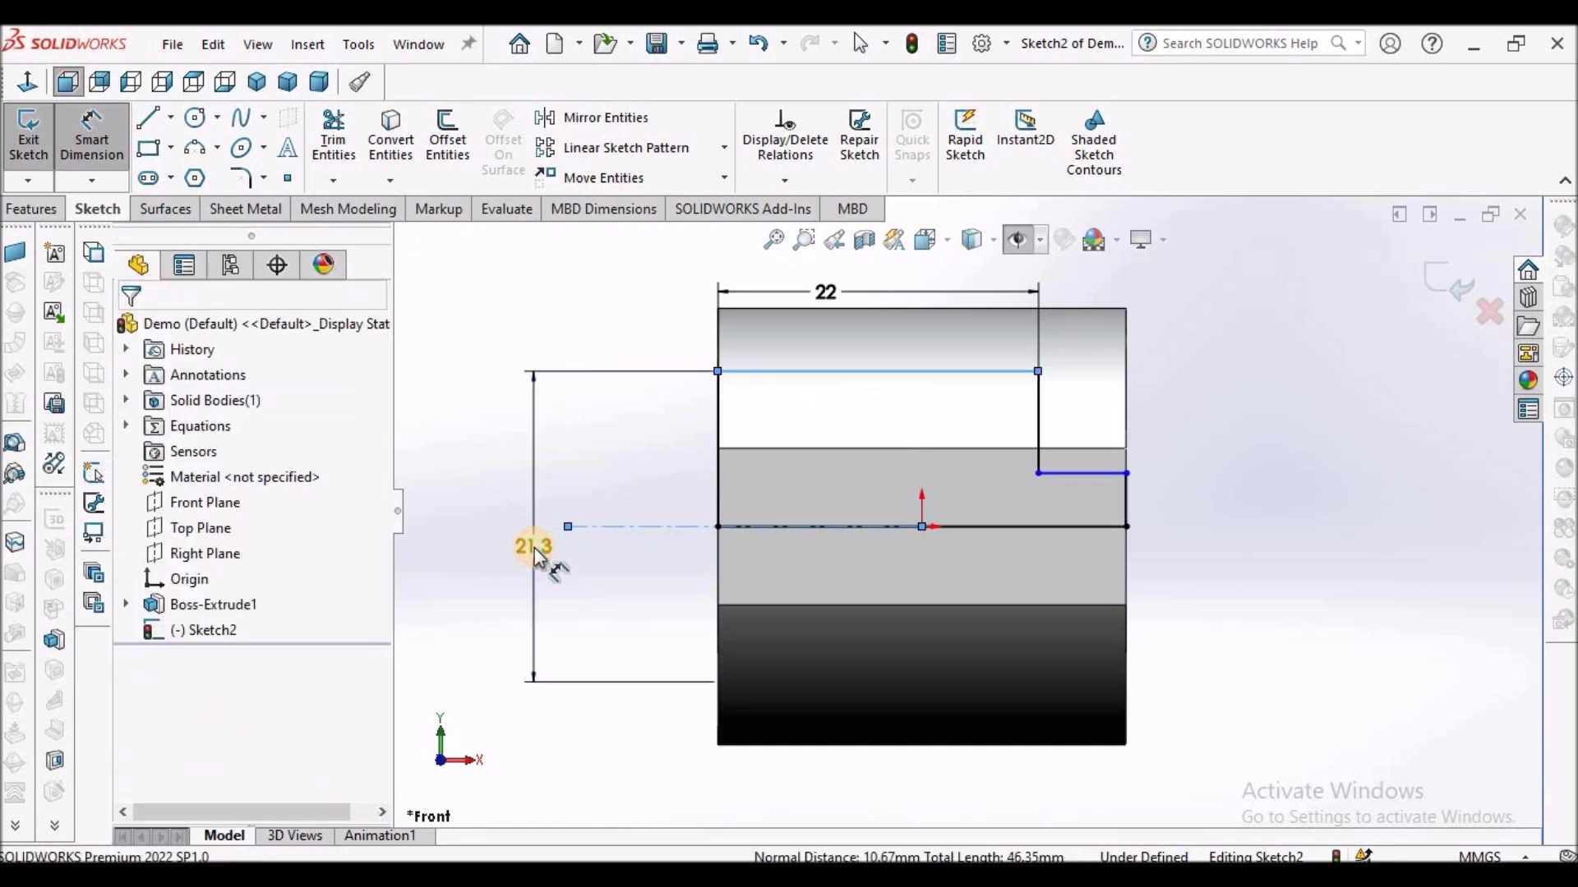
{"action": "type", "text": "16"}
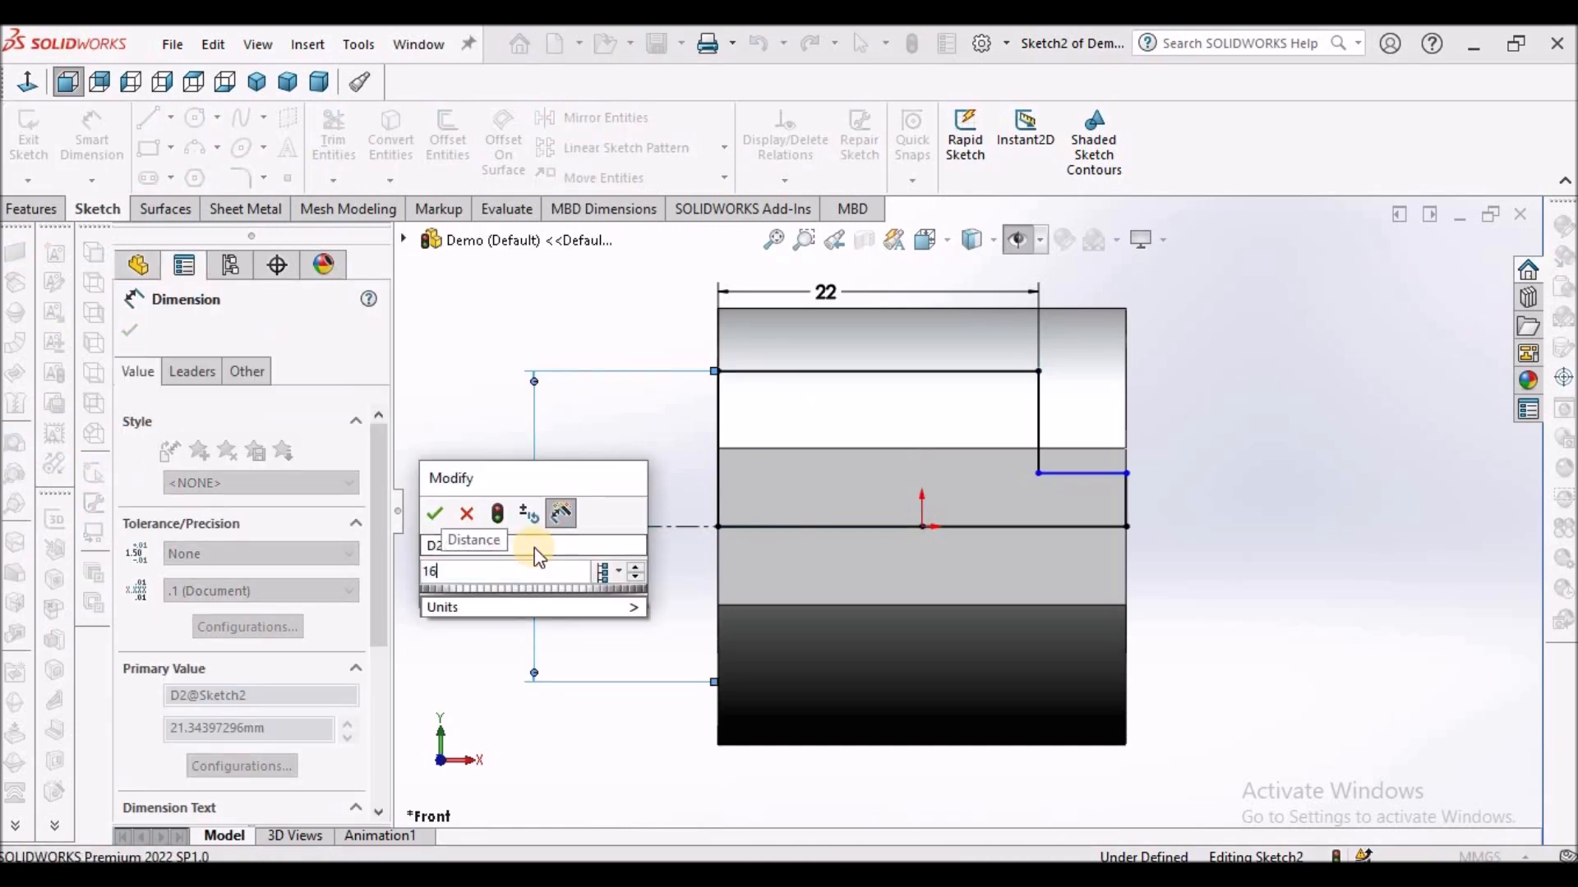
{"action": "key", "text": "Return"}
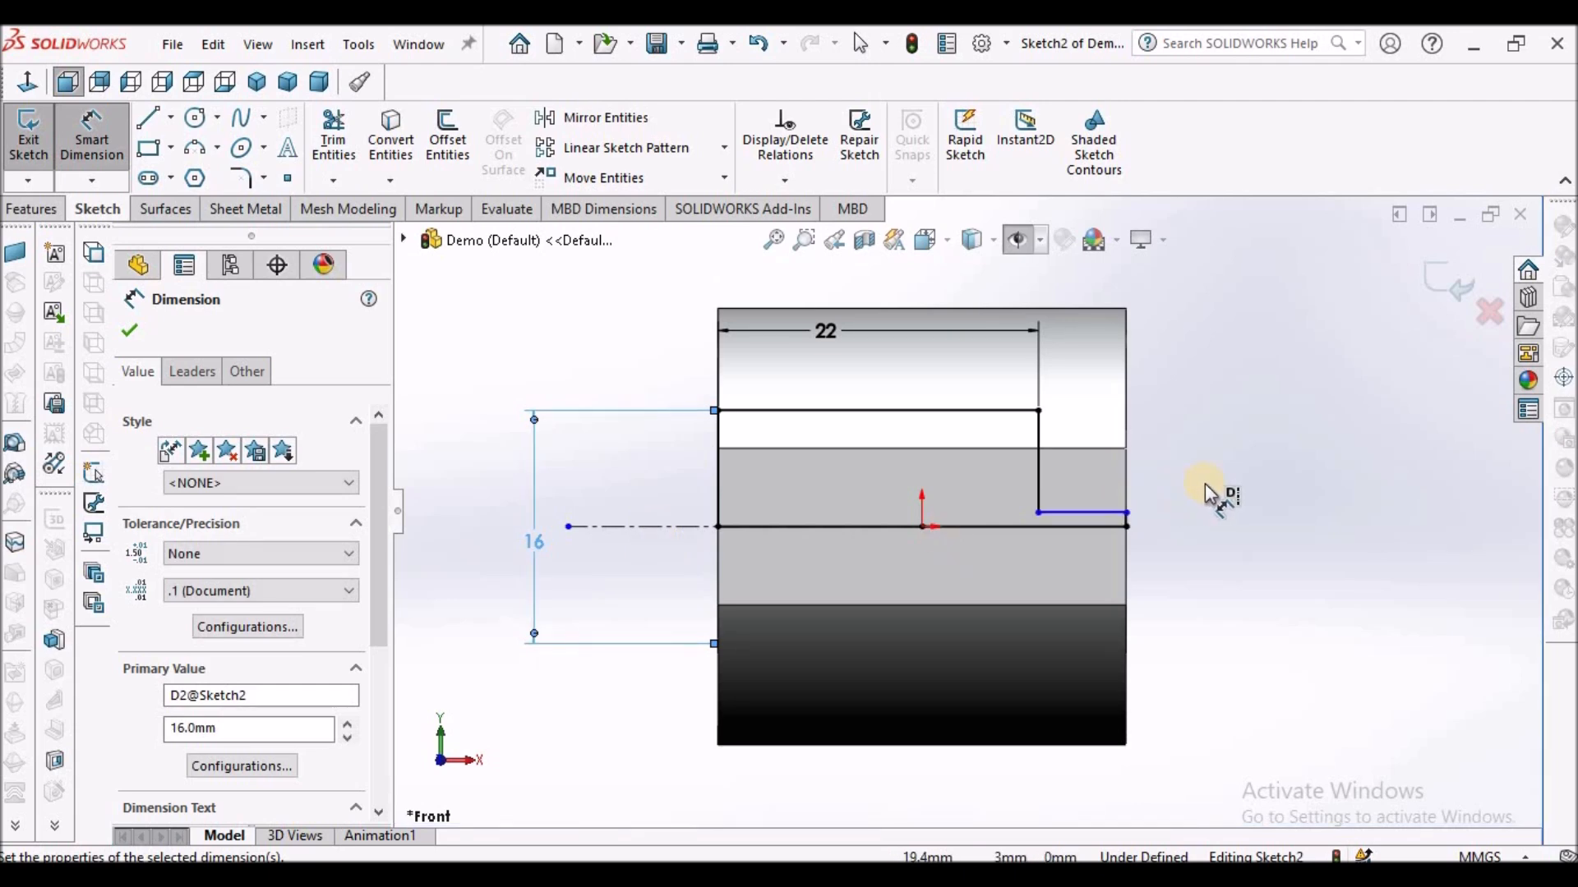
Dimension the smaller step as a 10 mm diameter across the centerline.
{"action": "left_click", "coordinate": [628, 527]}
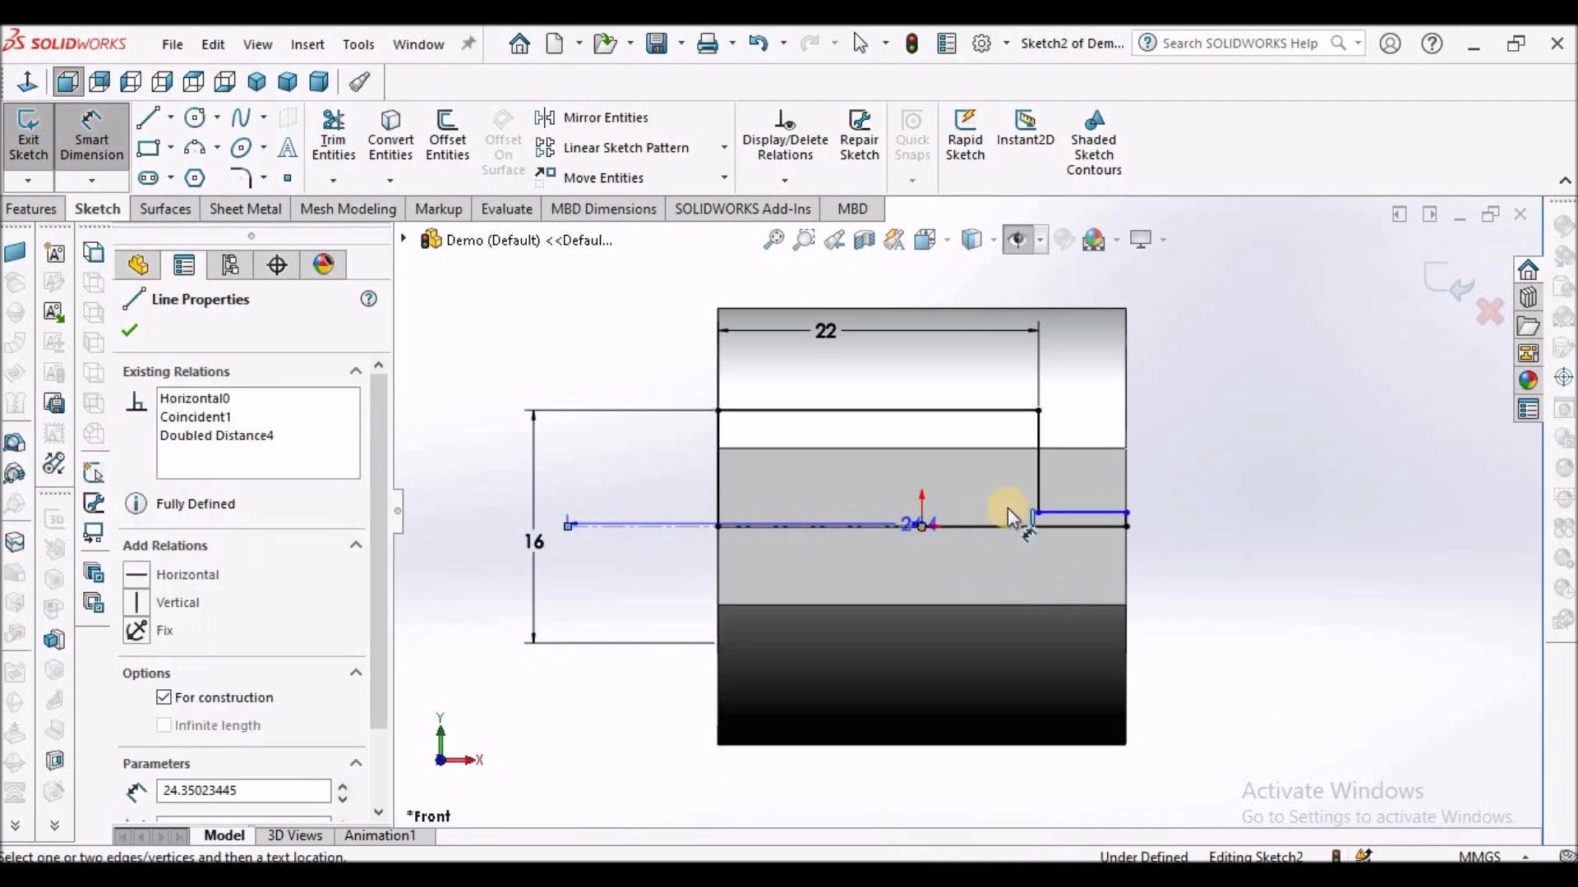
{"action": "left_click", "coordinate": [1124, 512]}
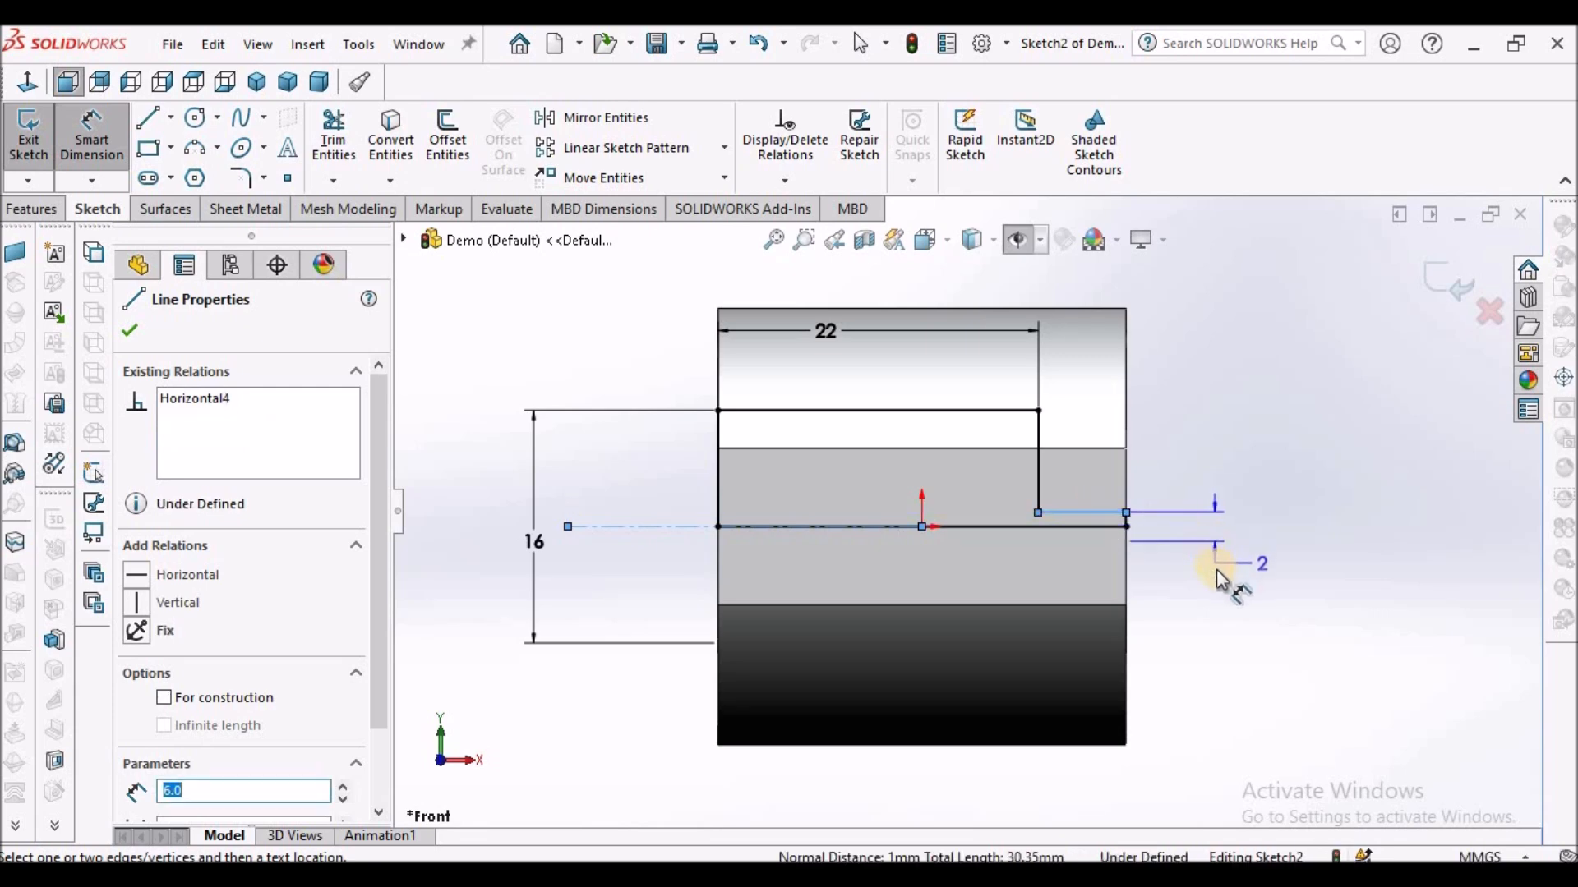
{"action": "left_click", "coordinate": [1216, 571]}
{"action": "type", "text": "10"}
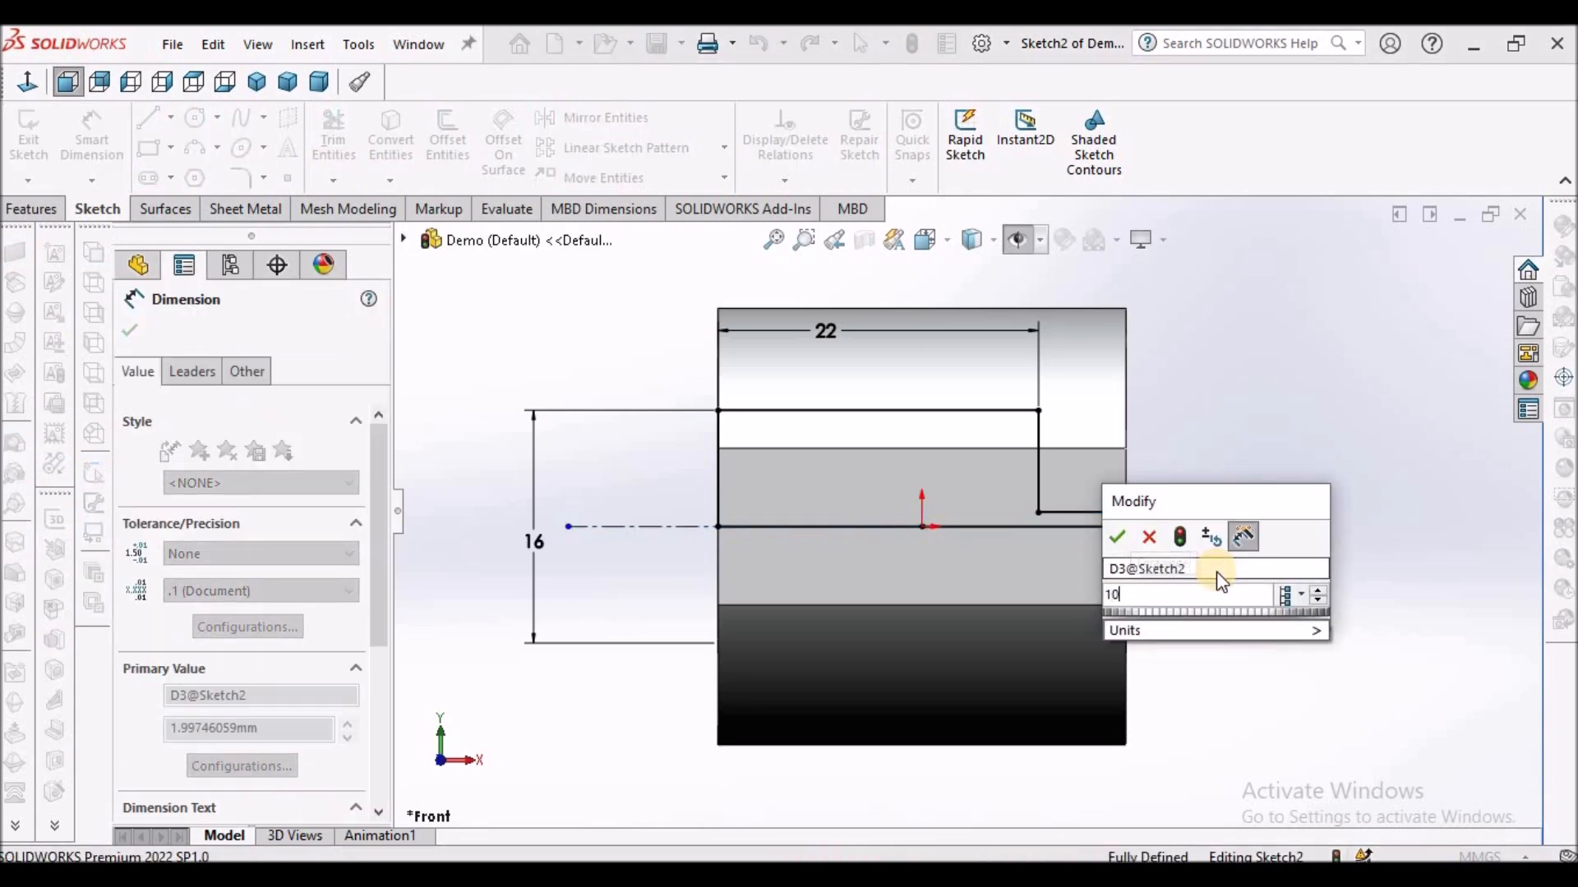
{"action": "key", "text": "Return"}
{"action": "key", "text": "Escape"}
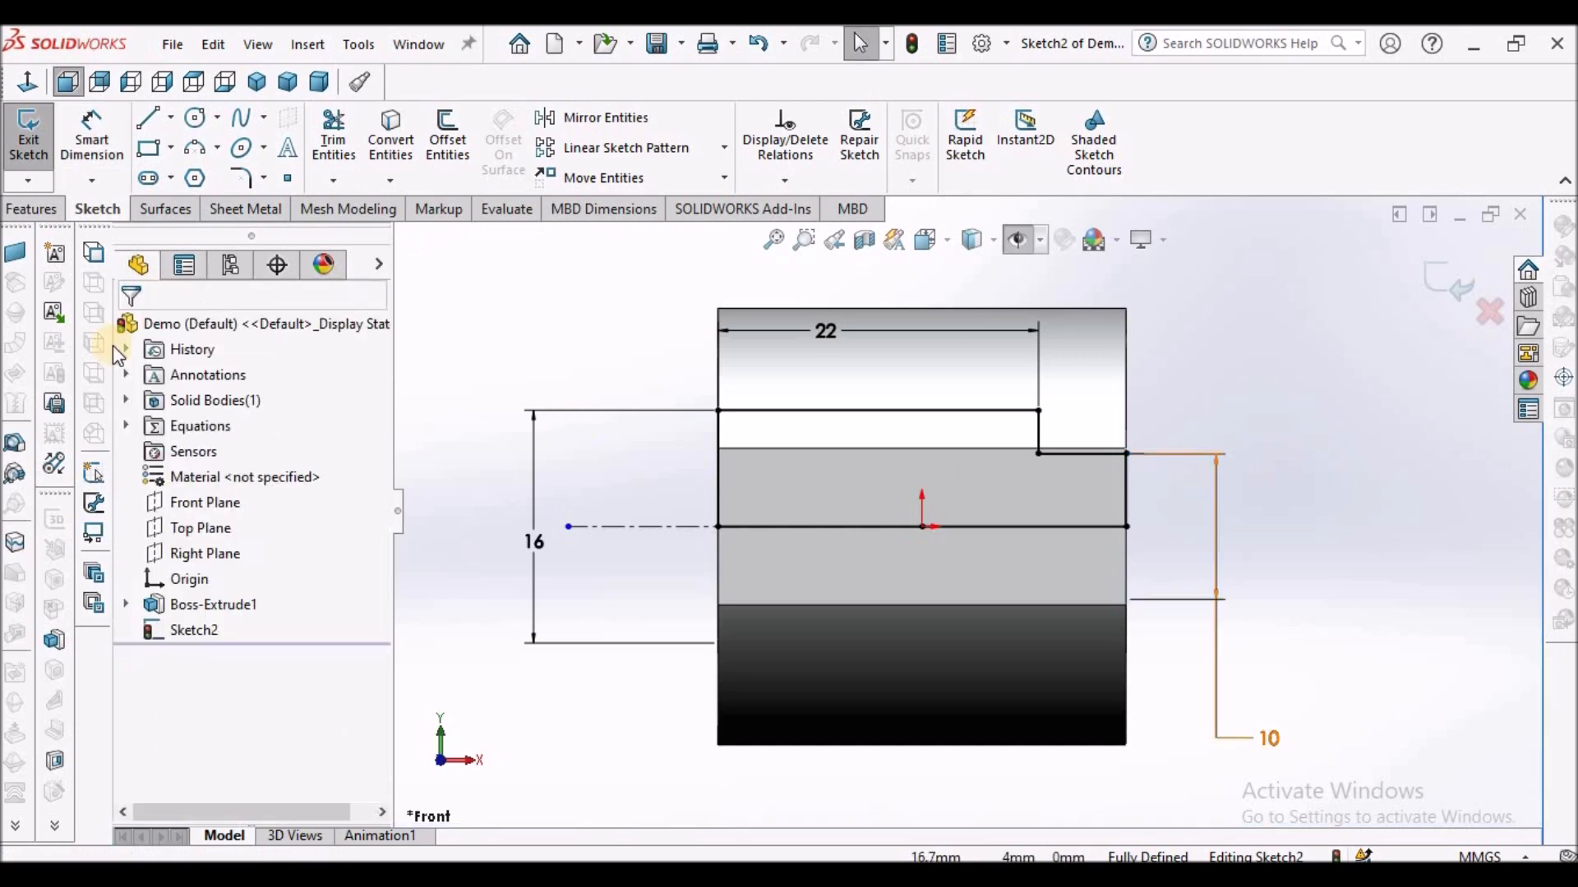
Cut-revolve the stepped profile 360 degrees about its centerline to form the bore.
{"action": "left_click", "coordinate": [33, 215]}
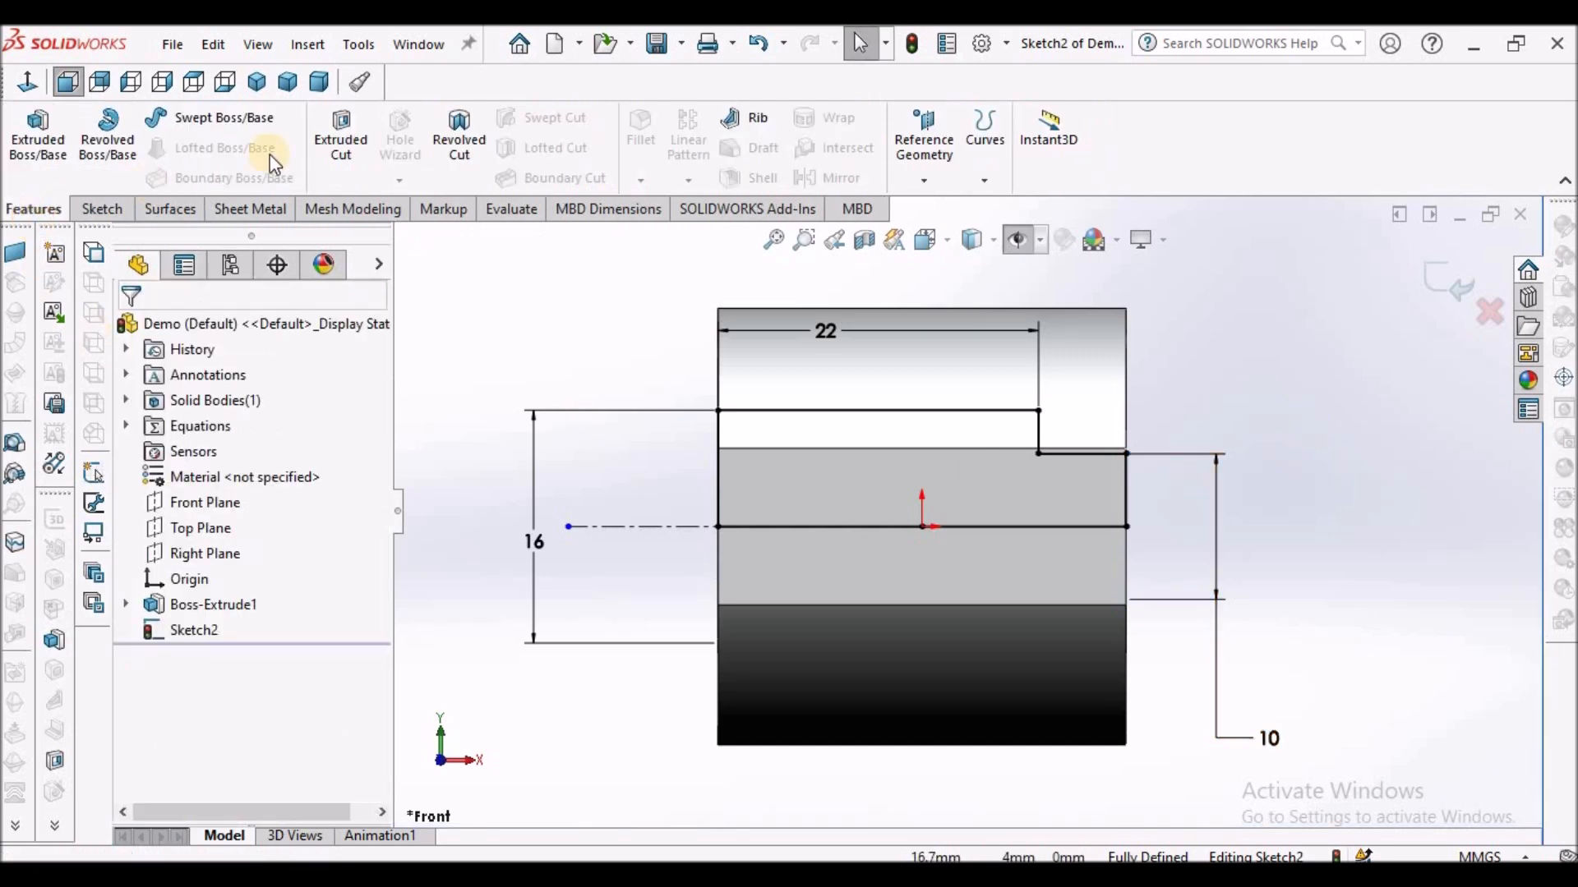
{"action": "left_click", "coordinate": [472, 155]}
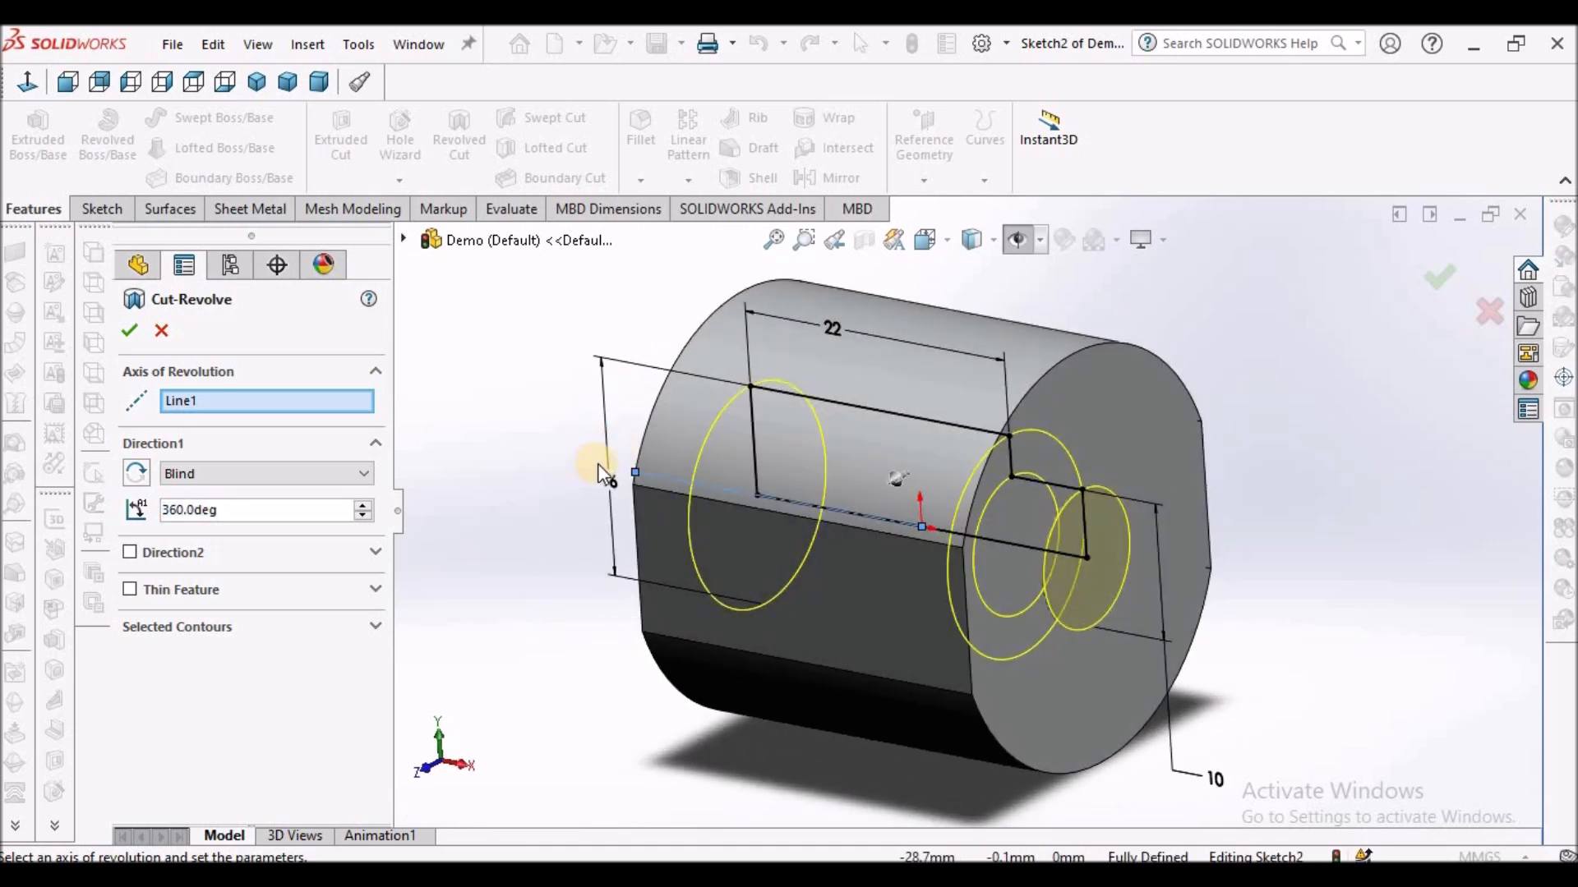
{"action": "left_click", "coordinate": [131, 332]}
{"action": "middle_click_drag", "start_coordinate": [571, 423], "coordinate": [576, 464]}
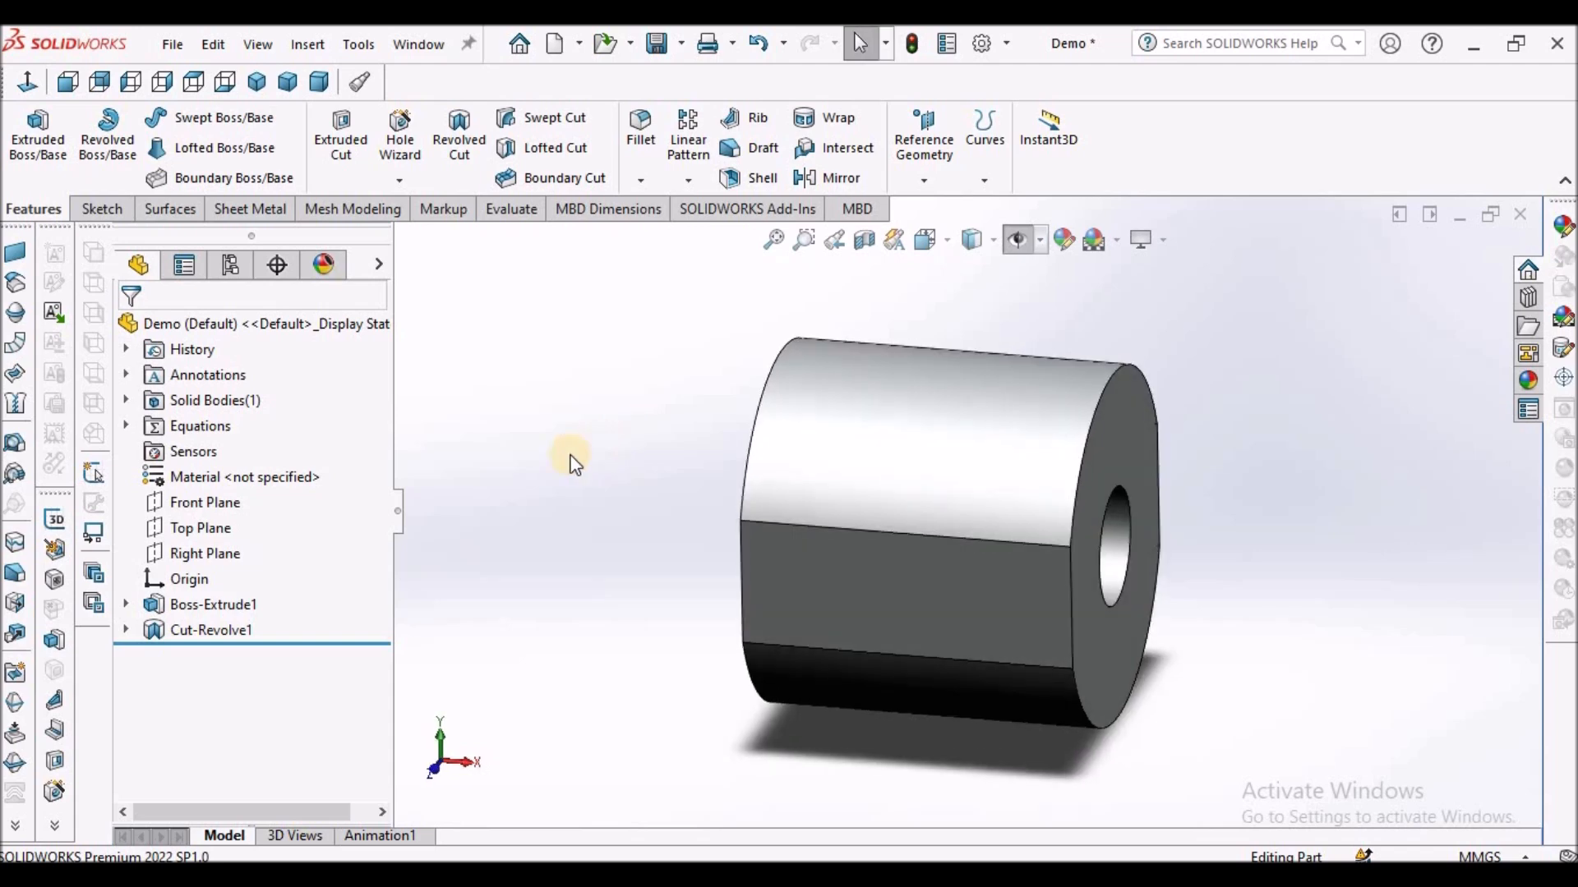
Start a sketch on the Front Plane and draw a corner rectangle about 10.8 mm high between the origin and the body's right end.
{"action": "left_click", "coordinate": [189, 531]}
{"action": "left_click", "coordinate": [203, 503]}
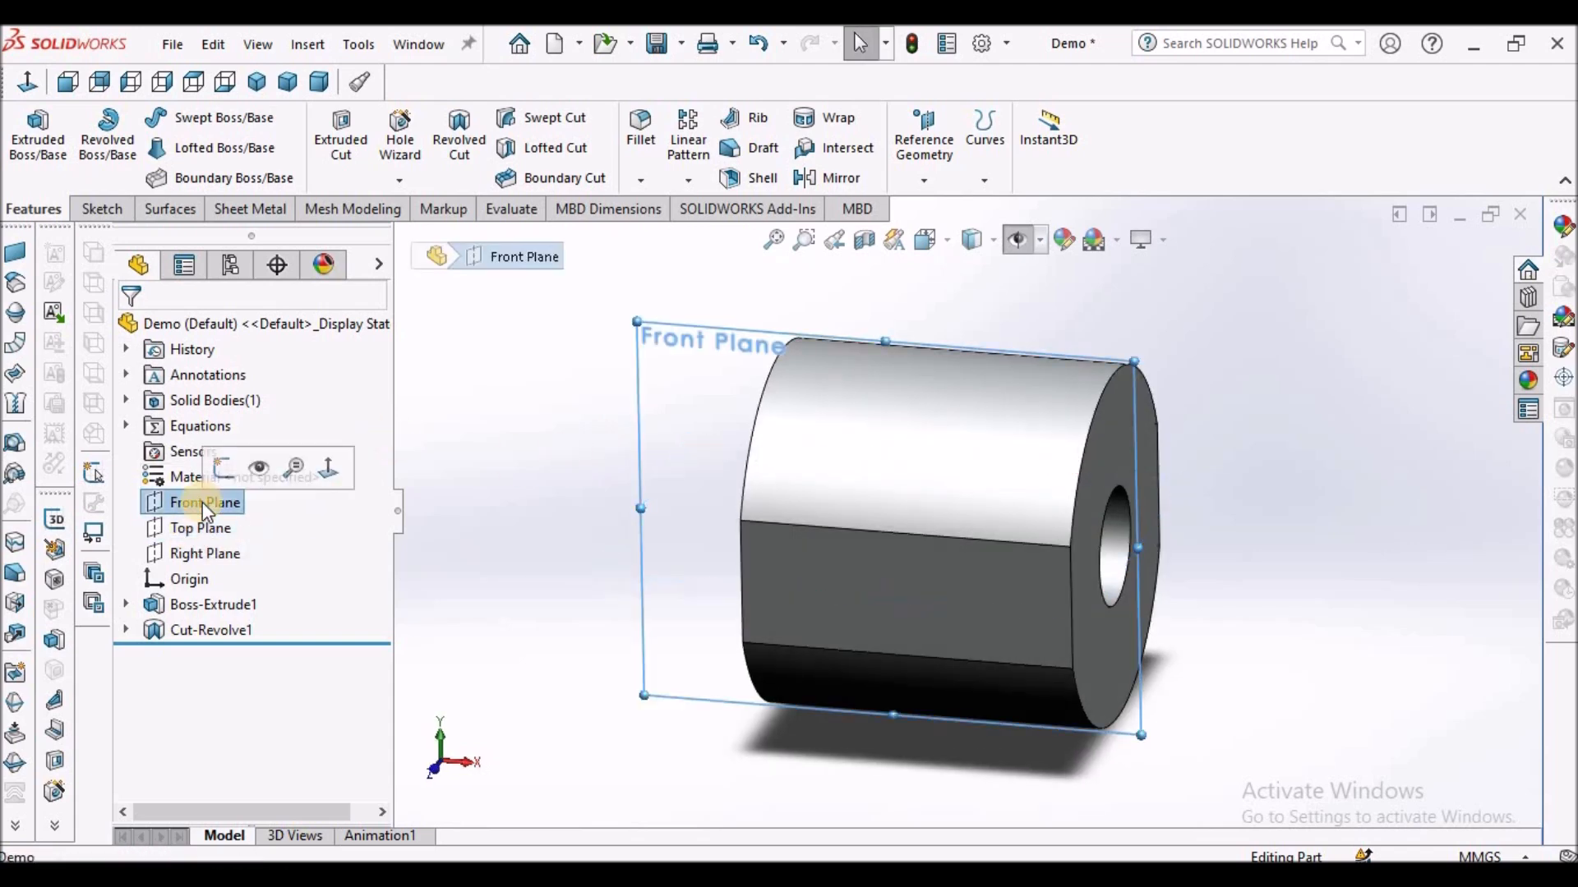
{"action": "left_click", "coordinate": [101, 210]}
{"action": "left_click", "coordinate": [29, 131]}
{"action": "left_click", "coordinate": [1266, 478]}
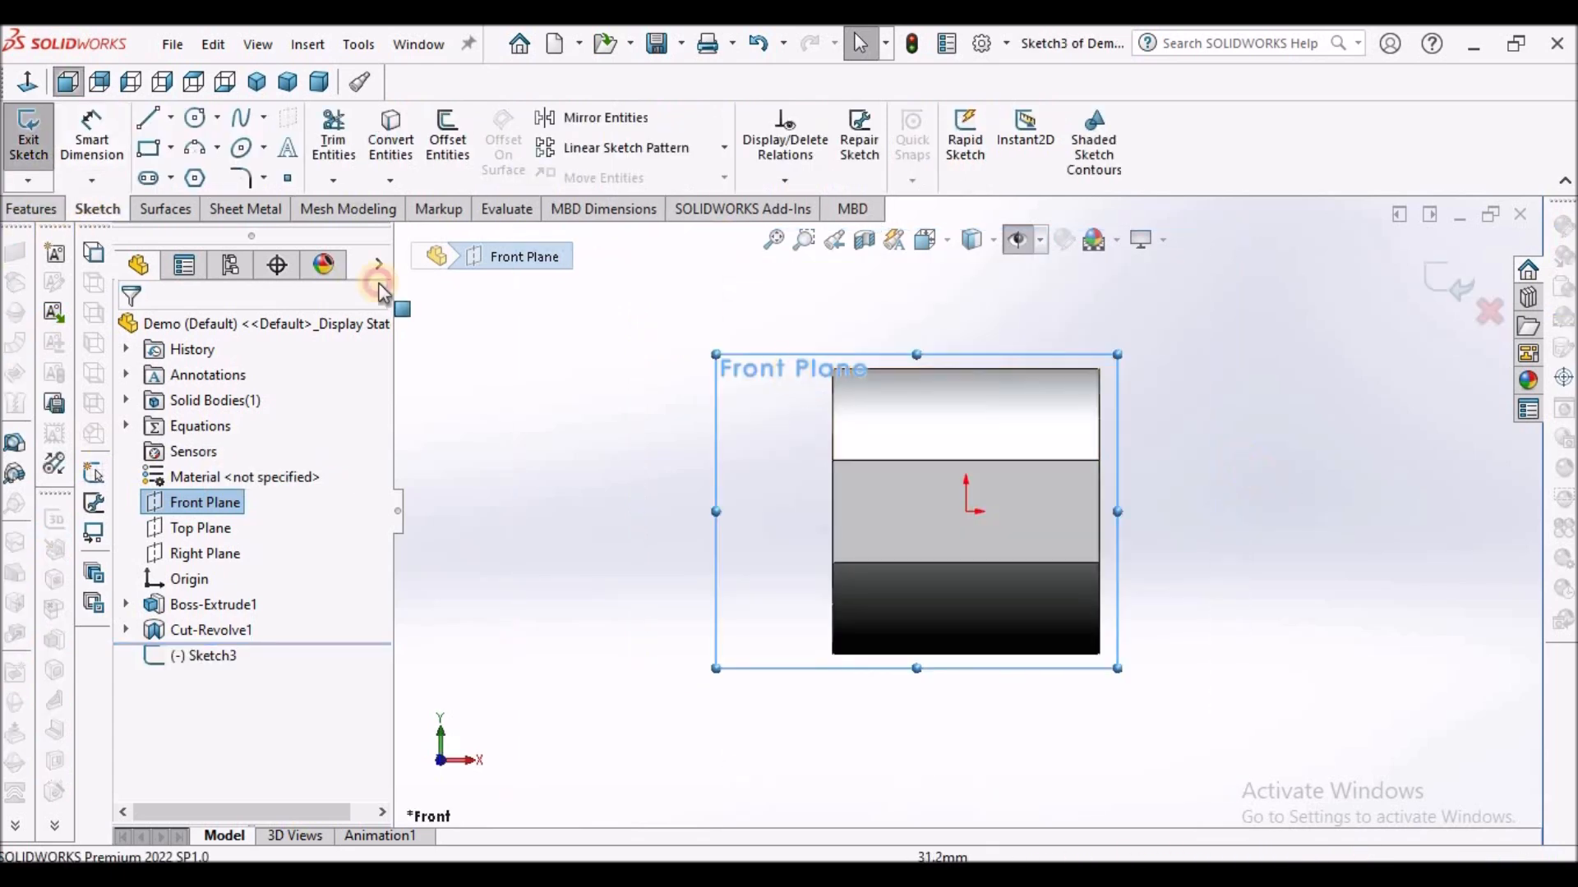
{"action": "left_click", "coordinate": [160, 148]}
{"action": "scroll", "coordinate": [1137, 504], "scroll_direction": "down", "scroll_amount": 2}
{"action": "left_click", "coordinate": [964, 407]}
{"action": "left_click", "coordinate": [1041, 518]}
{"action": "left_click", "coordinate": [1045, 530]}
{"action": "key", "text": "Escape"}
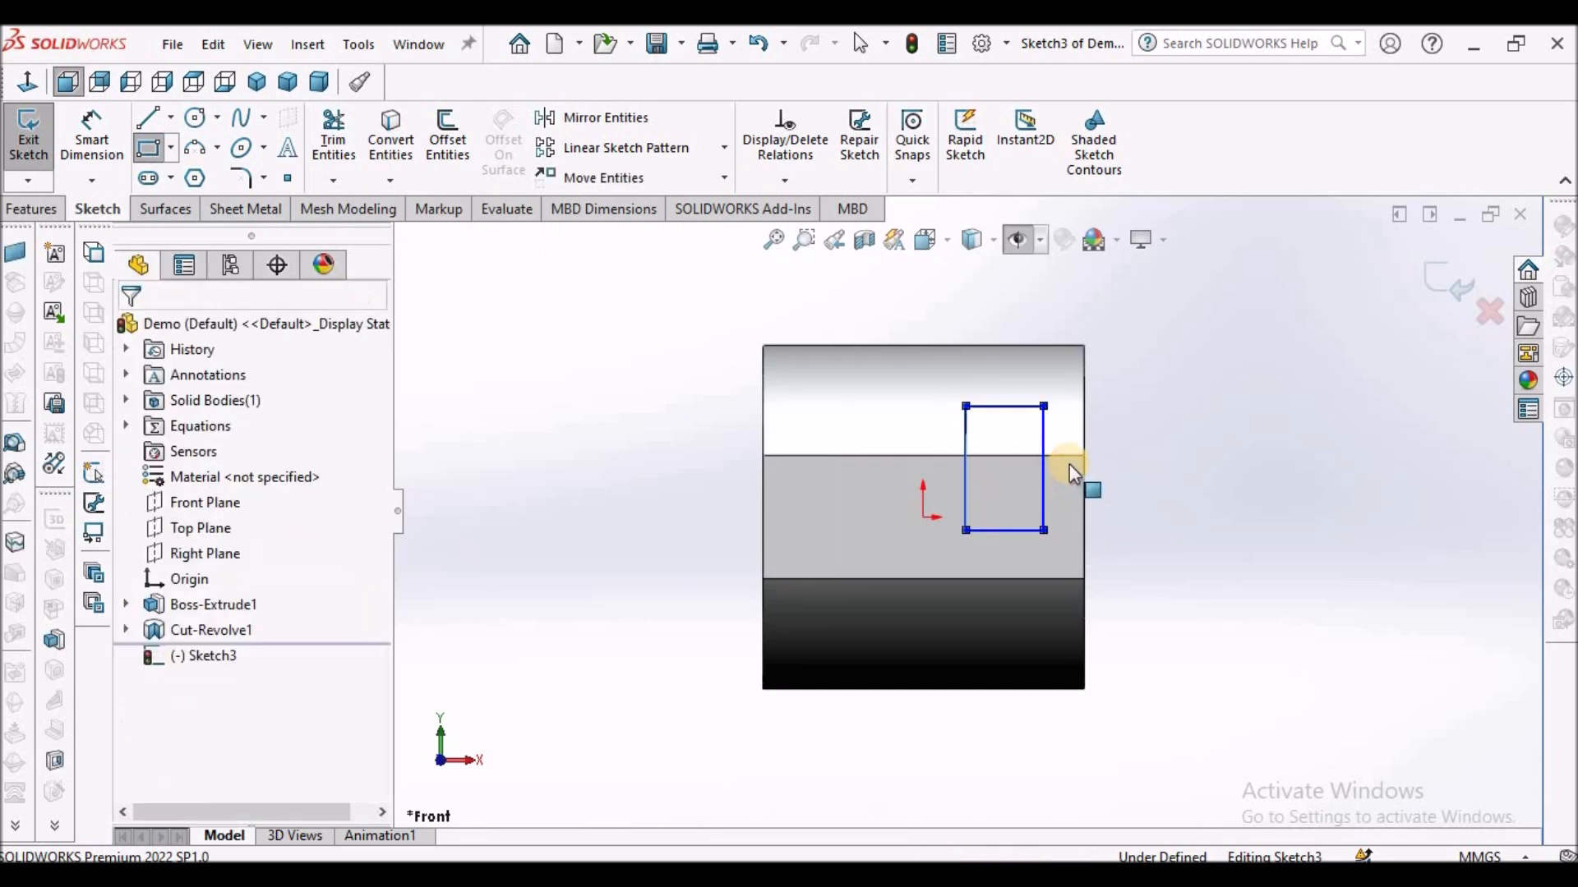
Add a horizontal relation between the midpoint of the rectangle's left side and the origin.
{"action": "right_click", "coordinate": [970, 475]}
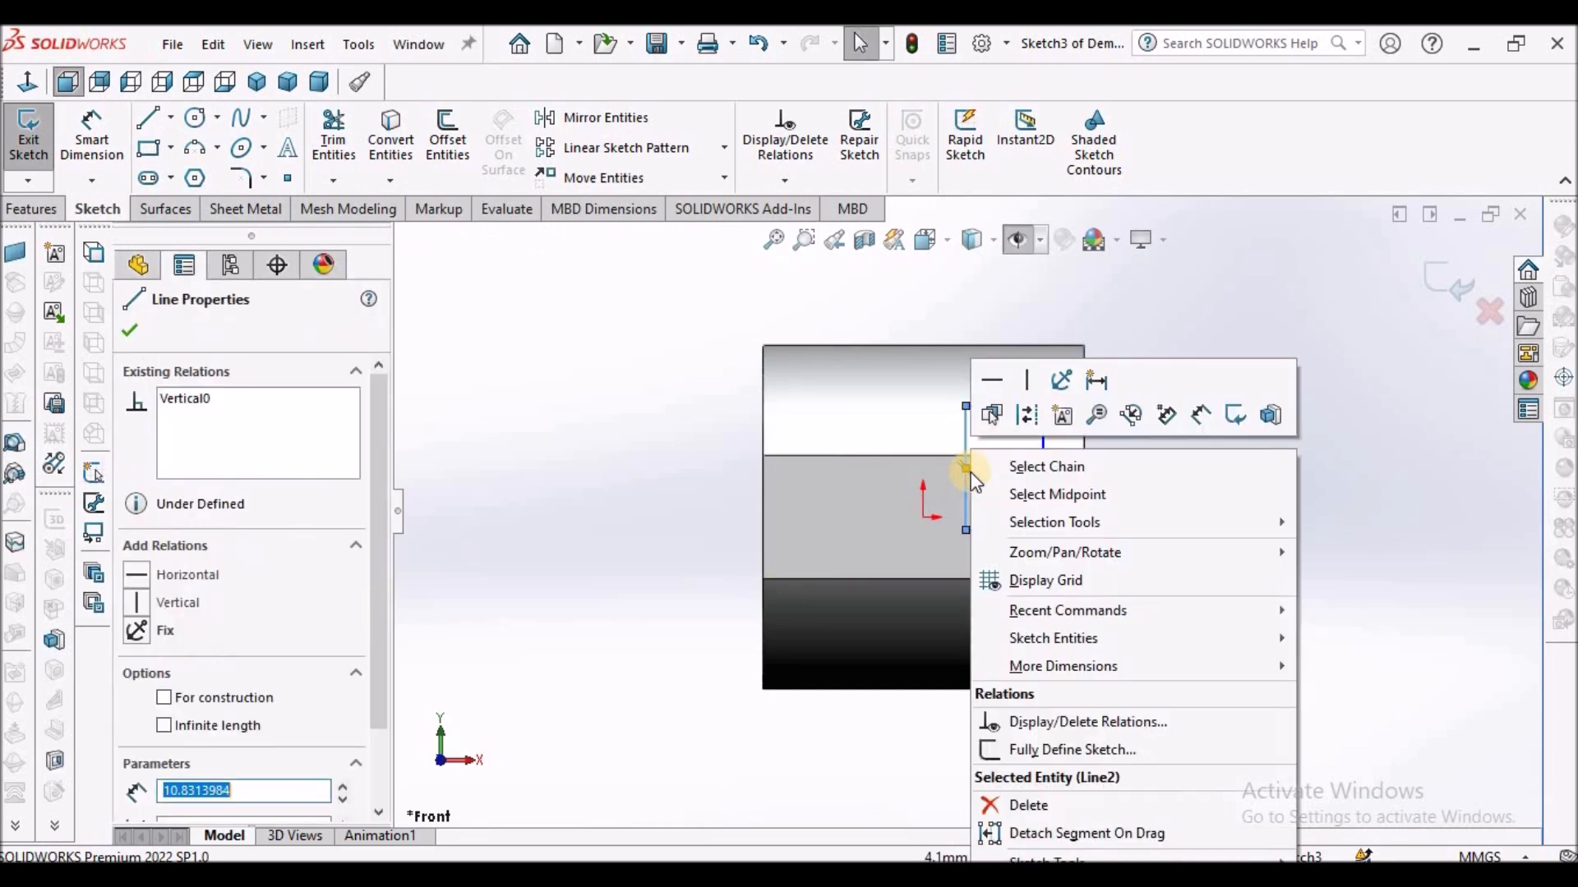
{"action": "left_click", "coordinate": [1016, 493]}
{"action": "left_click", "coordinate": [923, 518], "text": "ctrl"}
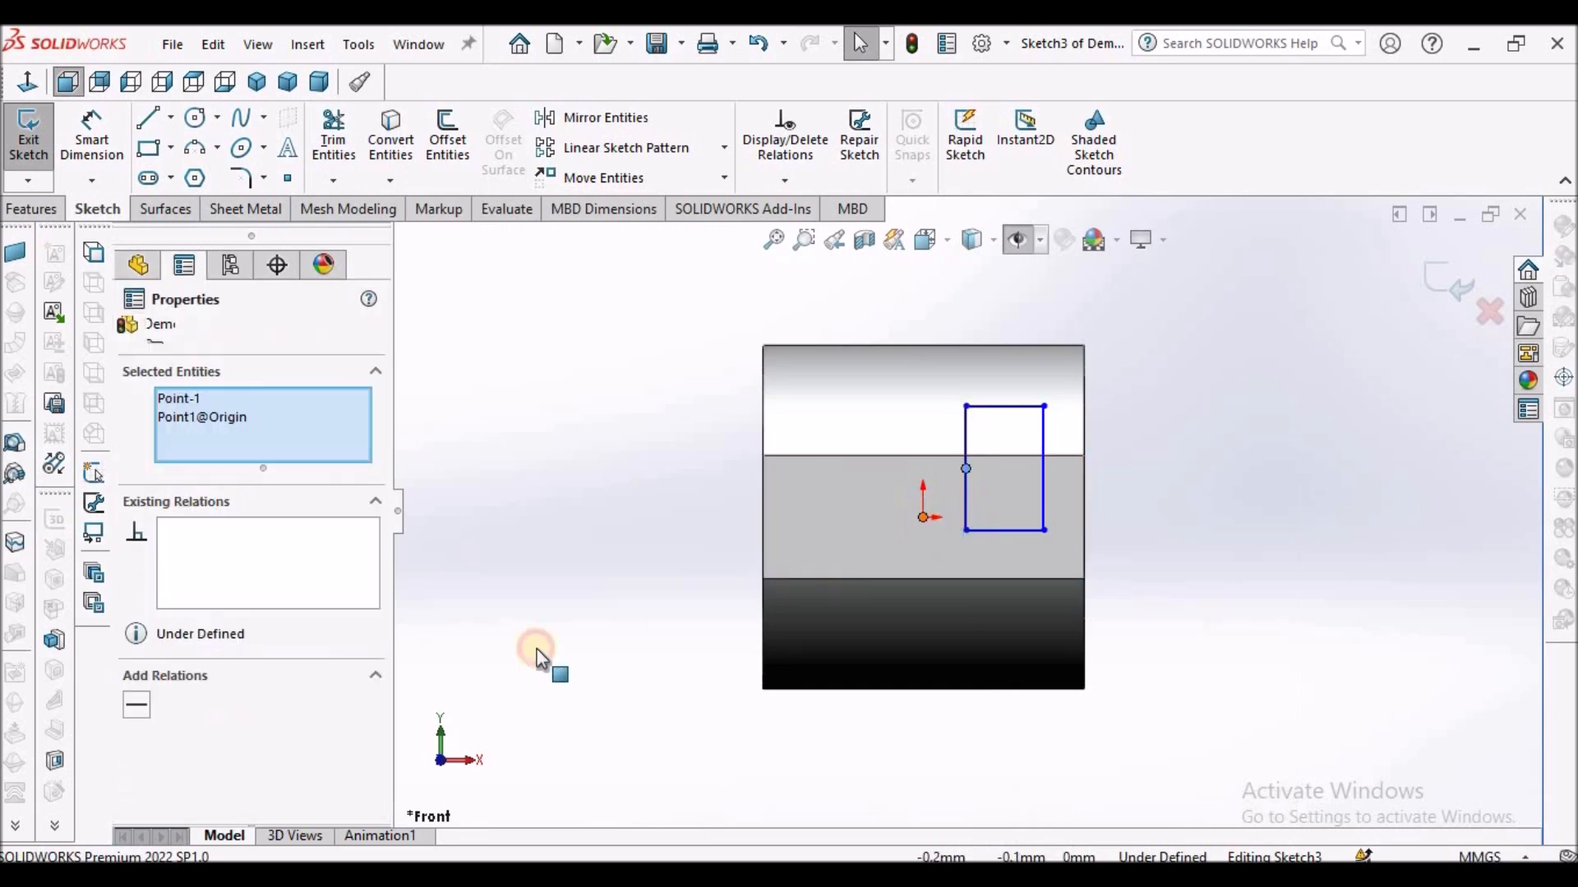
{"action": "left_click", "coordinate": [138, 762]}
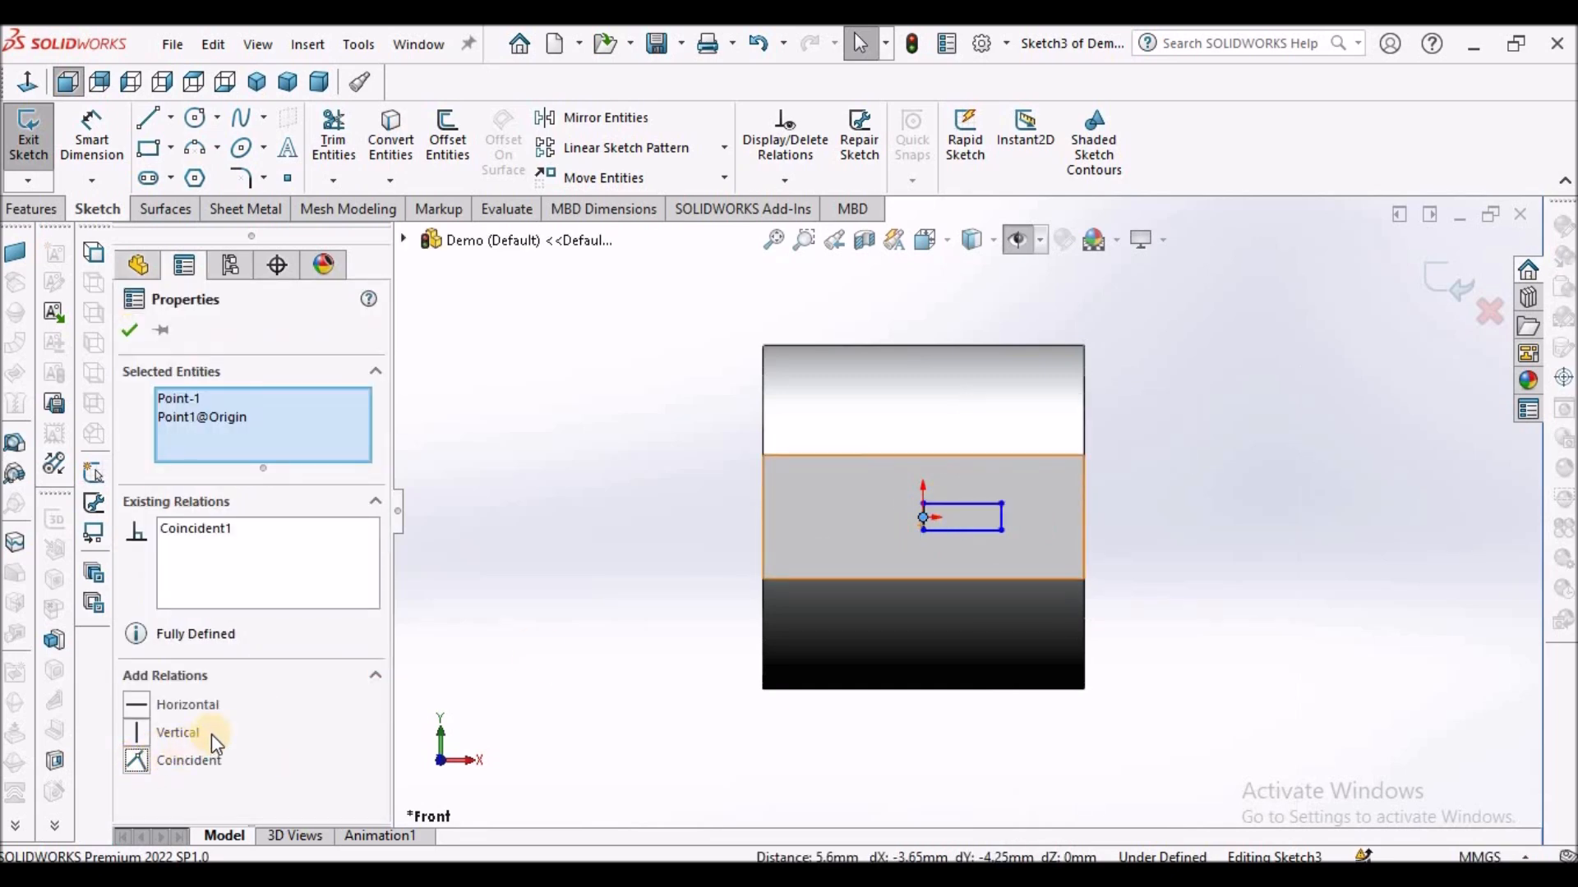
{"action": "key", "text": "ctrl+z"}
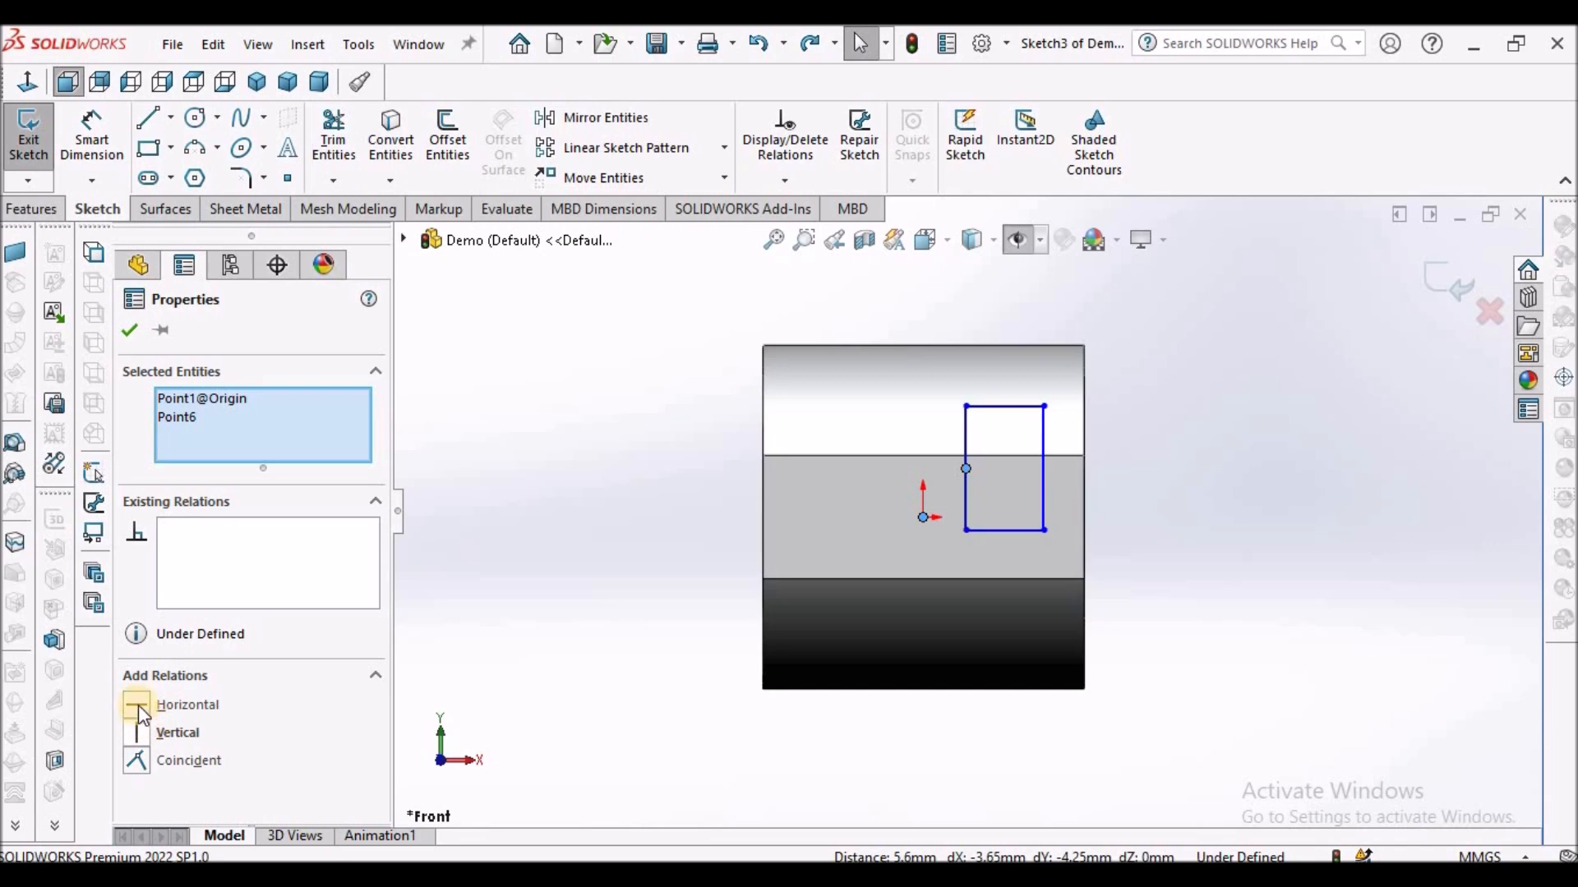
{"action": "left_click", "coordinate": [138, 706]}
{"action": "left_click", "coordinate": [537, 568]}
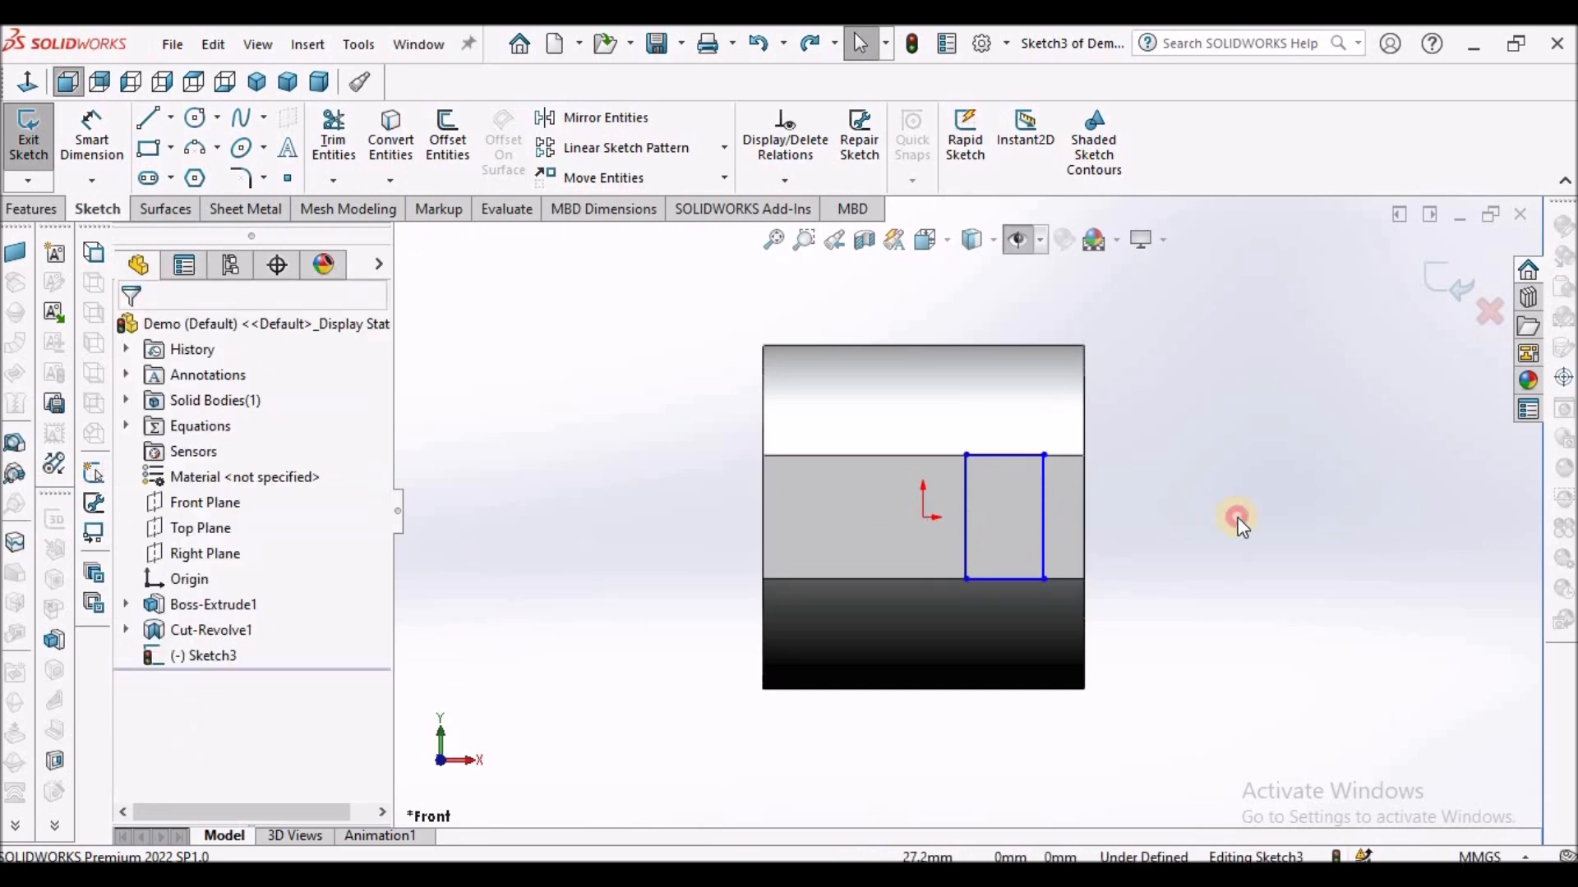
Make the rectangle's right side collinear with the body's right end edge.
{"action": "scroll", "coordinate": [1168, 560], "scroll_direction": "down", "scroll_amount": 2}
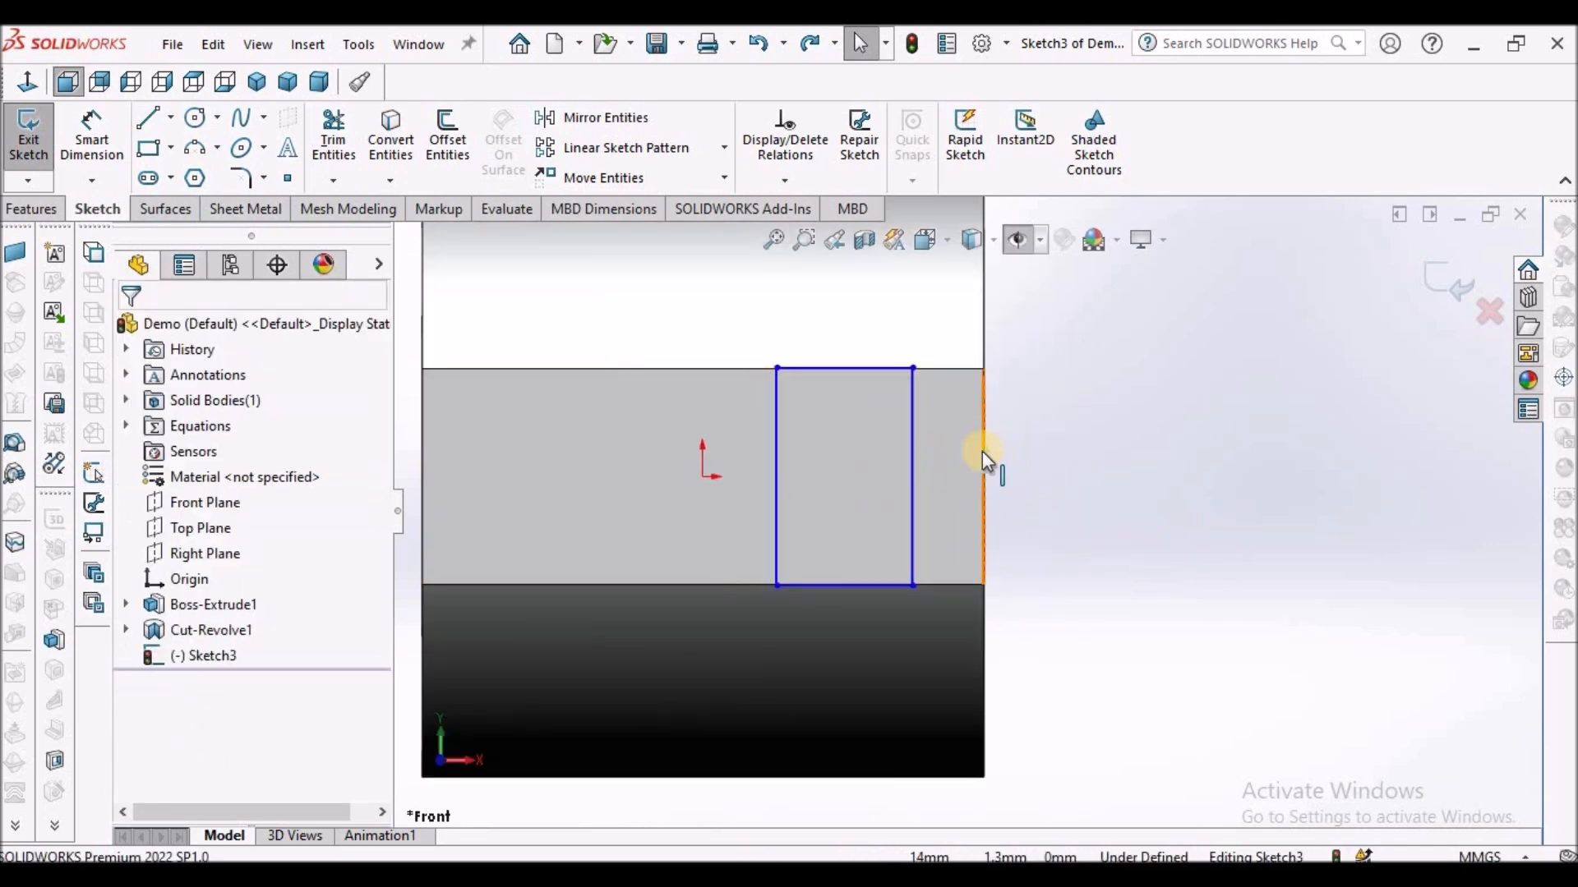
{"action": "left_click", "coordinate": [911, 456], "text": "ctrl"}
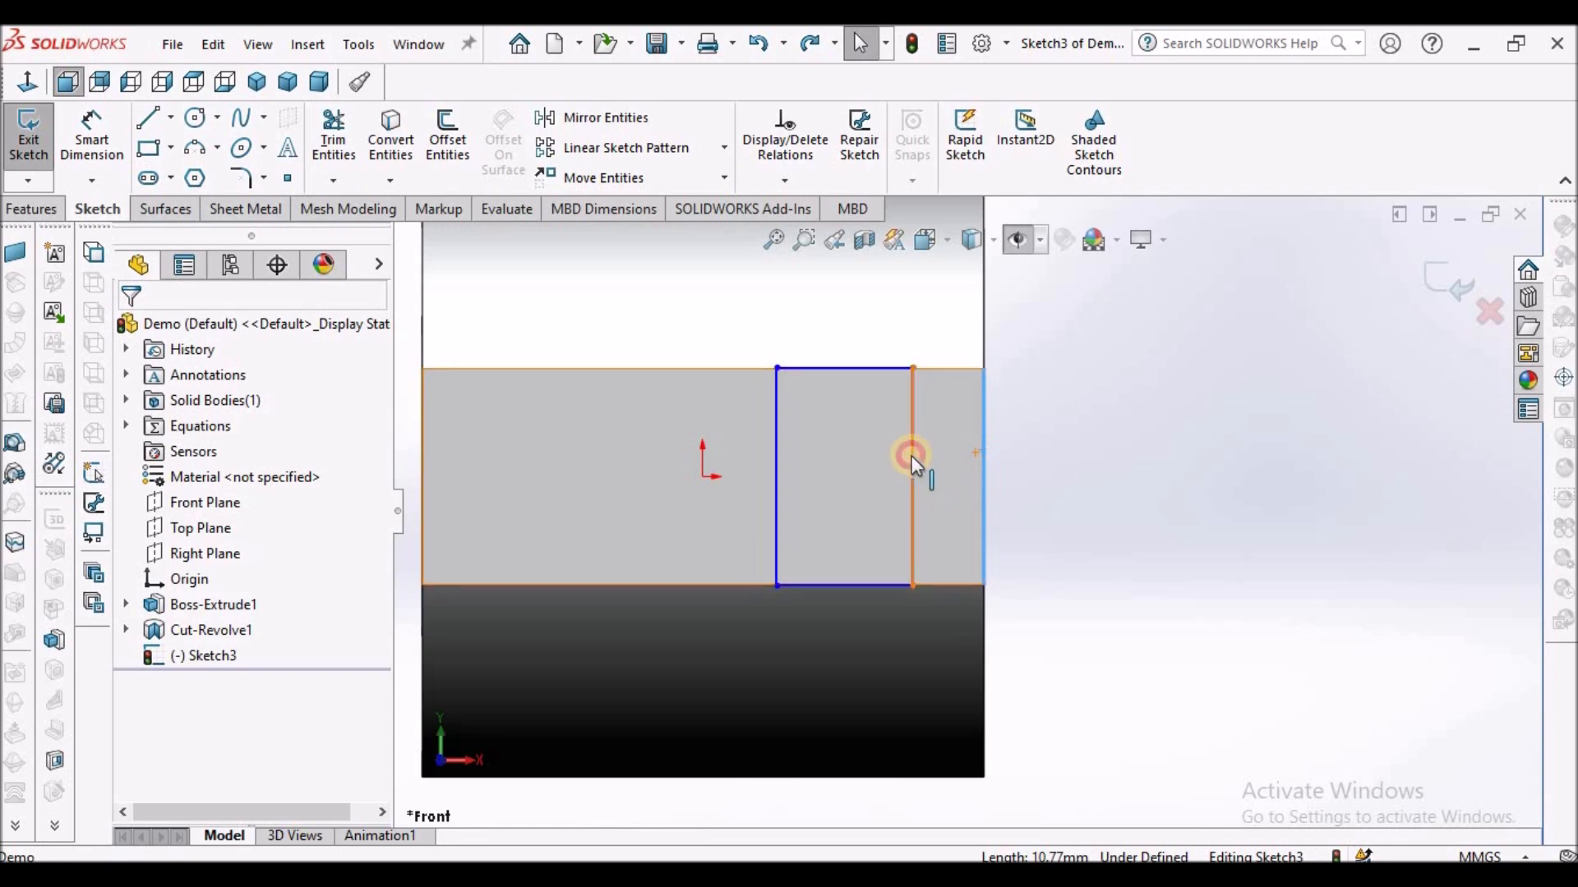
{"action": "left_click", "coordinate": [141, 703]}
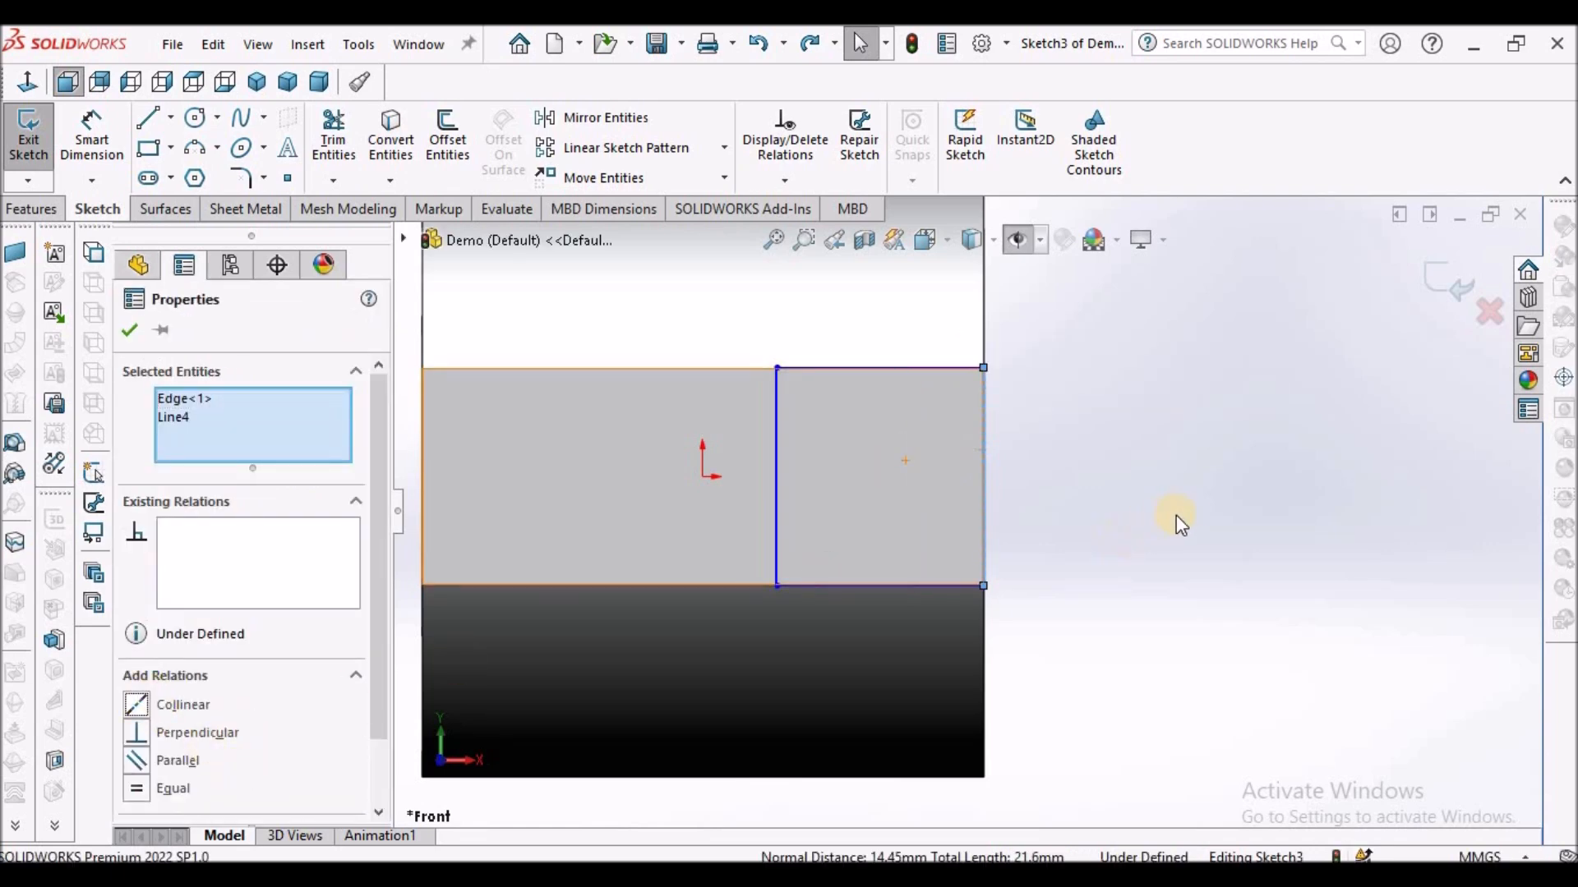
{"action": "left_click", "coordinate": [1165, 516]}
Make the rectangle's top and left sides equal in length.
{"action": "left_click", "coordinate": [925, 369]}
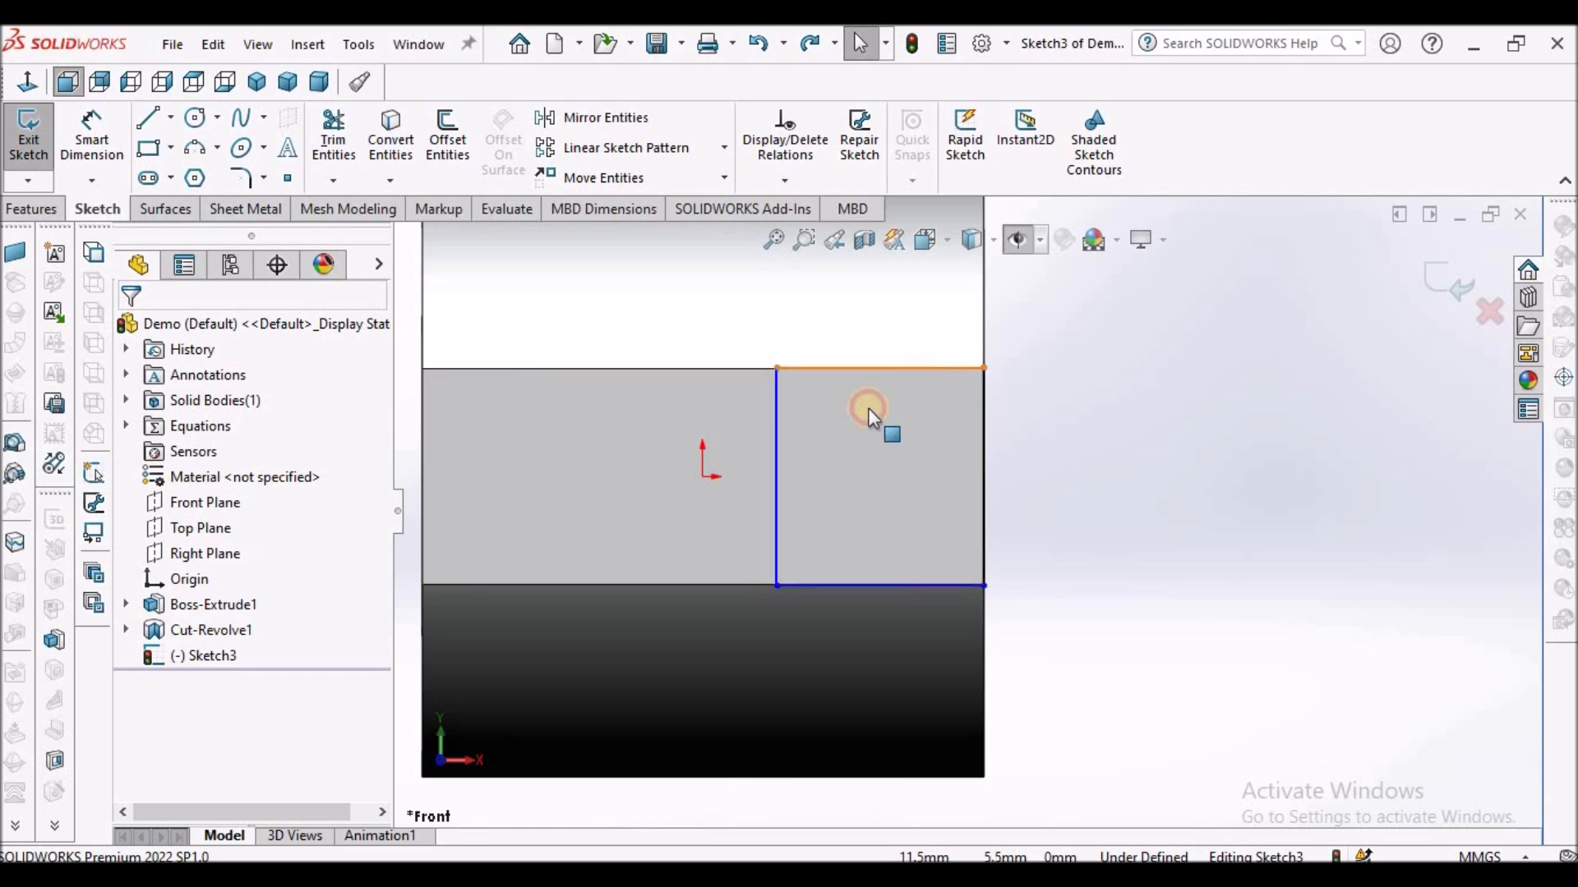
{"action": "left_click", "coordinate": [777, 449], "text": "ctrl"}
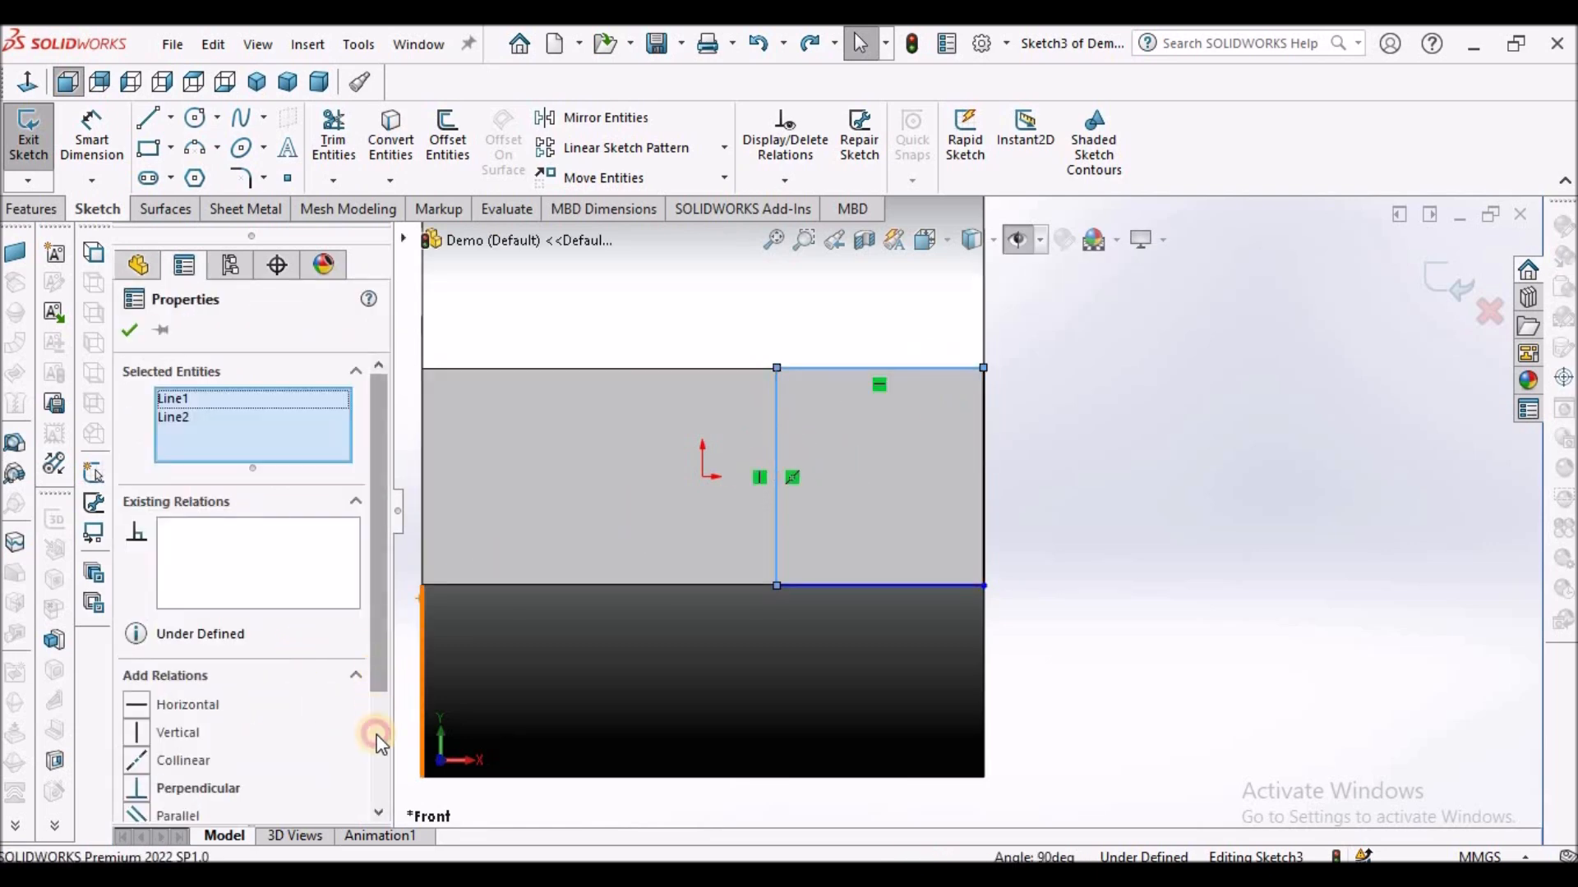
{"action": "scroll", "coordinate": [377, 732], "scroll_direction": "down", "scroll_amount": 2}
{"action": "left_click", "coordinate": [145, 735]}
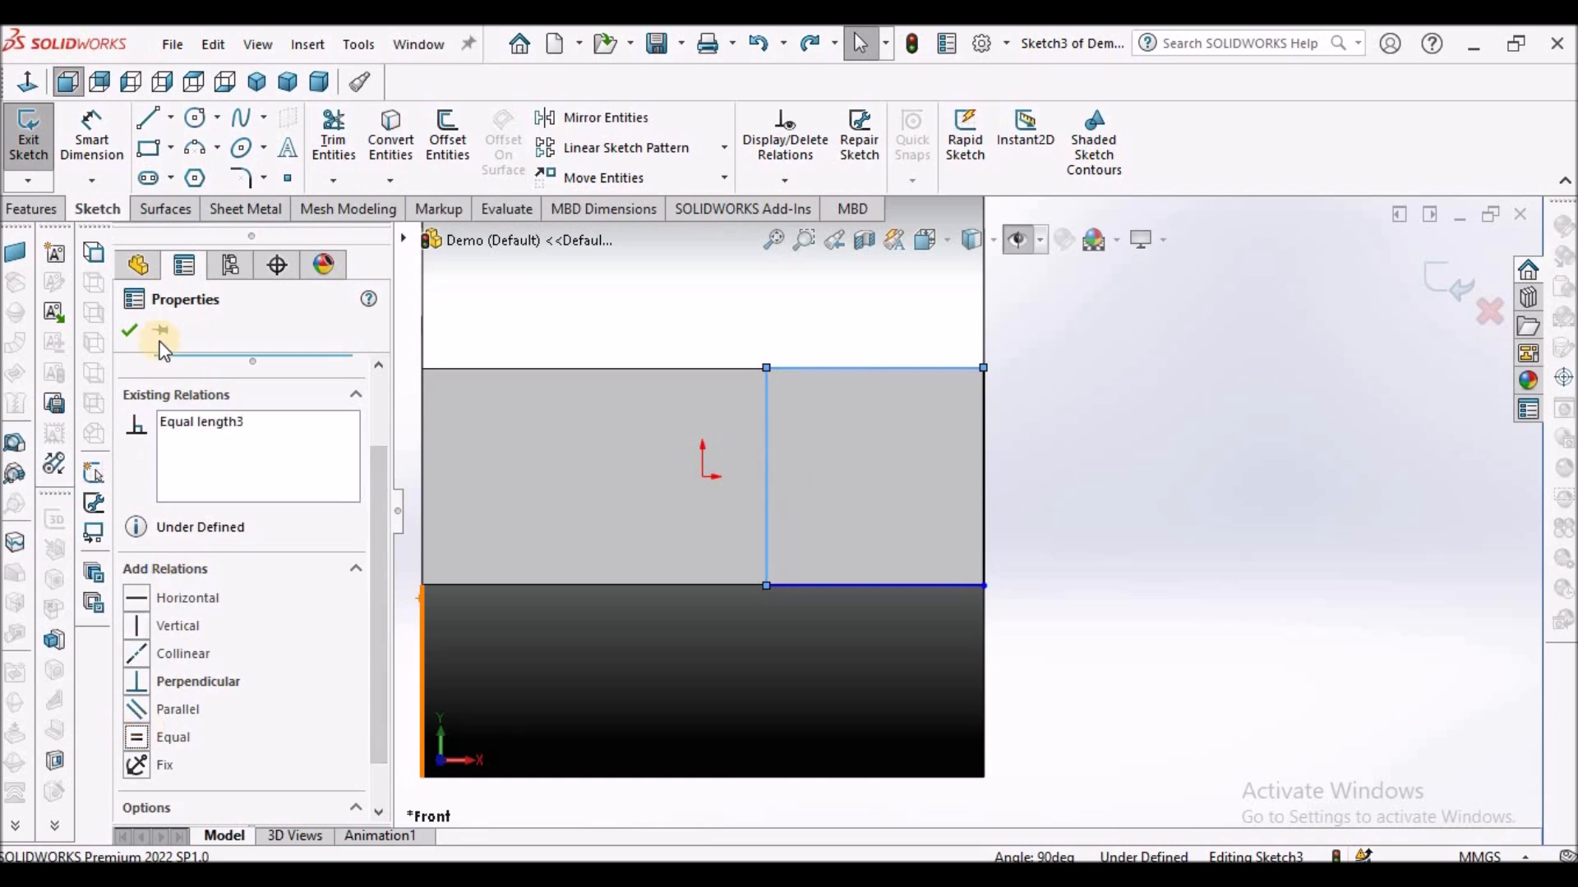
{"action": "left_click", "coordinate": [129, 332]}
Dimension the bottom side of the square to a length of 10 mm.
{"action": "left_click", "coordinate": [92, 136]}
{"action": "scroll", "coordinate": [961, 514], "scroll_direction": "up", "scroll_amount": 3}
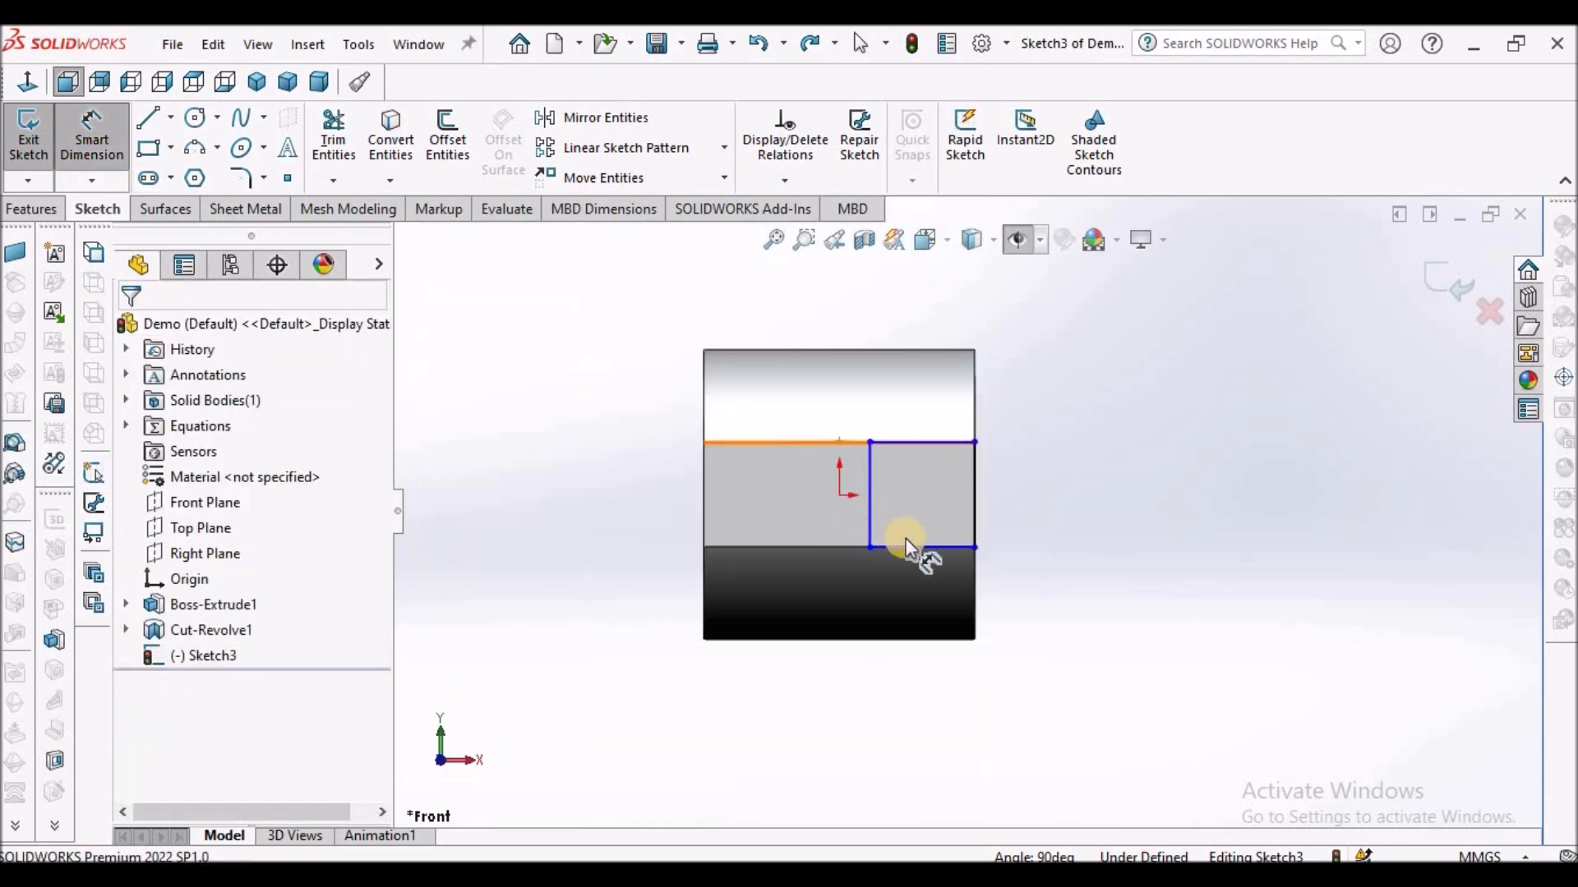
{"action": "left_click", "coordinate": [921, 552]}
{"action": "left_click", "coordinate": [909, 740]}
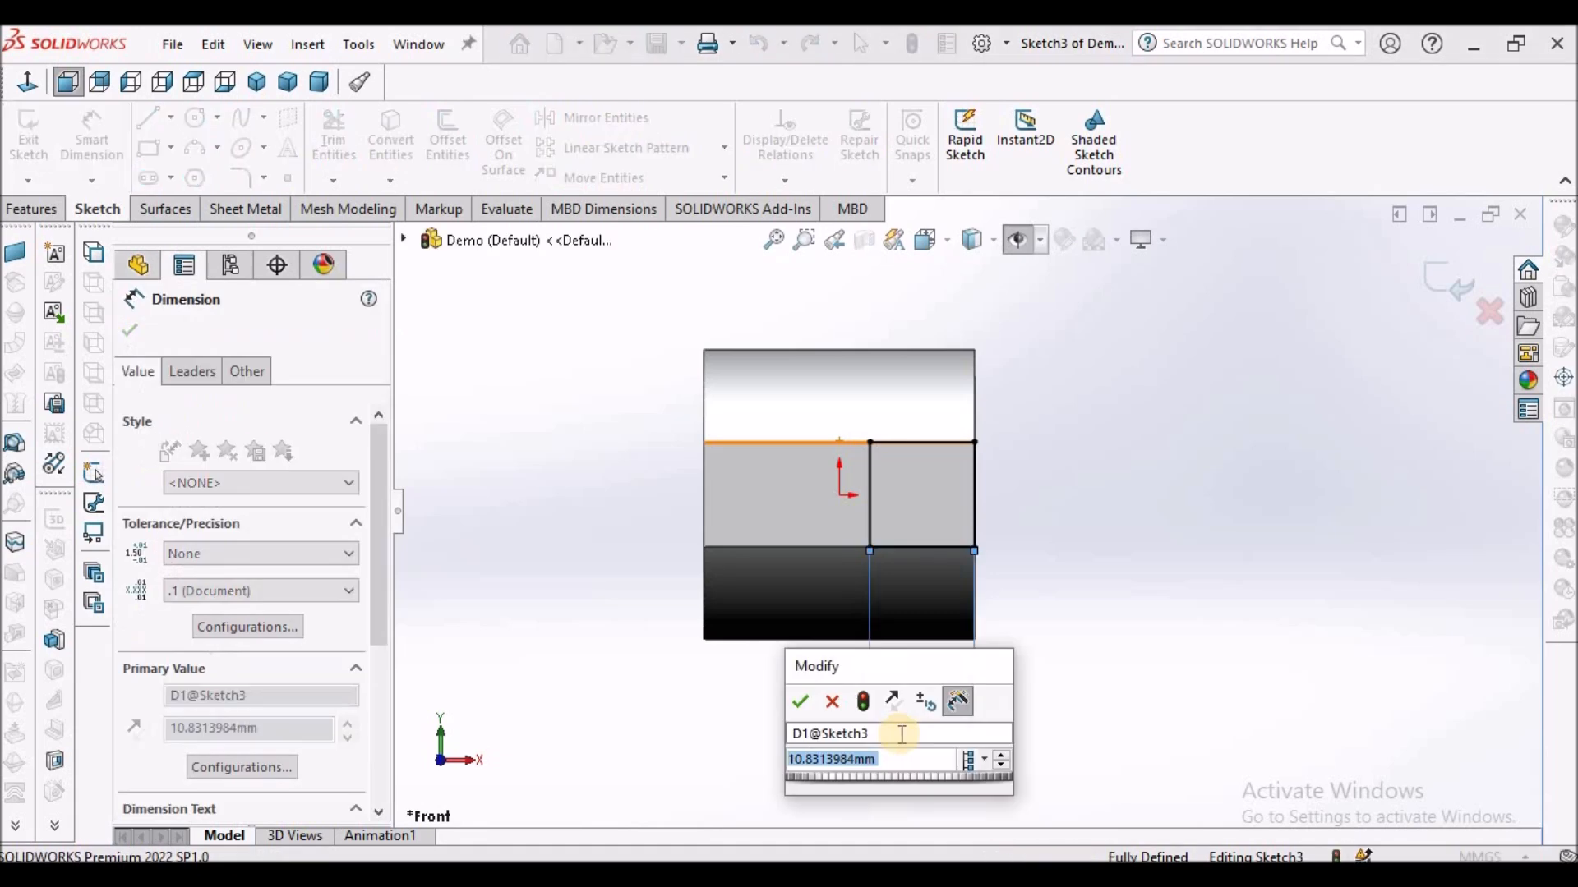
{"action": "type", "text": "10"}
{"action": "key", "text": "Return"}
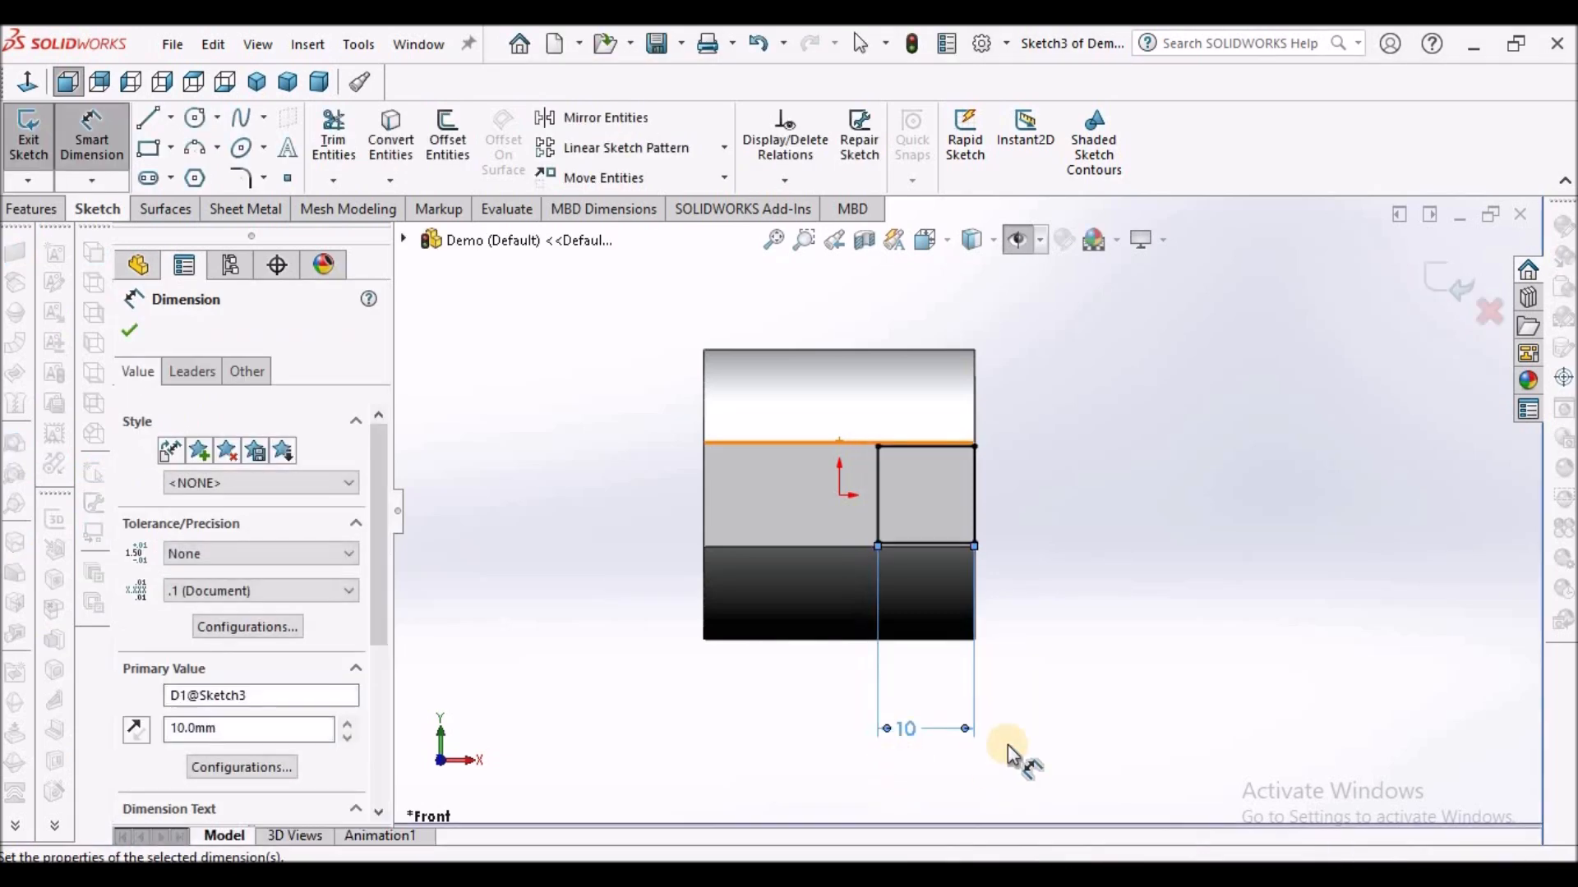
{"action": "left_click", "coordinate": [1092, 637]}
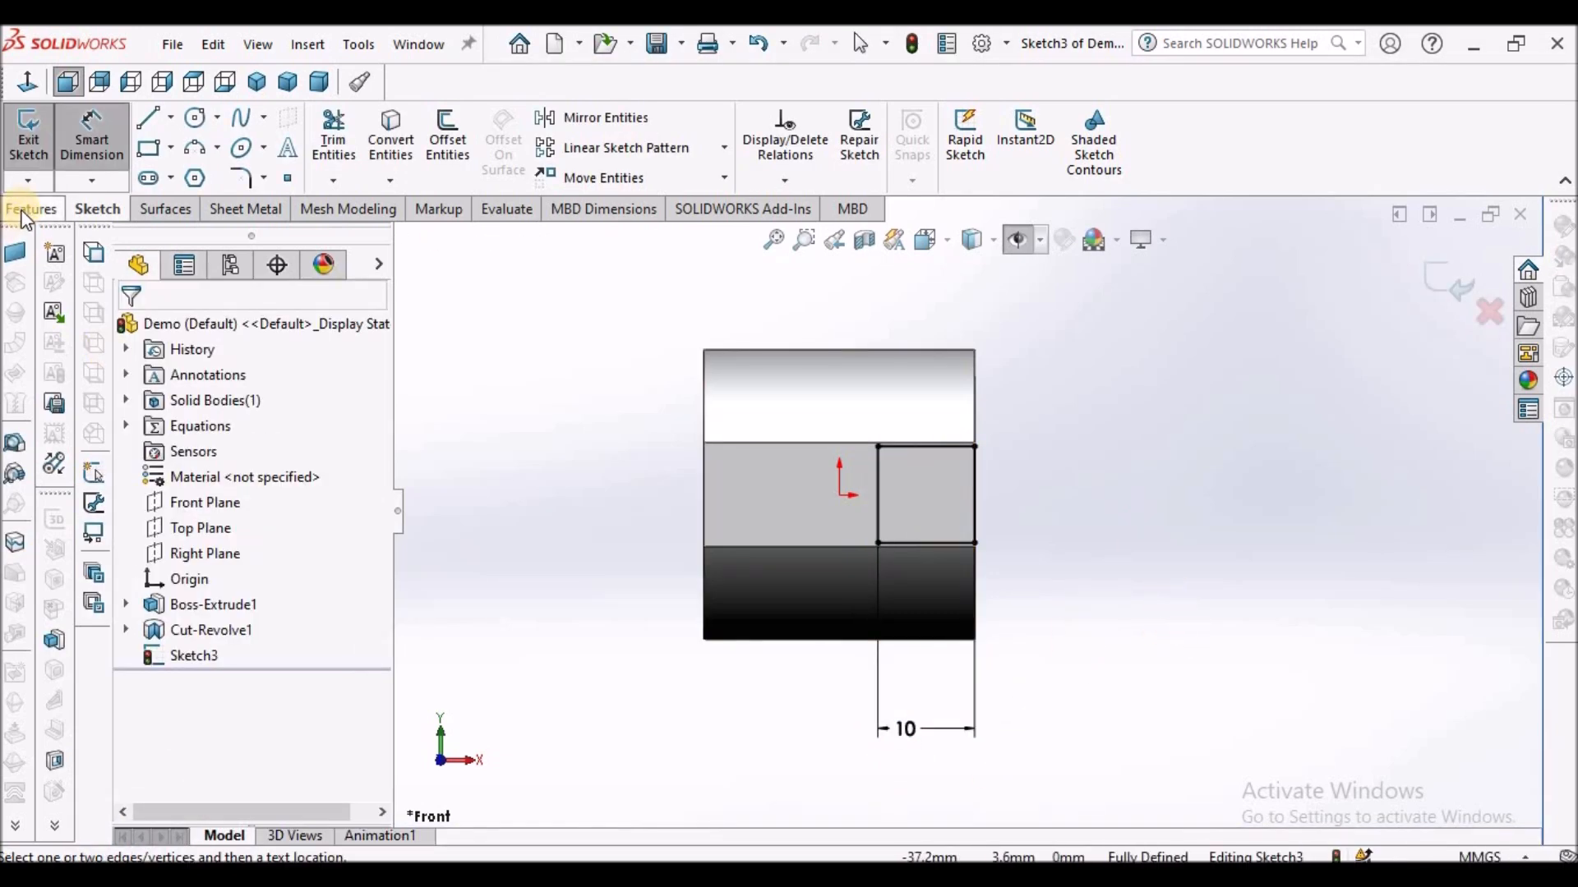
Extrude-cut the square with the Through All - Both end condition to slot the body's end.
{"action": "left_click", "coordinate": [33, 210]}
{"action": "left_click", "coordinate": [341, 136]}
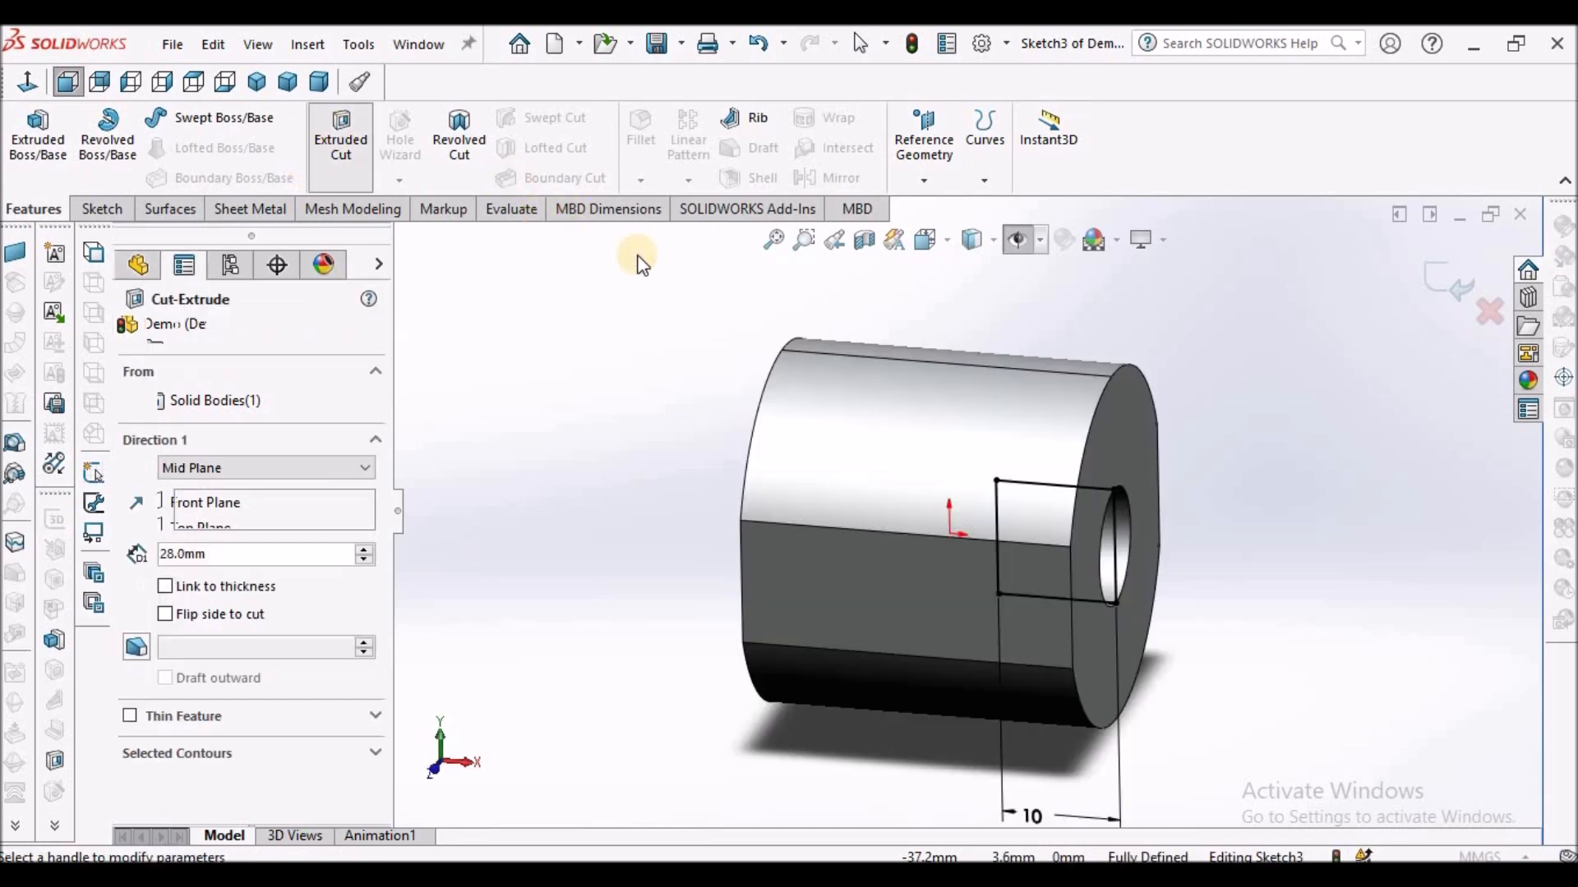
{"action": "left_click", "coordinate": [360, 467]}
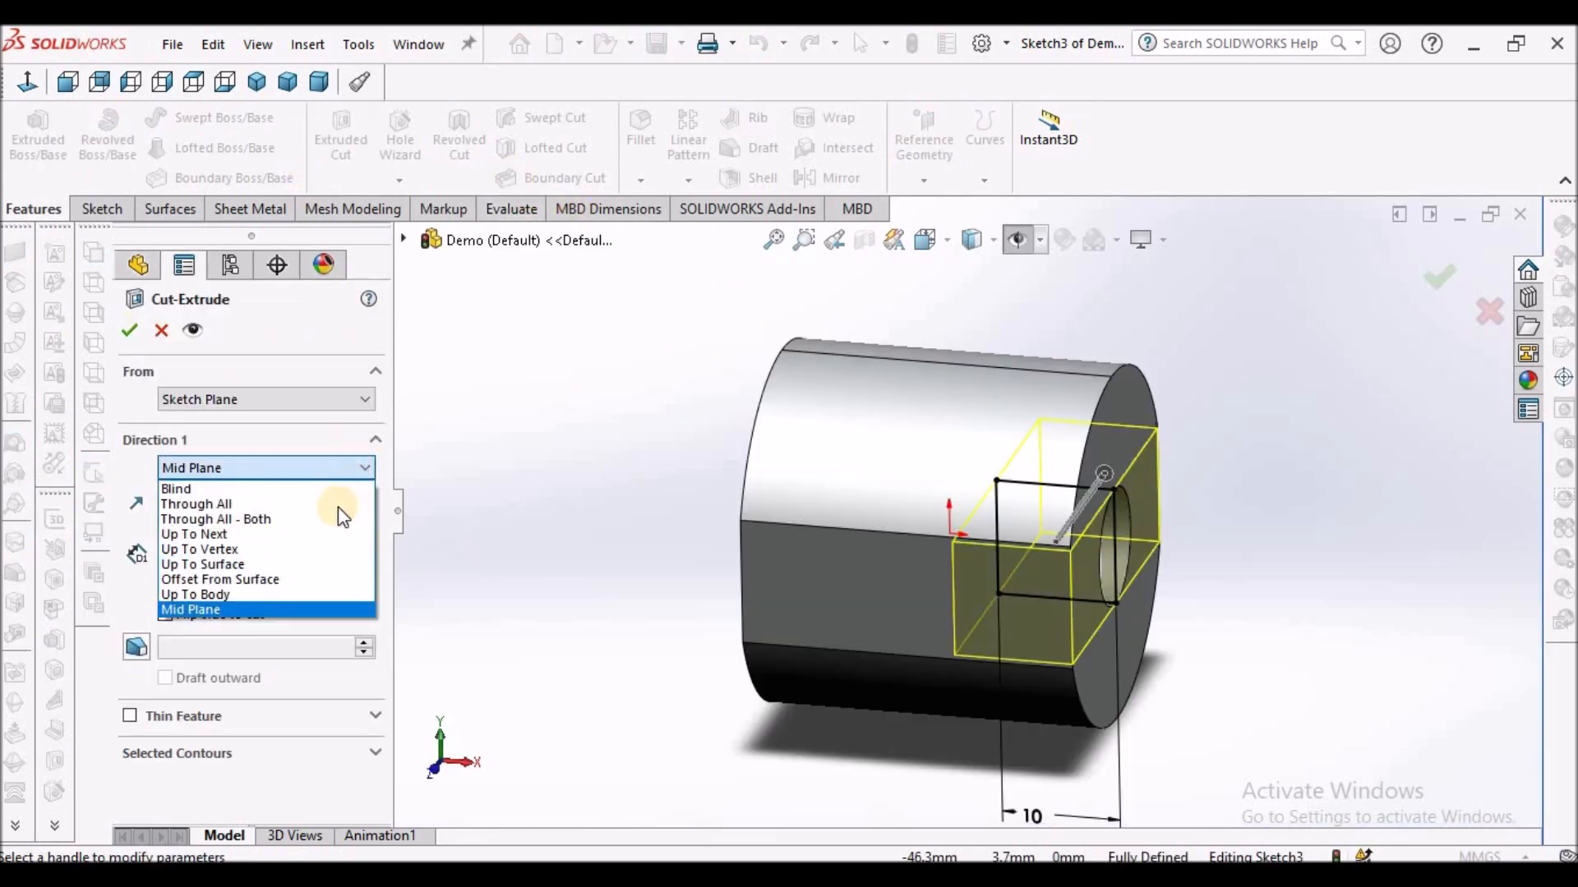
{"action": "left_click", "coordinate": [307, 519]}
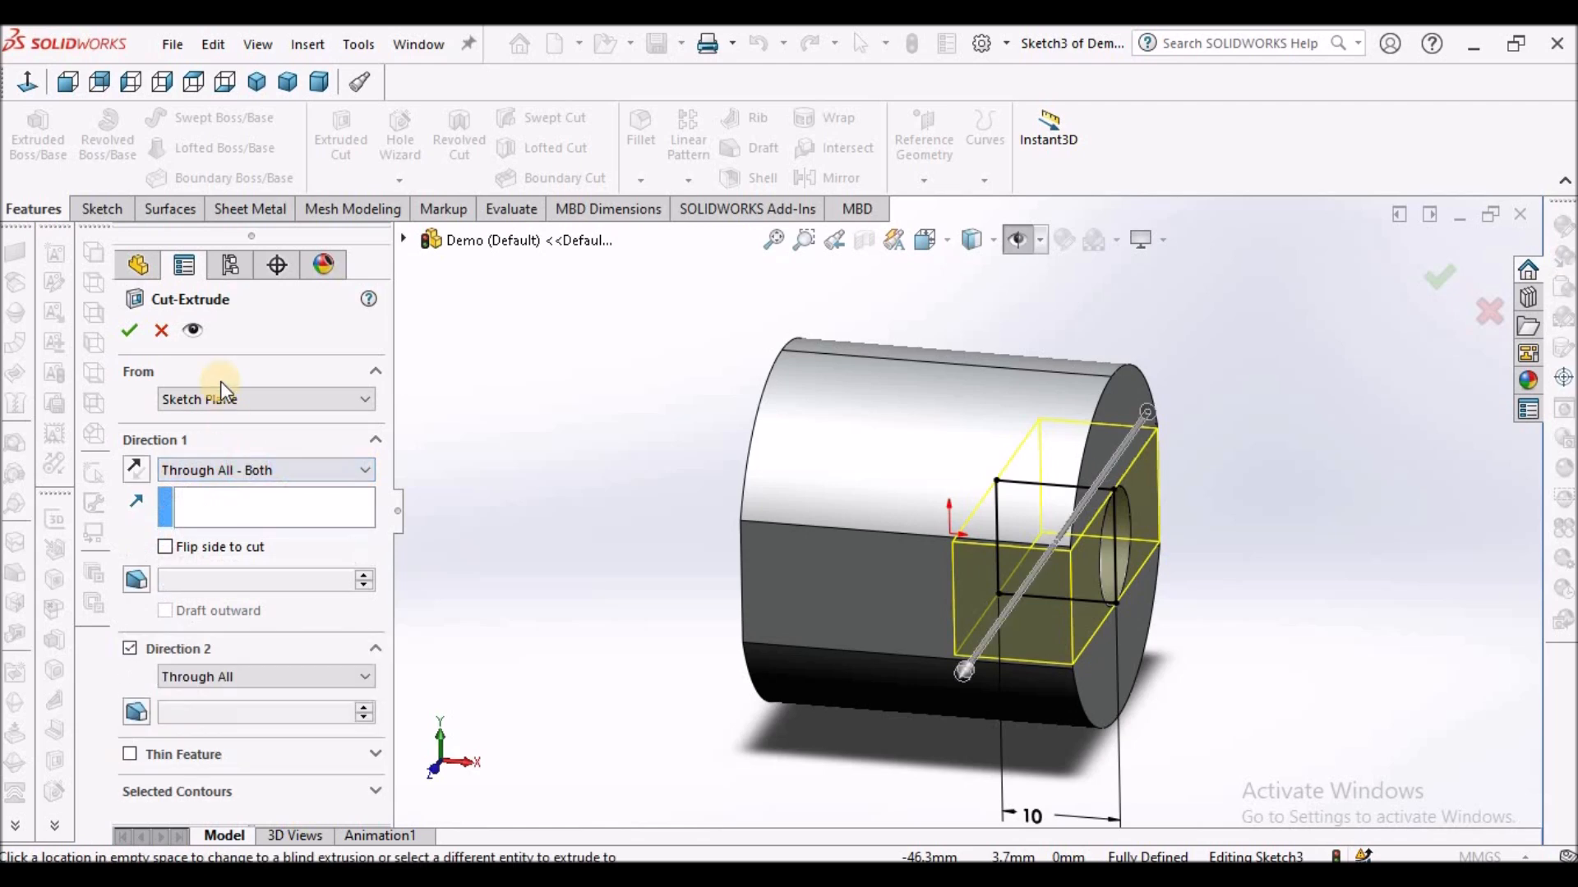
{"action": "left_click", "coordinate": [128, 333]}
Start a sketch on the end face with the larger bore and draw a circle about 23.4 mm in diameter centered on the origin.
{"action": "middle_click_drag", "start_coordinate": [518, 433], "coordinate": [729, 378]}
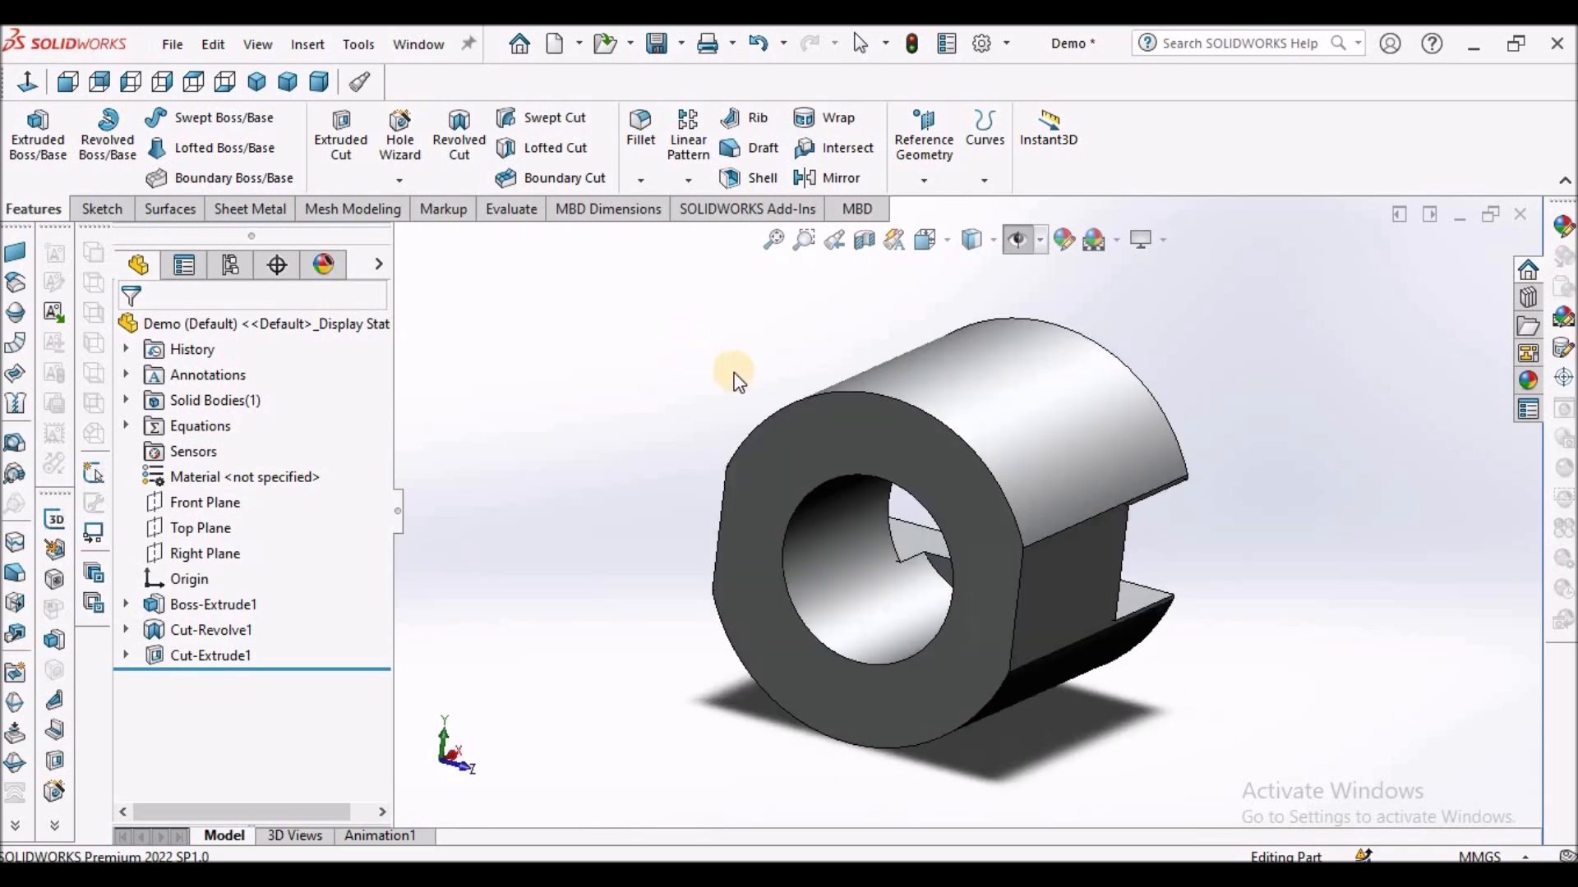
{"action": "left_click", "coordinate": [99, 209]}
{"action": "left_click", "coordinate": [29, 131]}
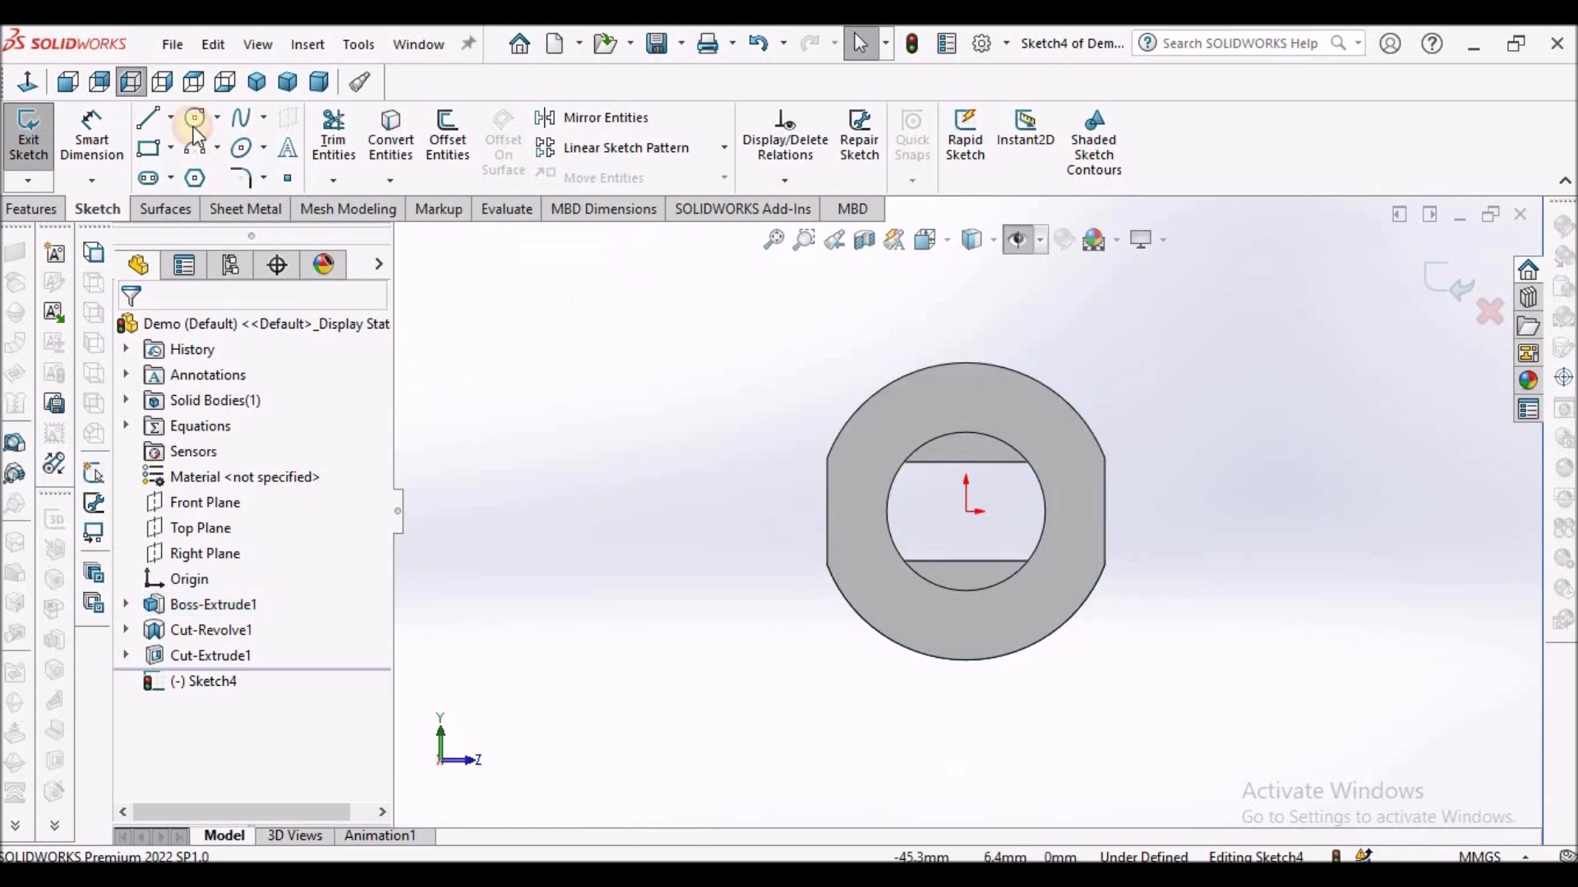
{"action": "left_click", "coordinate": [200, 120]}
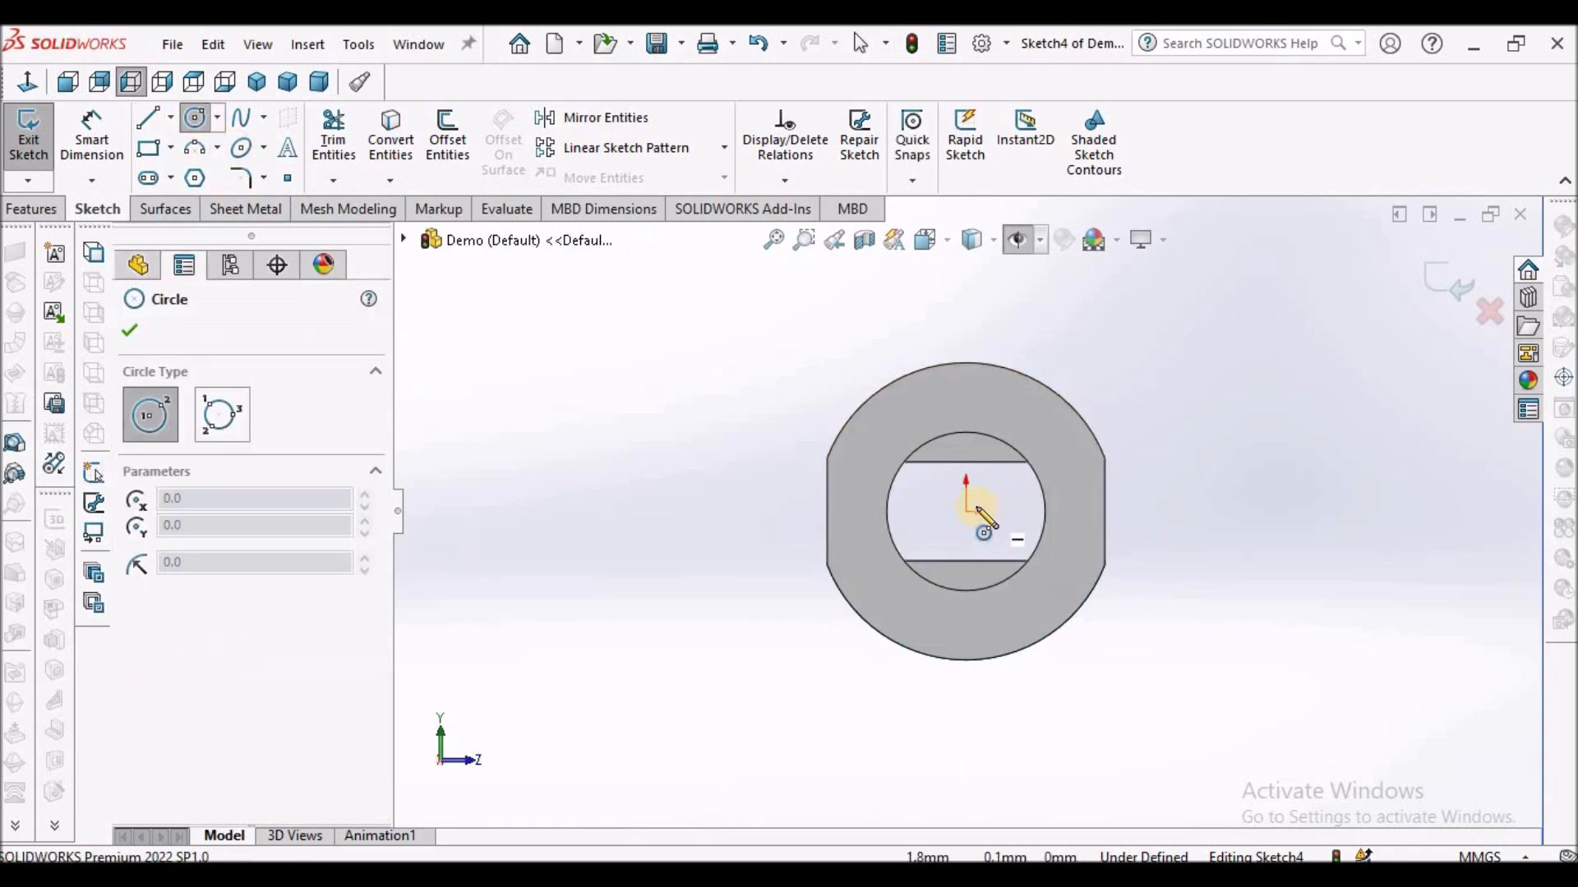
{"action": "left_click", "coordinate": [968, 511]}
{"action": "left_click", "coordinate": [1038, 419]}
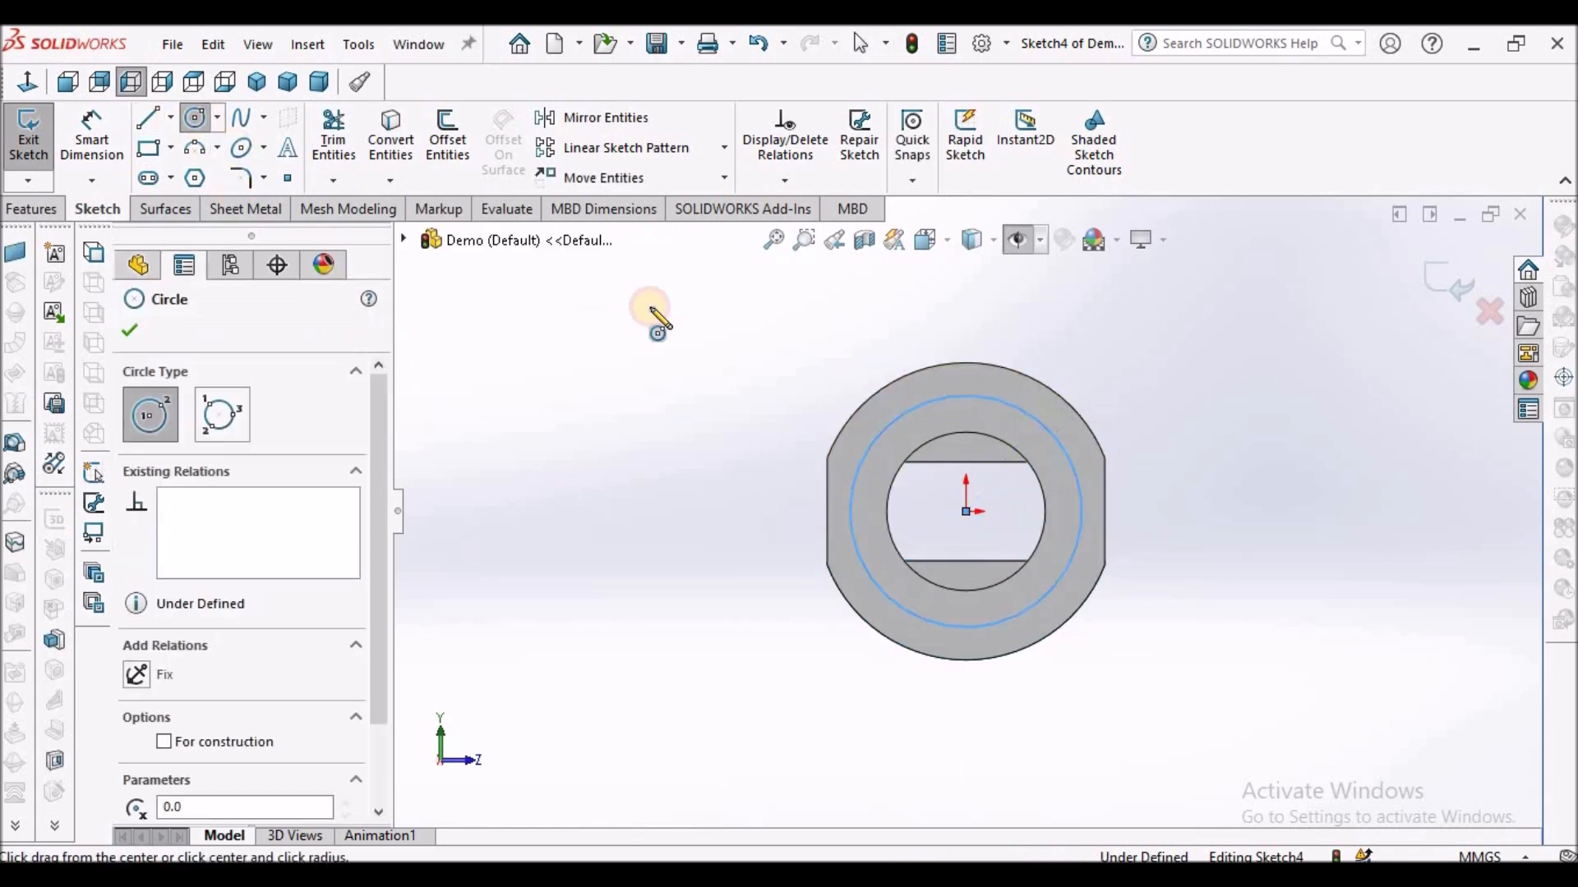
{"action": "key", "text": "Escape"}
Dimension the circle to a 22 mm diameter and convert it to construction geometry.
{"action": "left_click", "coordinate": [119, 147]}
{"action": "left_click", "coordinate": [1057, 431]}
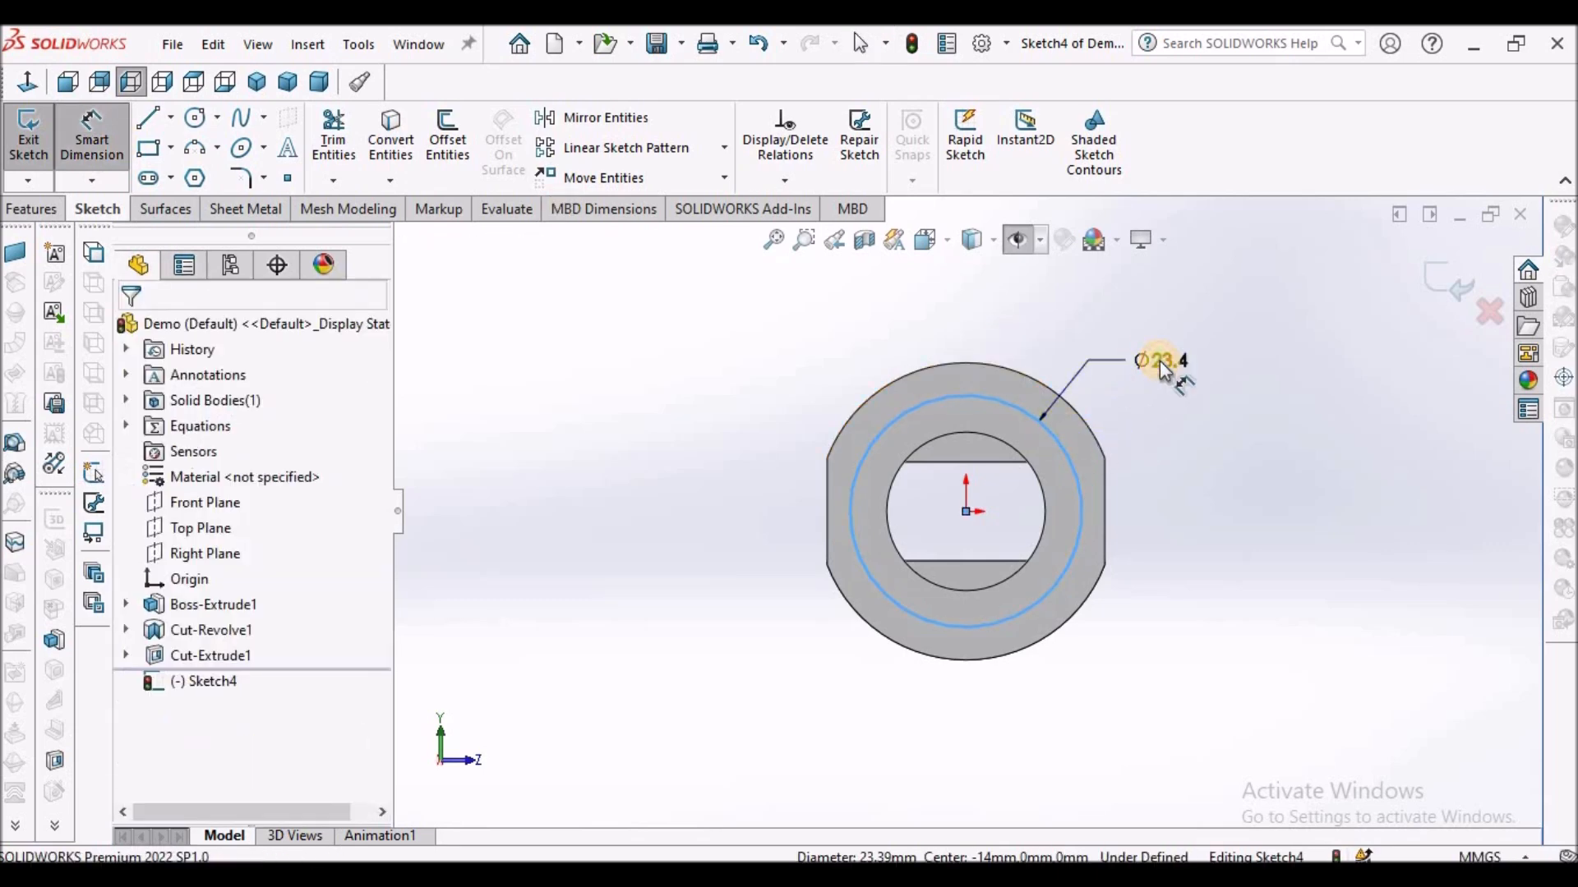
{"action": "left_click", "coordinate": [1160, 364]}
{"action": "type", "text": "22"}
{"action": "key", "text": "Return"}
{"action": "key", "text": "Escape"}
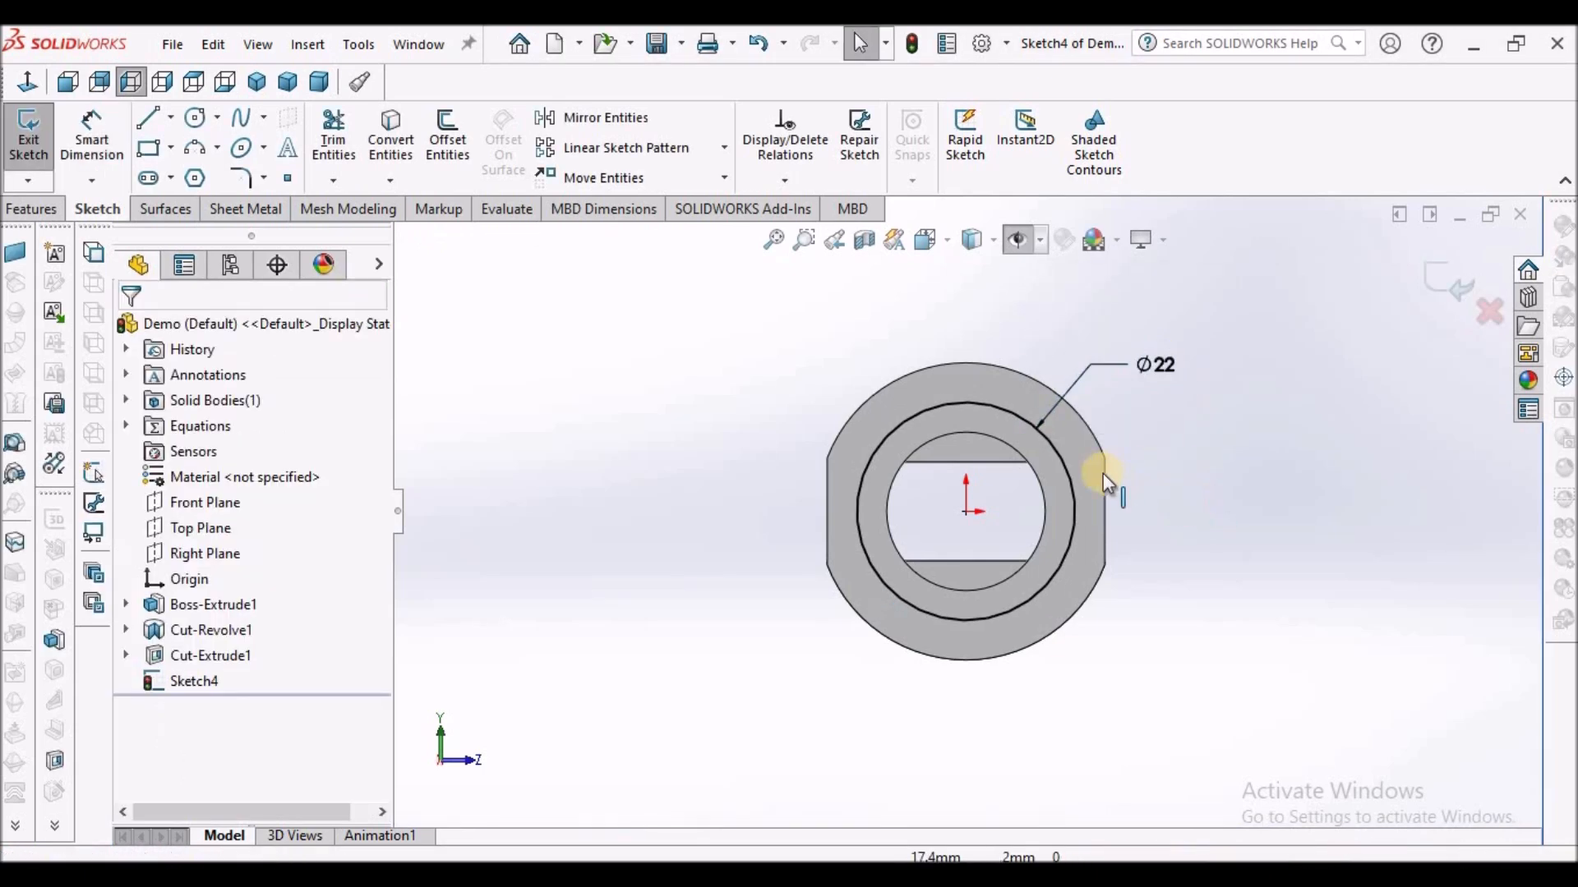
{"action": "left_click", "coordinate": [1062, 466]}
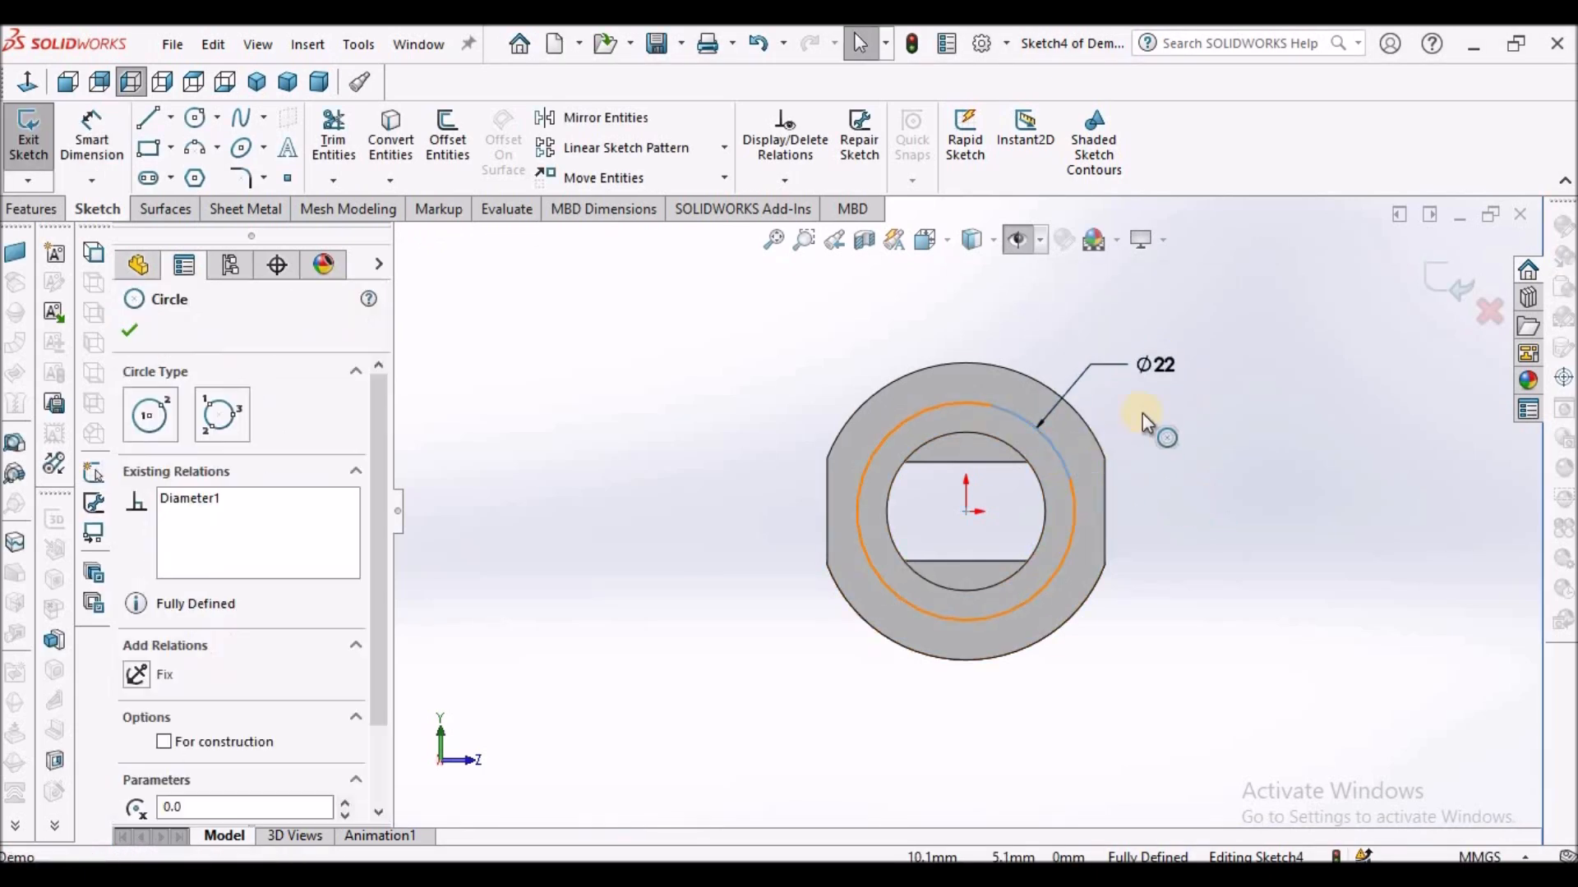
{"action": "left_click", "coordinate": [1195, 490]}
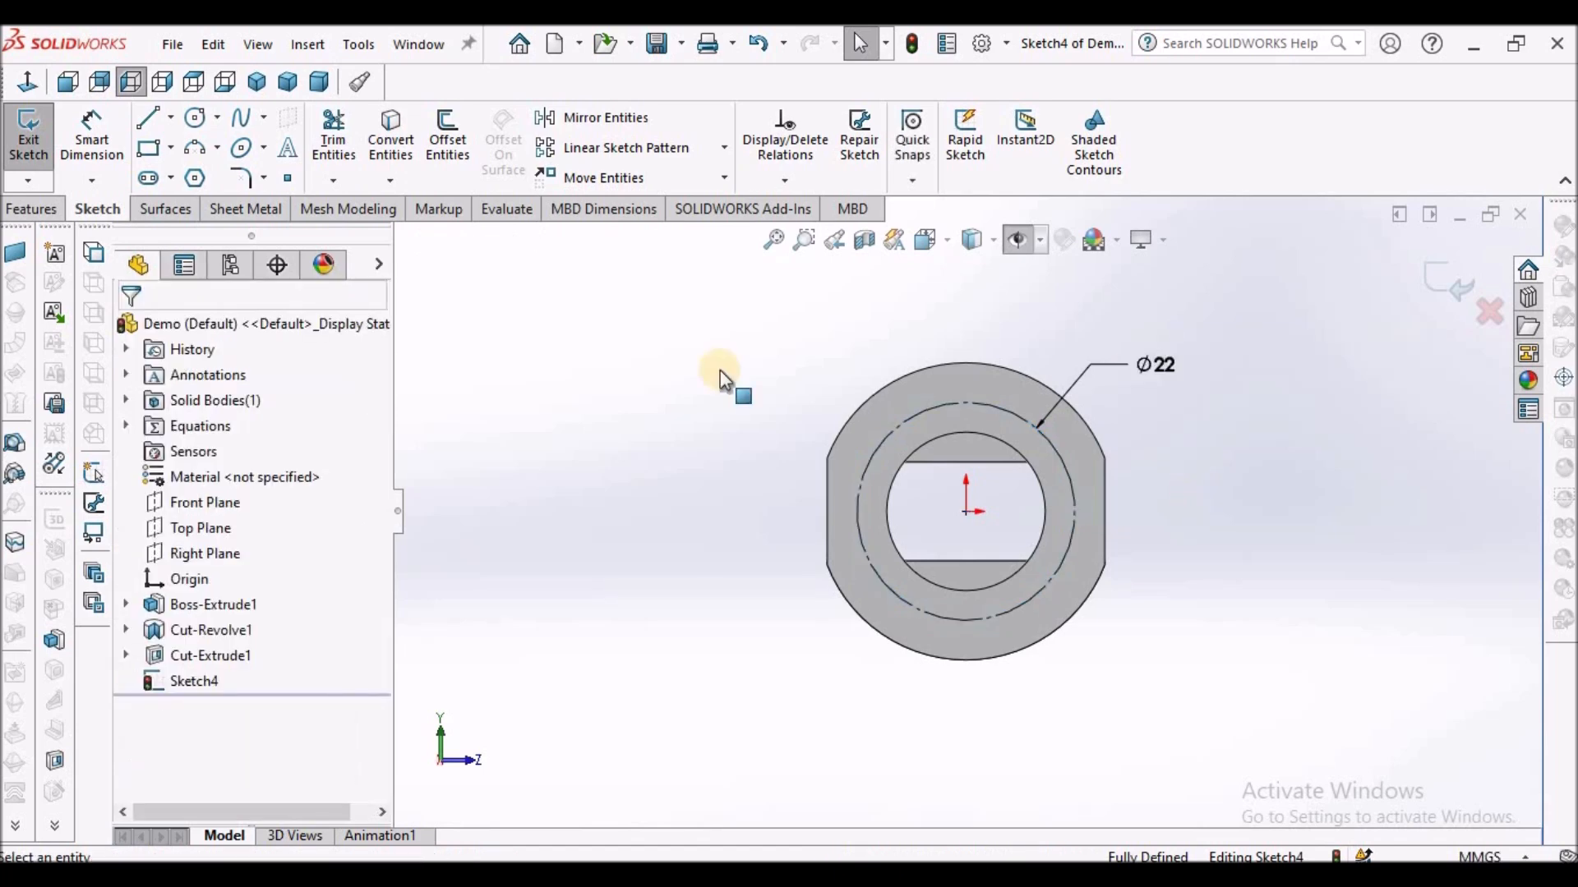
Draw a centerline from the origin to the upper-left part of the construction circle.
{"action": "left_click", "coordinate": [171, 119]}
{"action": "left_click", "coordinate": [185, 174]}
{"action": "scroll", "coordinate": [1101, 436], "scroll_direction": "down", "scroll_amount": 2}
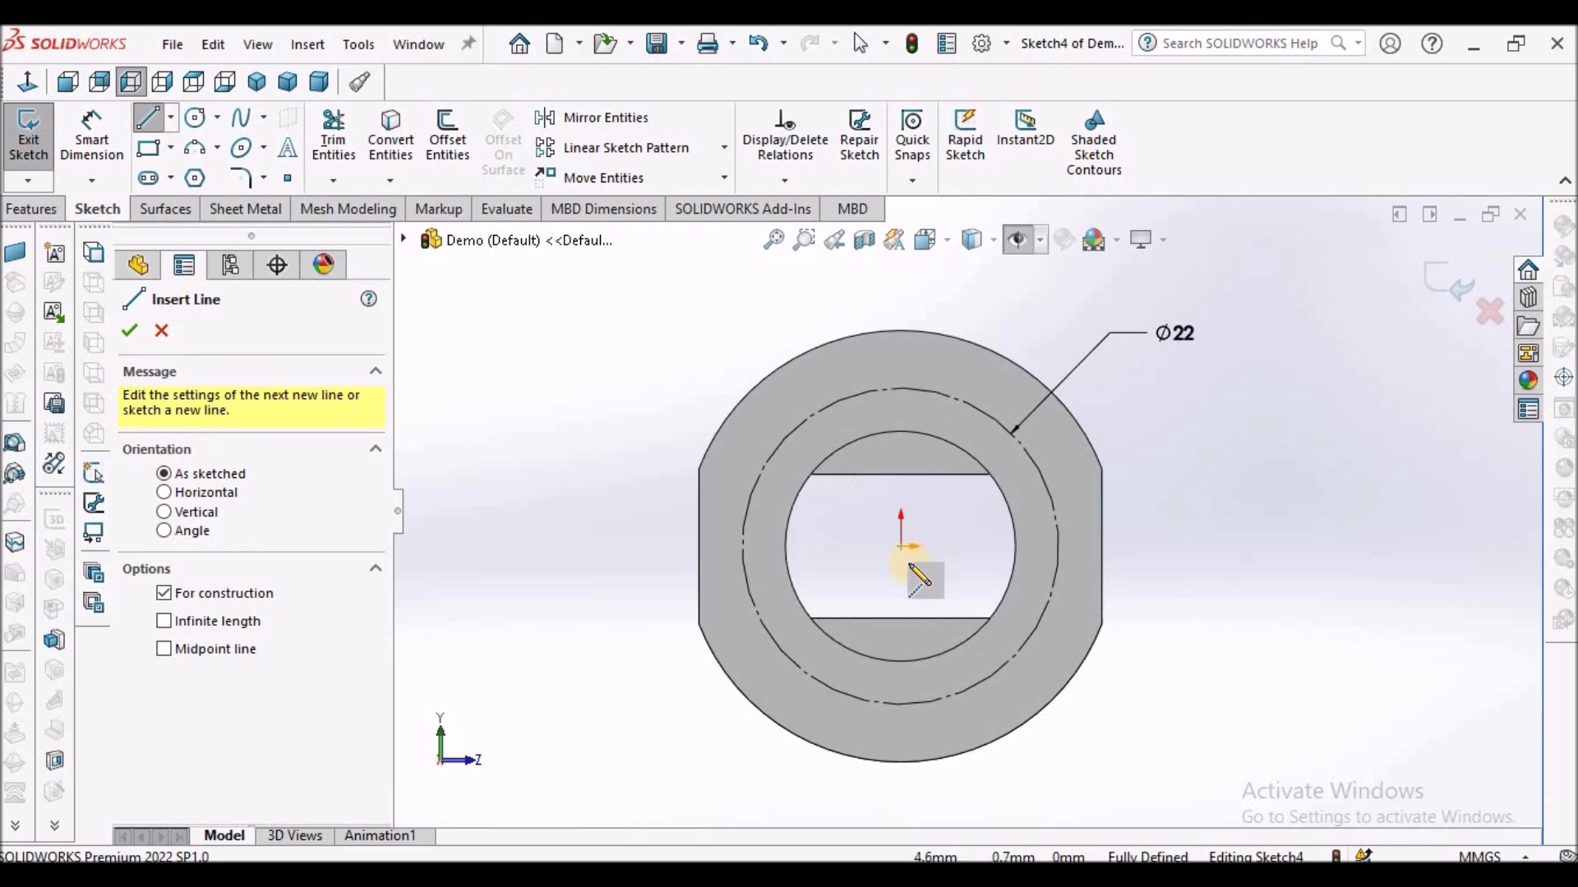
{"action": "left_click", "coordinate": [902, 546]}
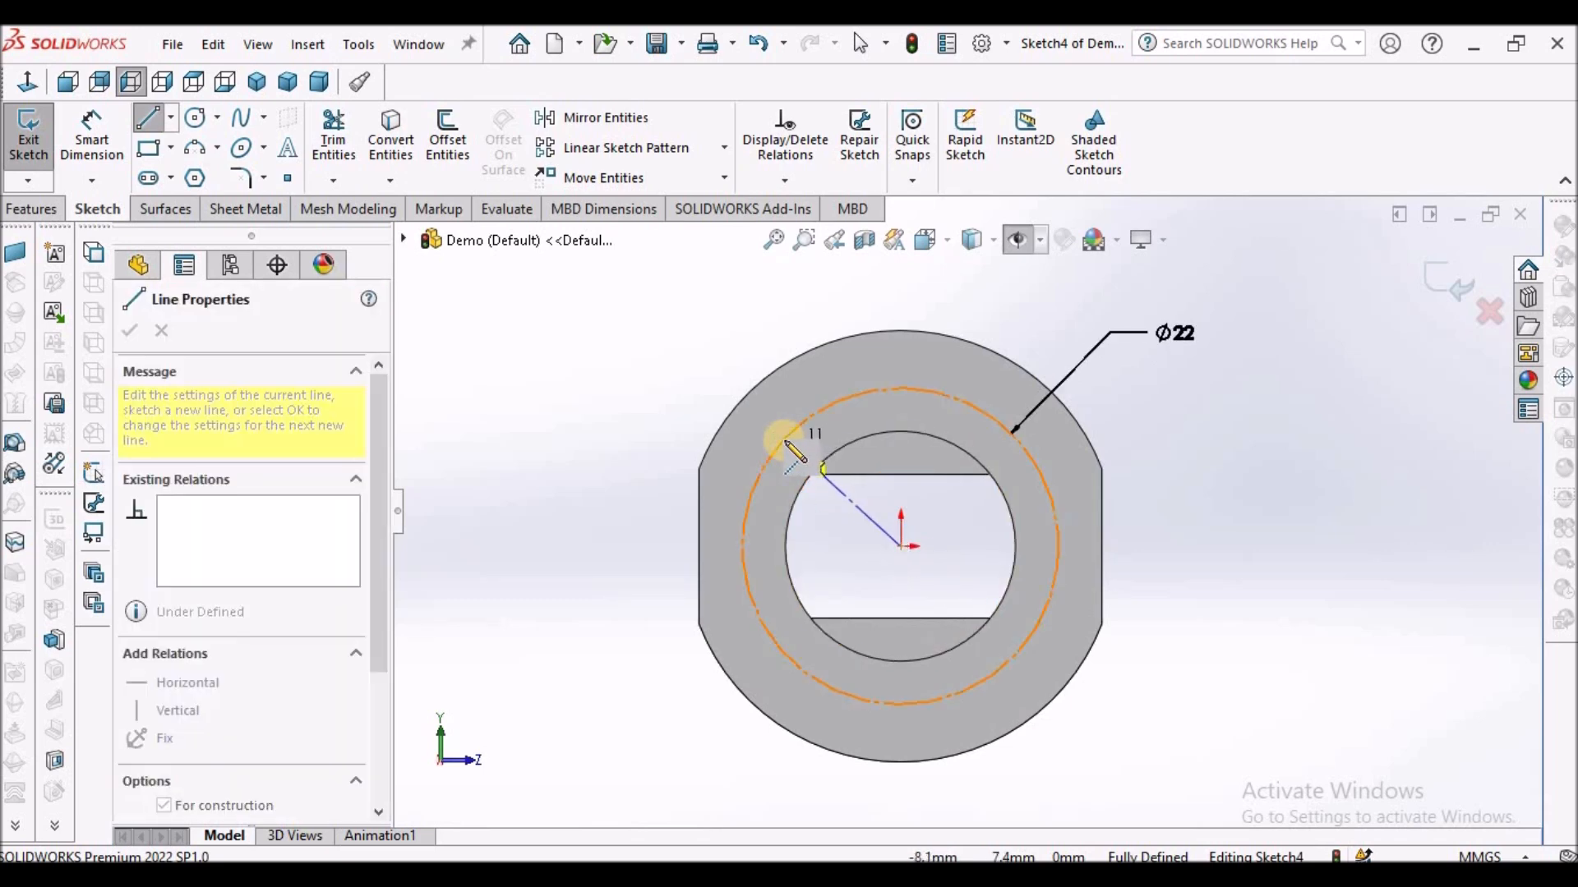
{"action": "left_click", "coordinate": [784, 440]}
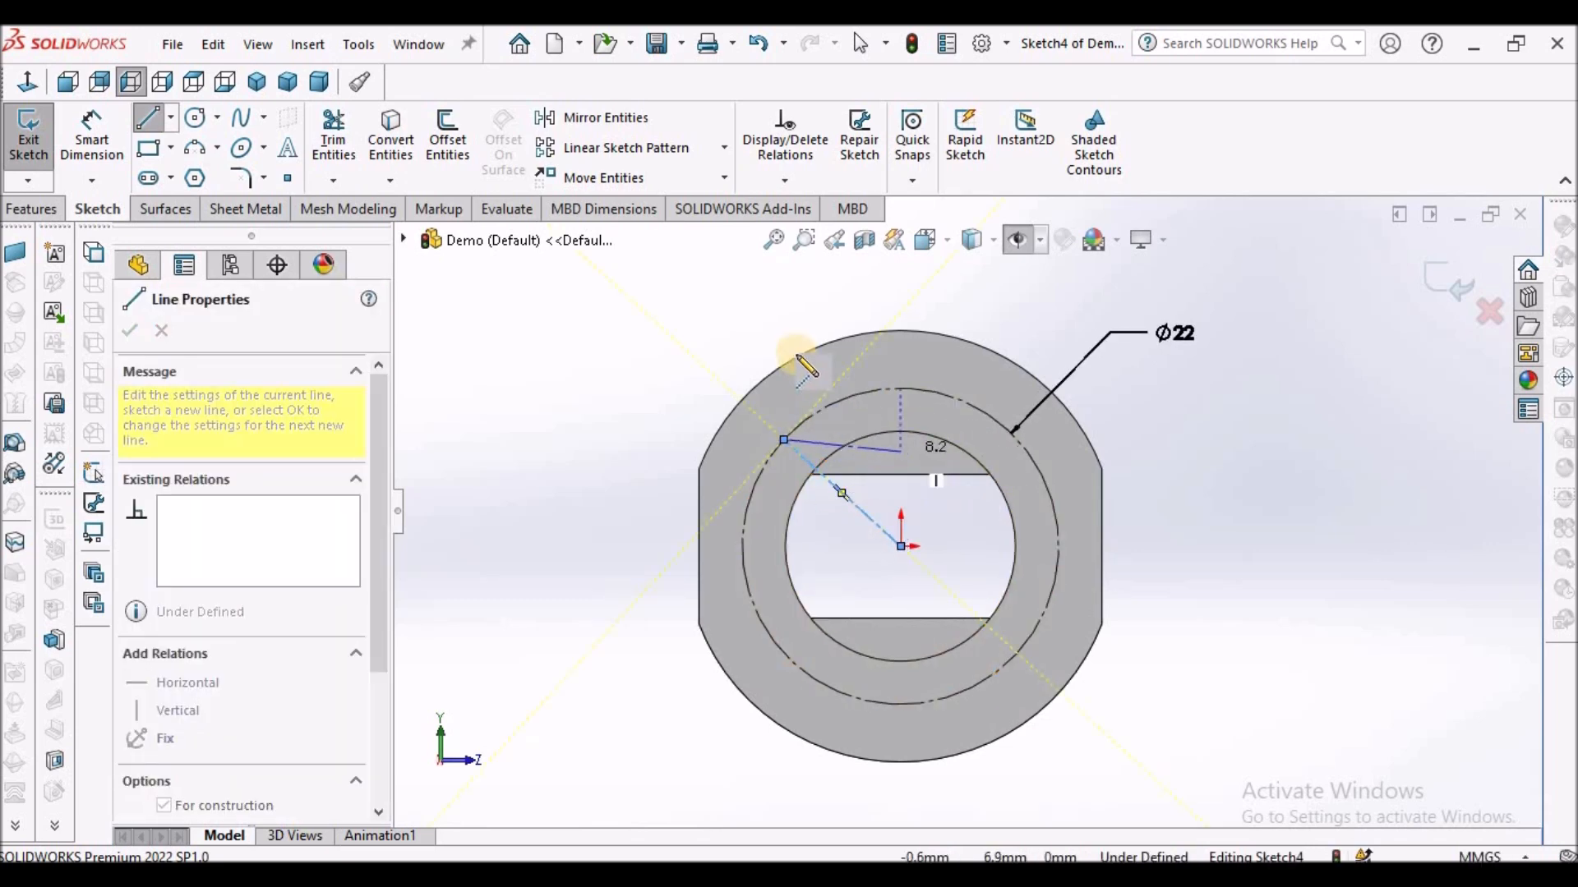
Draw two more centerlines from the origin, one to the upper-right part of the construction circle and one vertically down to it.
{"action": "right_click", "coordinate": [732, 317]}
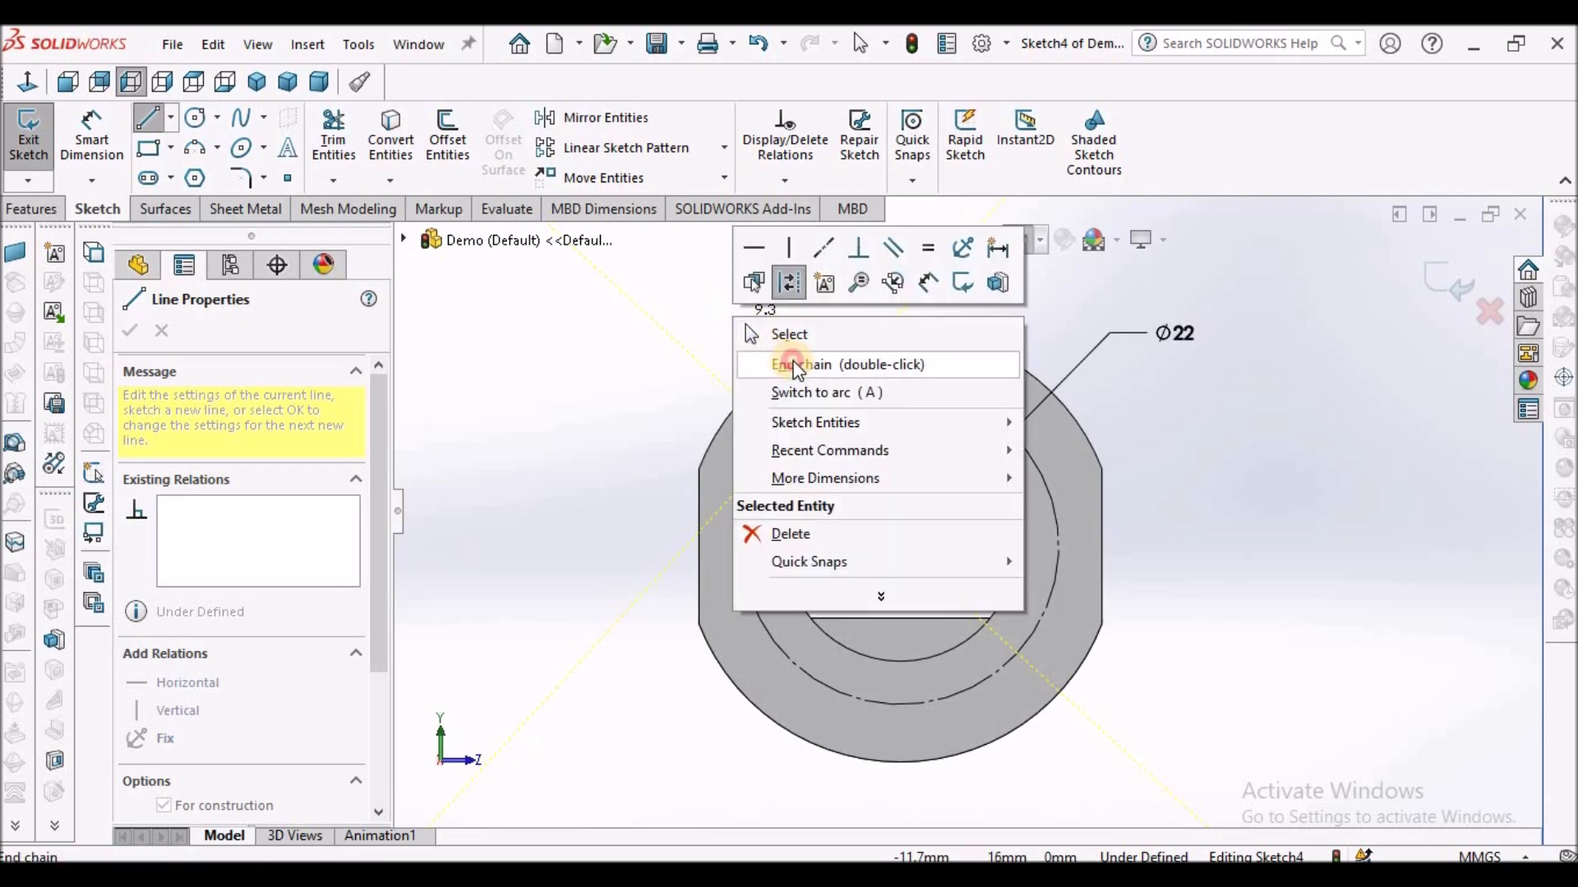
{"action": "left_click", "coordinate": [786, 360]}
{"action": "left_click", "coordinate": [901, 545]}
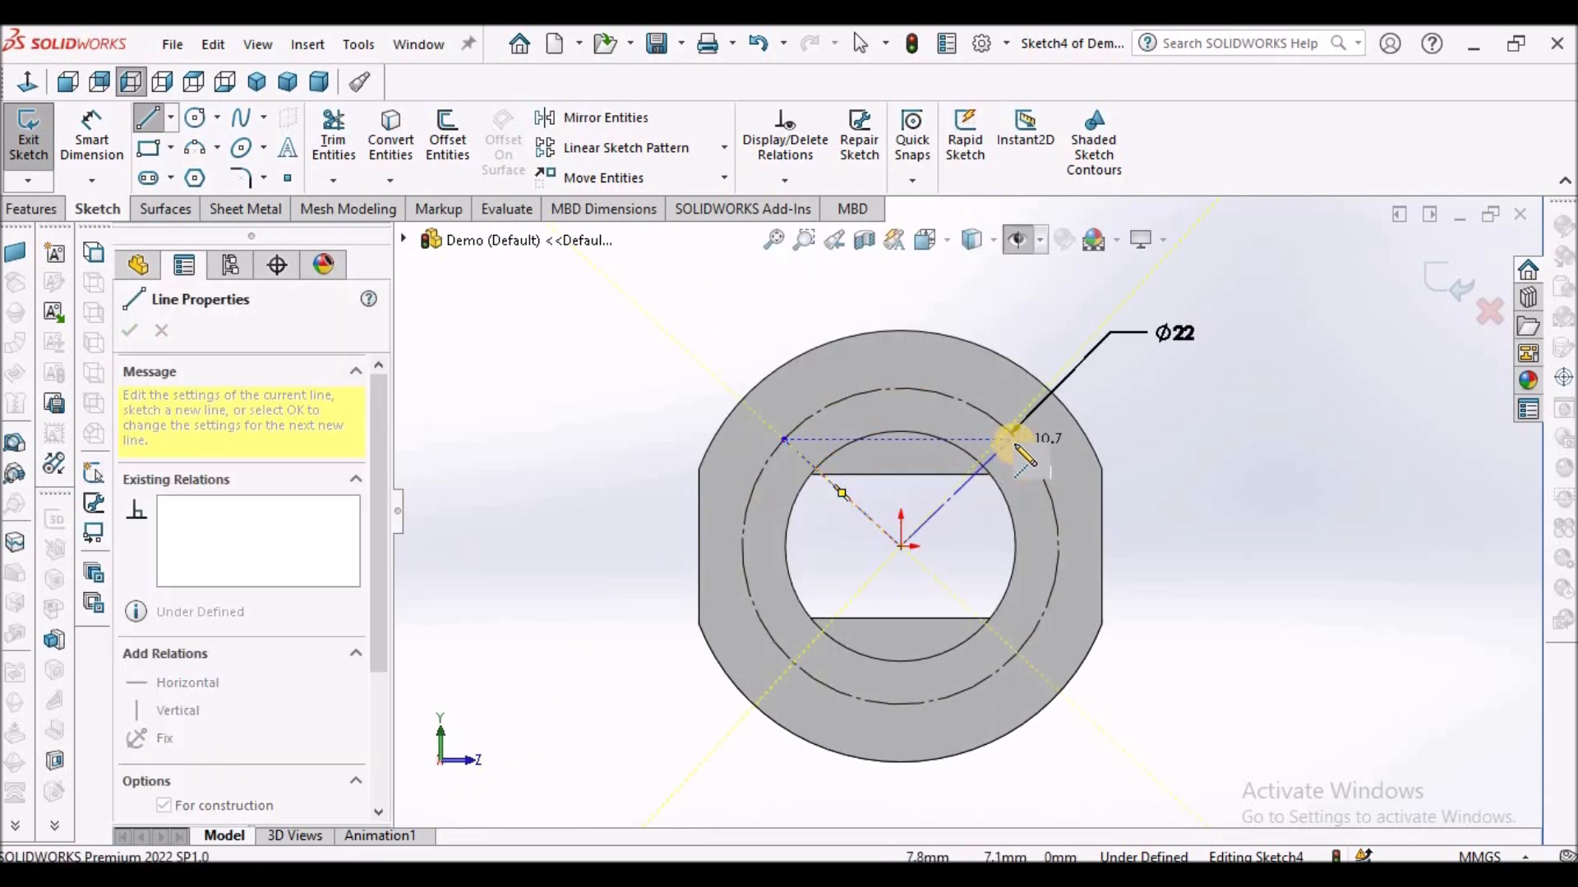
{"action": "left_click", "coordinate": [1017, 441]}
{"action": "right_click", "coordinate": [739, 315]}
{"action": "left_click", "coordinate": [783, 353]}
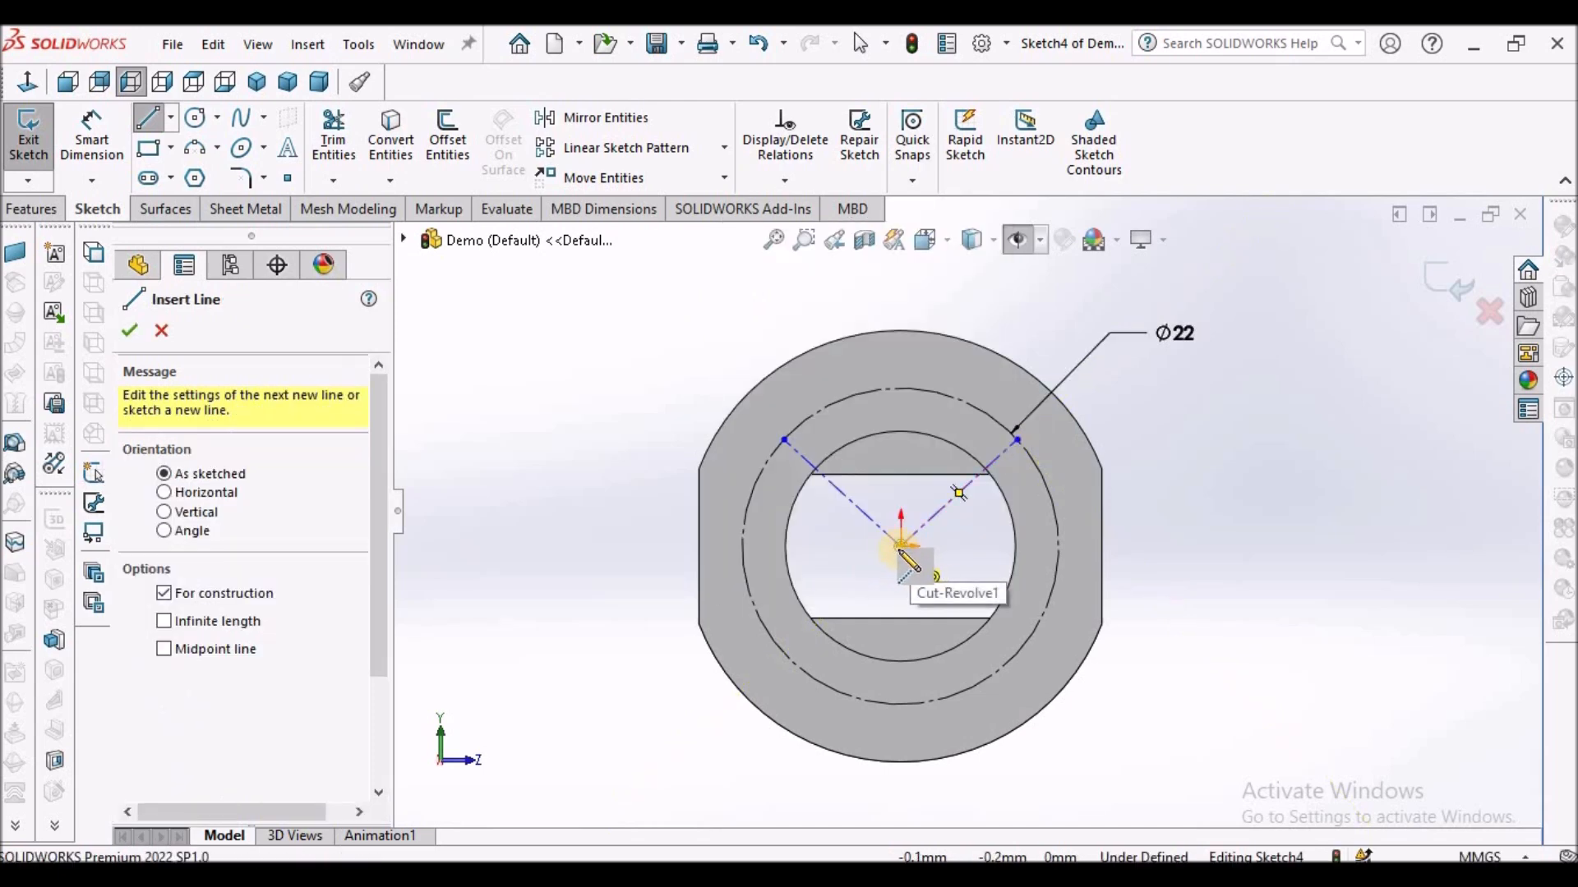
{"action": "left_click", "coordinate": [901, 545]}
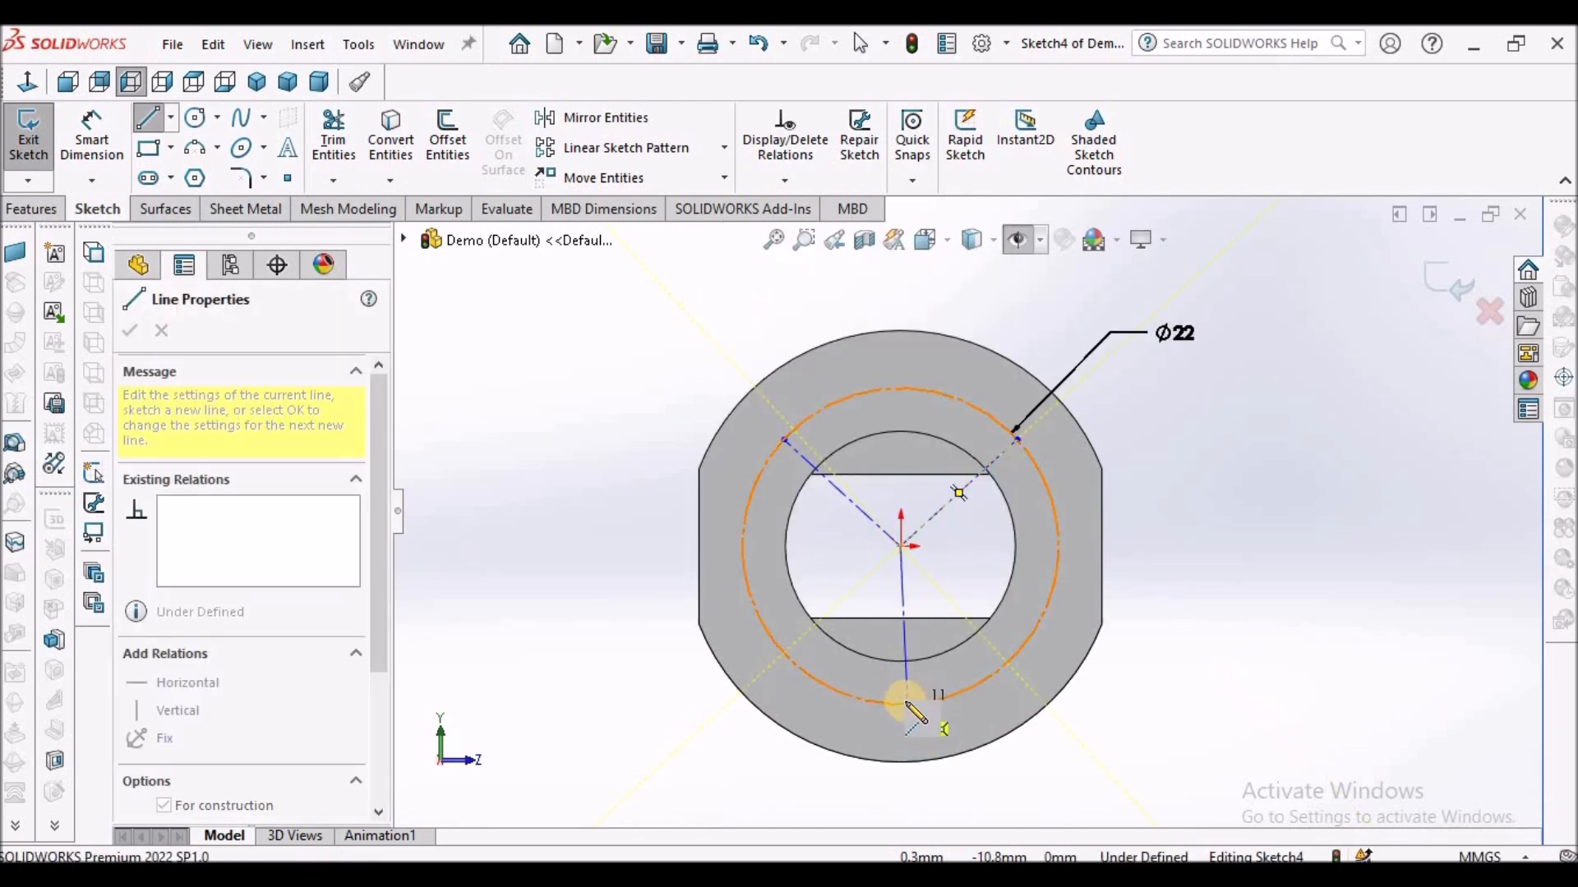
{"action": "left_click", "coordinate": [902, 706]}
{"action": "key", "text": "Escape"}
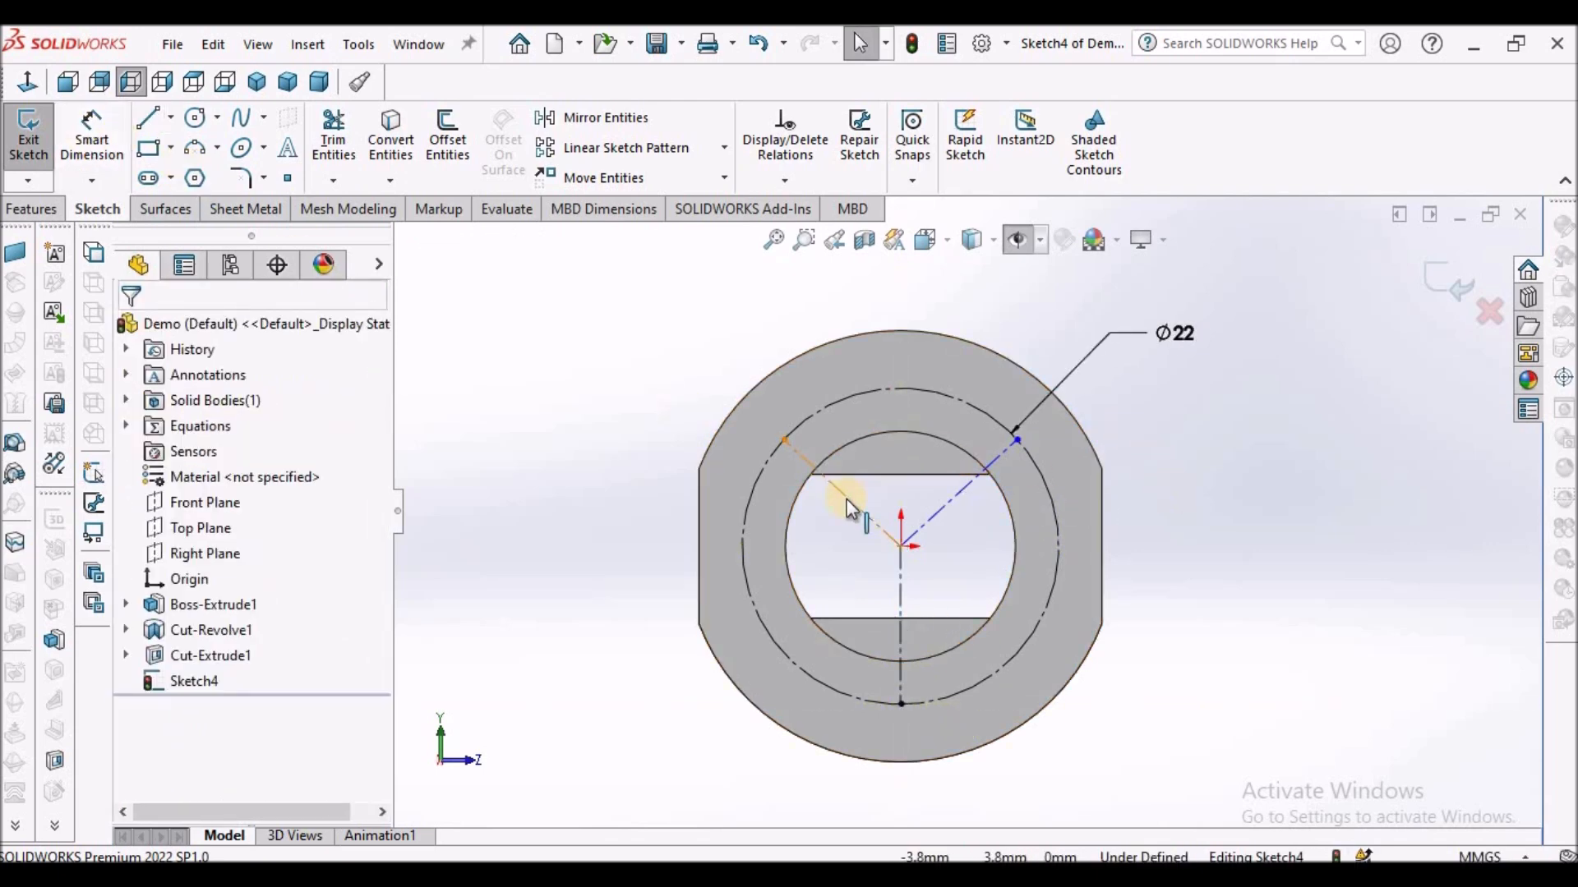
Dimension the angle between the two upper centerlines and set it to 120°.
{"action": "left_click", "coordinate": [108, 123]}
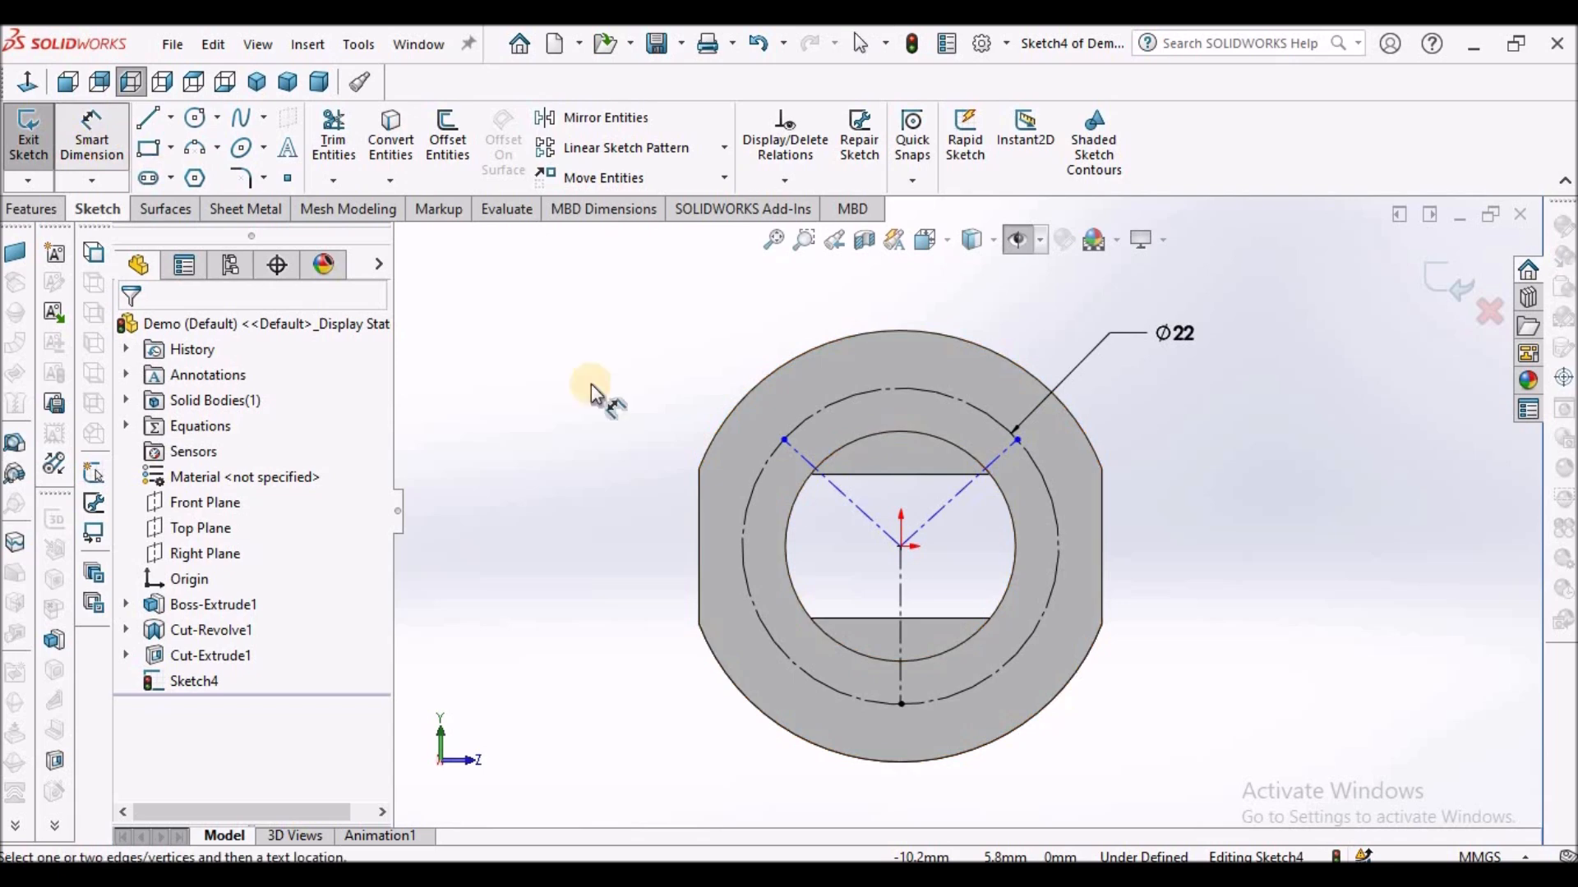
{"action": "left_click", "coordinate": [859, 509]}
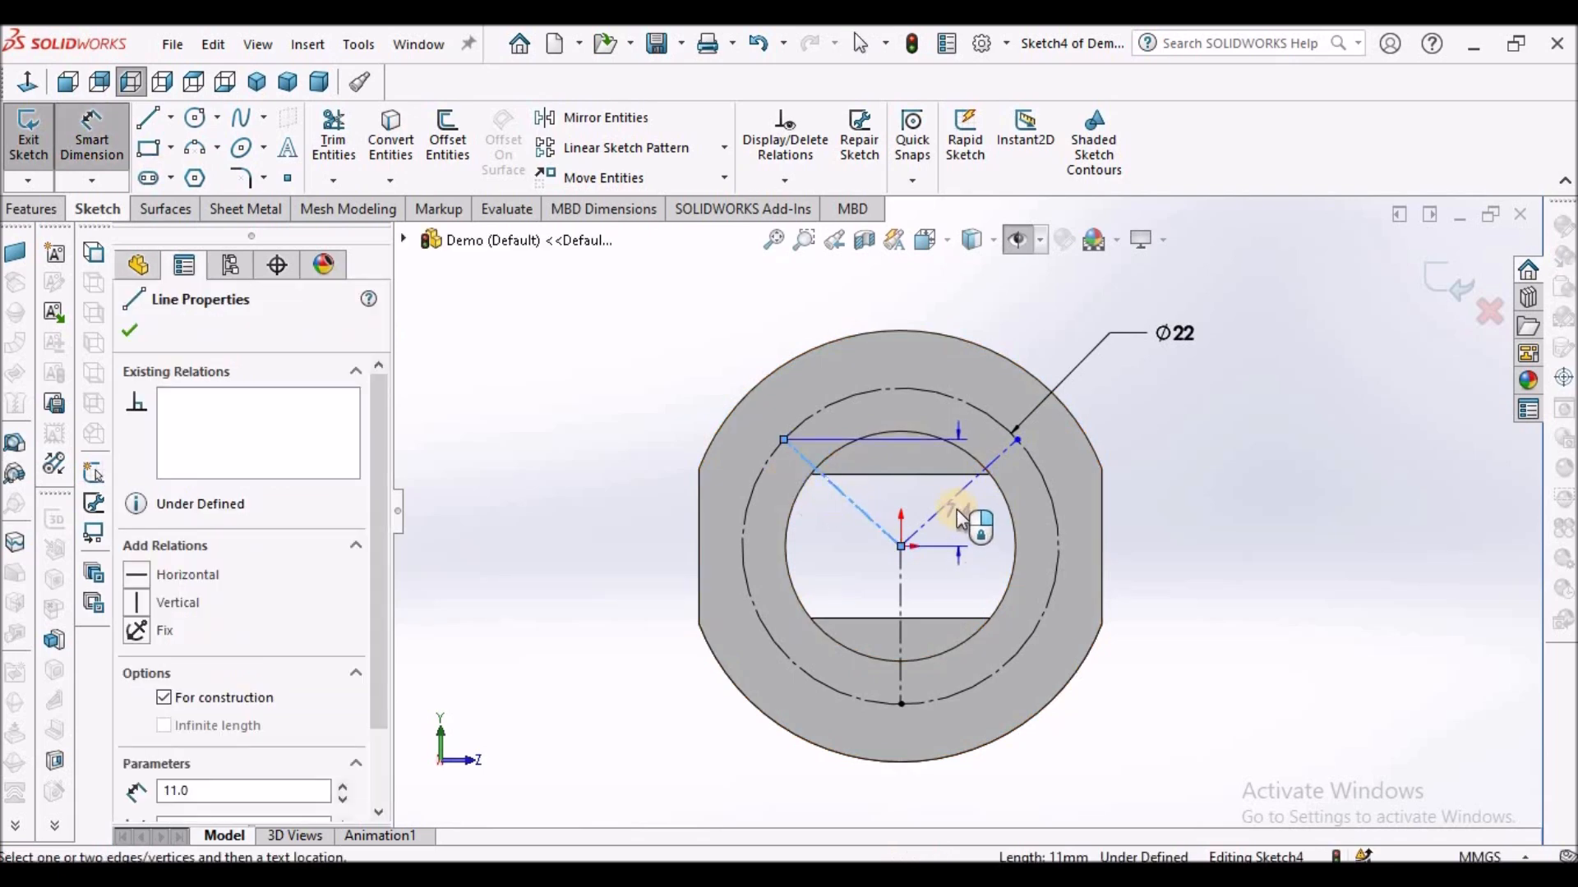
{"action": "left_click", "coordinate": [951, 510]}
{"action": "left_click", "coordinate": [881, 457]}
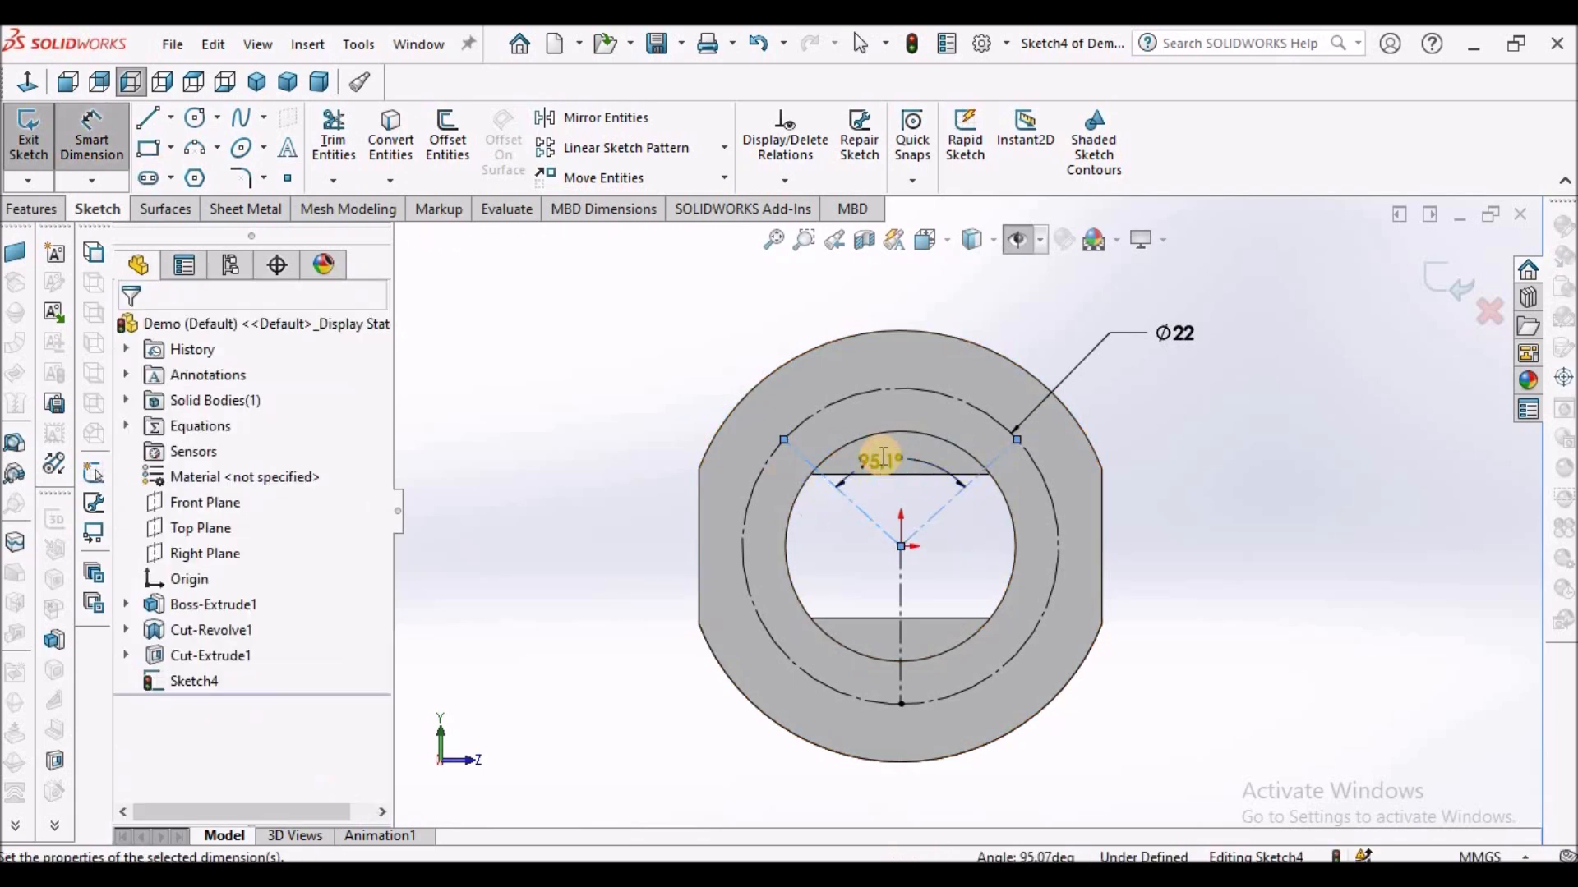
{"action": "type", "text": "120"}
{"action": "key", "text": "Return"}
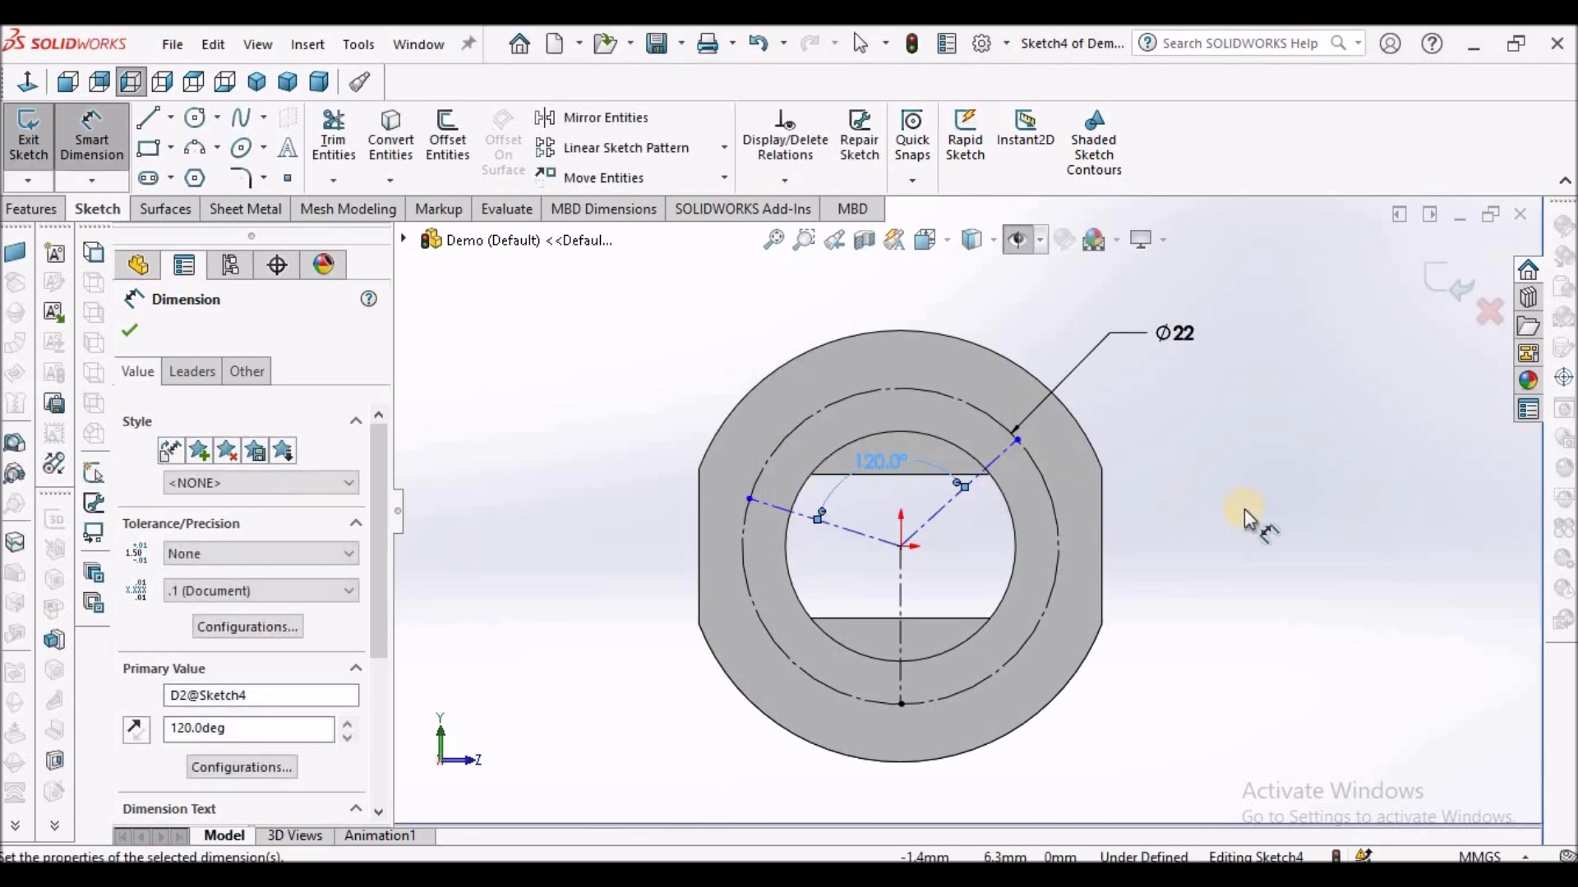
Dimension the angle between the upper-left and vertical centerlines and set it to 120°.
{"action": "left_click", "coordinate": [910, 580]}
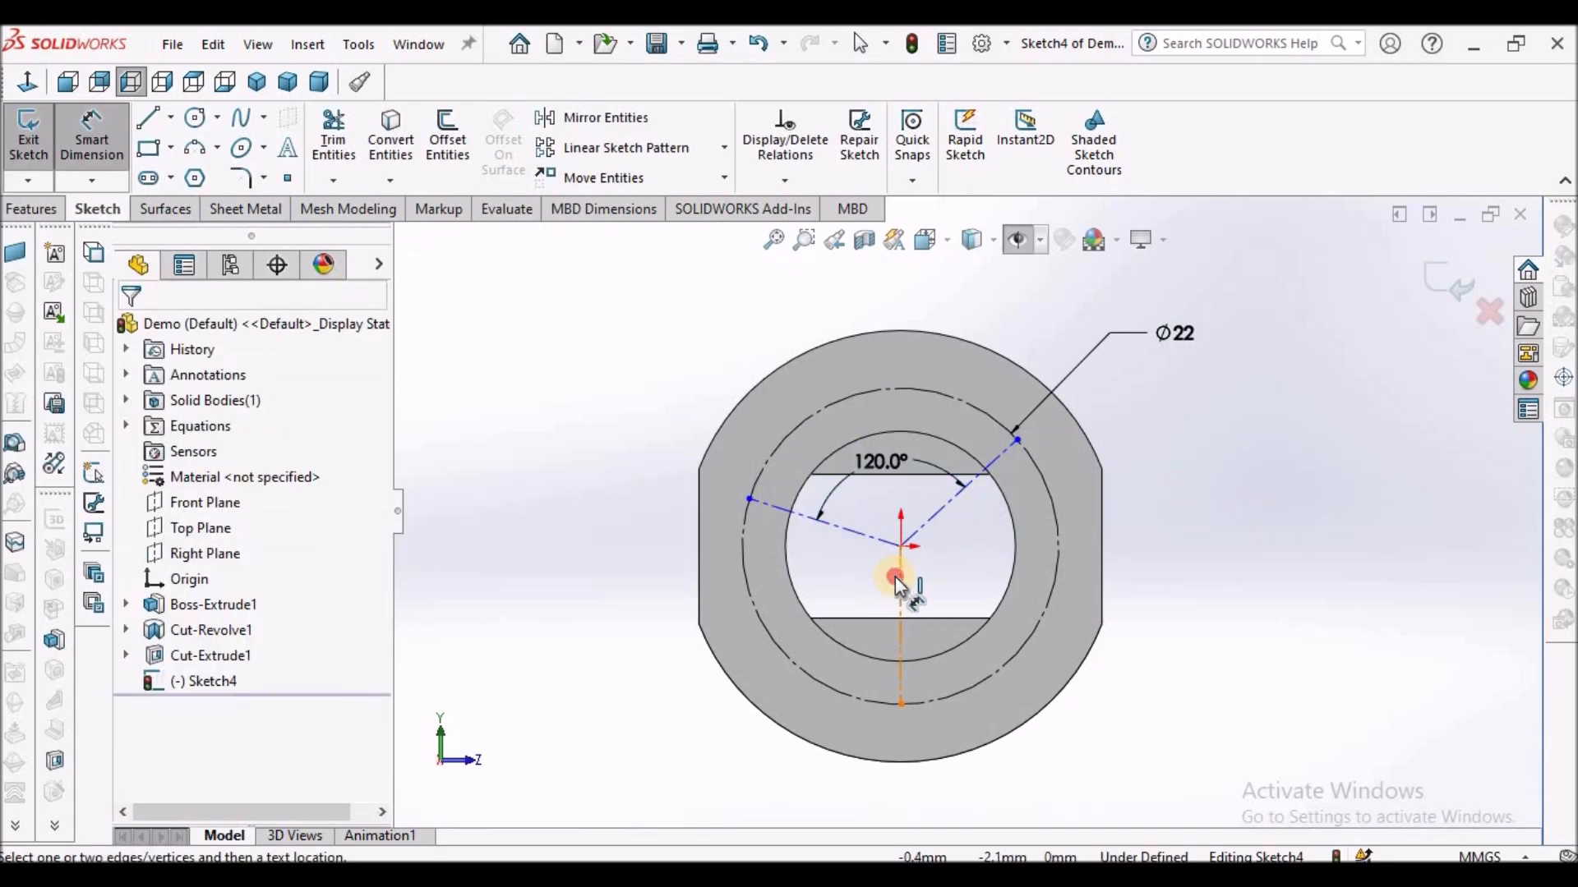
{"action": "left_click", "coordinate": [900, 582]}
{"action": "left_click", "coordinate": [869, 544]}
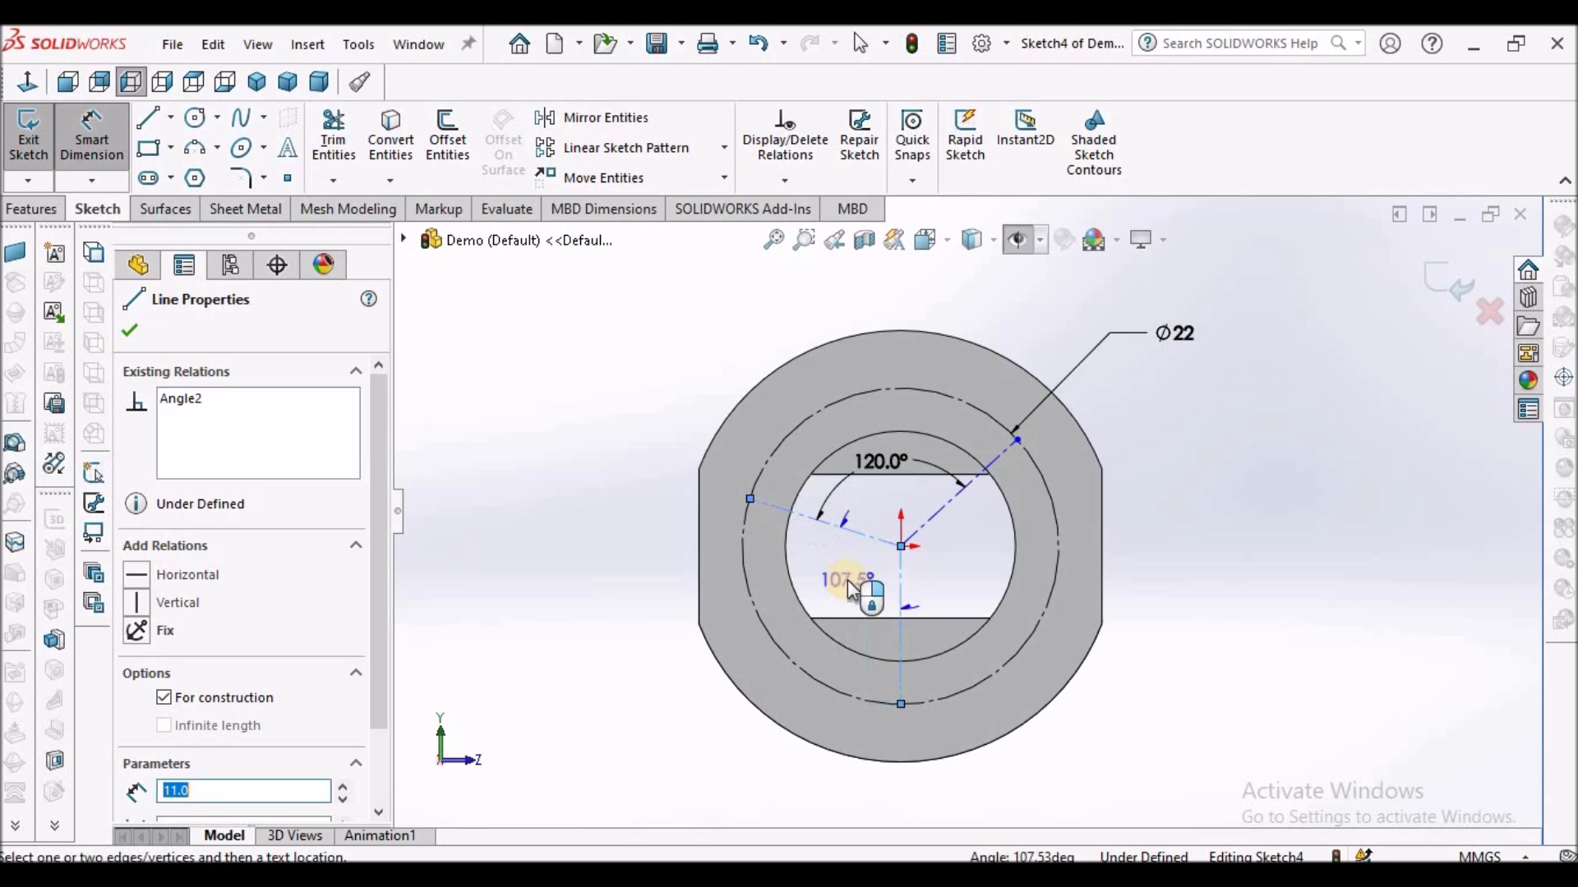
{"action": "left_click", "coordinate": [846, 579]}
{"action": "type", "text": "120"}
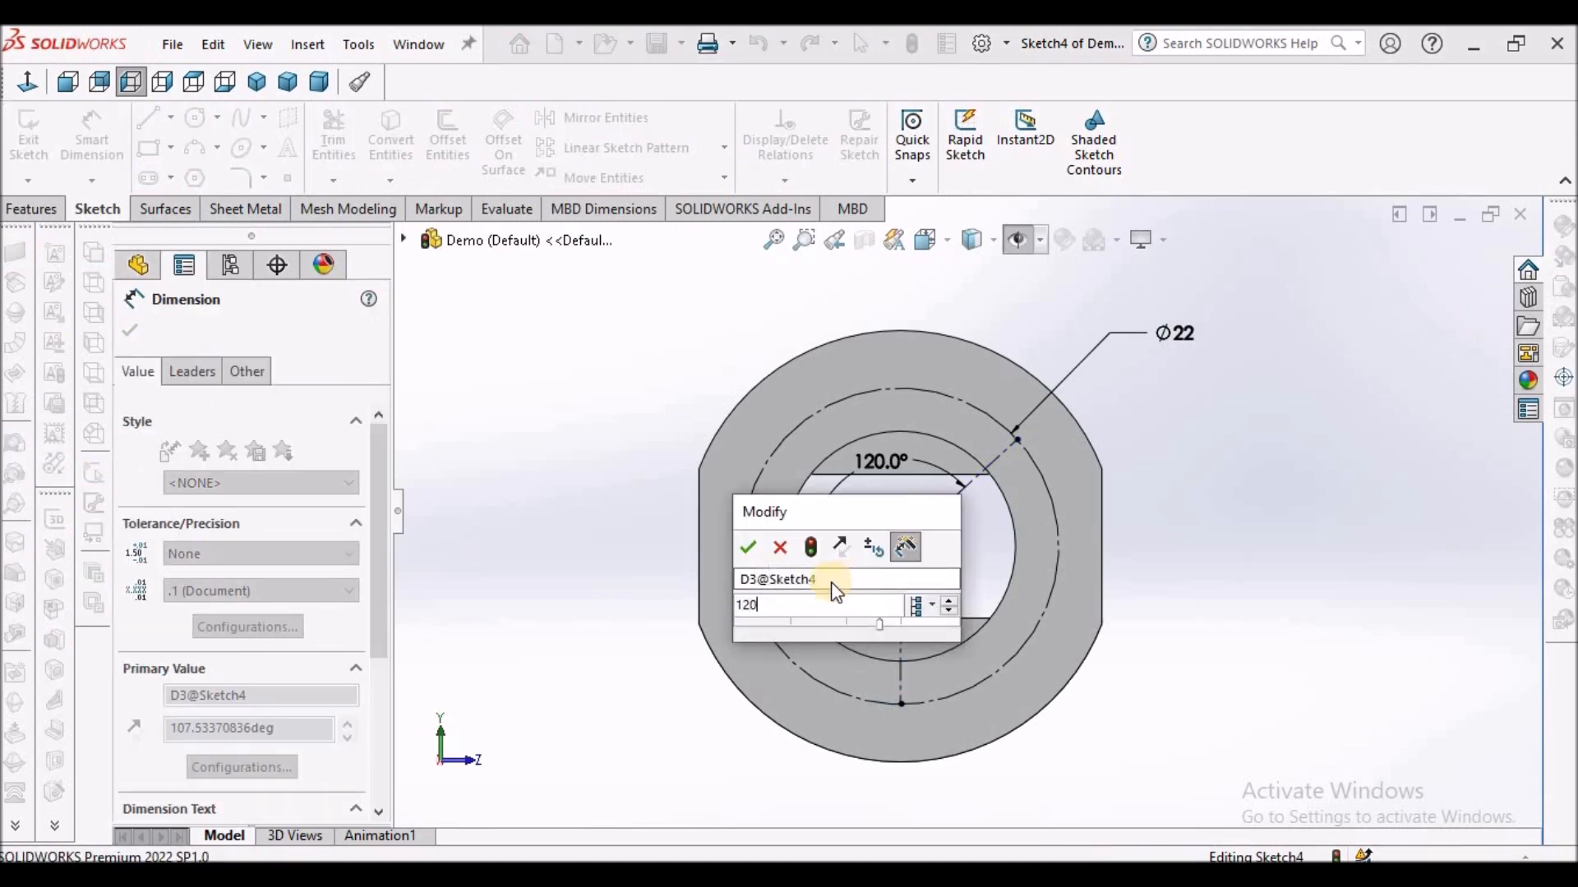
{"action": "key", "text": "Return"}
{"action": "left_click", "coordinate": [1356, 654]}
{"action": "key", "text": "Escape"}
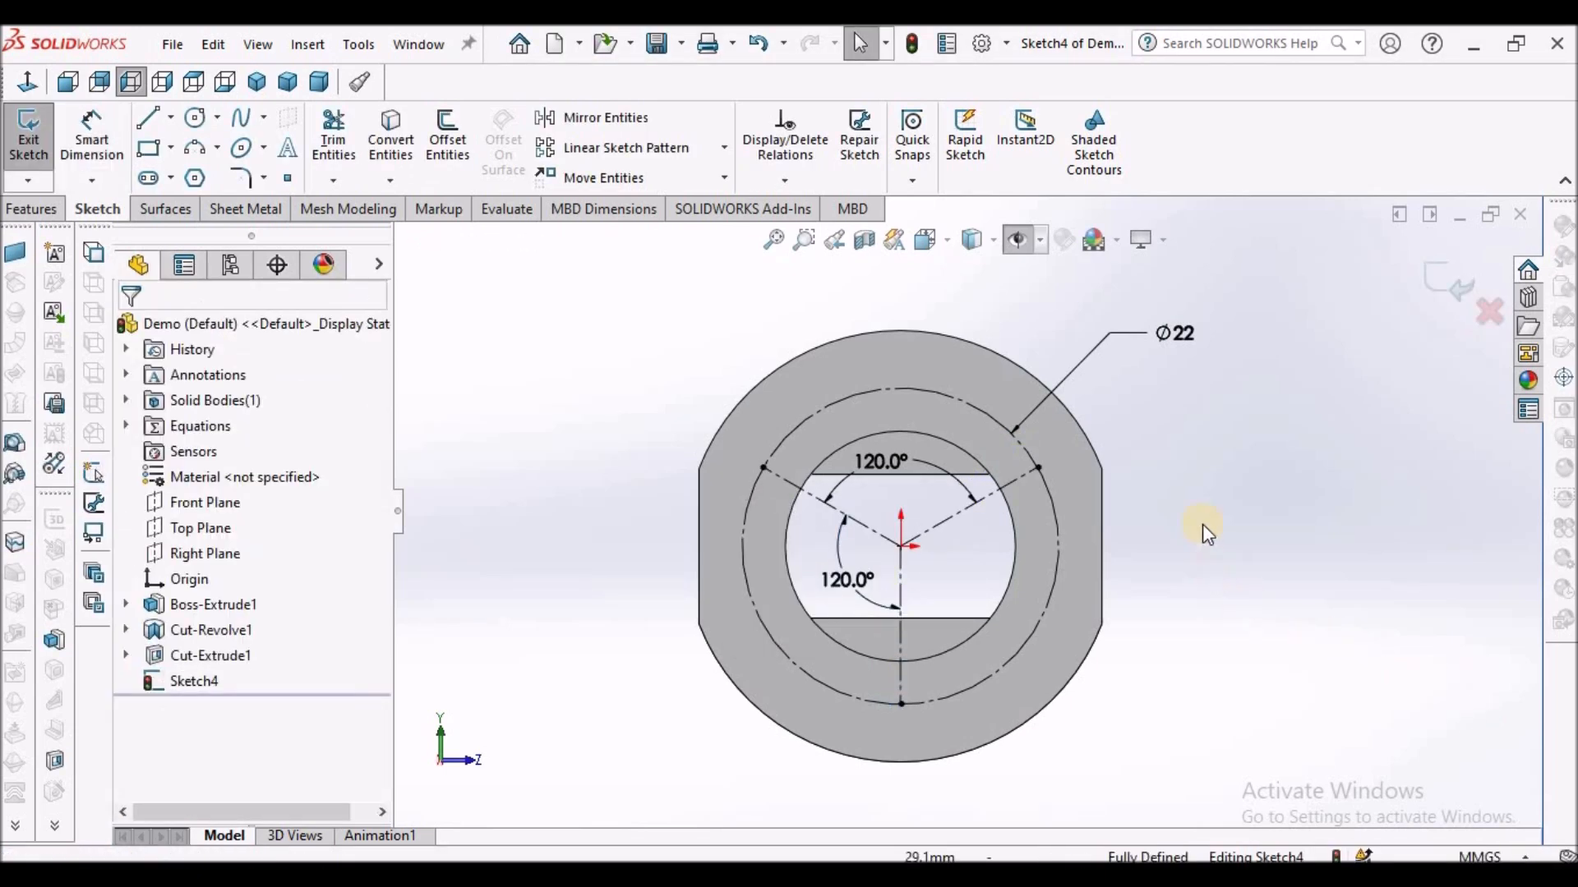
Finish the hole layout sketch and turn on the overall display of item types so the sketch shows on the part.
{"action": "scroll", "coordinate": [1204, 506], "scroll_direction": "up", "scroll_amount": 3}
{"action": "scroll", "coordinate": [1203, 506], "scroll_direction": "down", "scroll_amount": 2}
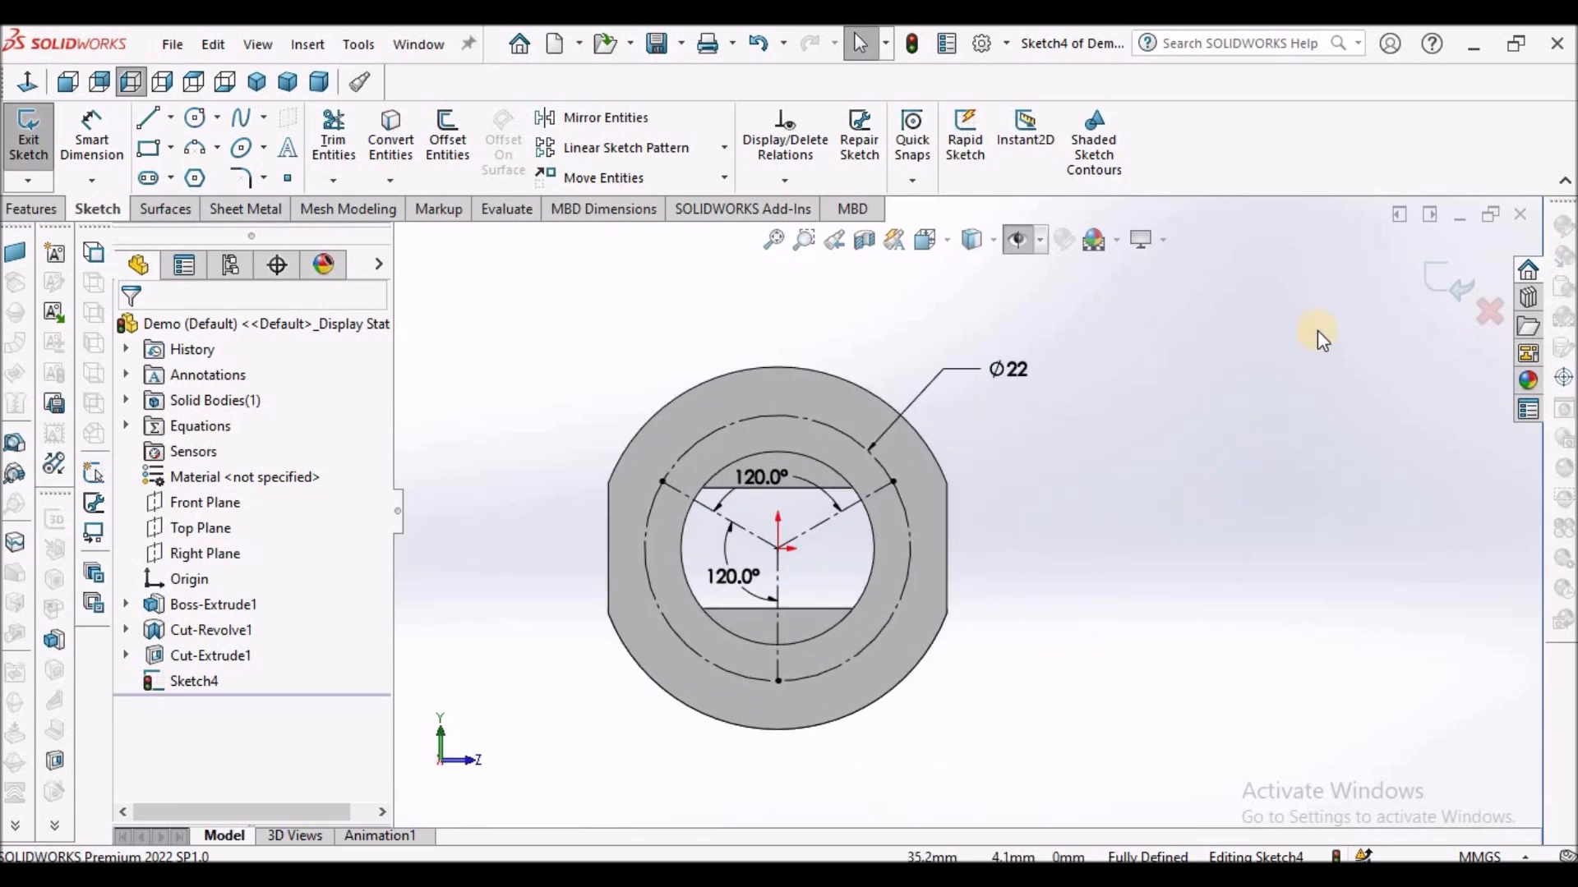
{"action": "left_click", "coordinate": [1445, 283]}
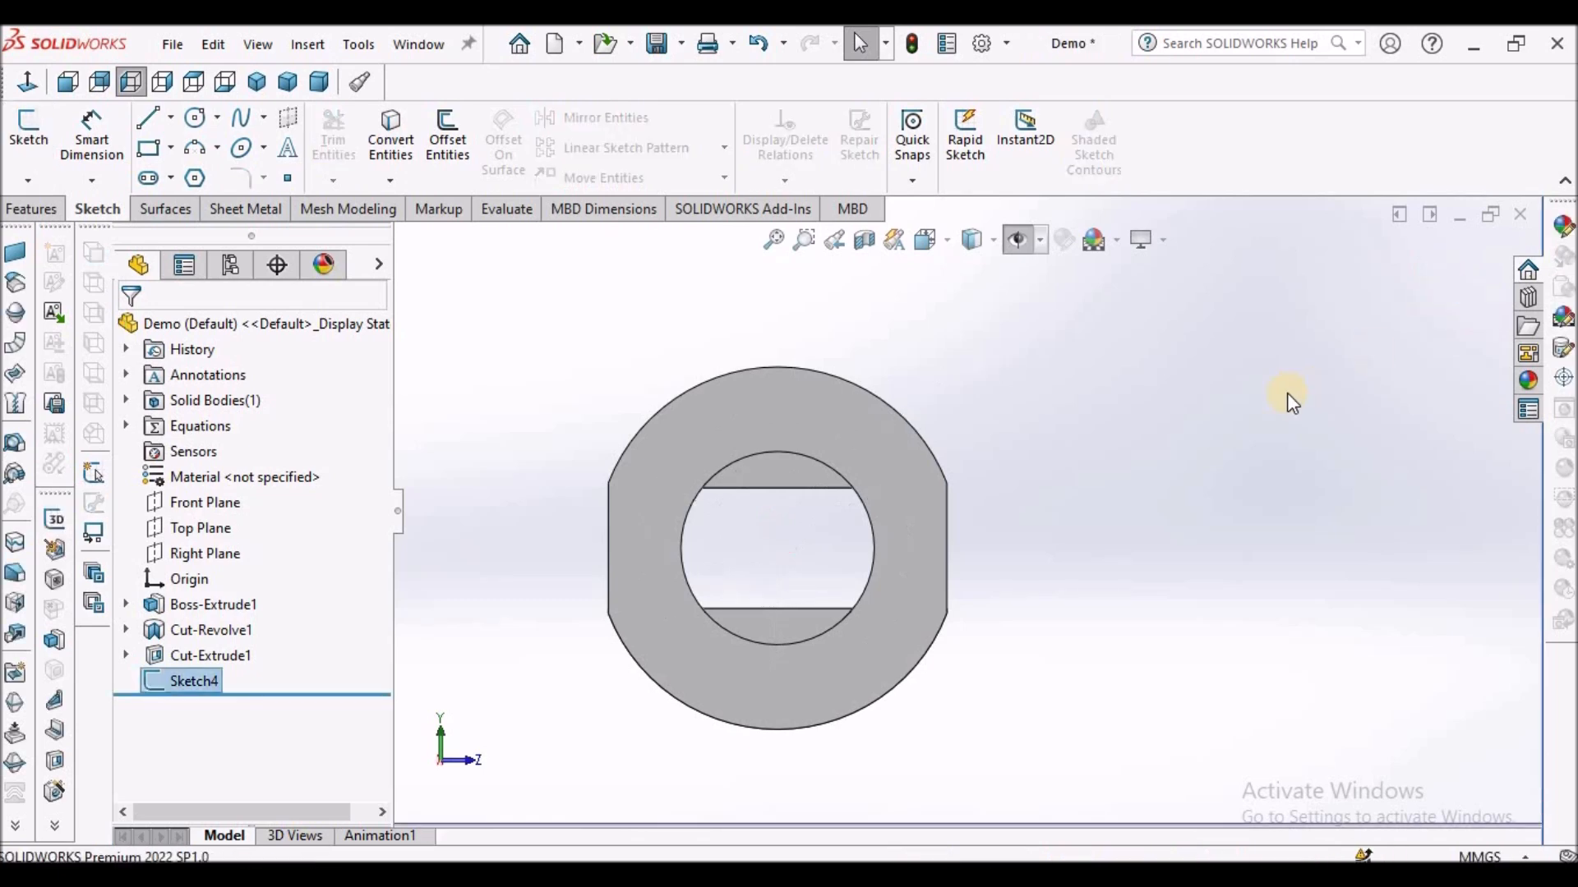
{"action": "mouse_move", "coordinate": [1212, 412]}
{"action": "middle_mouse_down"}
{"action": "mouse_move", "coordinate": [1200, 455]}
{"action": "mouse_move", "coordinate": [1215, 464]}
{"action": "mouse_move", "coordinate": [1213, 448]}
{"action": "middle_mouse_up"}
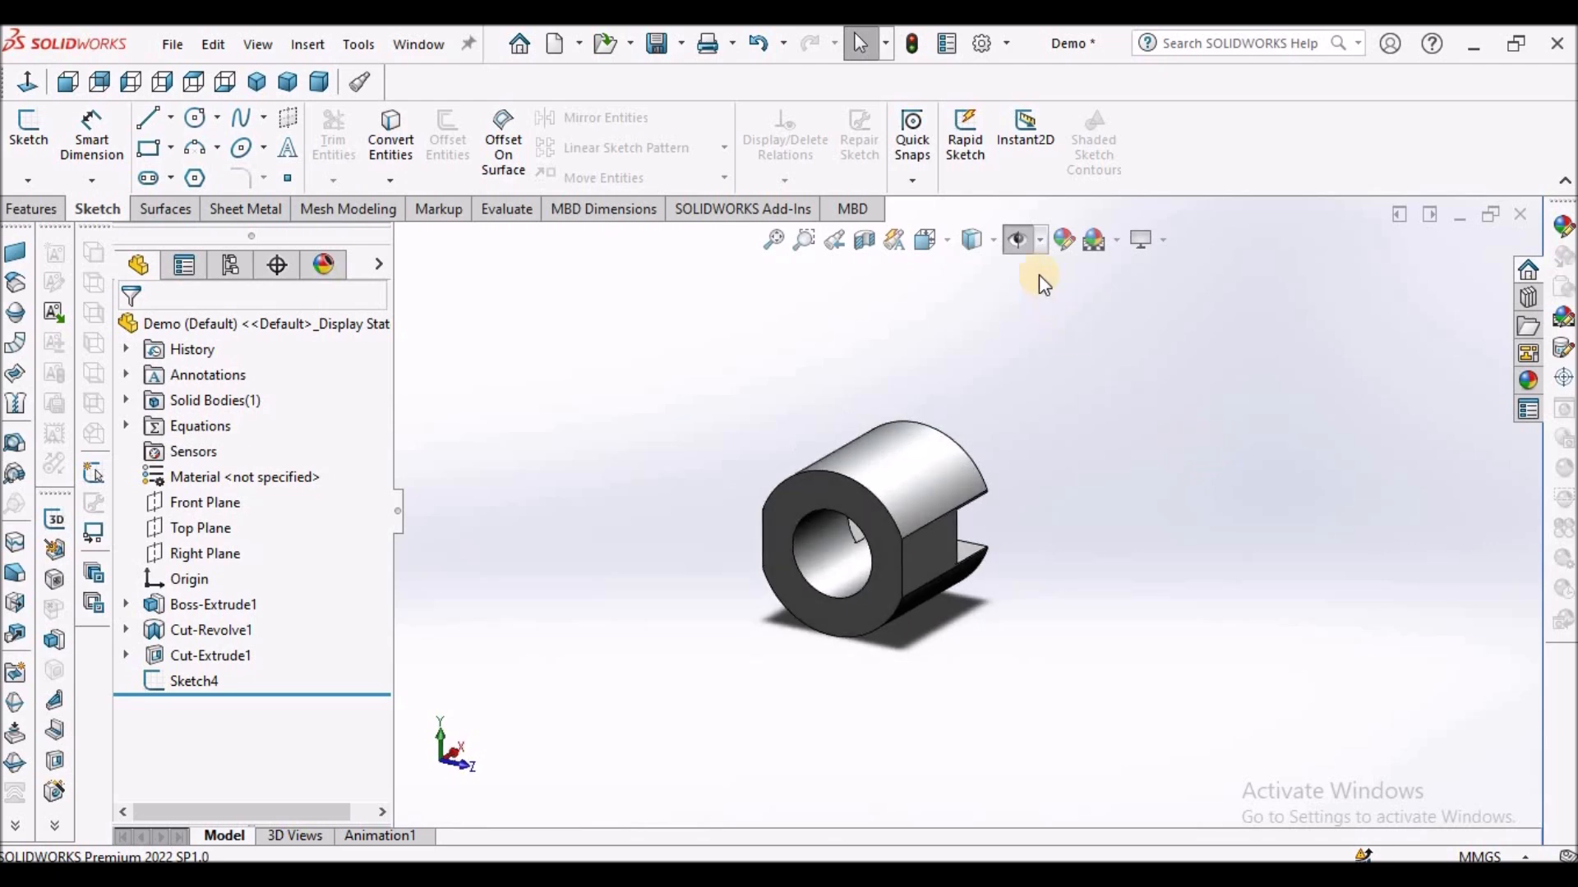
{"action": "left_click", "coordinate": [1041, 243]}
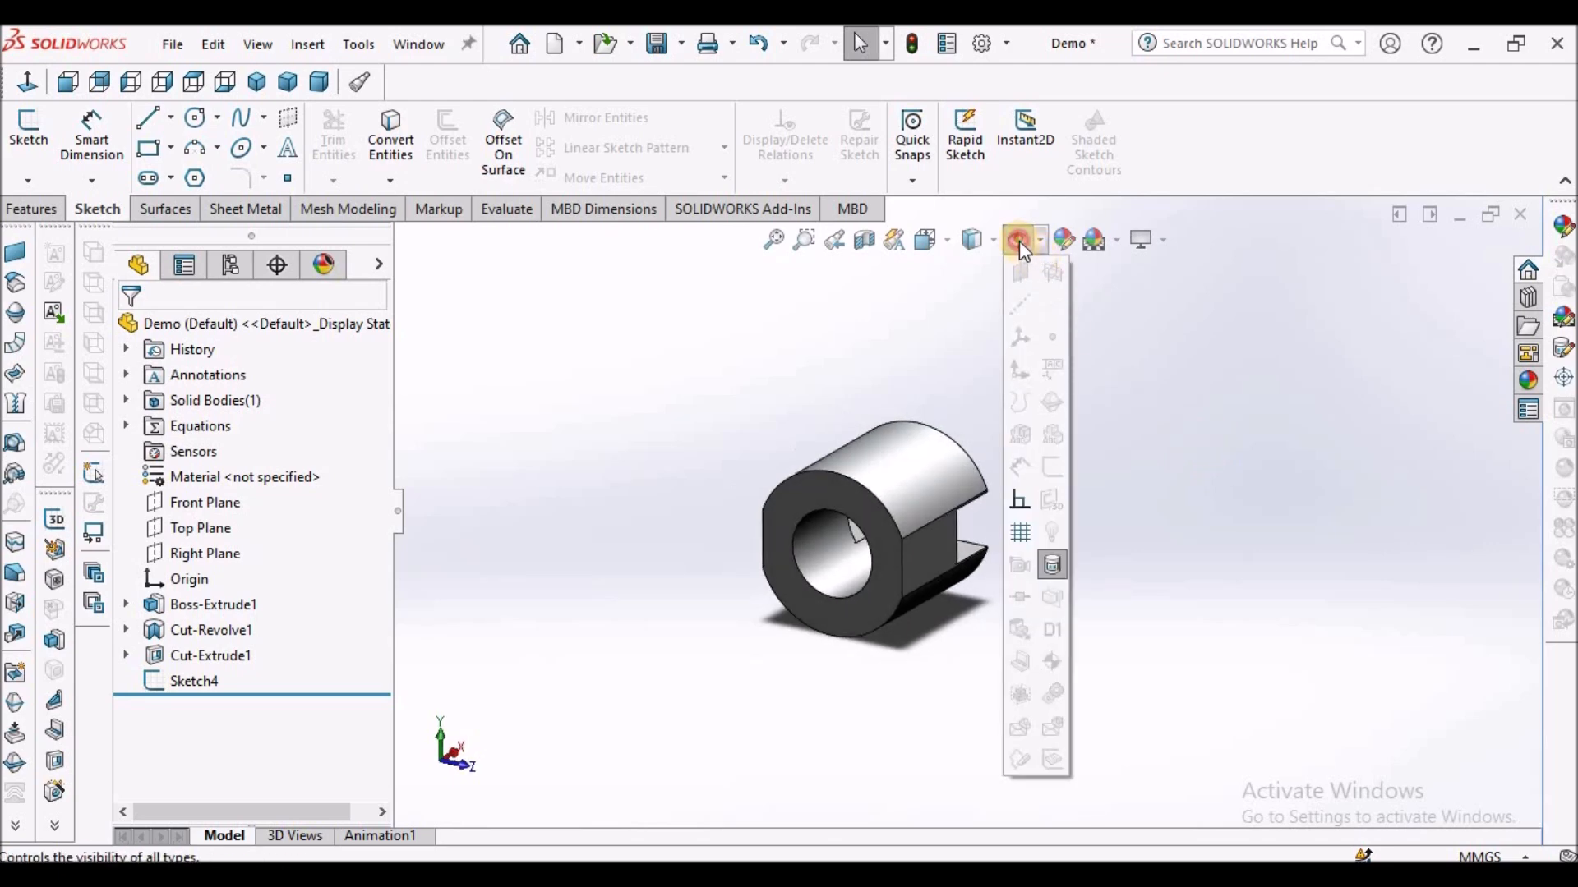
{"action": "left_click", "coordinate": [1019, 239]}
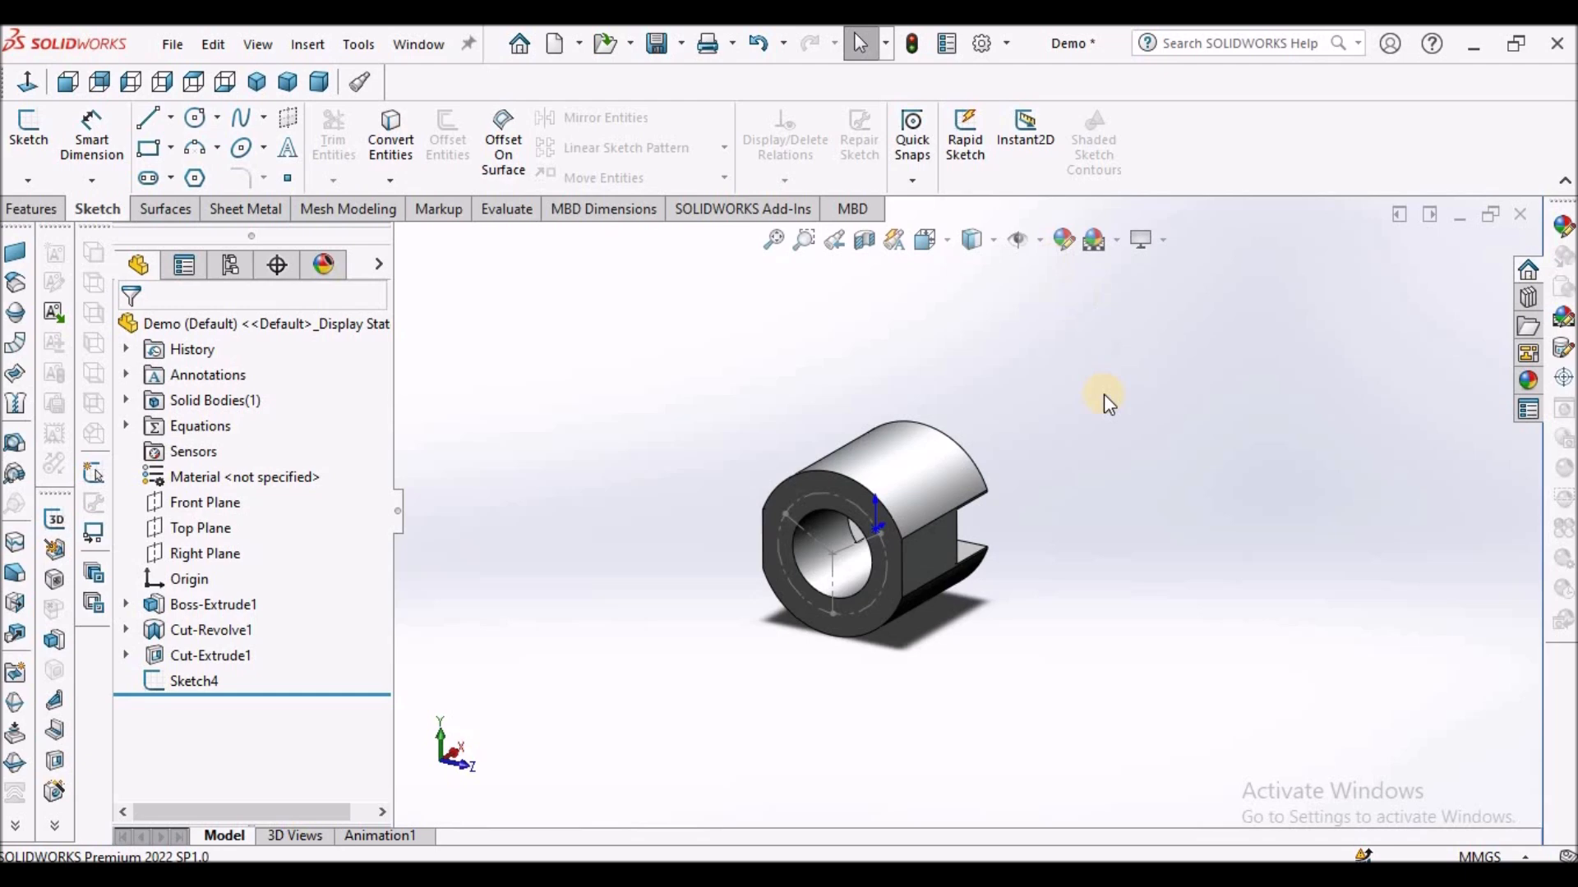
{"action": "scroll", "coordinate": [896, 522], "scroll_direction": "down", "scroll_amount": 3}
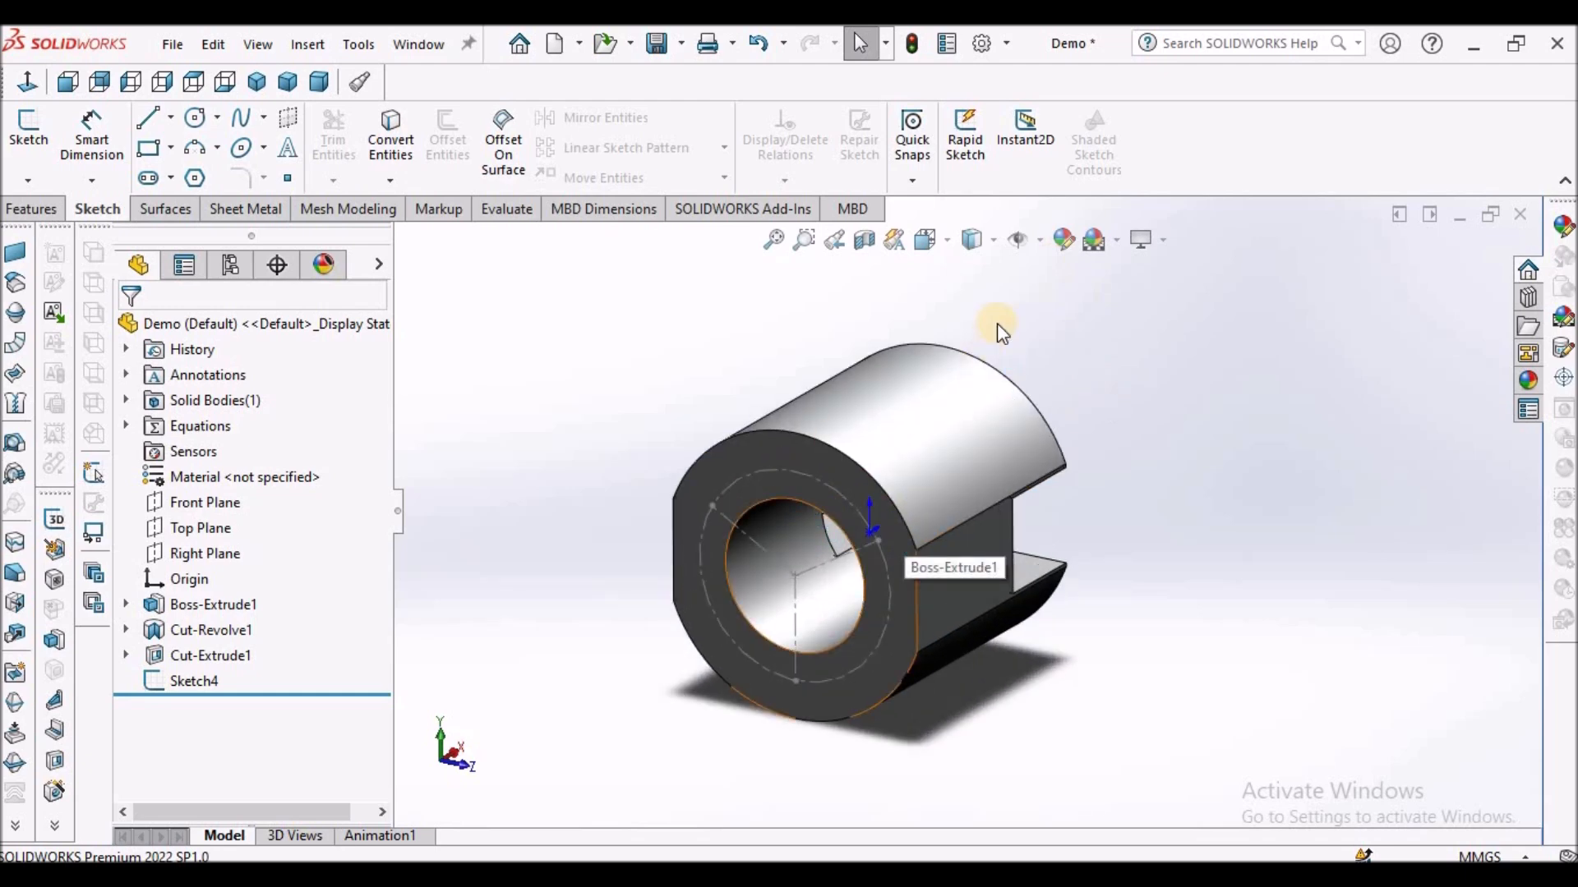
Toggle the display of sketches off and back on.
{"action": "left_click", "coordinate": [1041, 241]}
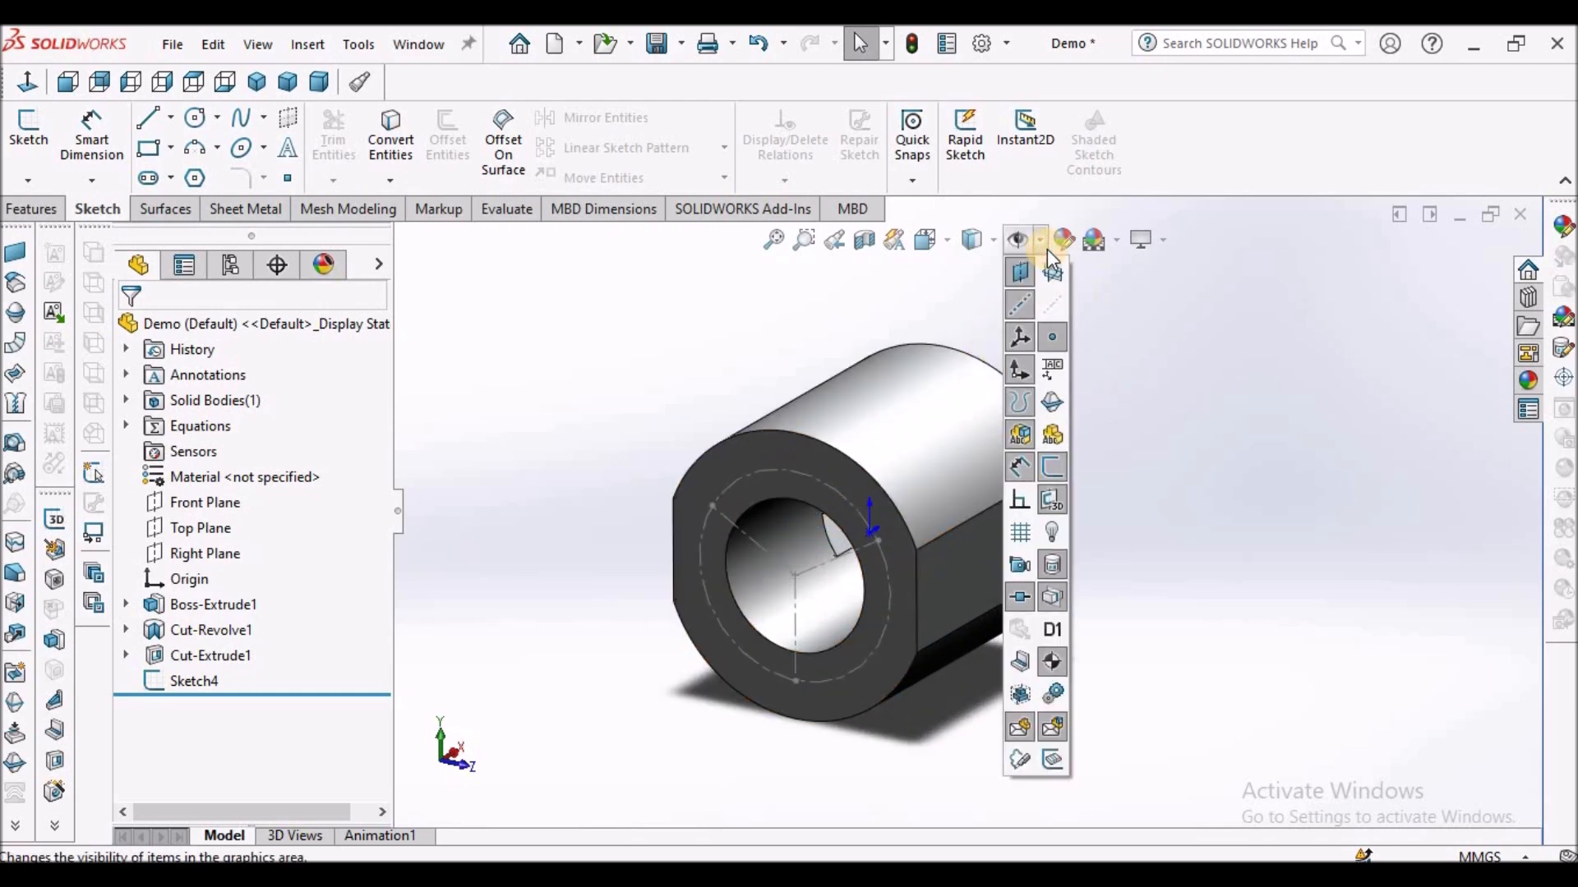
{"action": "left_click", "coordinate": [1048, 469]}
{"action": "left_click", "coordinate": [1047, 467]}
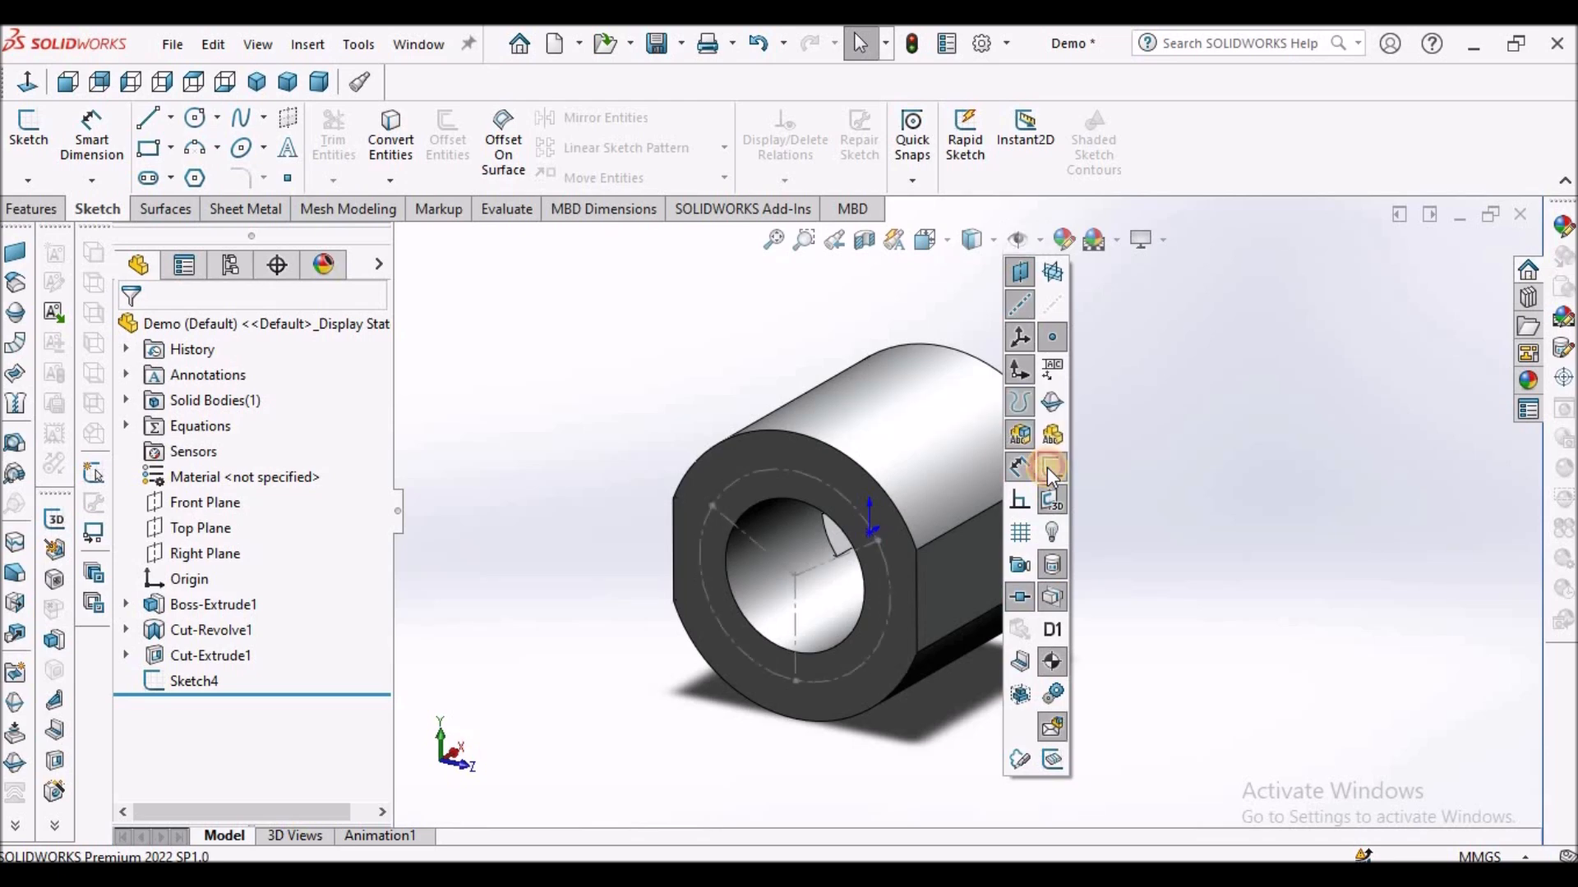
{"action": "left_click", "coordinate": [1171, 471]}
Start a Hole Wizard feature and select the countersink hole type.
{"action": "scroll", "coordinate": [1171, 471], "scroll_direction": "up", "scroll_amount": 3}
{"action": "middle_click_drag", "start_coordinate": [1171, 456], "coordinate": [1205, 434]}
{"action": "left_click", "coordinate": [48, 214]}
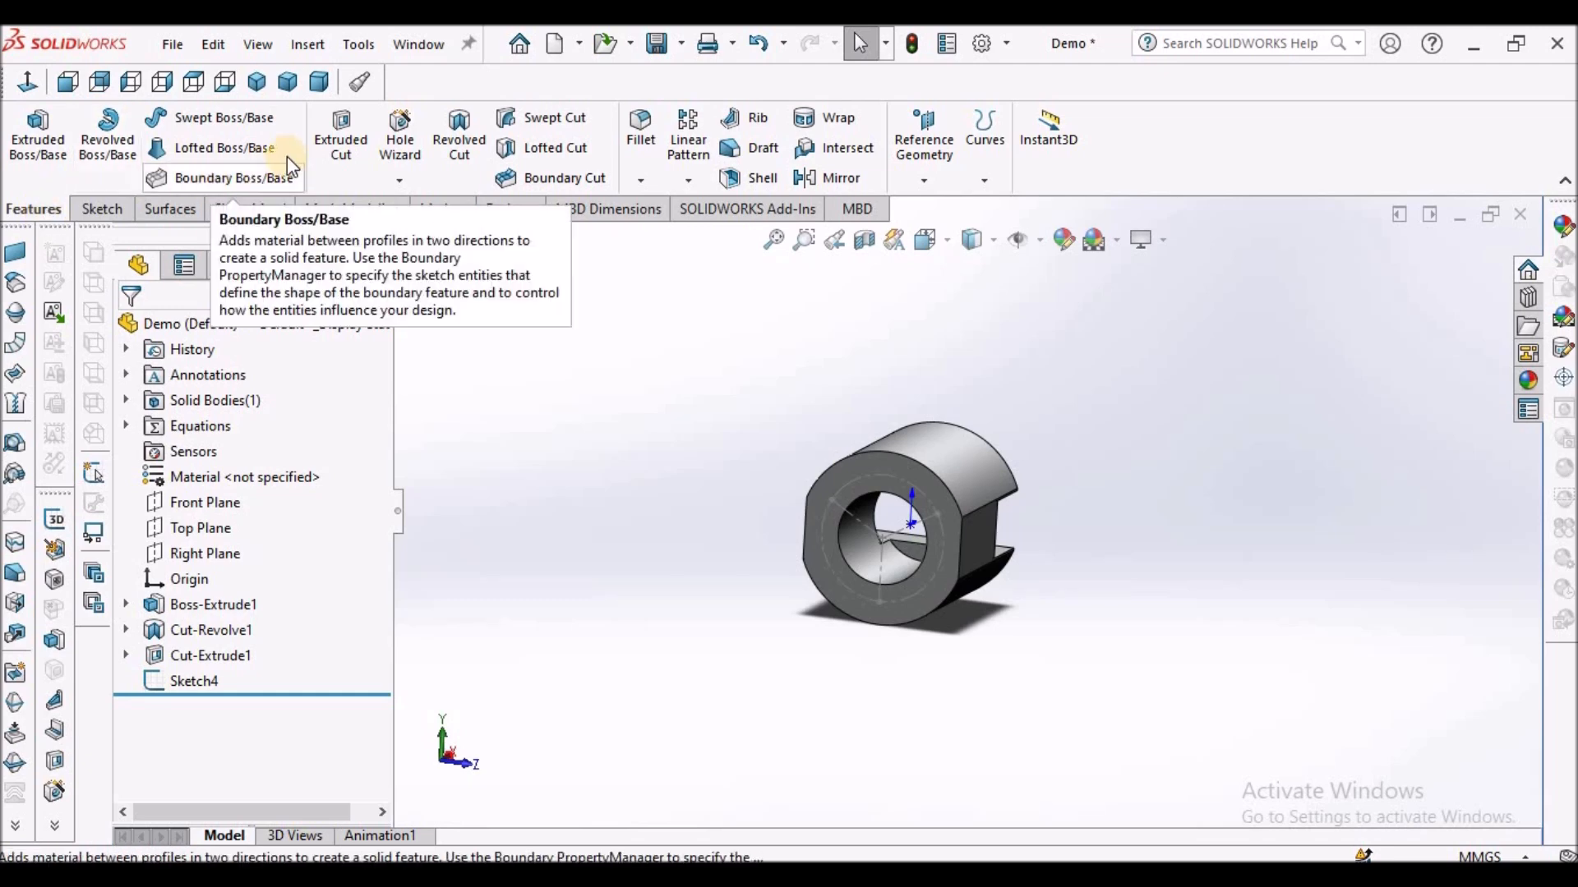
{"action": "left_click", "coordinate": [415, 152]}
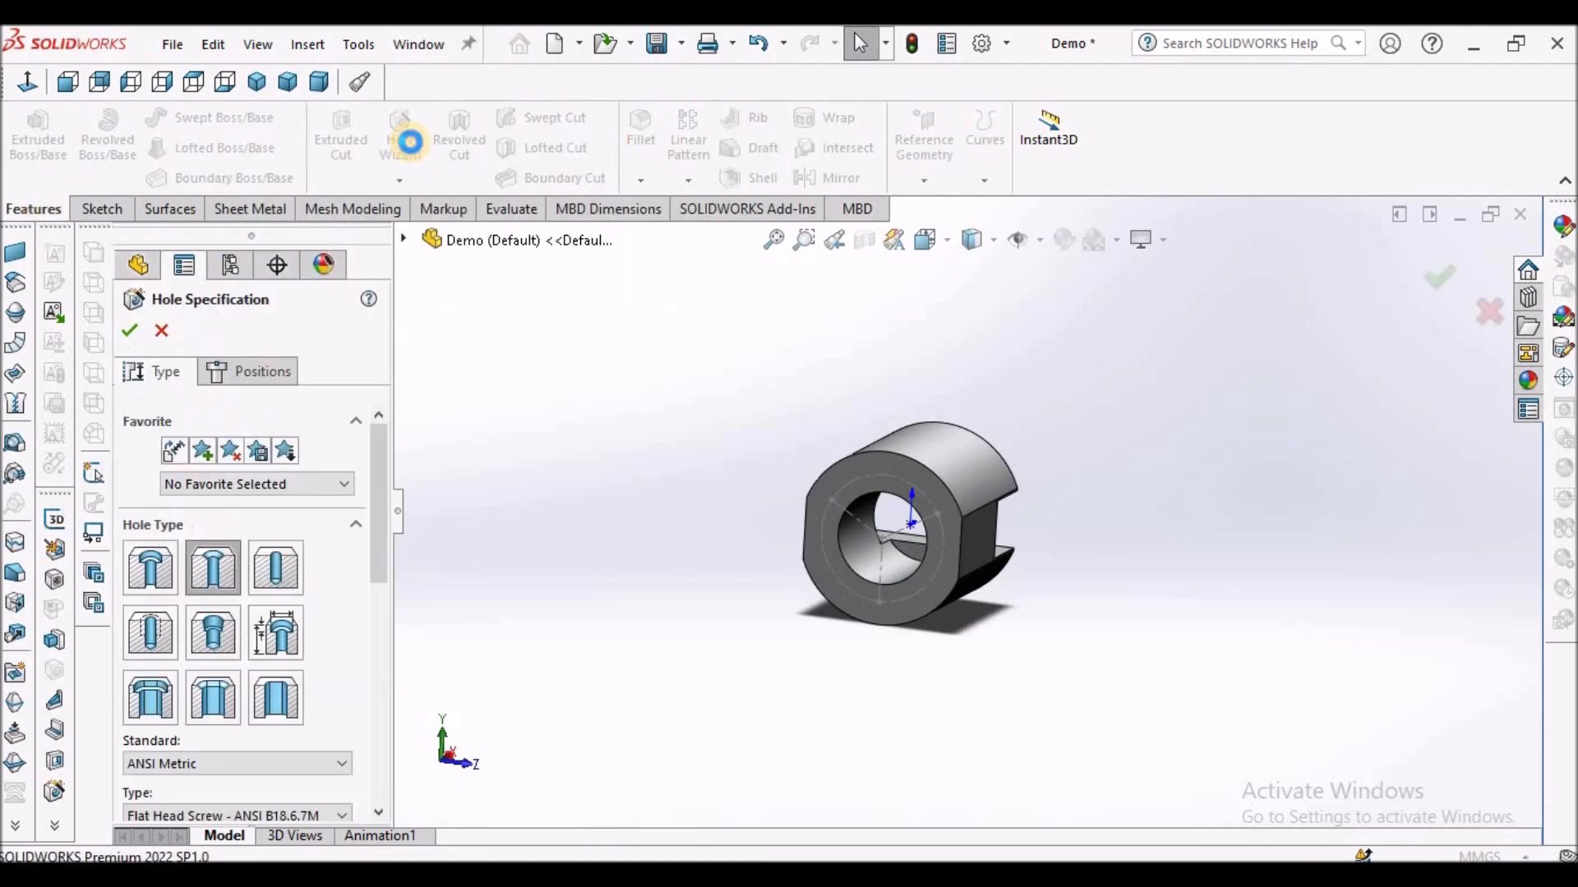
{"action": "left_click", "coordinate": [217, 567]}
Set the hole's end condition to Blind with a depth of 20 mm, keeping size M2.
{"action": "left_click_drag", "start_coordinate": [388, 564], "coordinate": [383, 700]}
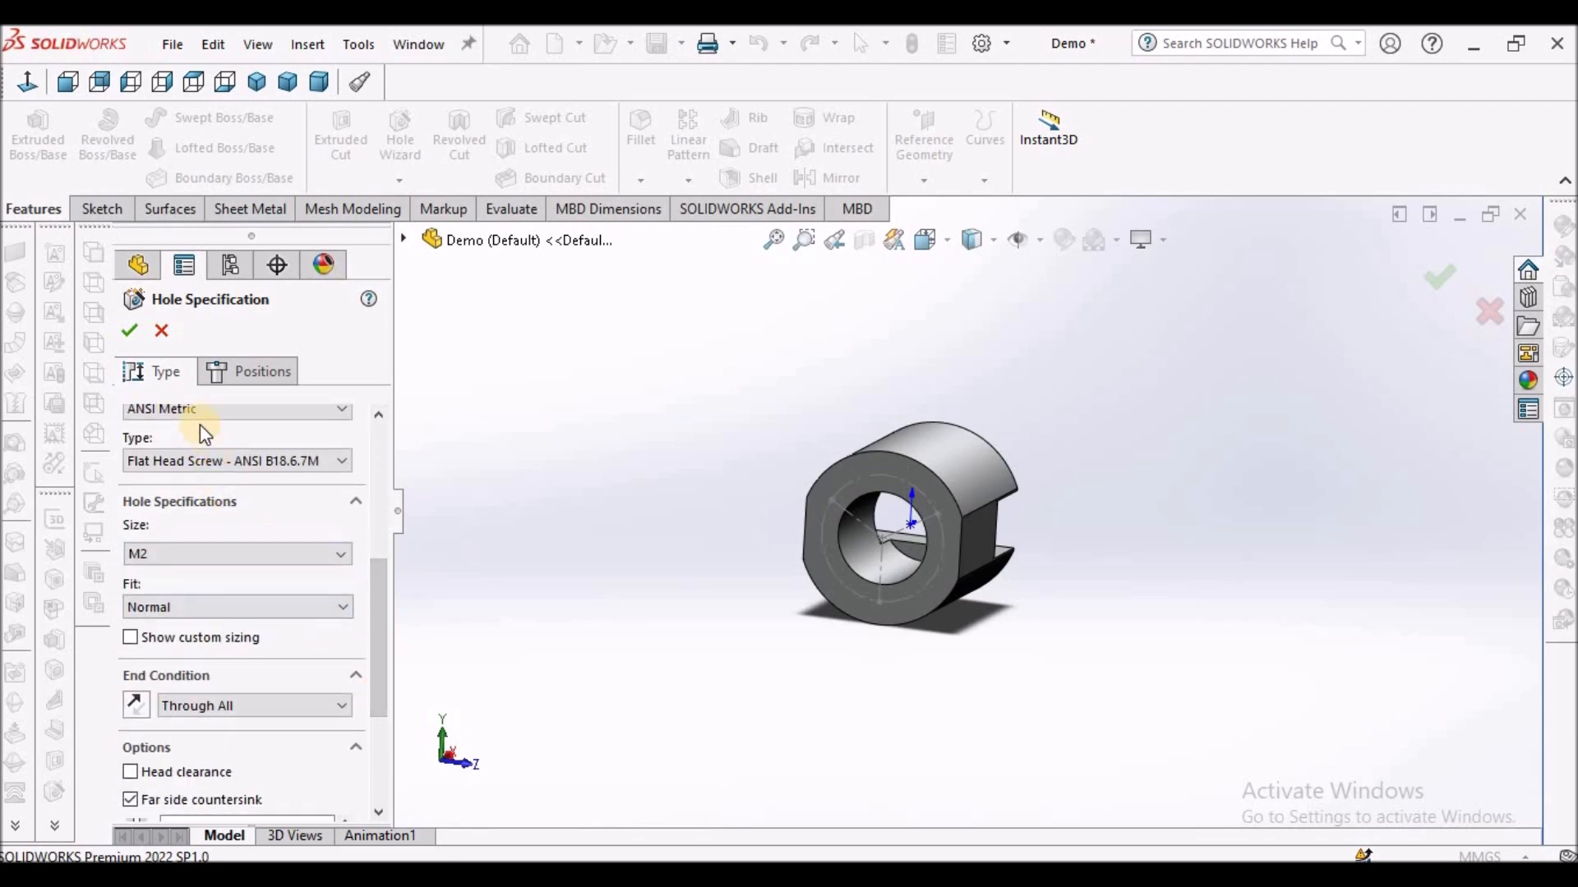
{"action": "mouse_move", "coordinate": [381, 613]}
{"action": "left_mouse_down"}
{"action": "mouse_move", "coordinate": [383, 570]}
{"action": "mouse_move", "coordinate": [387, 625]}
{"action": "left_mouse_up"}
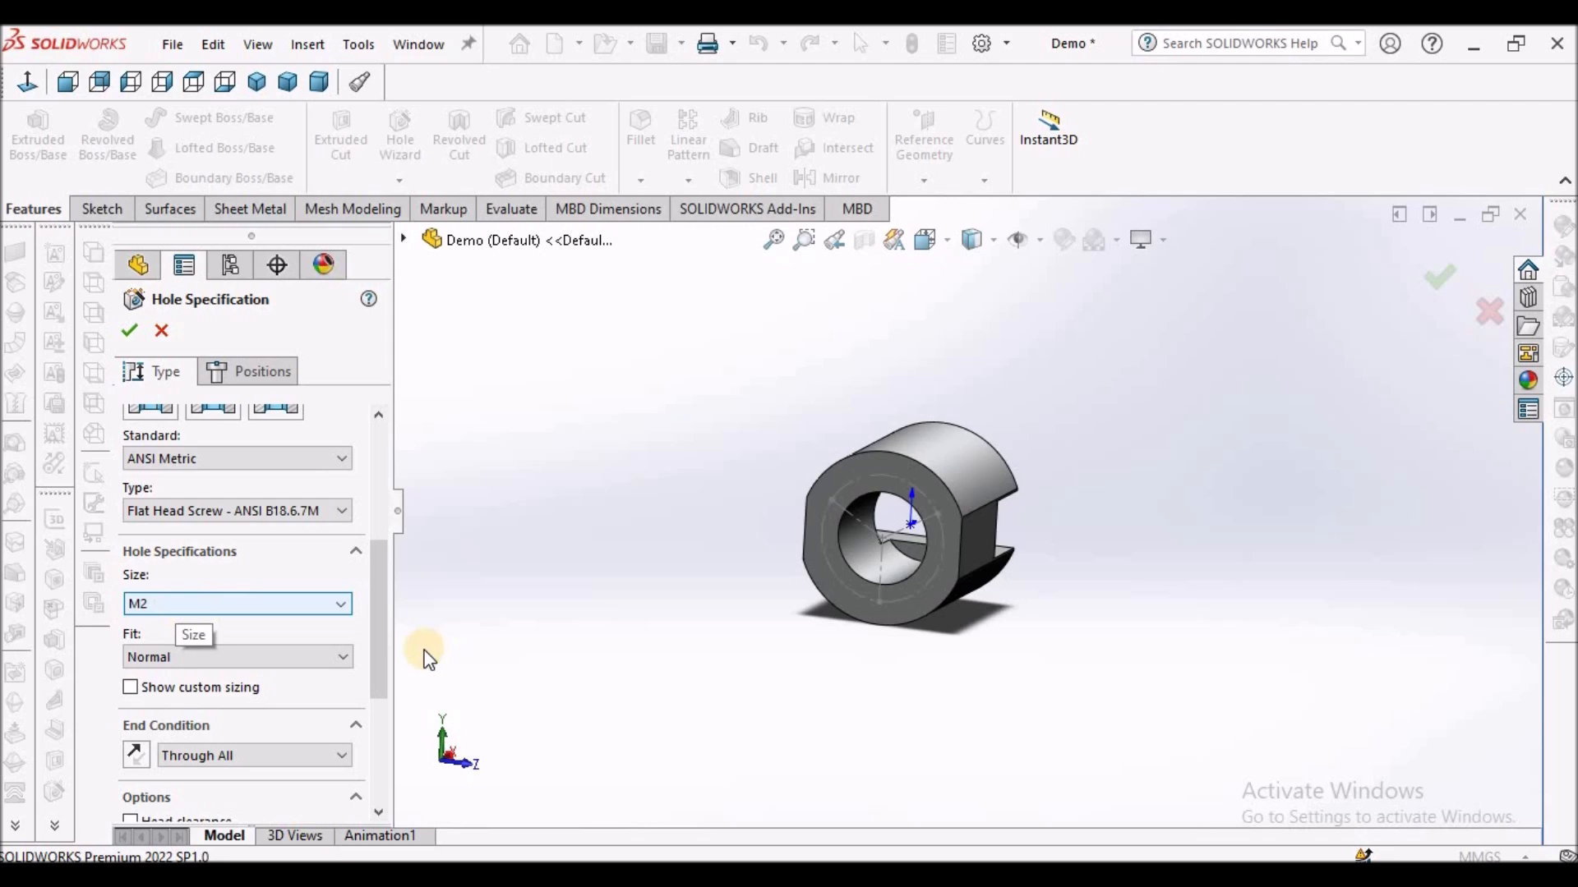
{"action": "left_click_drag", "start_coordinate": [378, 680], "coordinate": [382, 727]}
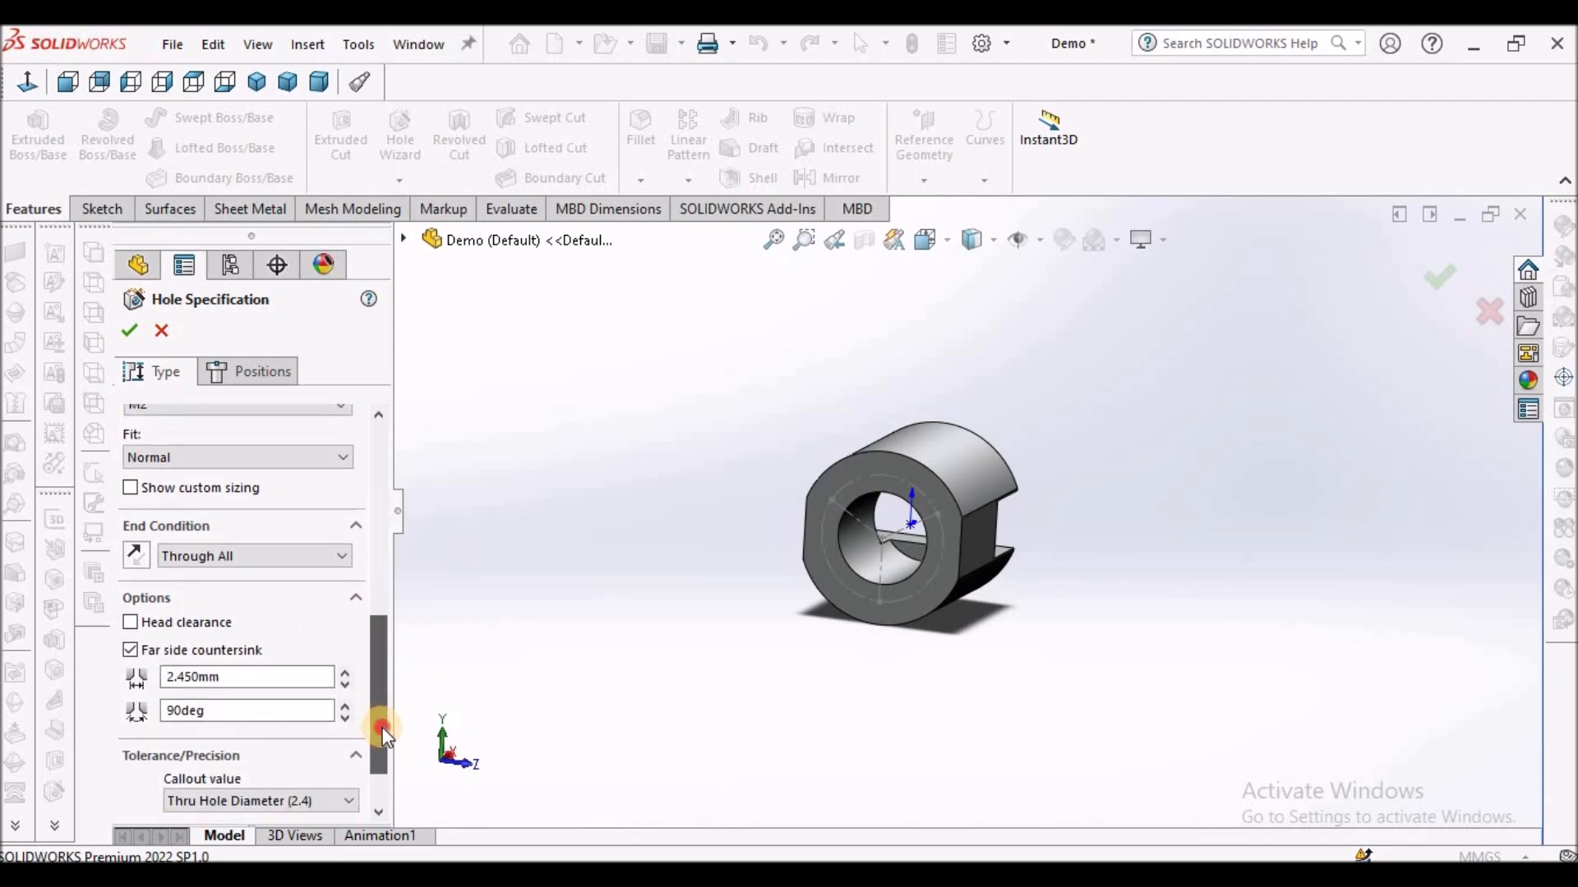
{"action": "left_click", "coordinate": [343, 556]}
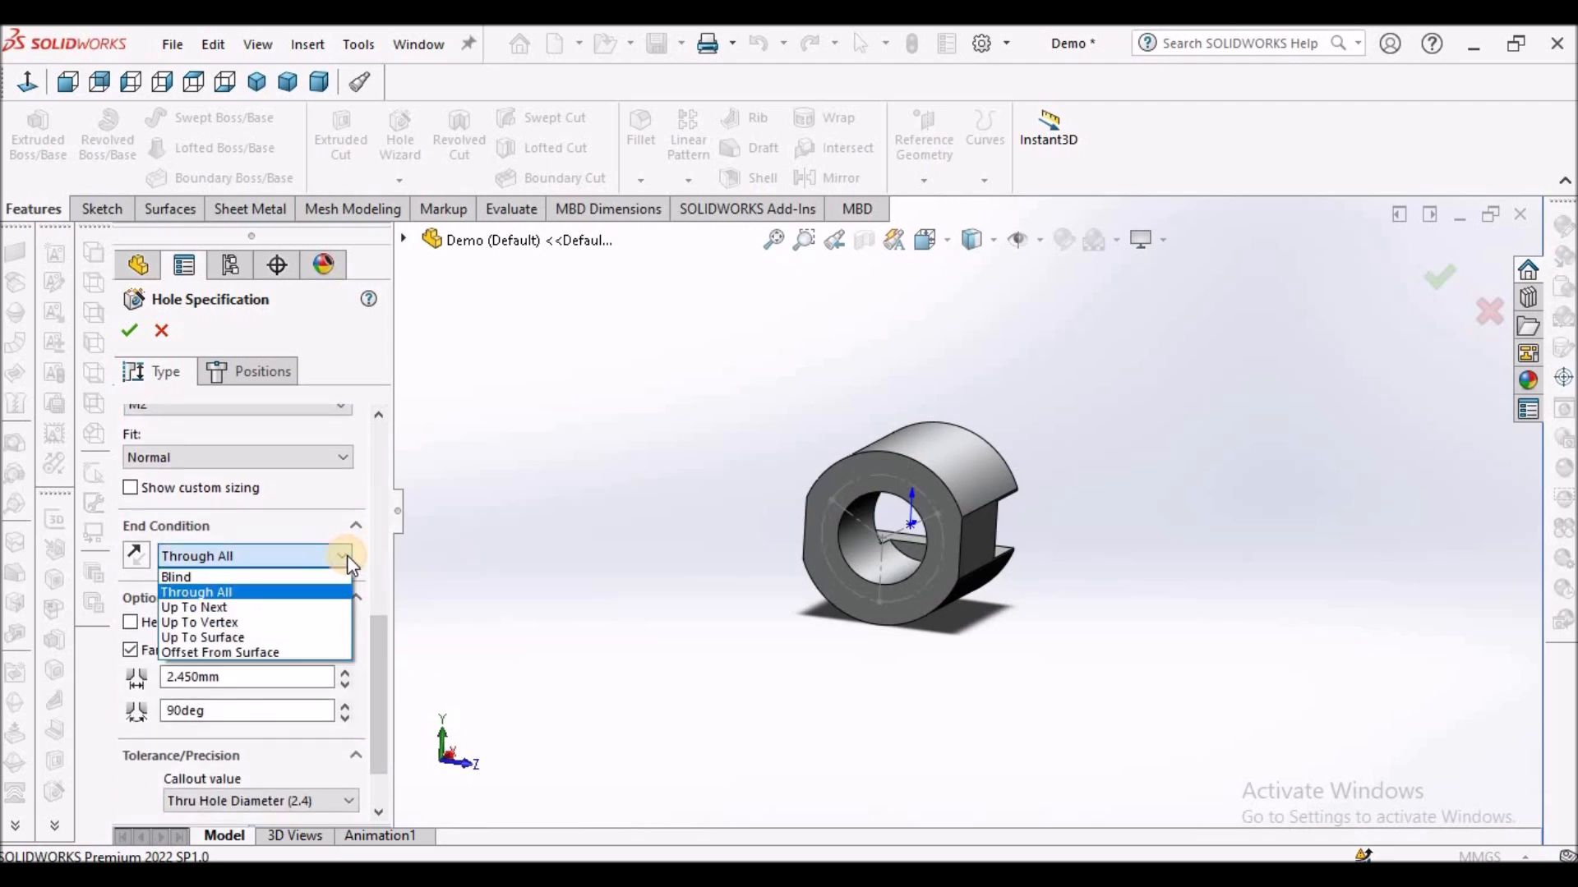
{"action": "left_click", "coordinate": [196, 576]}
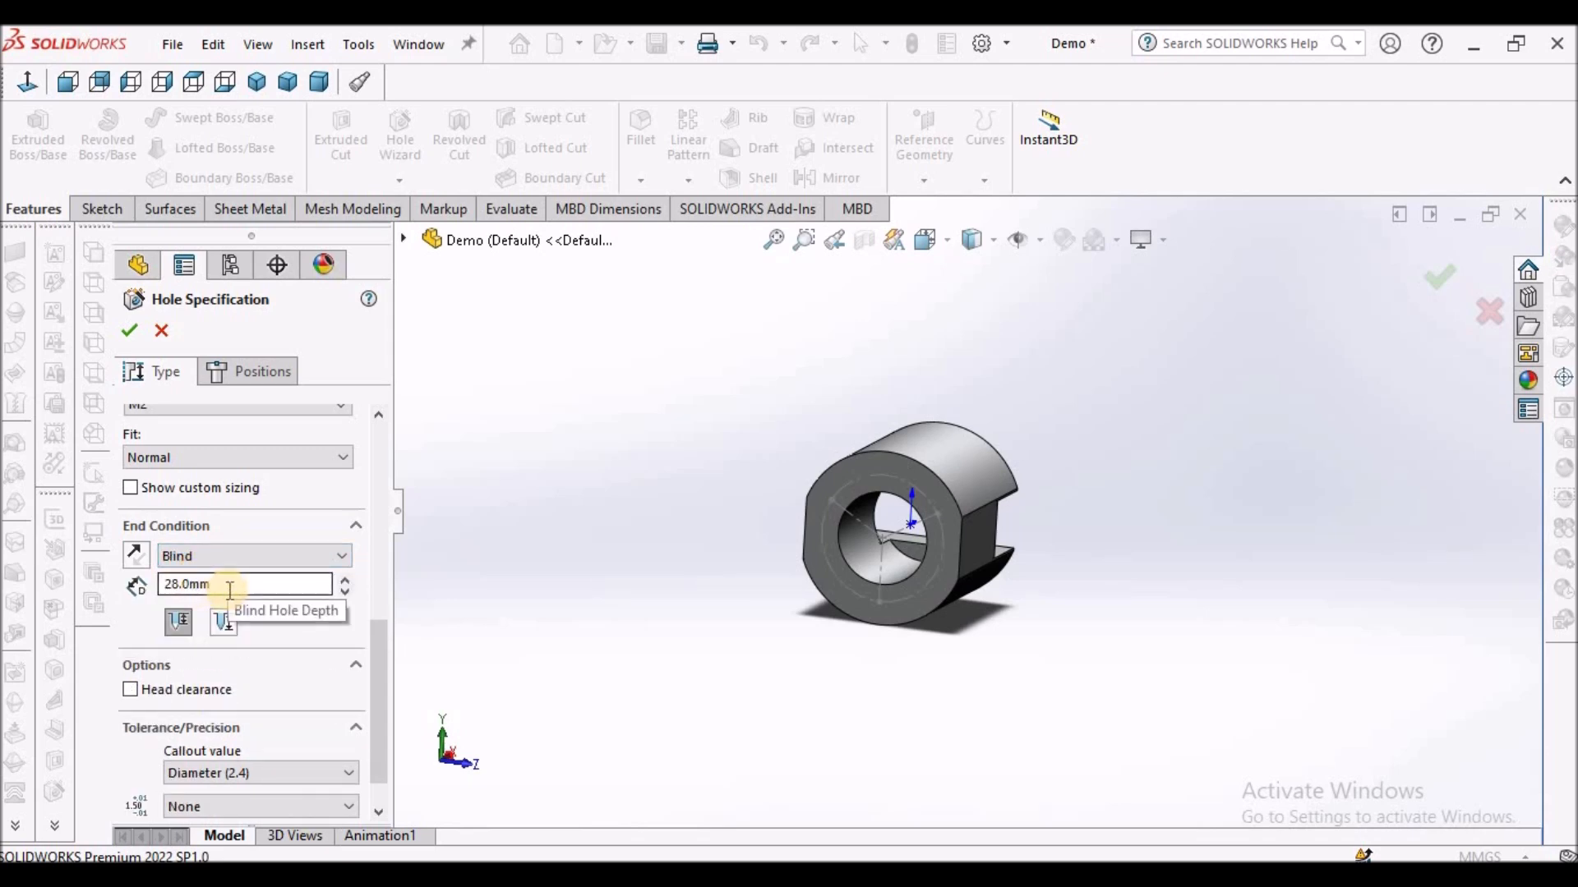
{"action": "double_click", "coordinate": [233, 586]}
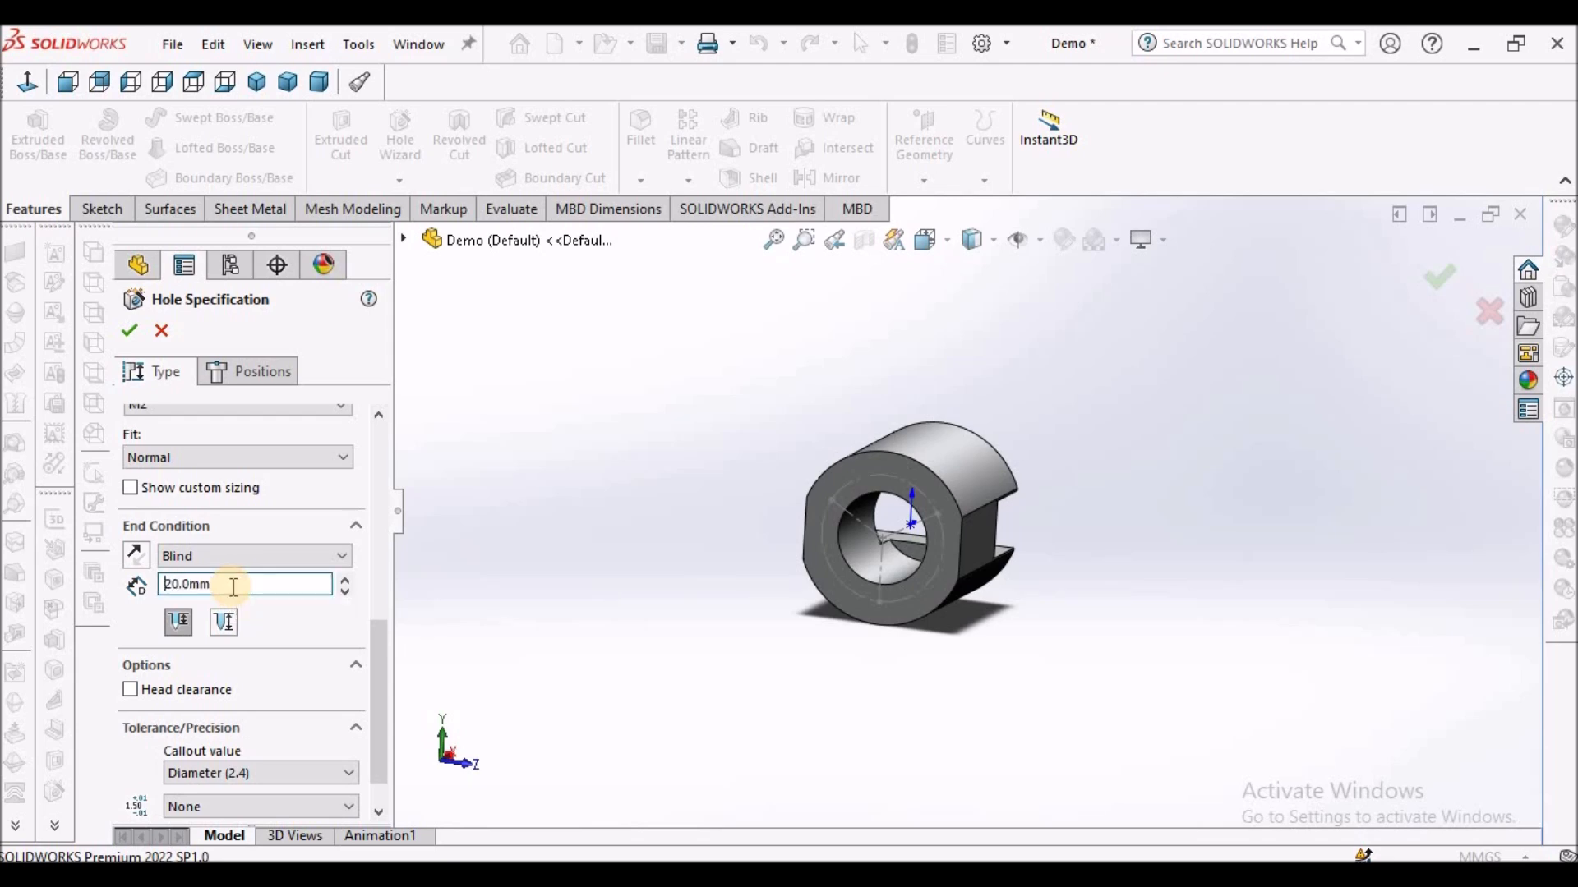
{"action": "left_click_drag", "start_coordinate": [380, 633], "coordinate": [493, 505]}
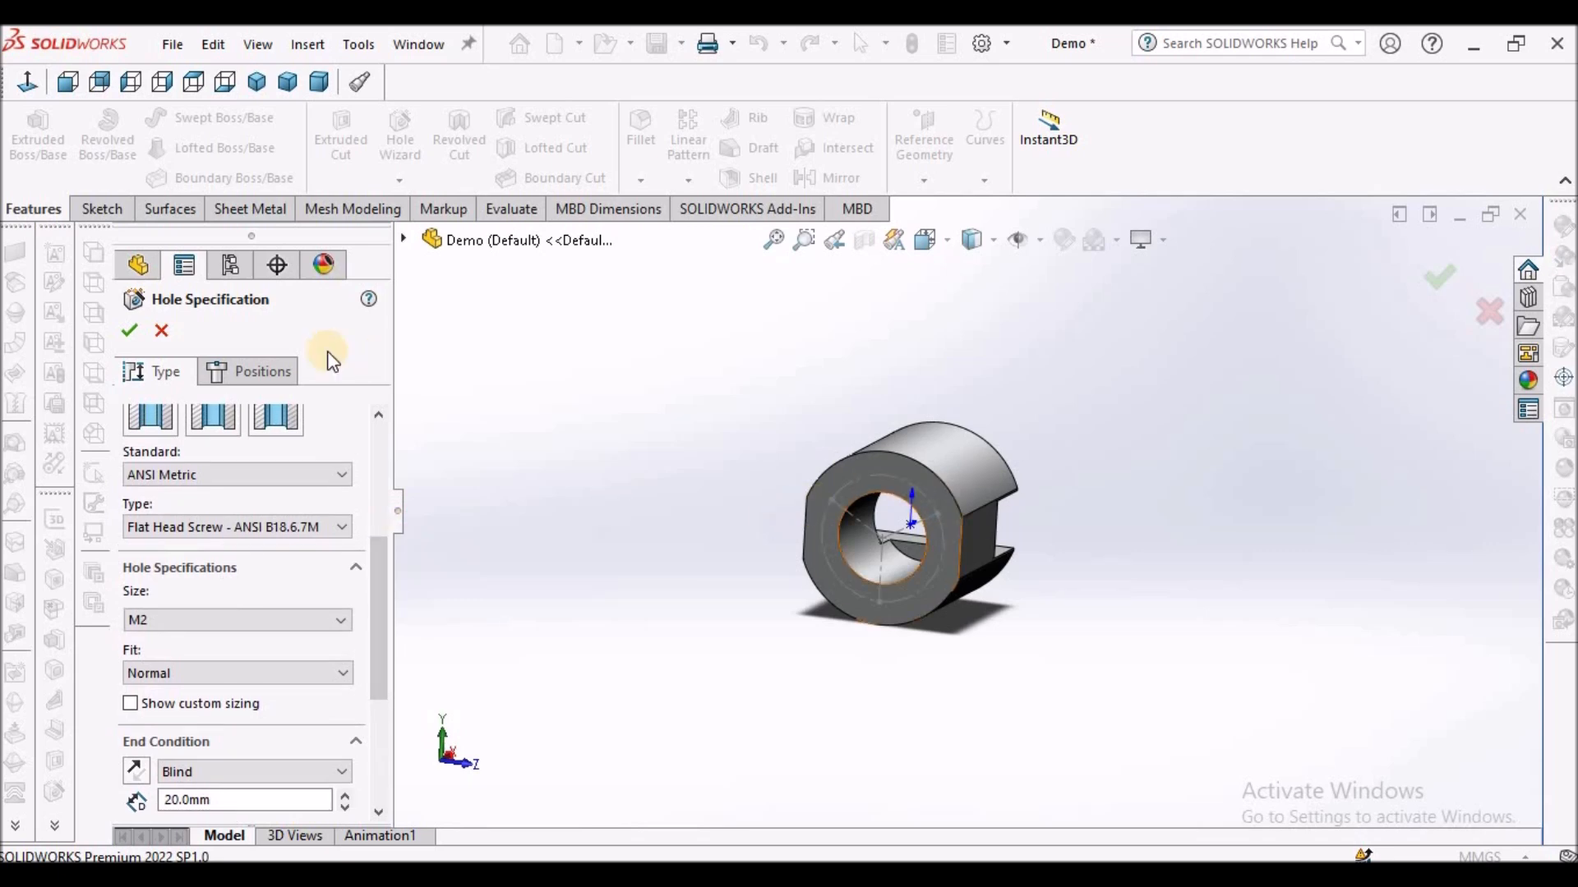
Begin positioning the countersunk holes in a 3D sketch on the ring-shaped end face.
{"action": "left_click", "coordinate": [277, 374]}
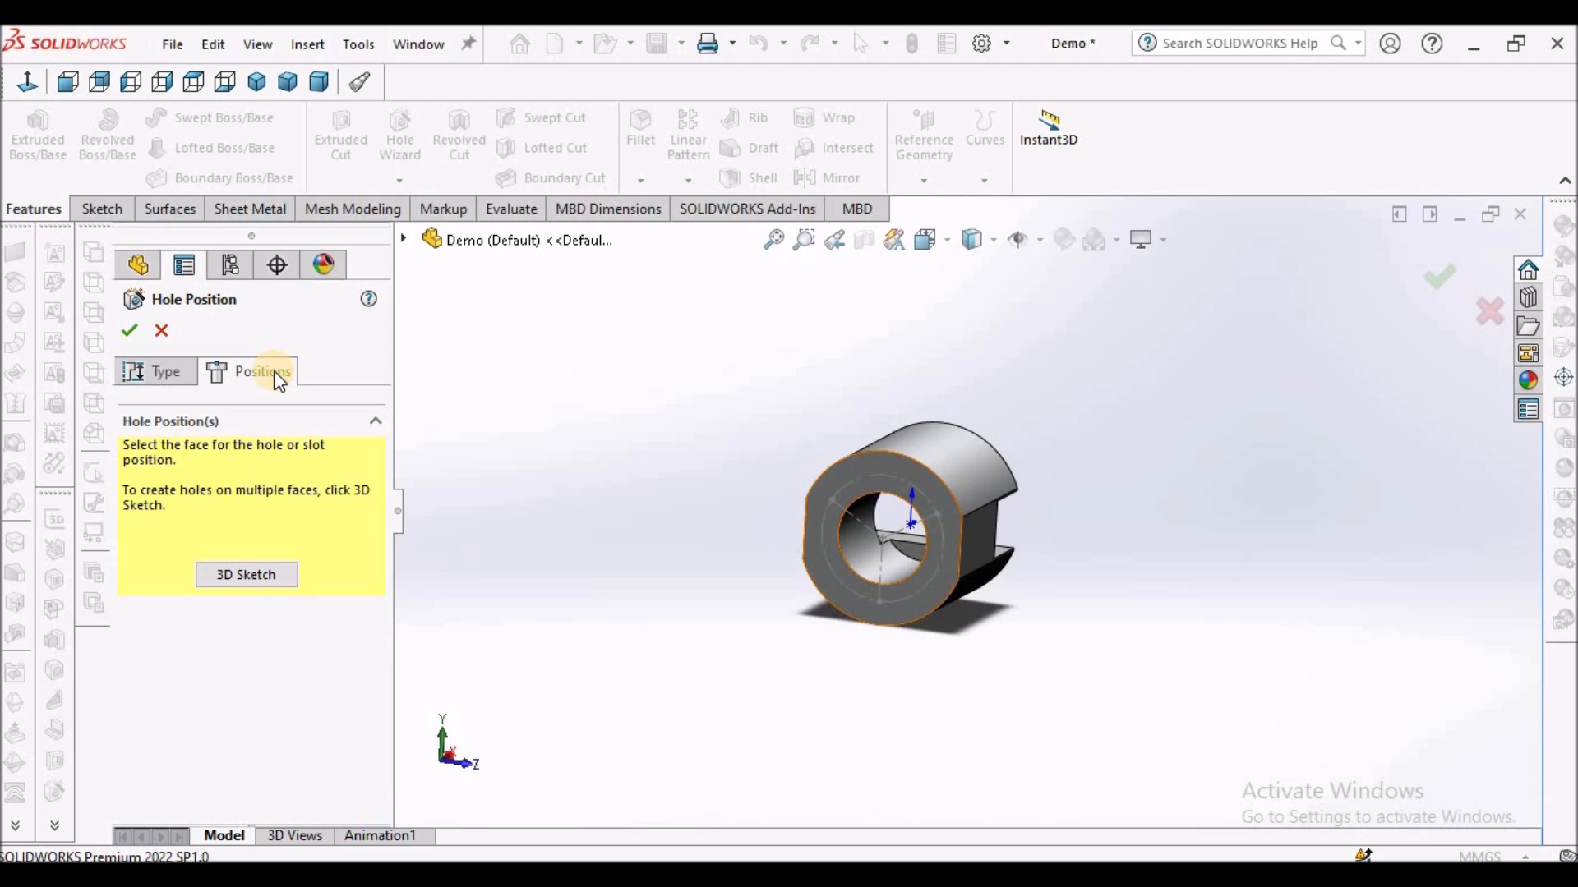
{"action": "scroll", "coordinate": [961, 530], "scroll_direction": "down", "scroll_amount": 6}
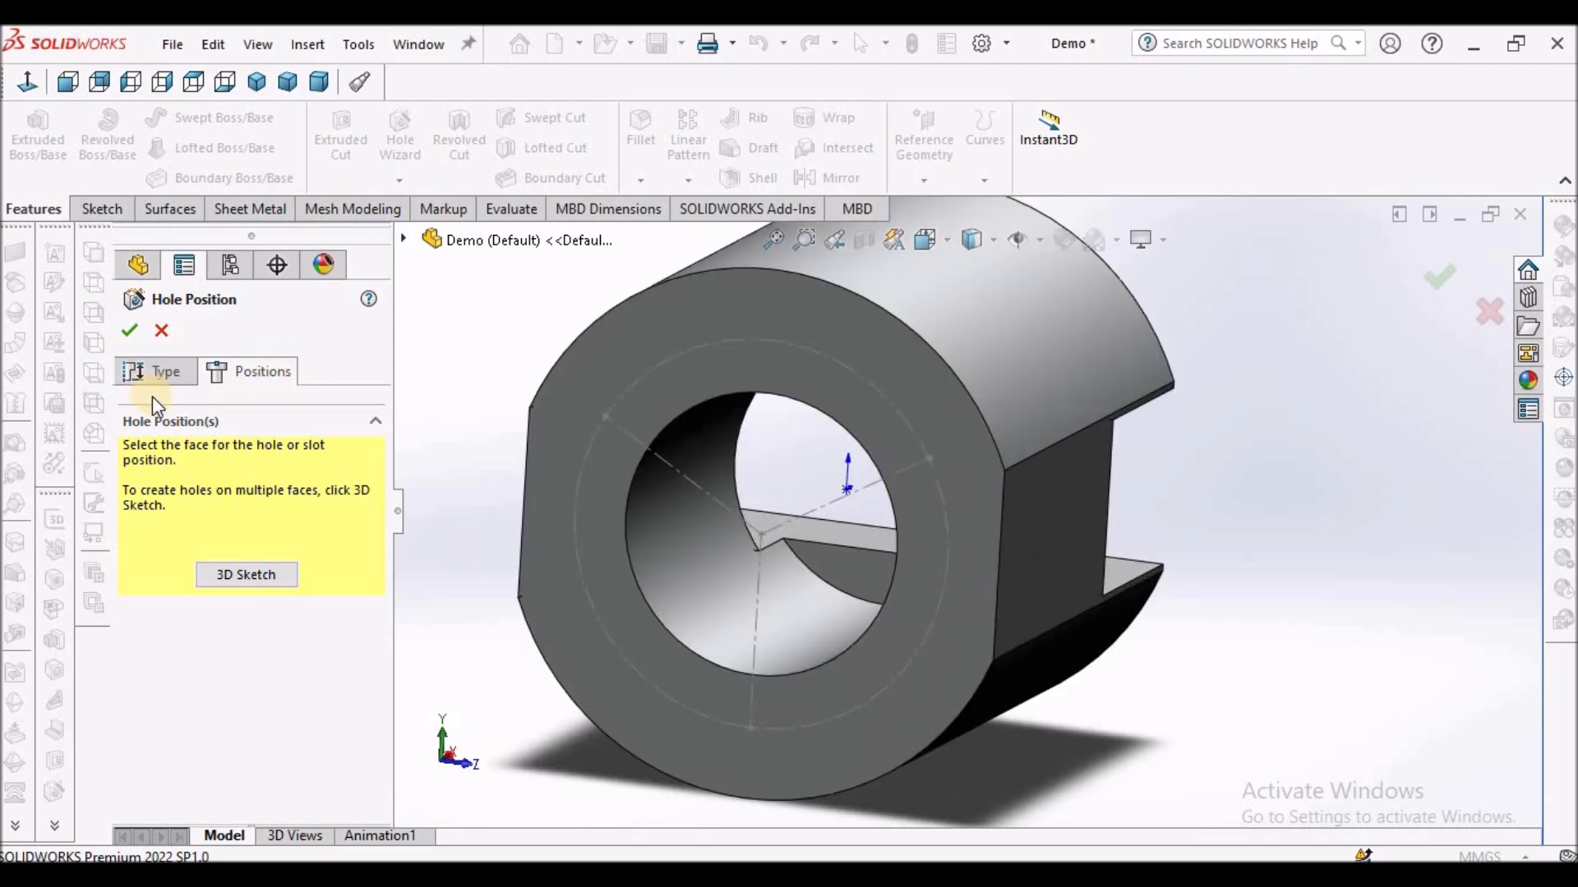
{"action": "left_click", "coordinate": [247, 574]}
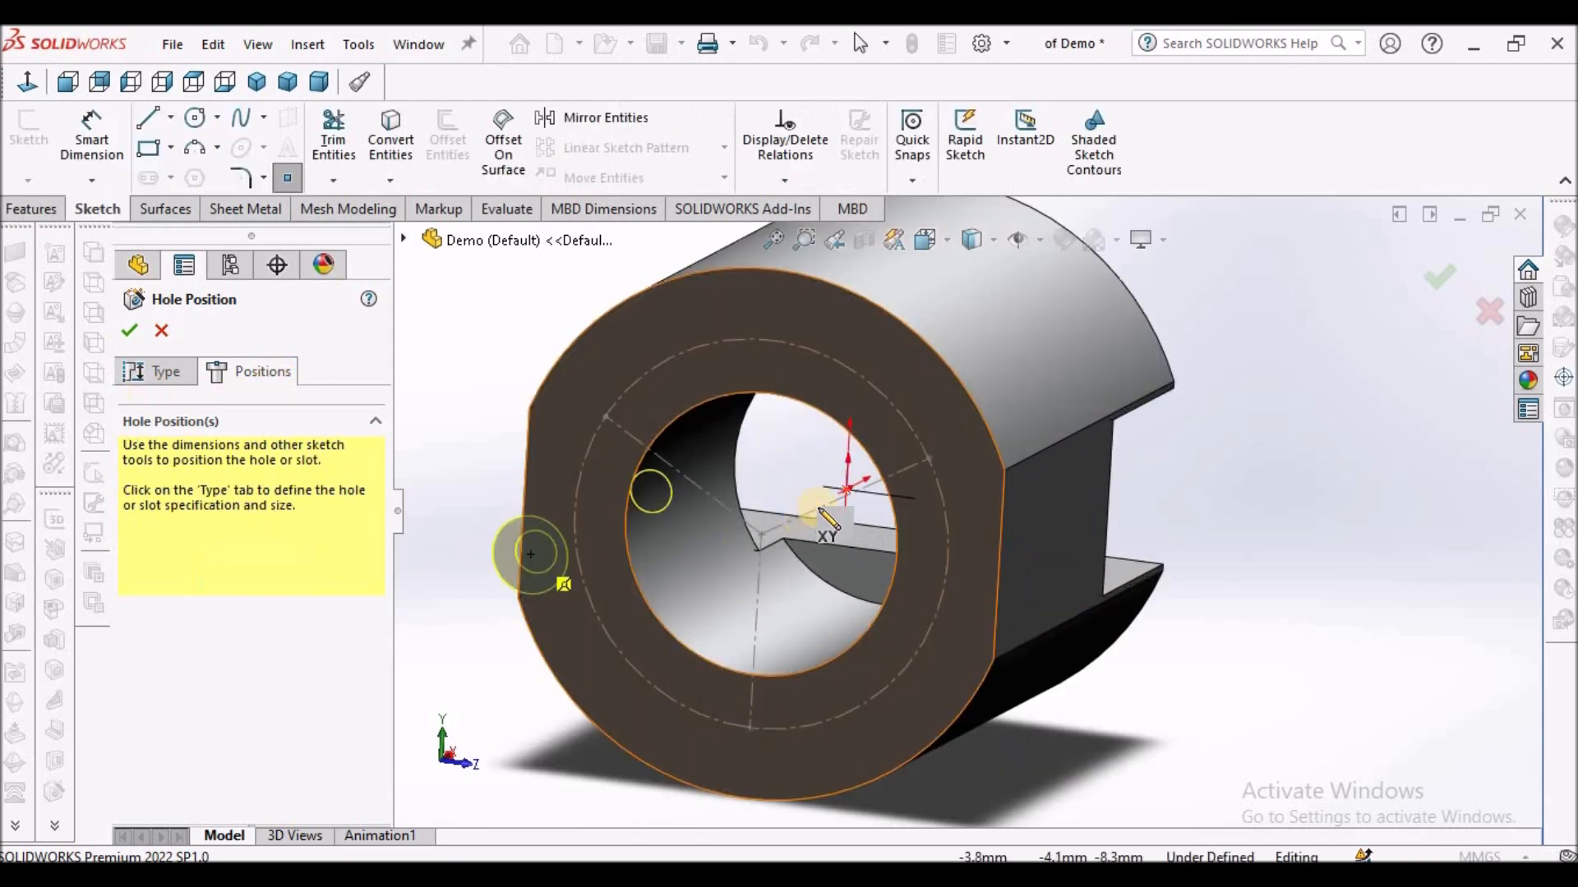
{"action": "left_click", "coordinate": [932, 460]}
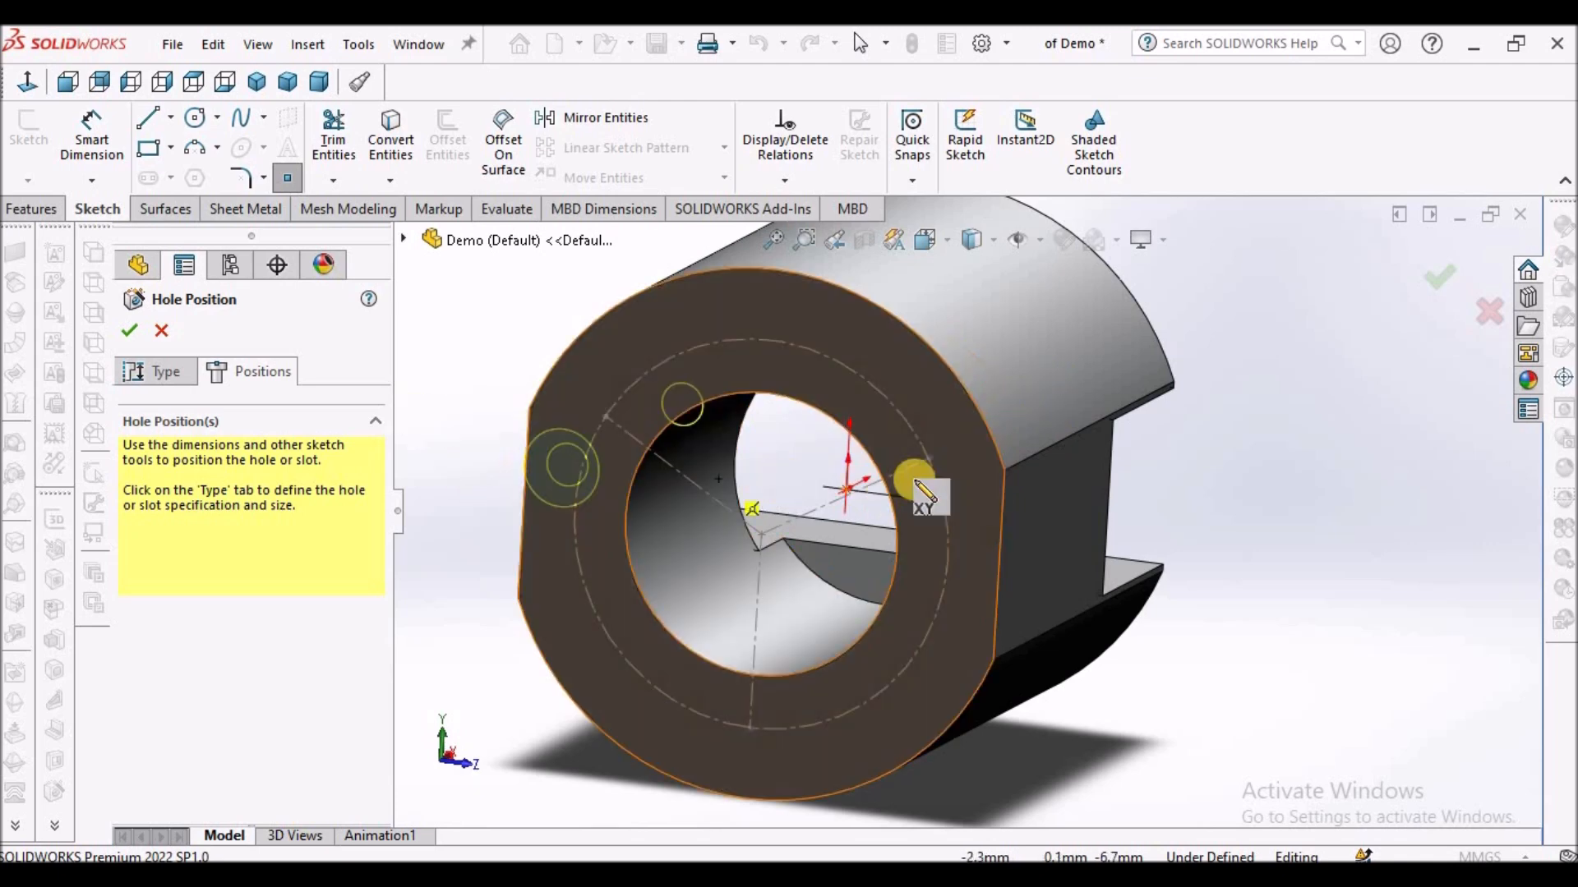
{"action": "scroll", "coordinate": [923, 461], "scroll_direction": "down", "scroll_amount": 2}
{"action": "left_click", "coordinate": [85, 125]}
{"action": "left_click", "coordinate": [68, 82]}
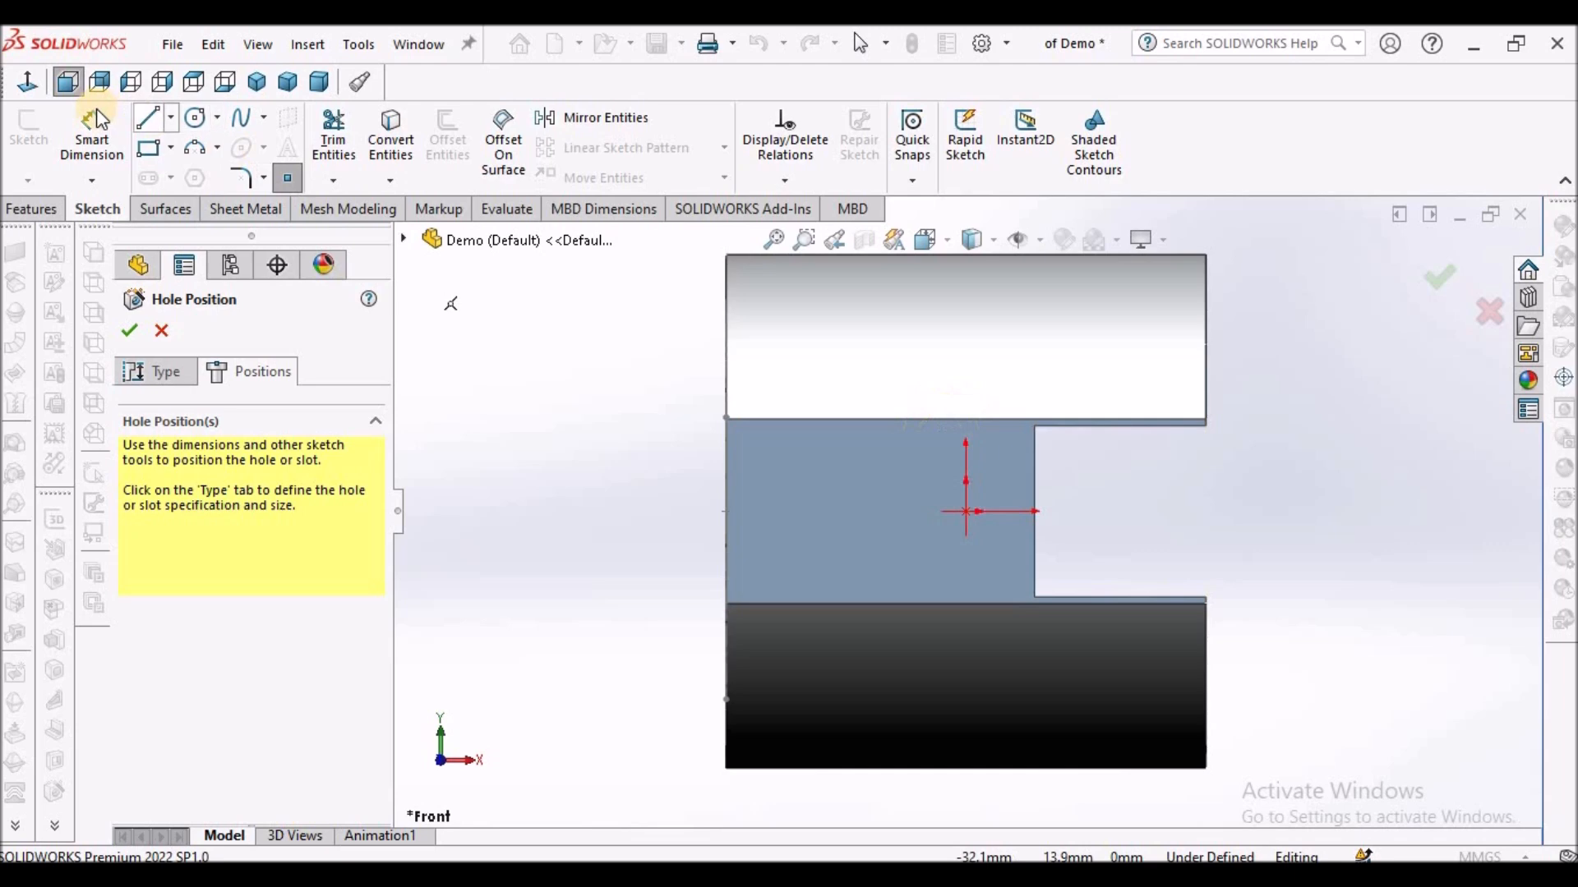
{"action": "left_click", "coordinate": [131, 81]}
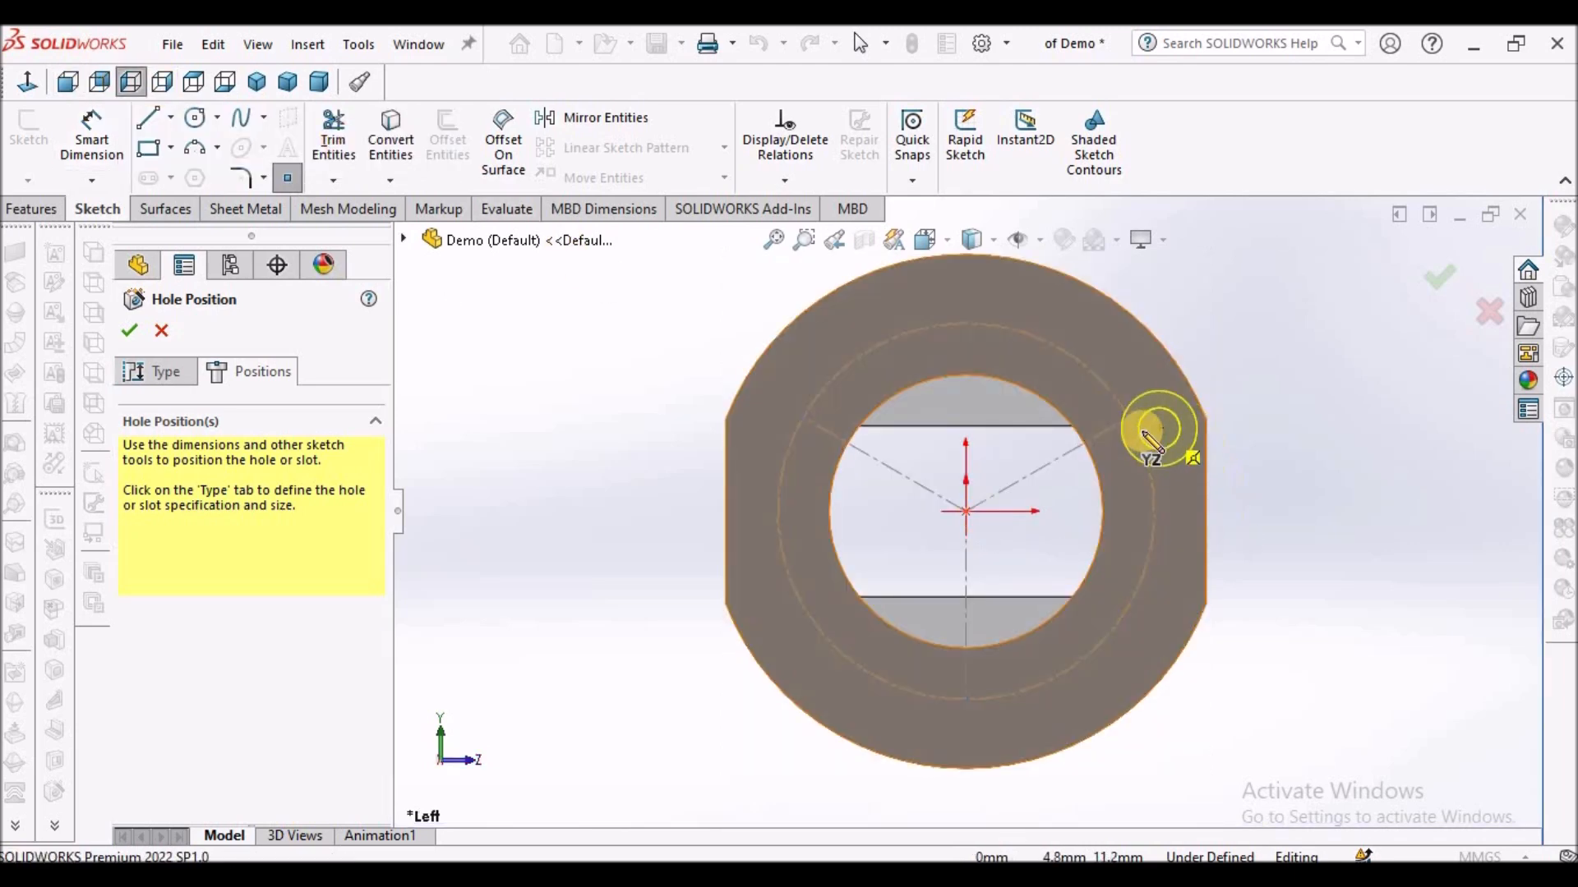
Place three hole positions on the end face where the construction lines meet the construction circle.
{"action": "scroll", "coordinate": [1125, 427], "scroll_direction": "down", "scroll_amount": 3}
{"action": "left_click", "coordinate": [1098, 422]}
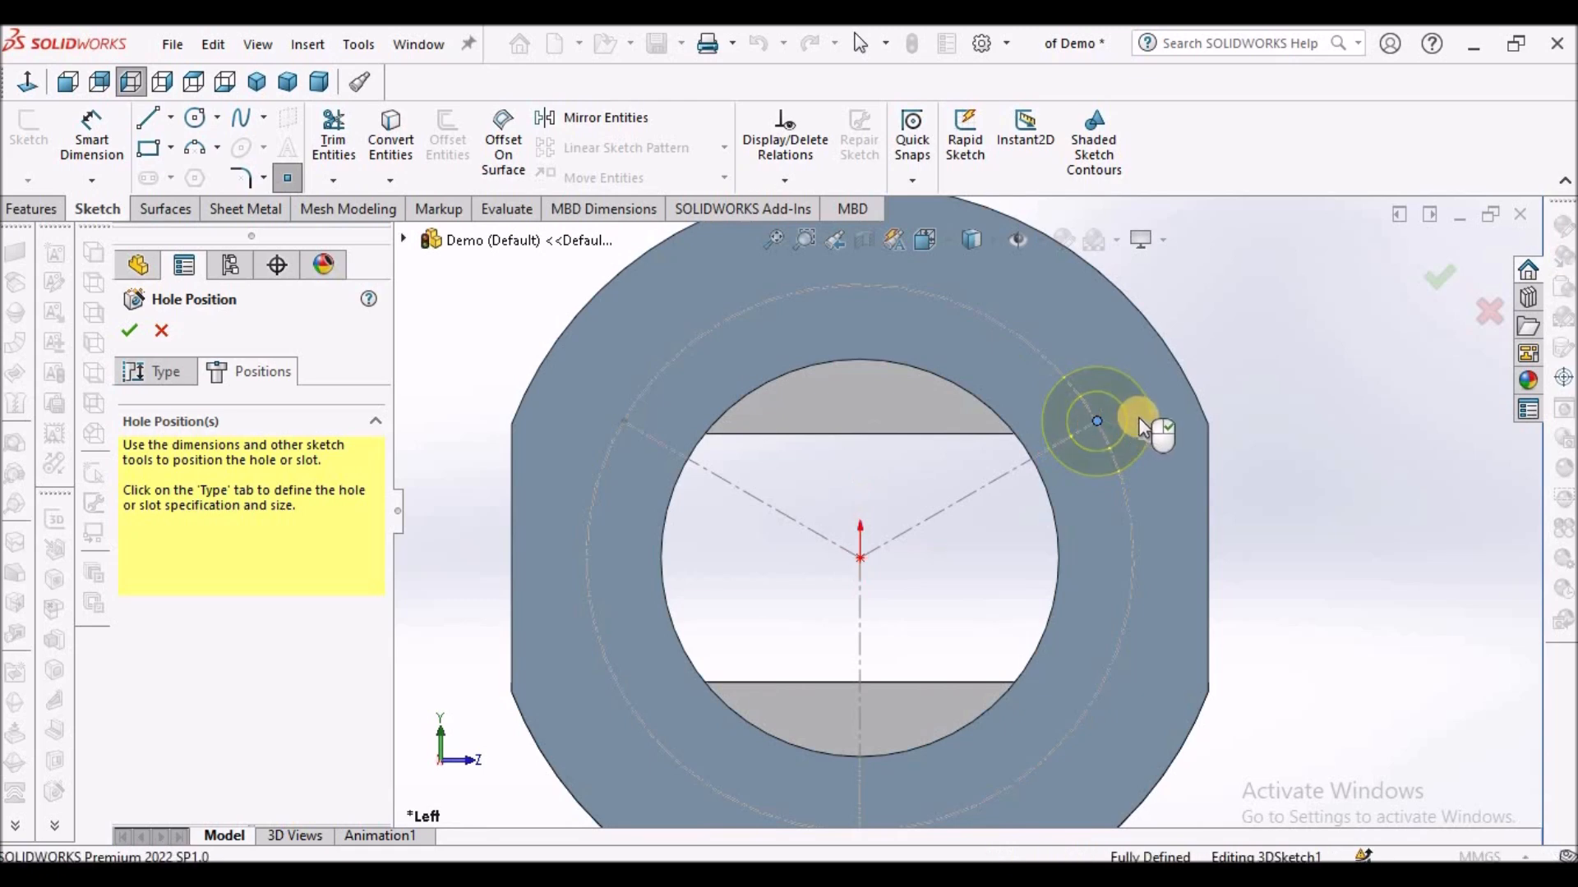
{"action": "left_click", "coordinate": [625, 423]}
{"action": "scroll", "coordinate": [928, 682], "scroll_direction": "up", "scroll_amount": 2}
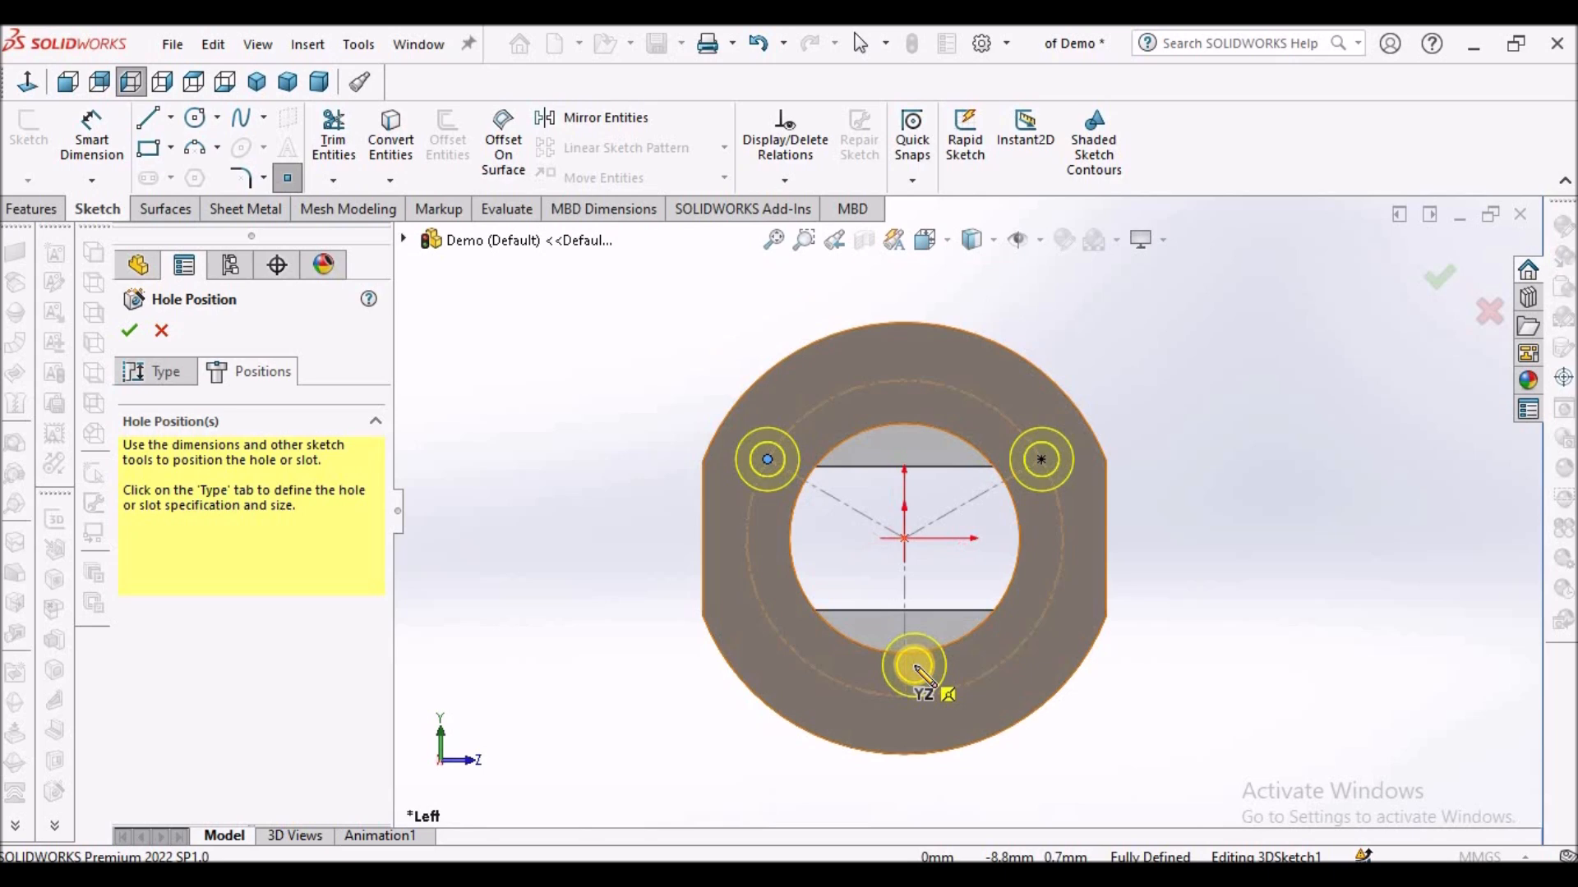
{"action": "scroll", "coordinate": [916, 657], "scroll_direction": "down", "scroll_amount": 2}
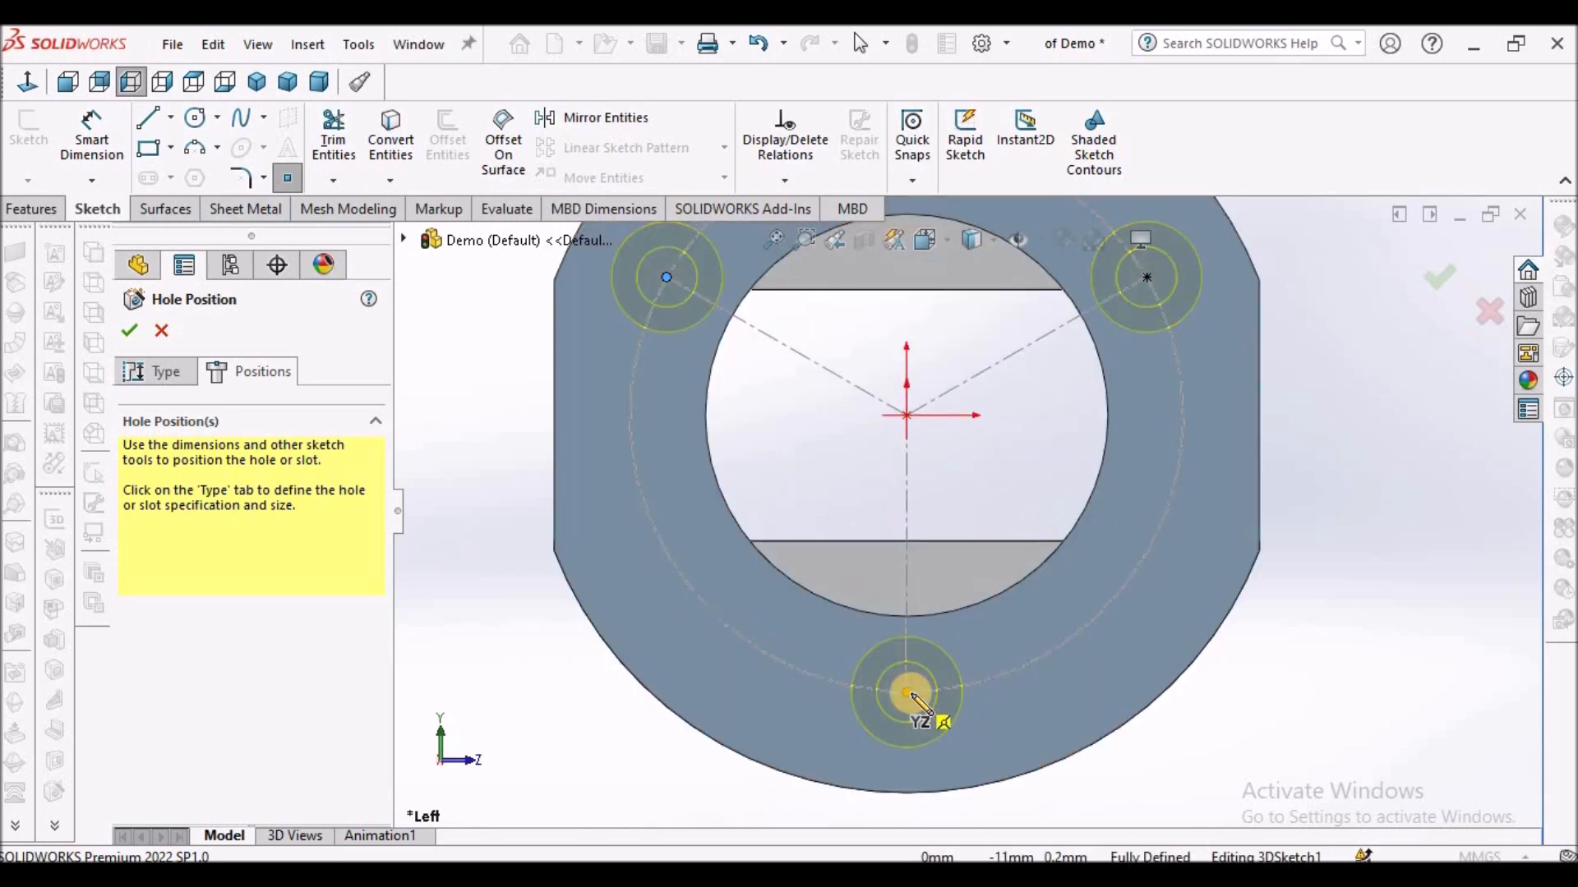
{"action": "left_click", "coordinate": [908, 693]}
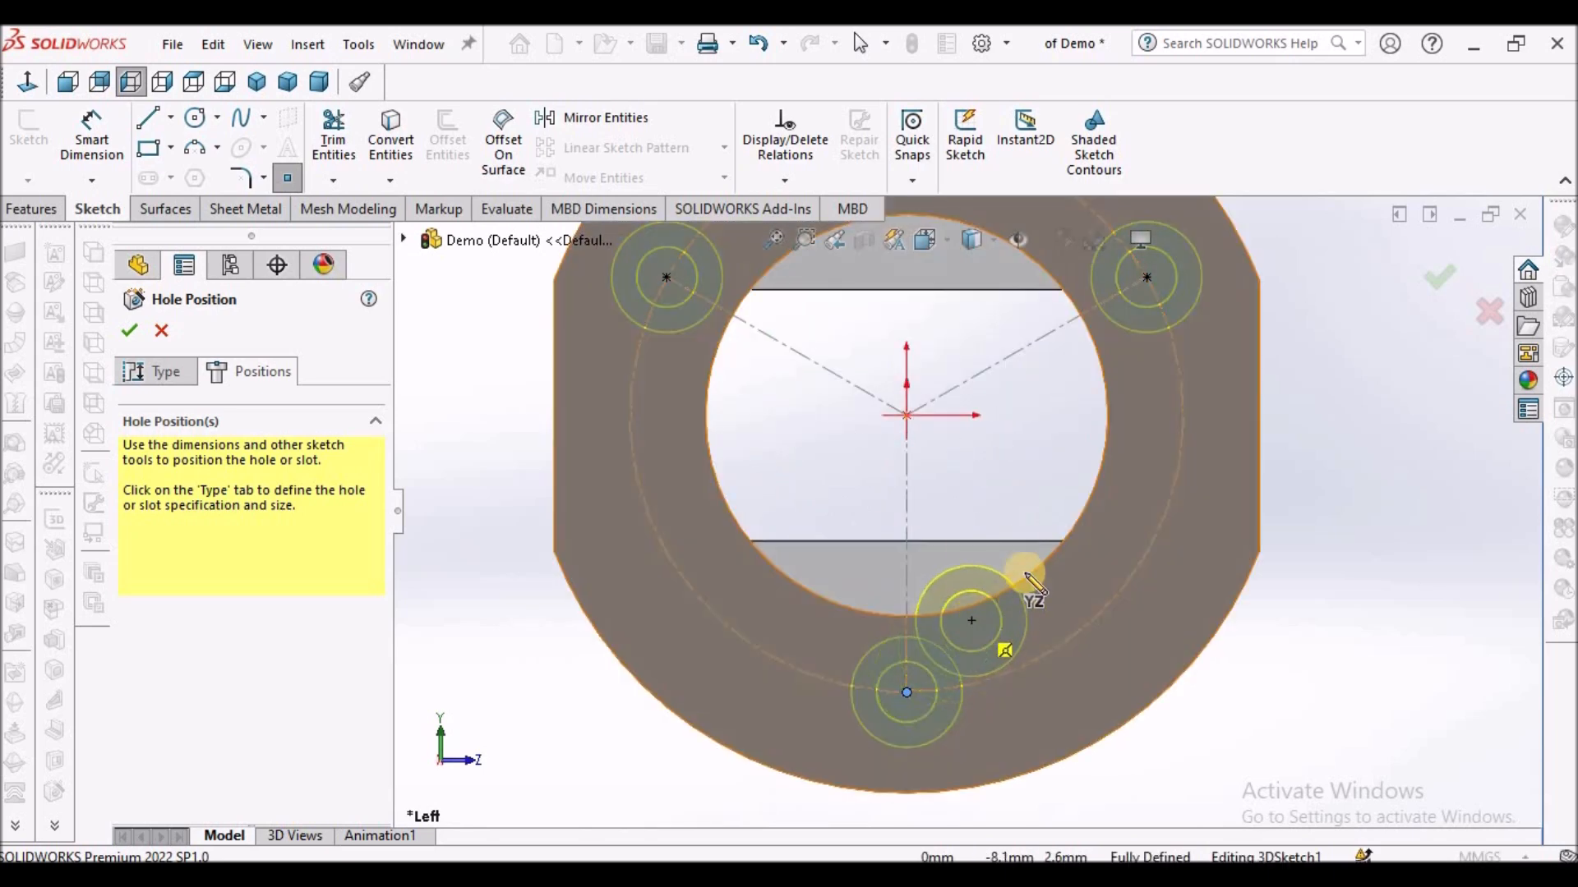
Finish the countersunk hole feature with its three holes in the end face.
{"action": "scroll", "coordinate": [974, 542], "scroll_direction": "up", "scroll_amount": 3}
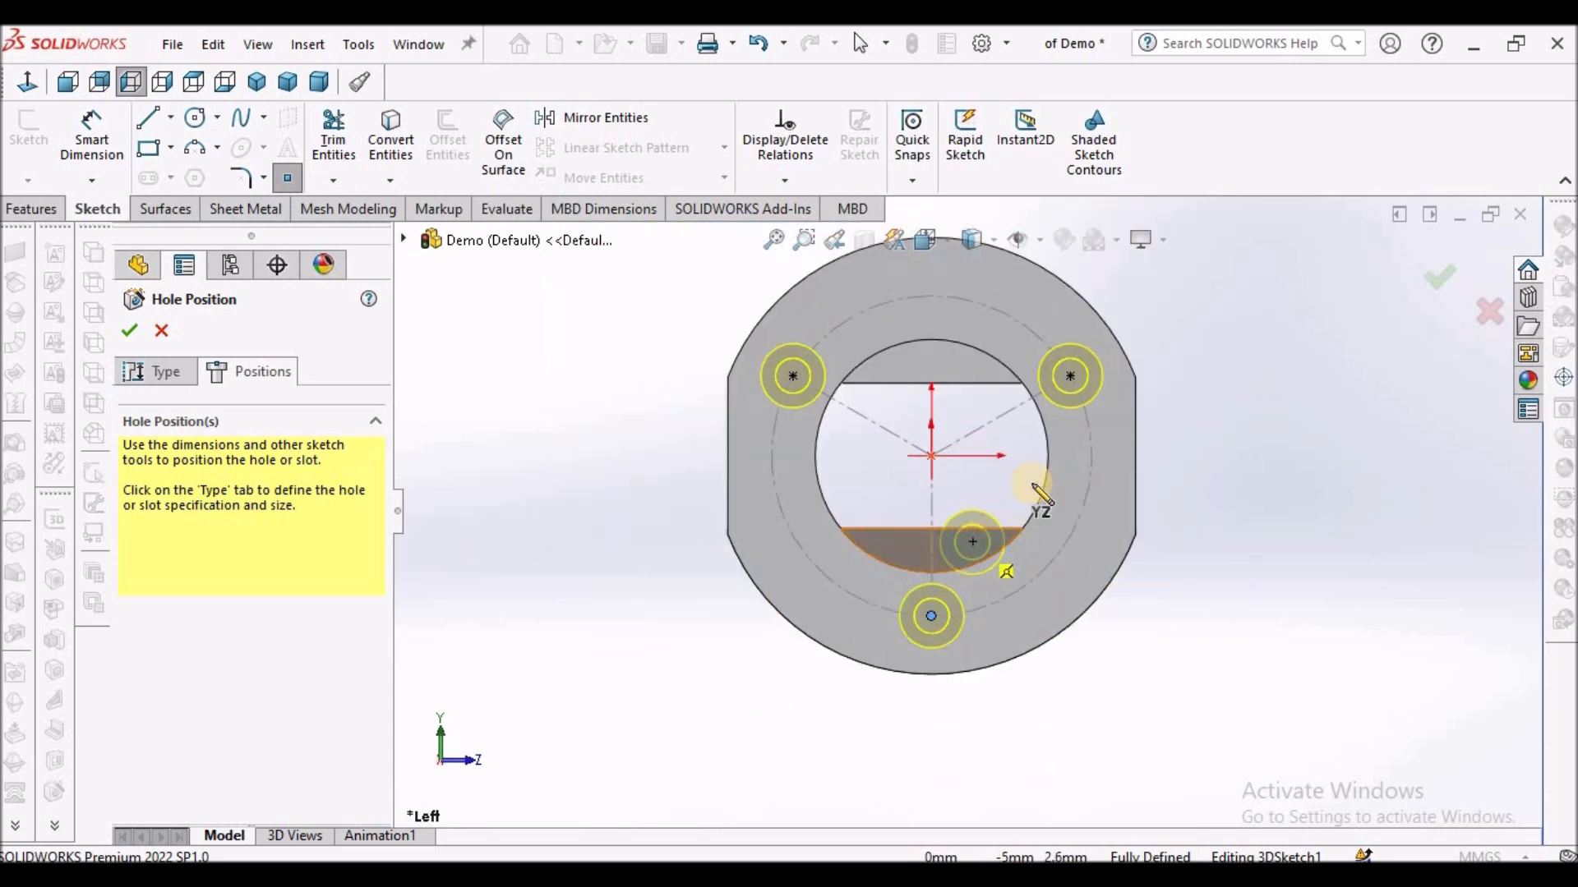
{"action": "scroll", "coordinate": [1015, 362], "scroll_direction": "down", "scroll_amount": 2}
{"action": "left_click", "coordinate": [1090, 403]}
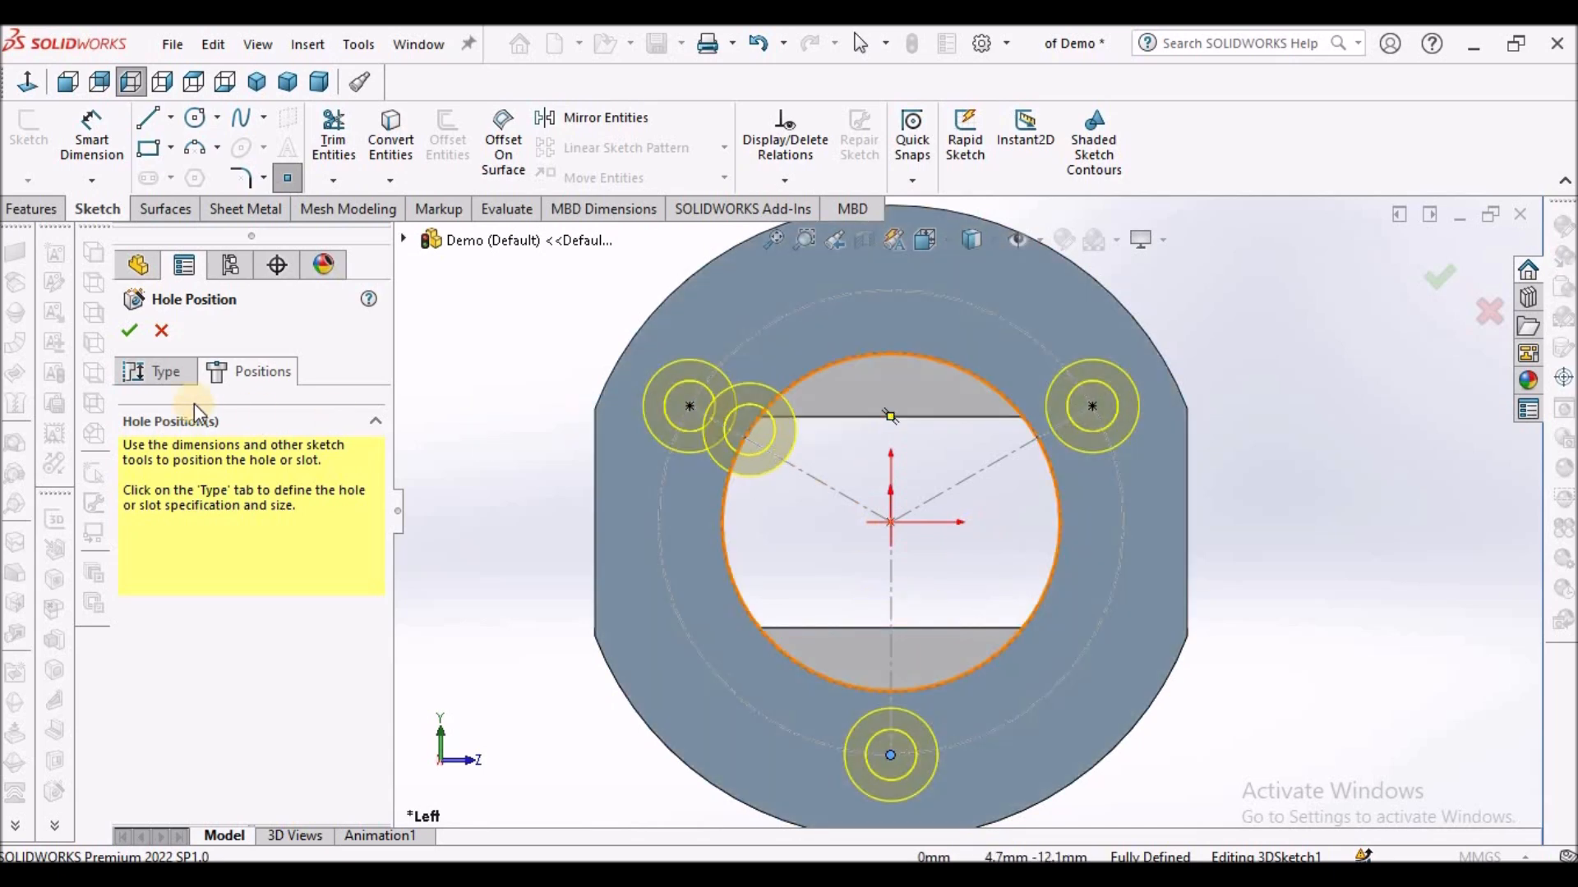
{"action": "left_click", "coordinate": [158, 373]}
{"action": "middle_click_drag", "start_coordinate": [1156, 423], "coordinate": [1049, 531]}
{"action": "left_click", "coordinate": [133, 332]}
{"action": "middle_click_drag", "start_coordinate": [931, 473], "coordinate": [869, 366]}
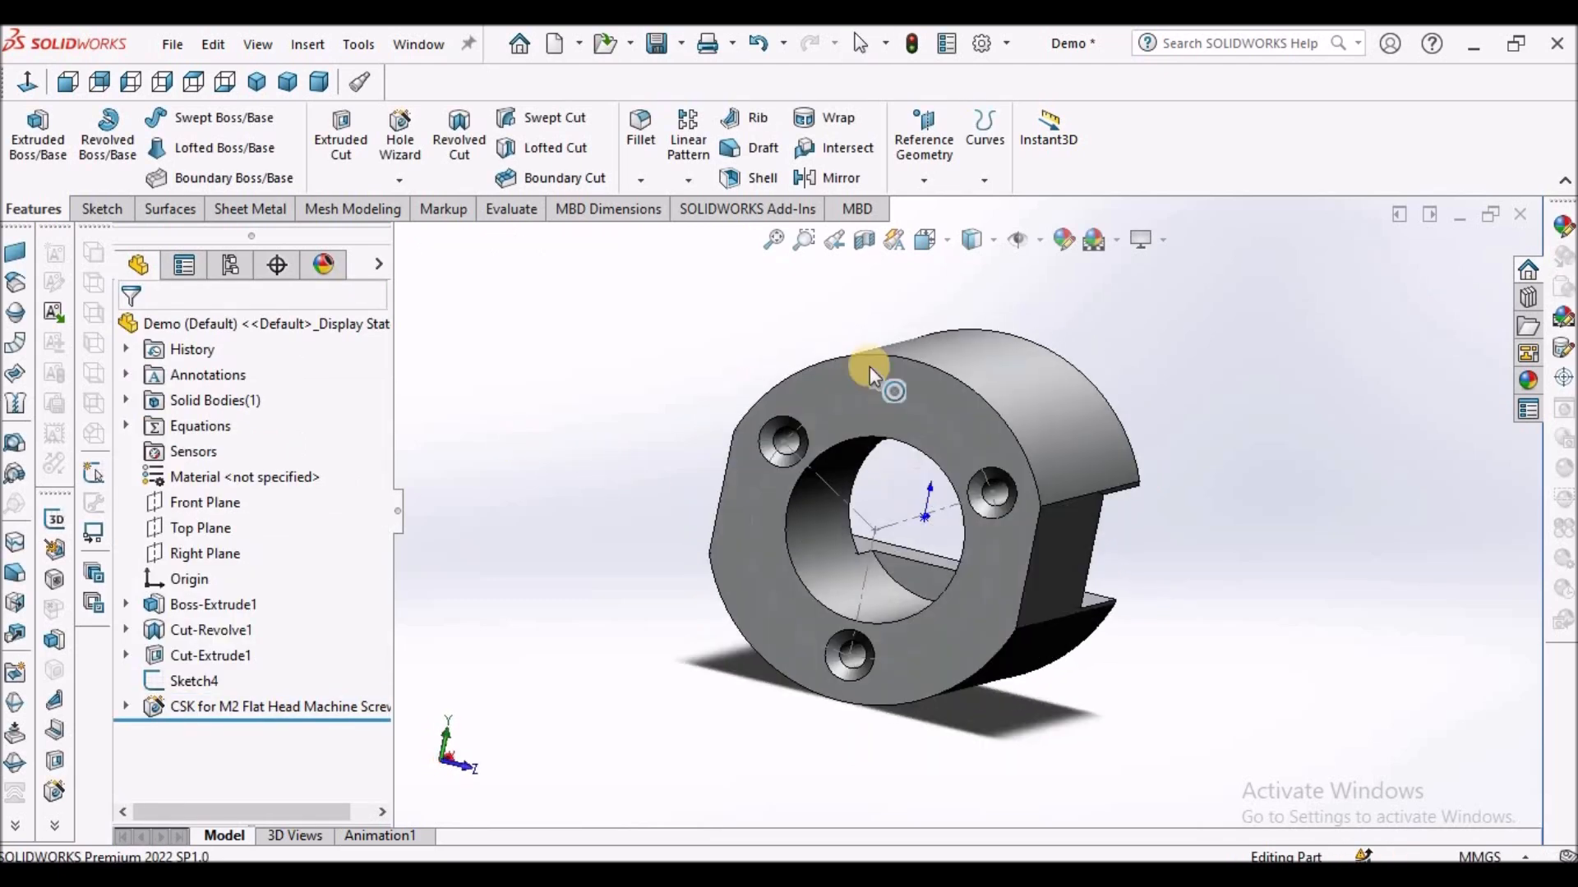
Examine the blind countersunk holes in a section view on the Front Plane and close the section without keeping it.
{"action": "left_click", "coordinate": [863, 240]}
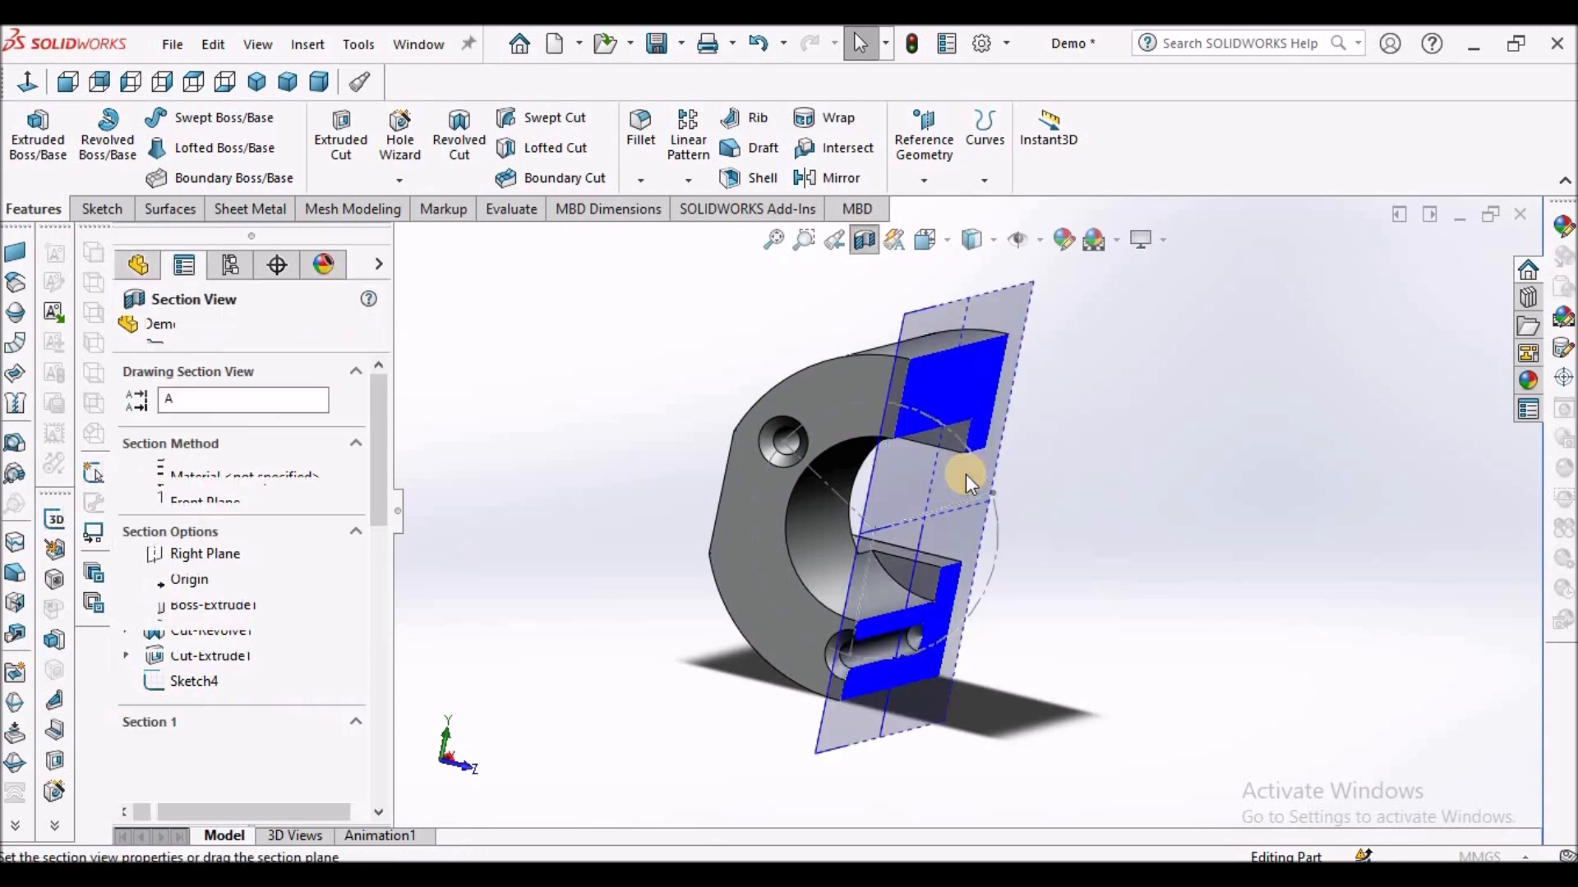
{"action": "middle_click_drag", "start_coordinate": [1009, 539], "coordinate": [1018, 588]}
{"action": "scroll", "coordinate": [935, 611], "scroll_direction": "down", "scroll_amount": 5}
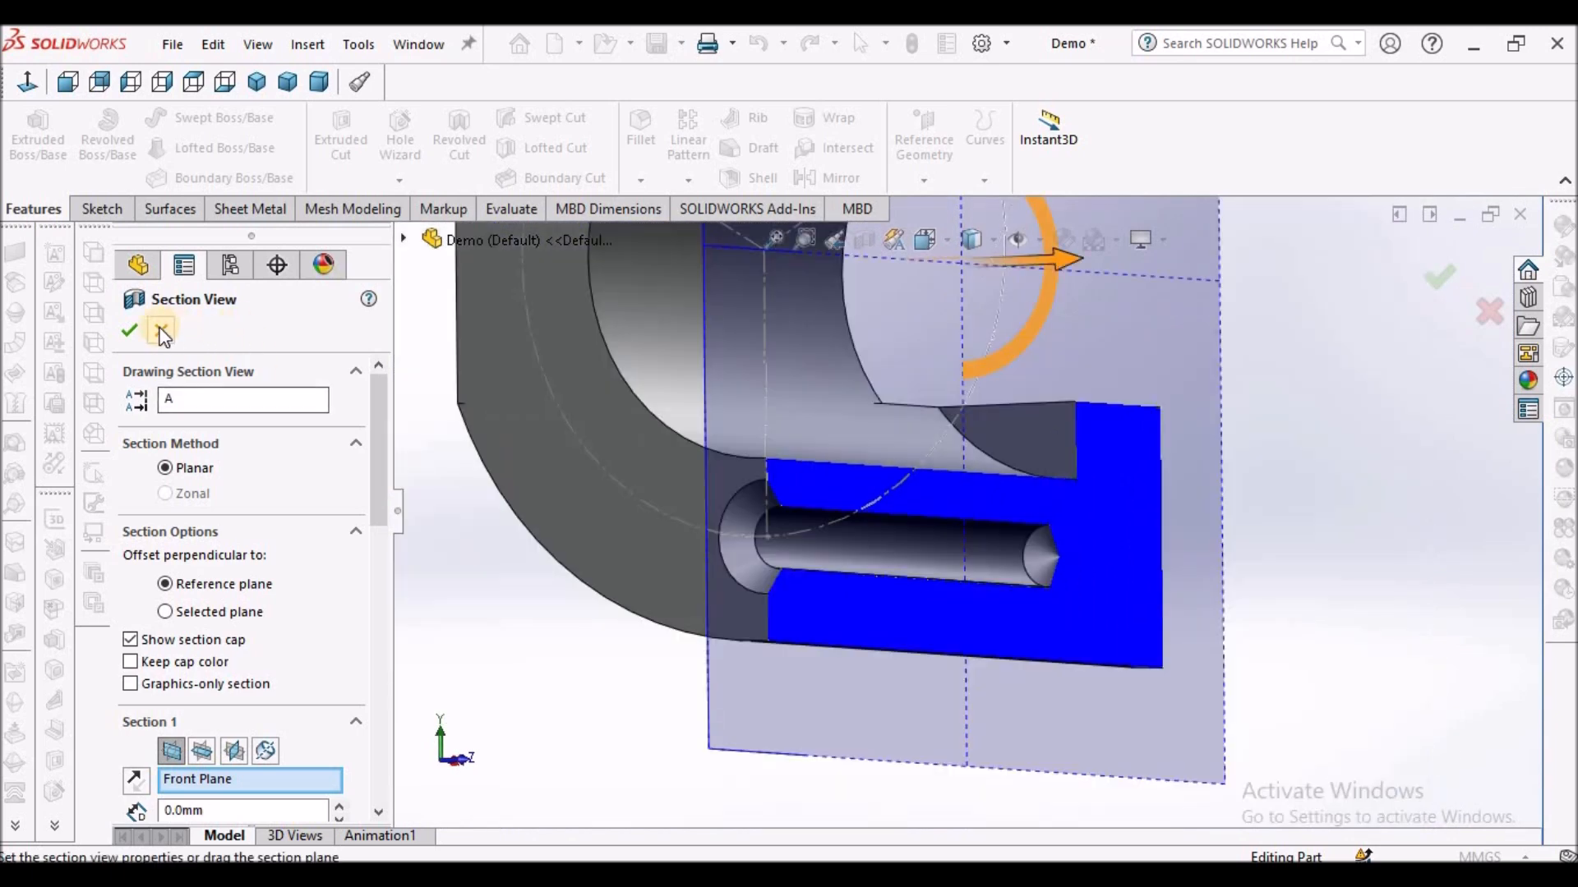
{"action": "left_click", "coordinate": [162, 332]}
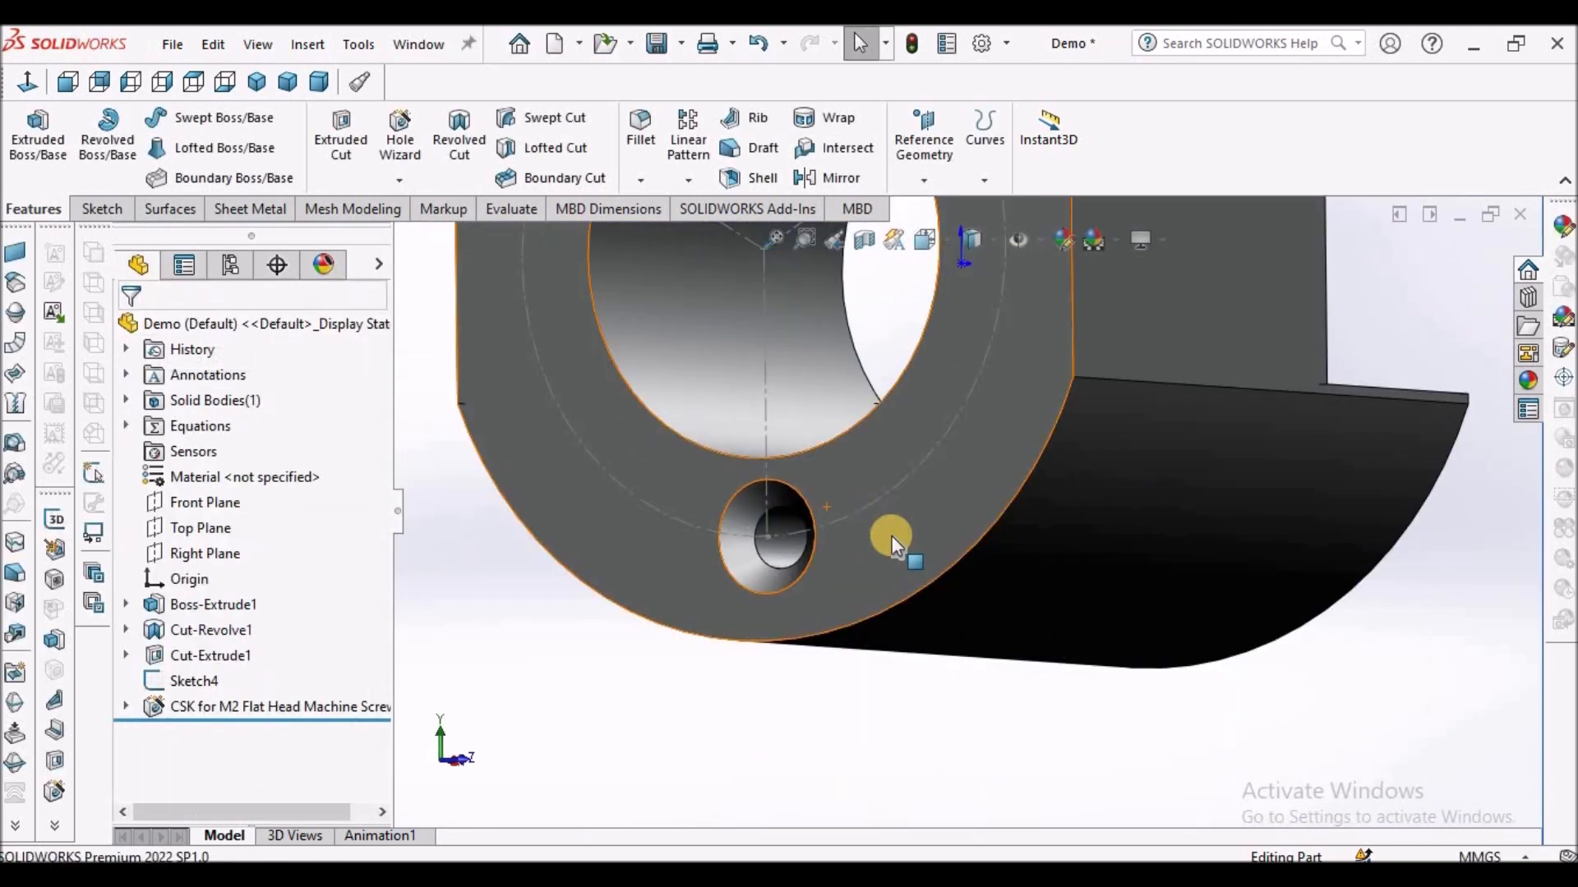
{"action": "scroll", "coordinate": [890, 536], "scroll_direction": "up", "scroll_amount": 3}
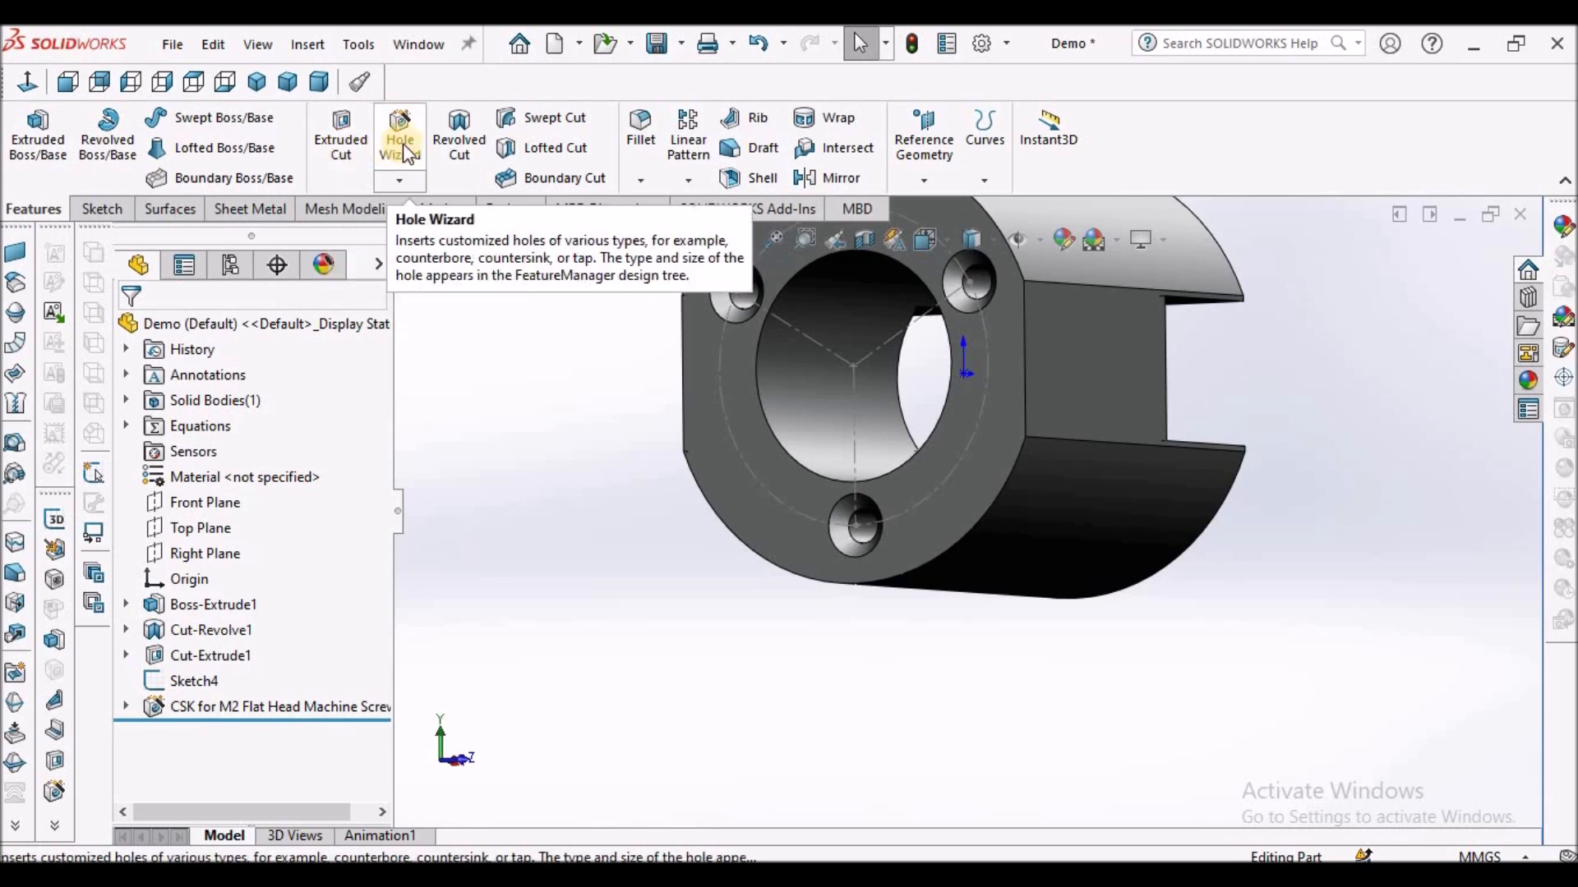
Reopen the countersunk hole feature to review its hole type, size and end condition, and cancel the edit.
{"action": "right_click", "coordinate": [281, 713]}
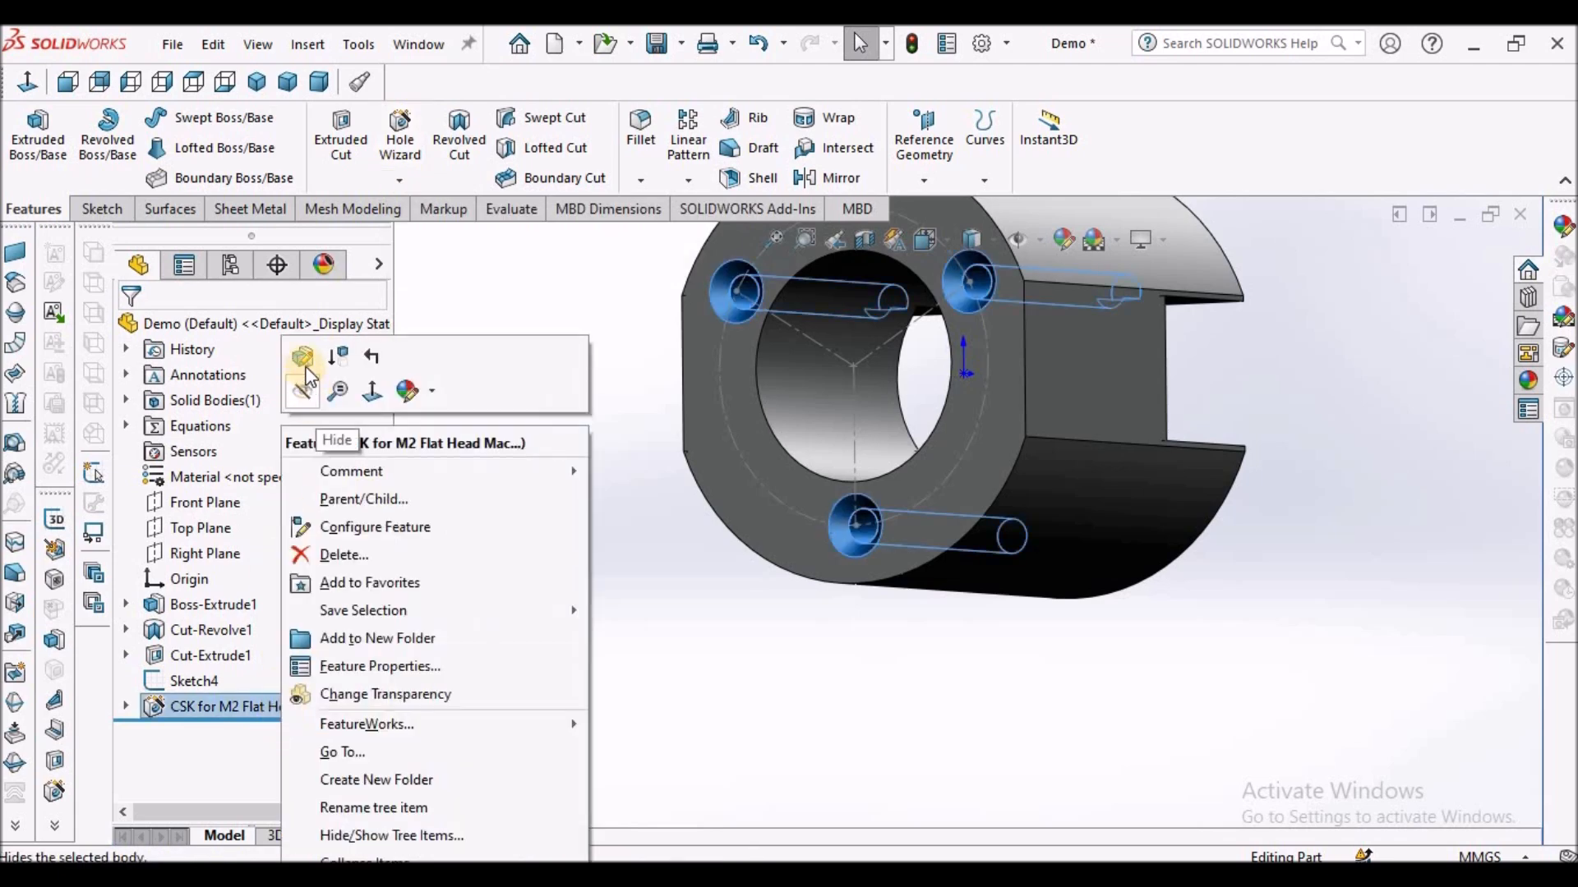
{"action": "left_click", "coordinate": [311, 374]}
{"action": "left_click_drag", "start_coordinate": [380, 546], "coordinate": [392, 510]}
{"action": "scroll", "coordinate": [320, 580], "scroll_direction": "up", "scroll_amount": 1}
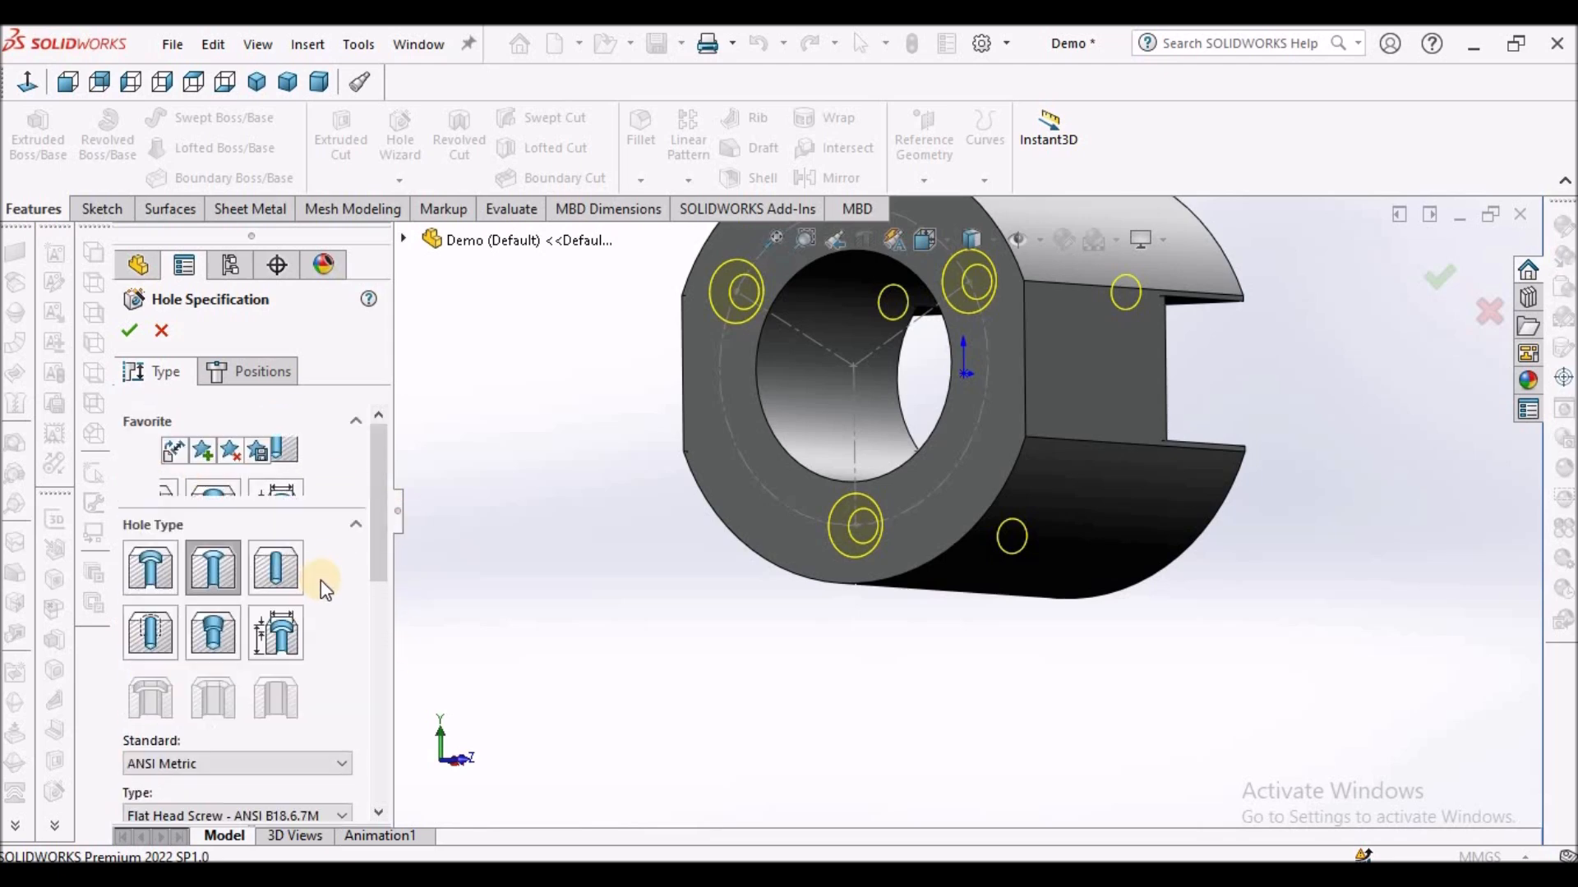
{"action": "scroll", "coordinate": [327, 535], "scroll_direction": "down", "scroll_amount": 6}
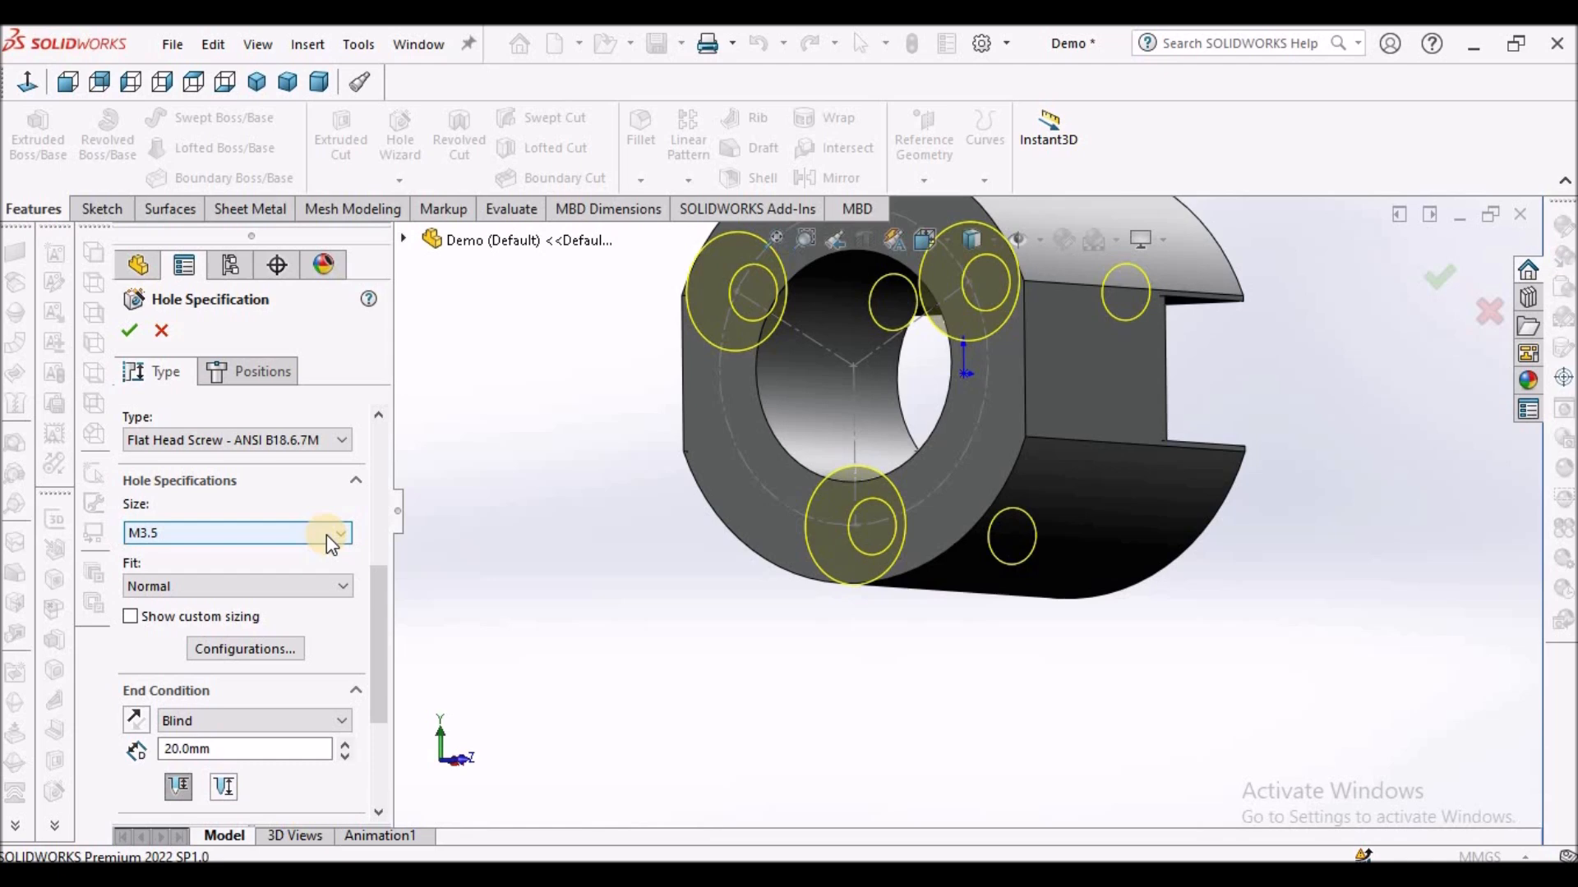
{"action": "scroll", "coordinate": [281, 516], "scroll_direction": "up", "scroll_amount": 3}
{"action": "scroll", "coordinate": [303, 554], "scroll_direction": "down", "scroll_amount": 3}
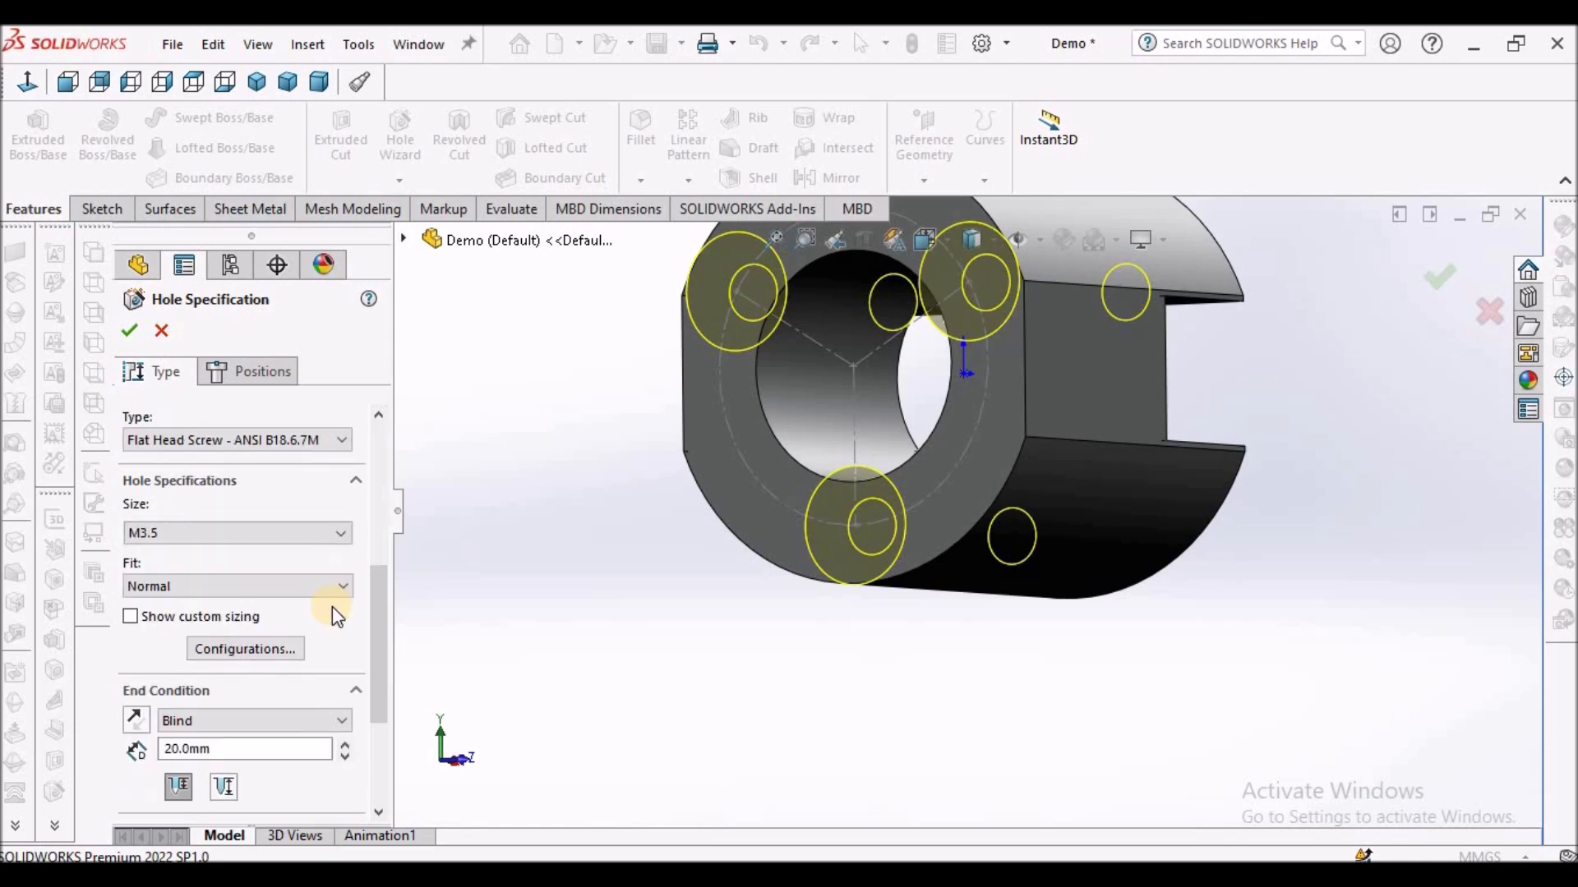
{"action": "left_click", "coordinate": [174, 337]}
Start a countersink Hole Wizard feature on the body's flat side face with size M2 and end condition Through All.
{"action": "middle_click_drag", "start_coordinate": [942, 489], "coordinate": [1011, 419]}
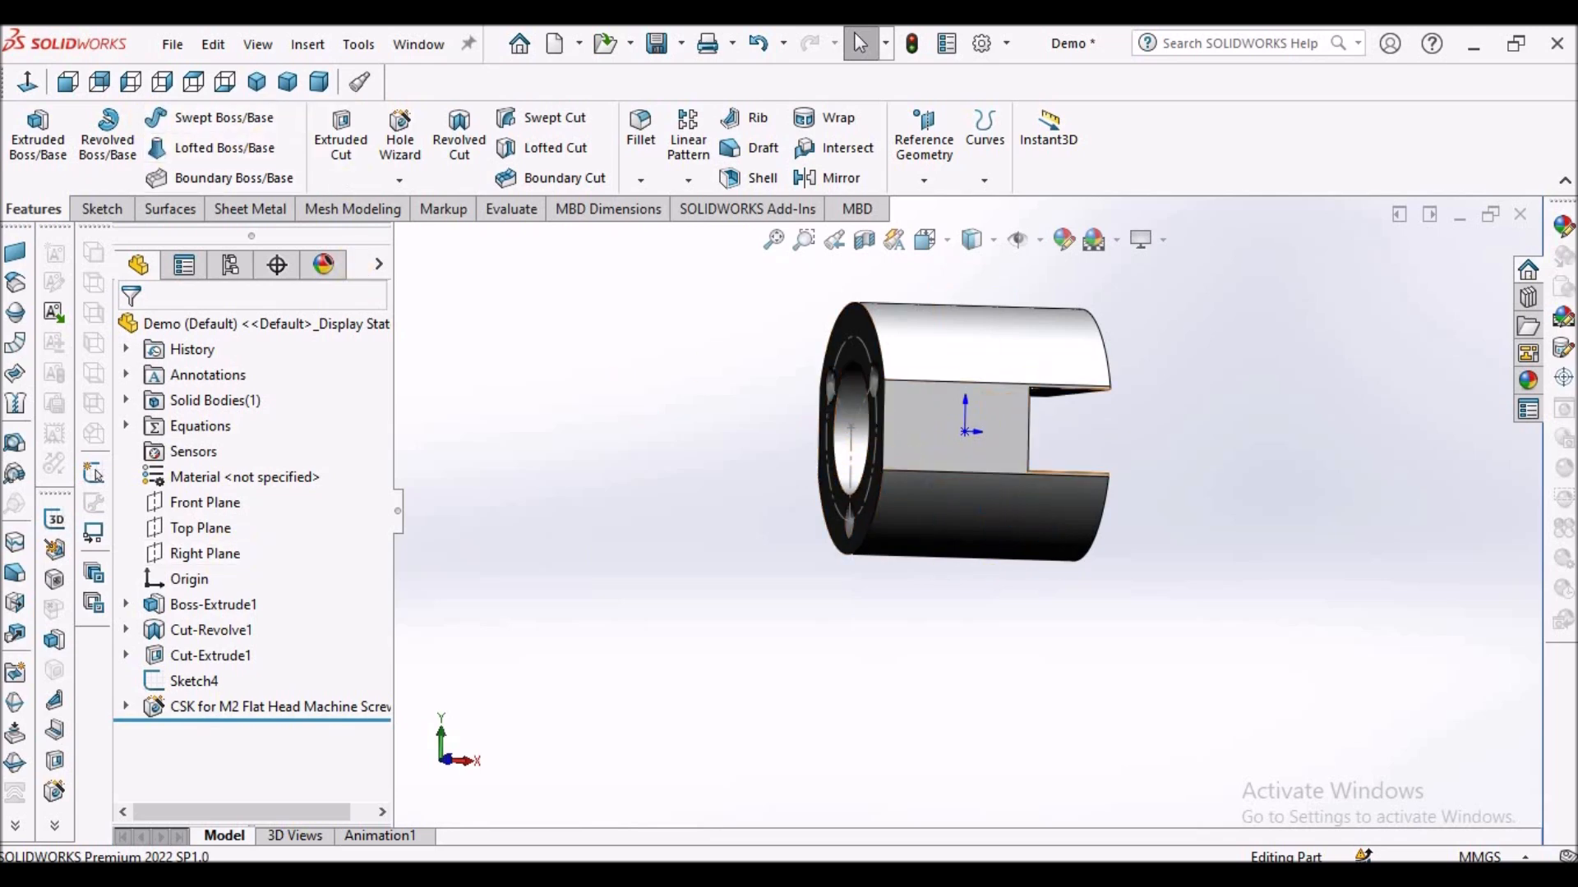
{"action": "left_click", "coordinate": [927, 427]}
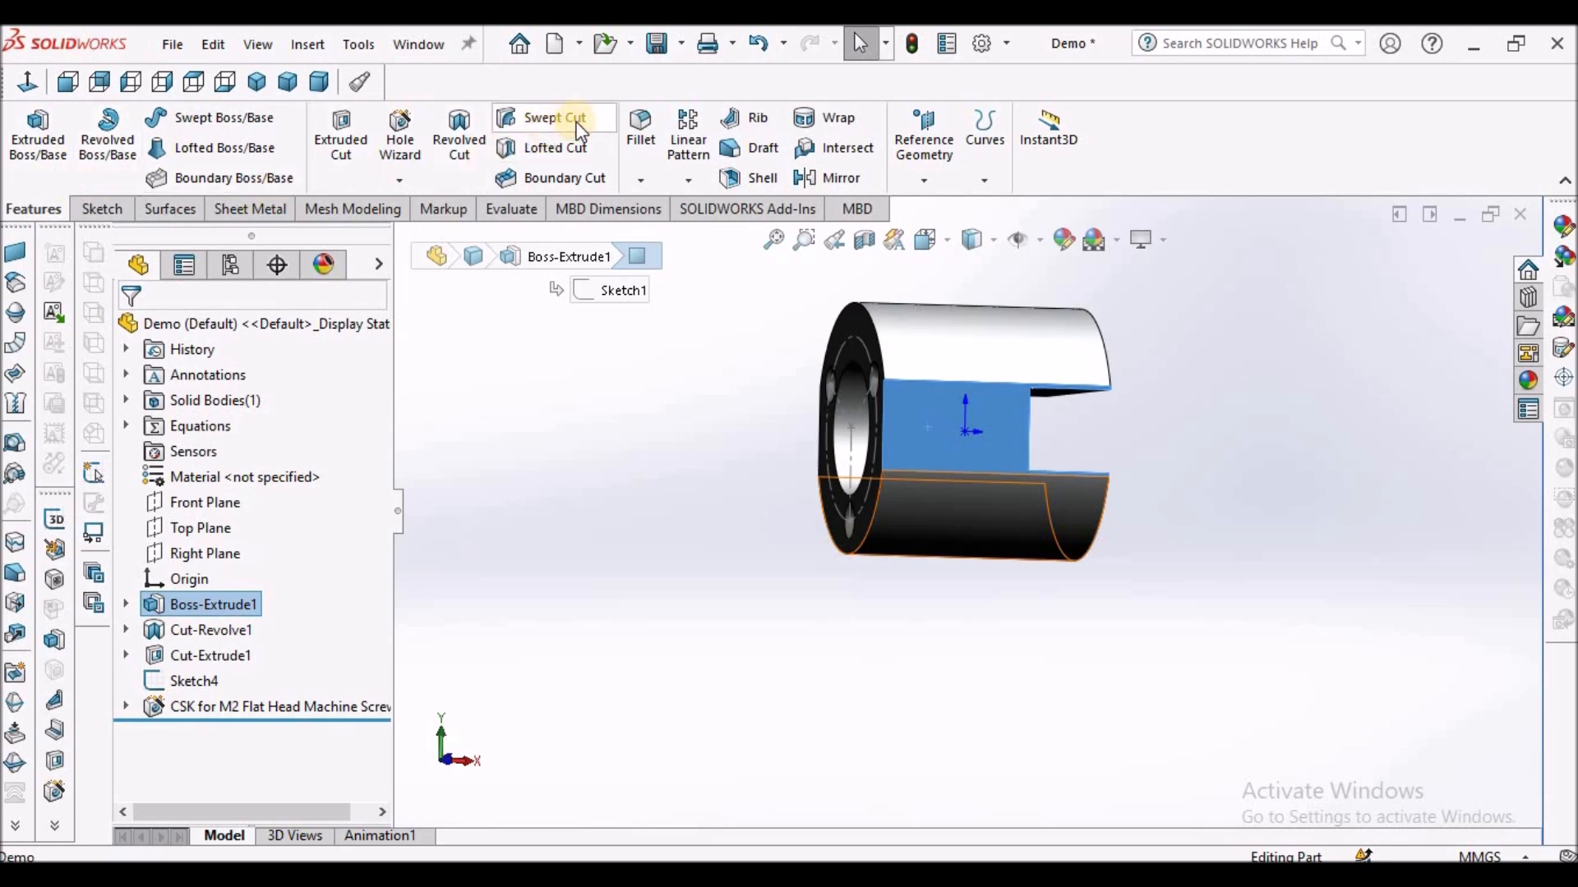
{"action": "left_click", "coordinate": [400, 133]}
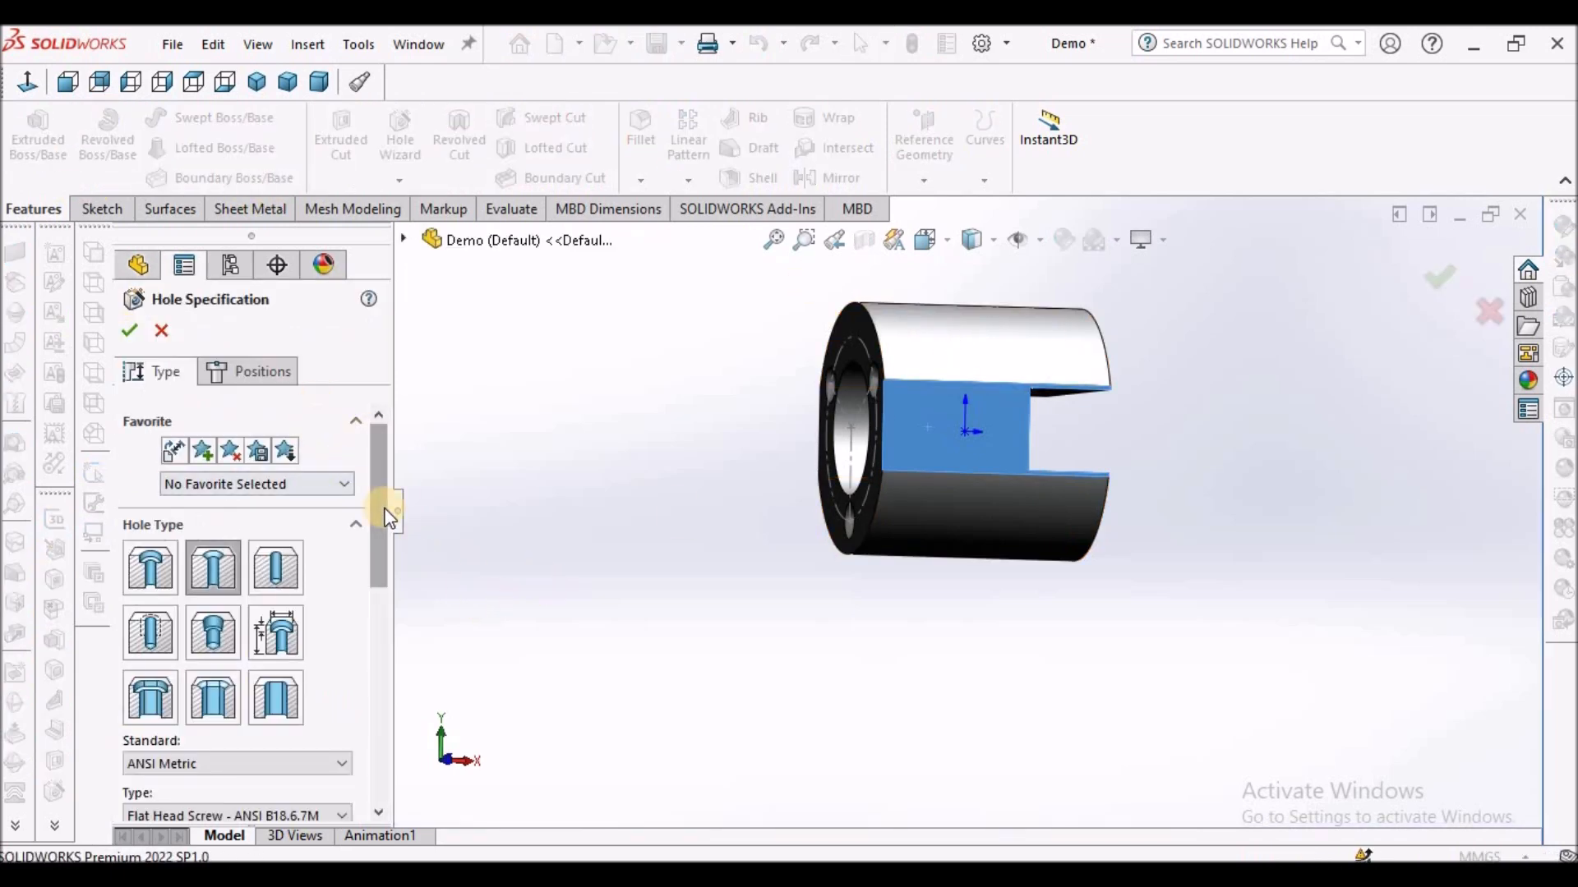
{"action": "left_click_drag", "start_coordinate": [388, 544], "coordinate": [397, 623]}
{"action": "left_click", "coordinate": [343, 621]}
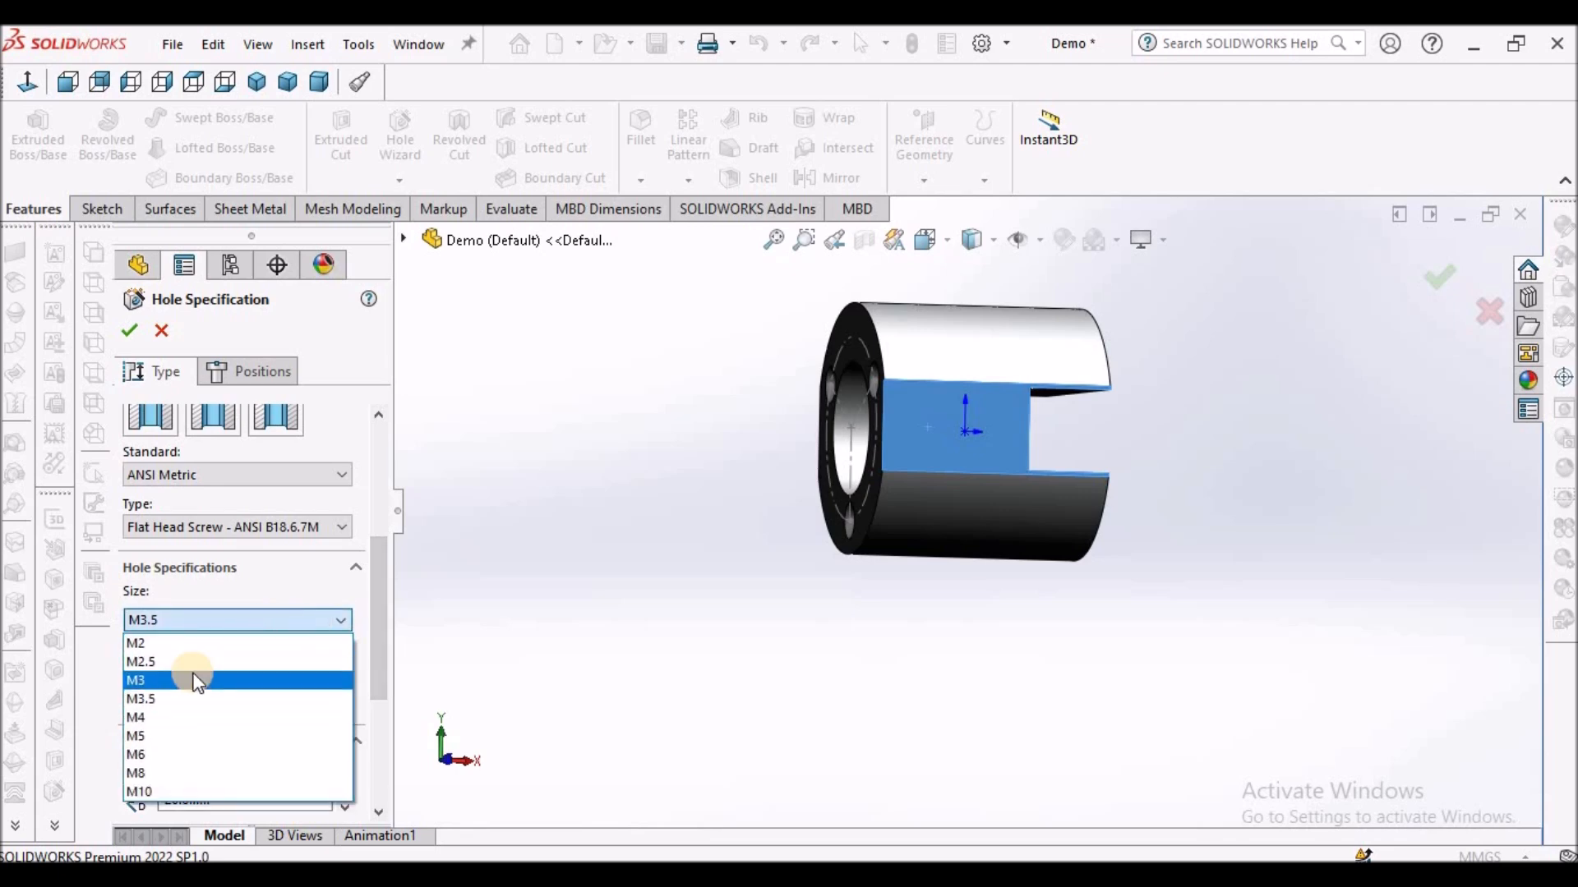
{"action": "left_click", "coordinate": [188, 645]}
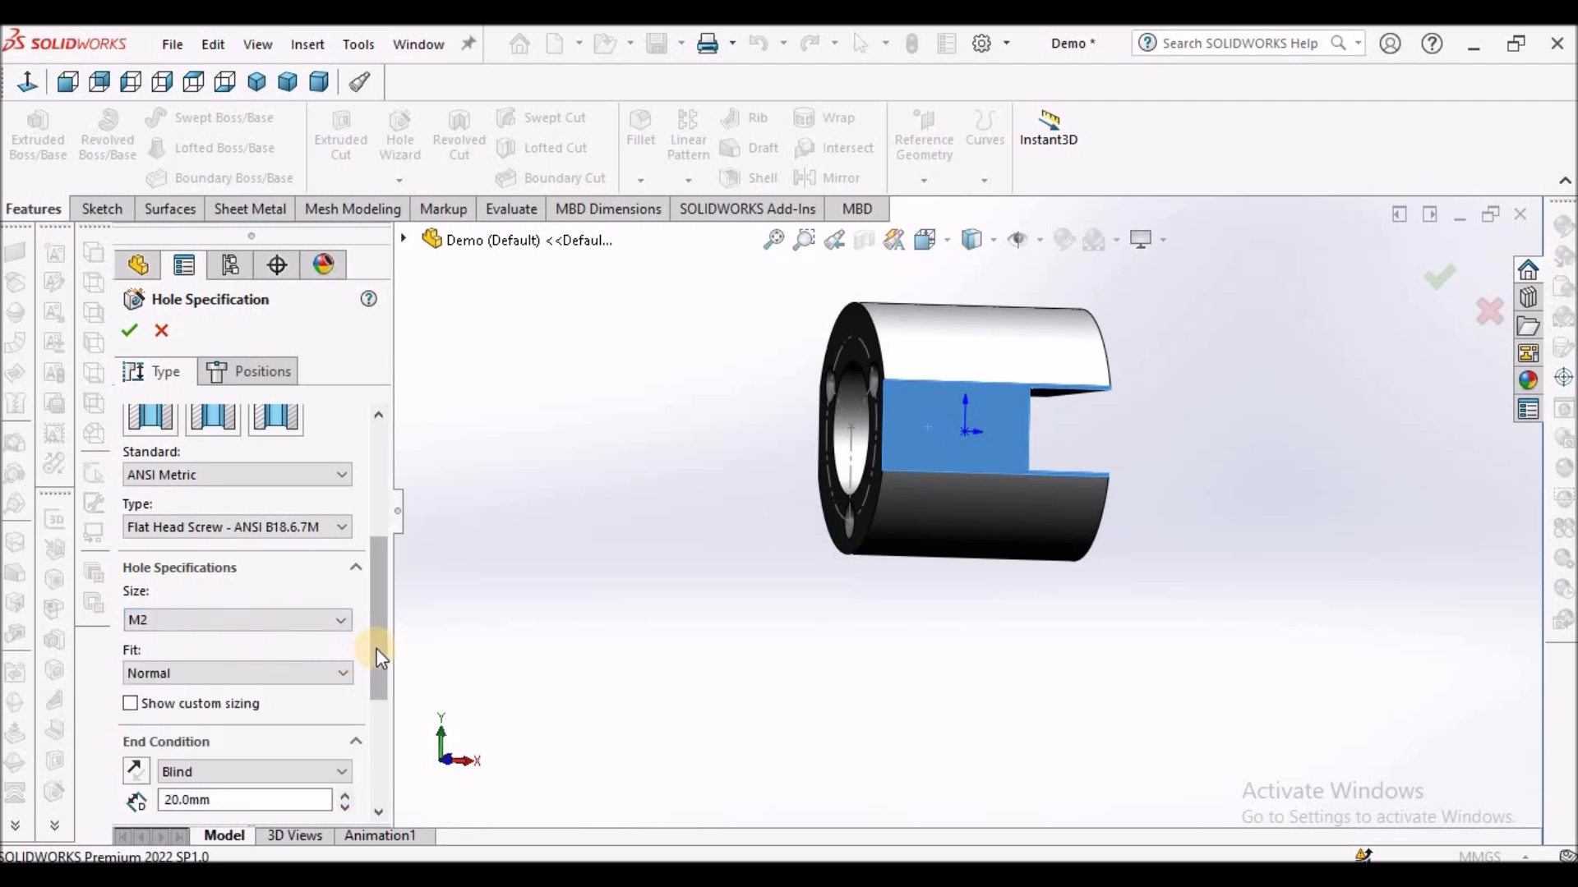
{"action": "scroll", "coordinate": [380, 657], "scroll_direction": "down", "scroll_amount": 5}
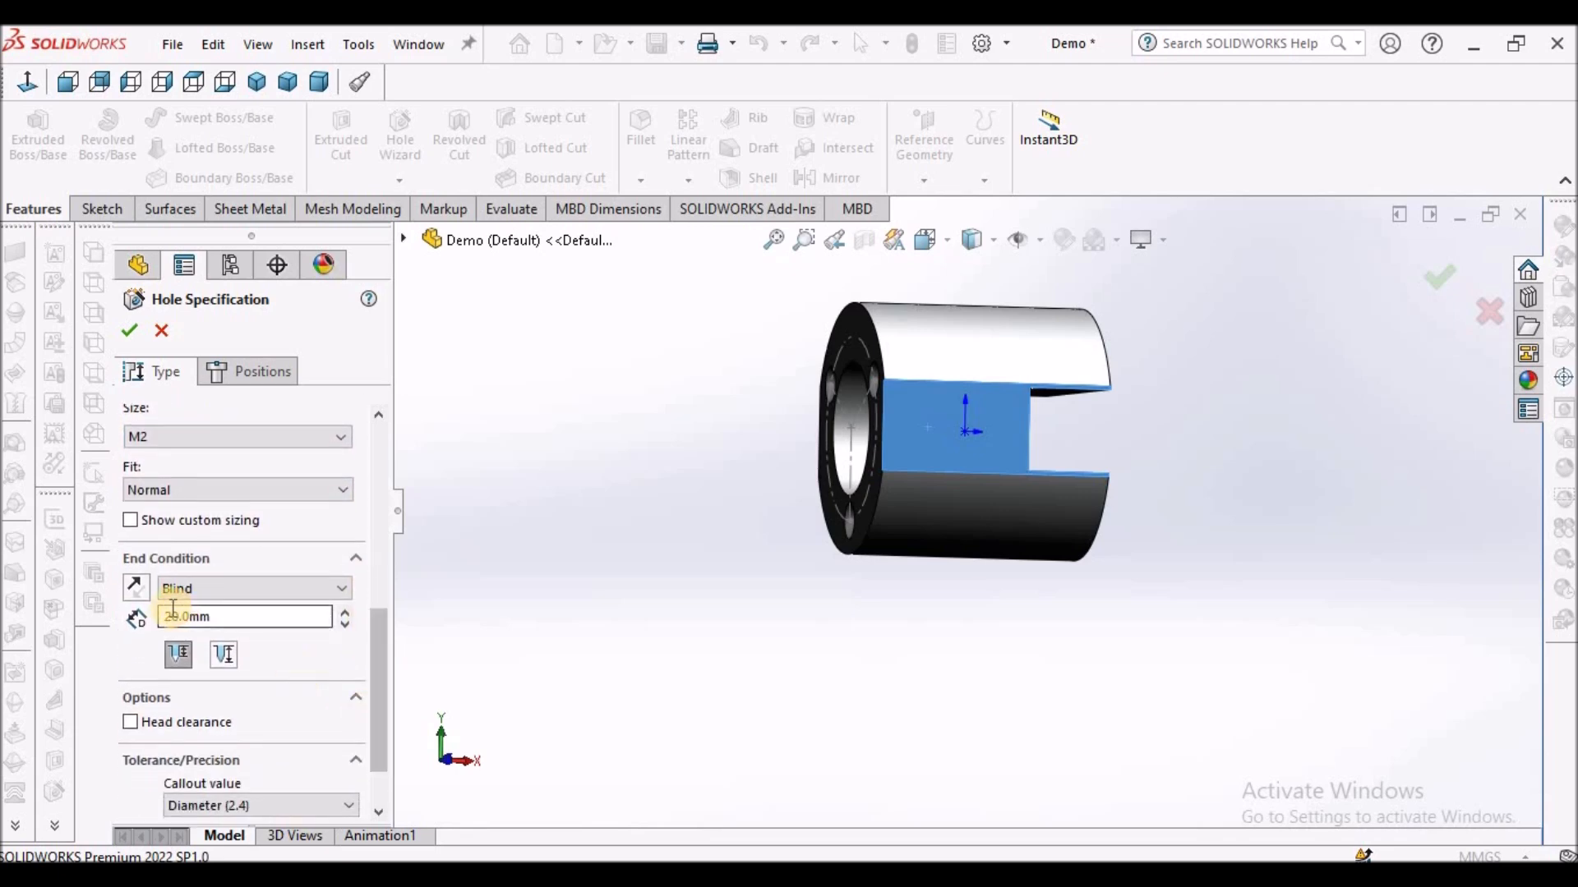
{"action": "left_click", "coordinate": [342, 590]}
{"action": "left_click", "coordinate": [300, 626]}
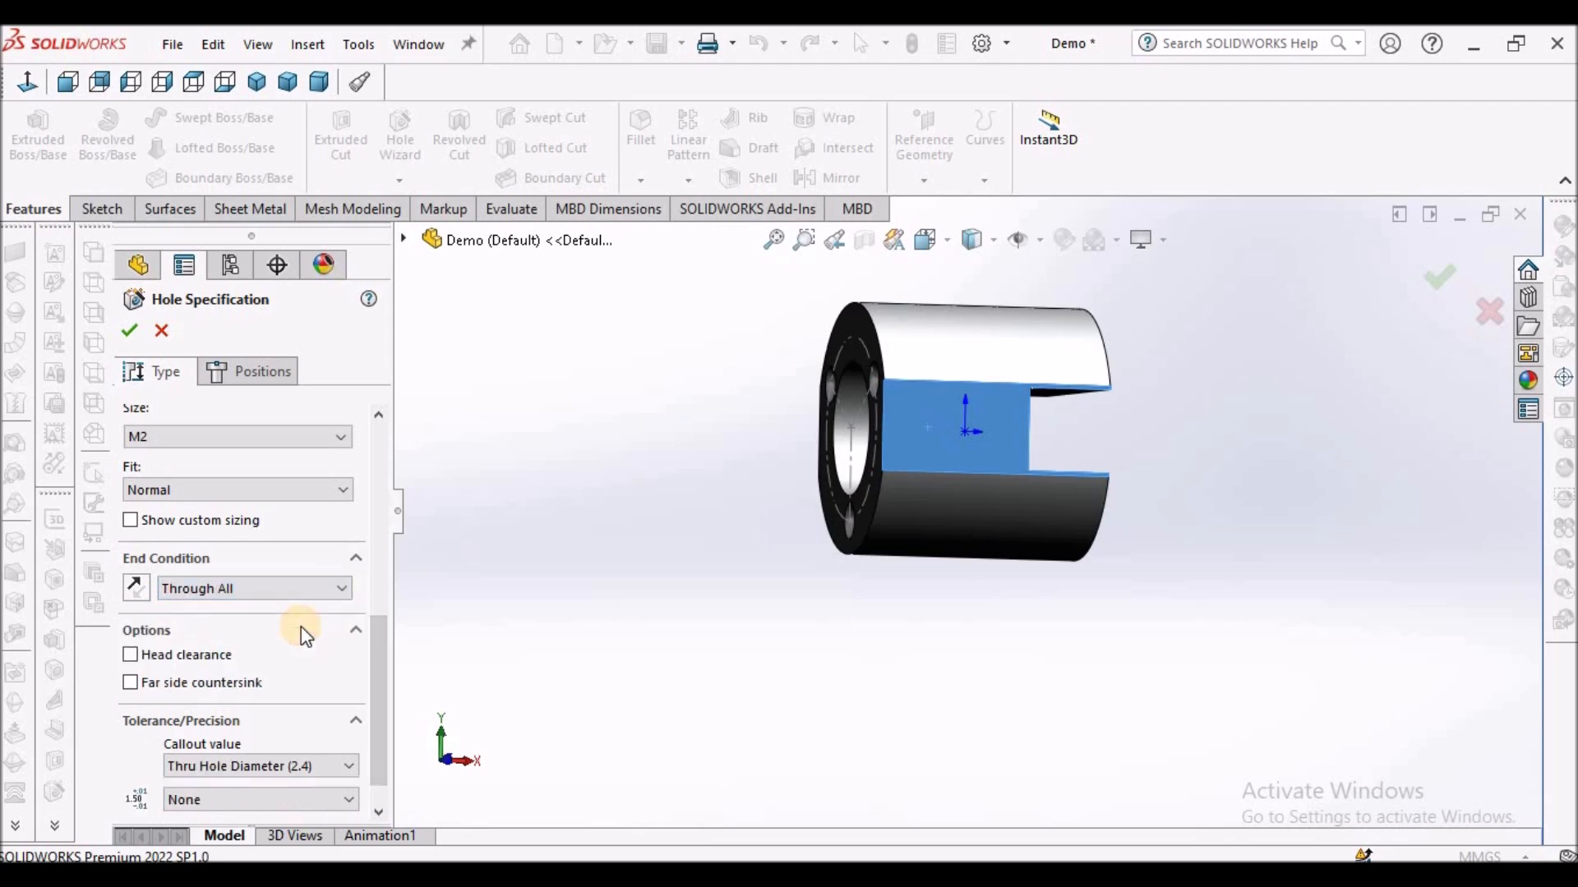
Place two hole positions on the flat side face, one just below the origin and one nearer the ring end, and leave point placement.
{"action": "left_click", "coordinate": [281, 367]}
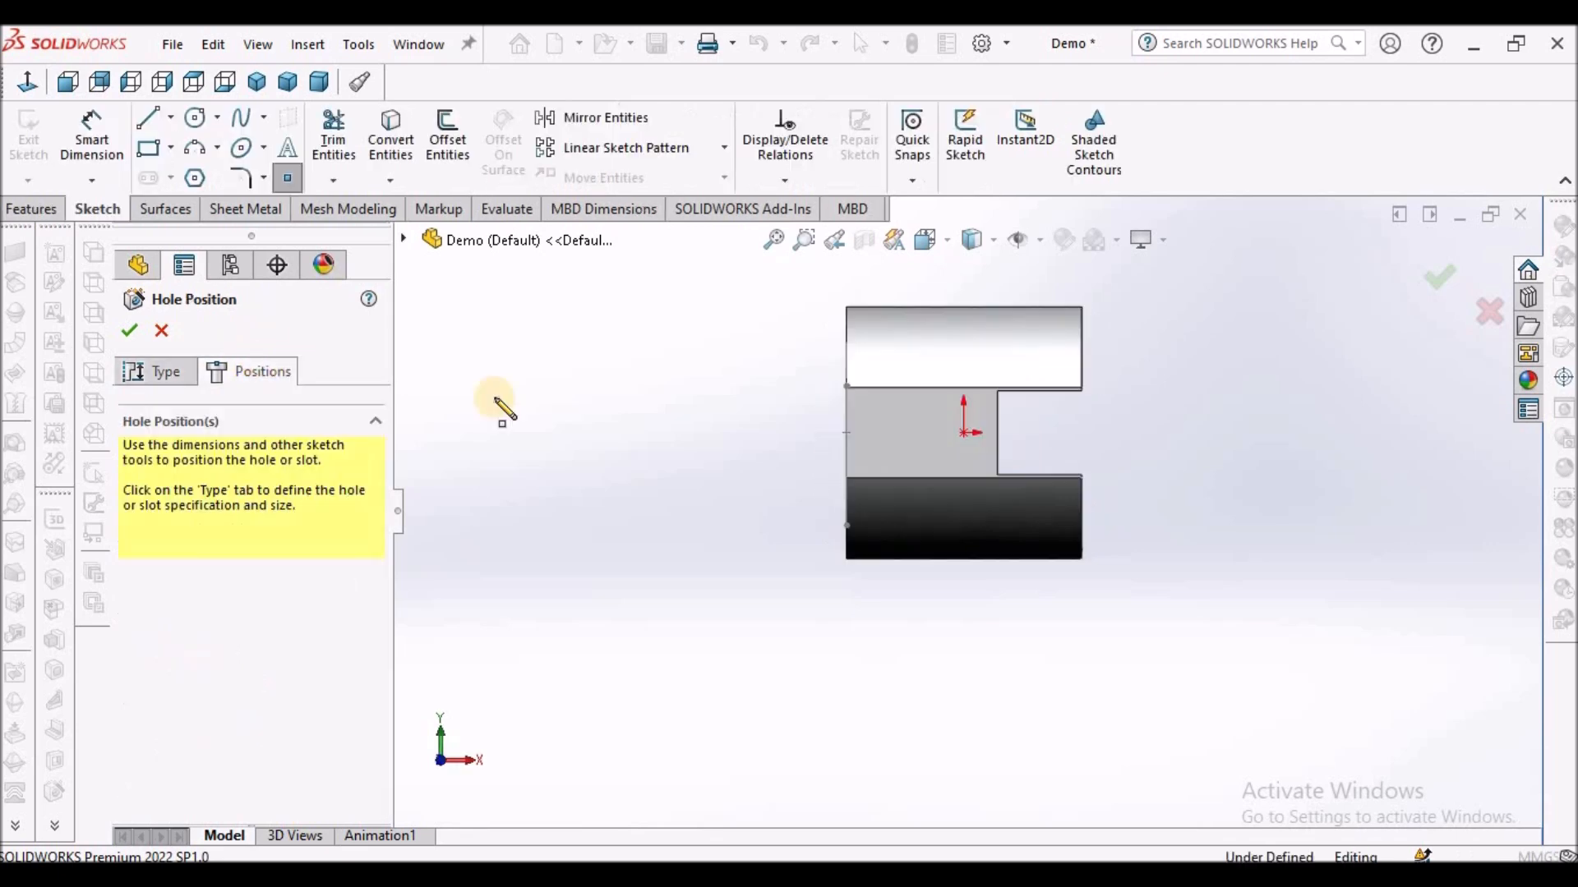
{"action": "scroll", "coordinate": [995, 457], "scroll_direction": "down", "scroll_amount": 3}
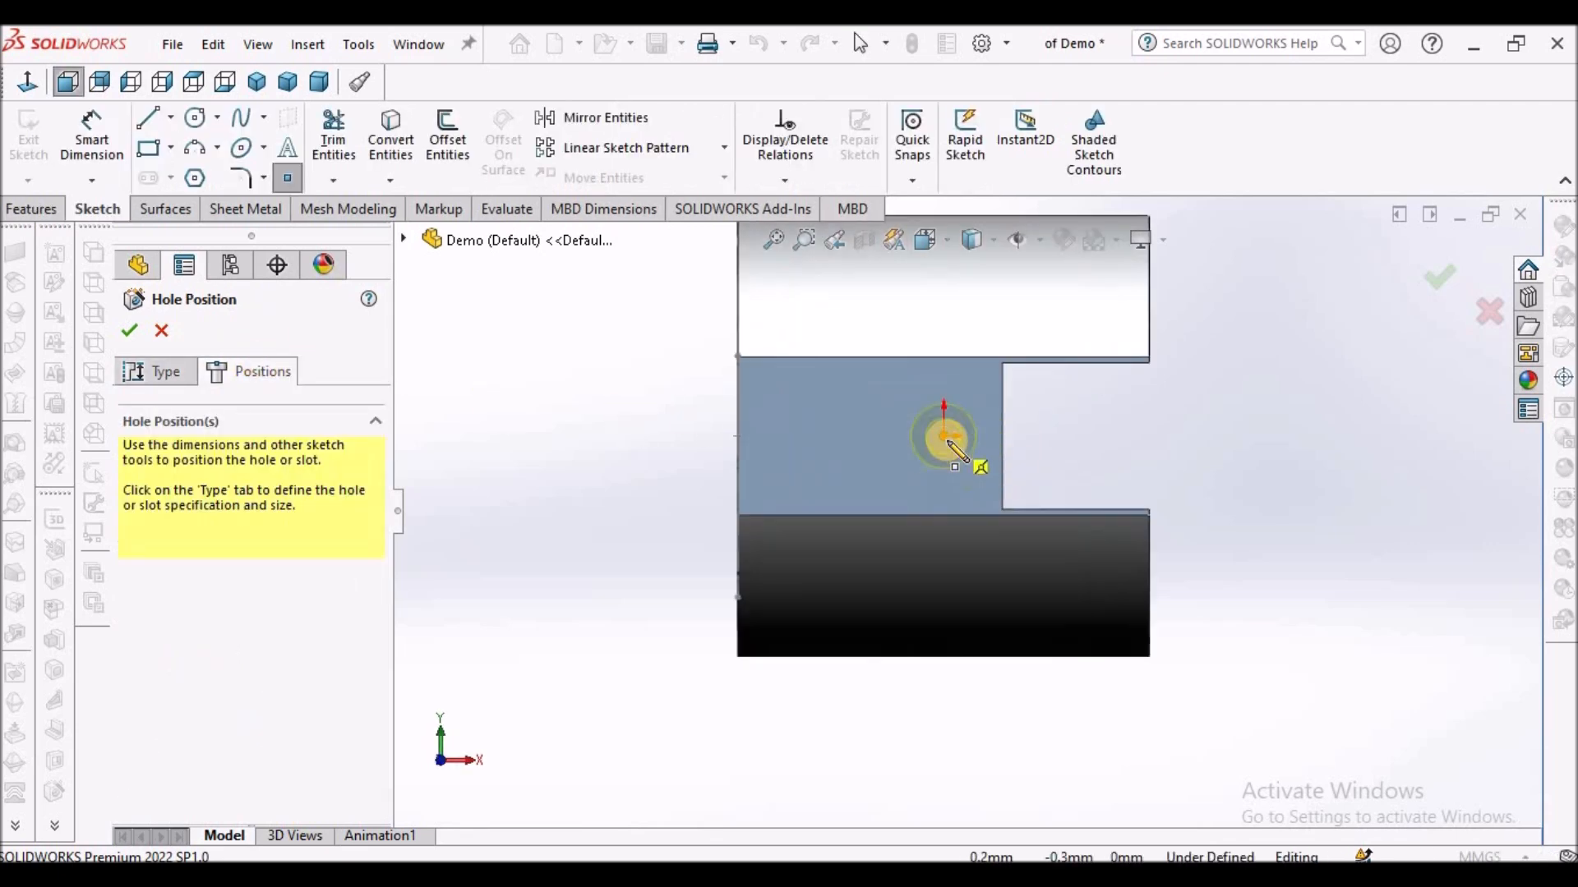
{"action": "left_click", "coordinate": [944, 458]}
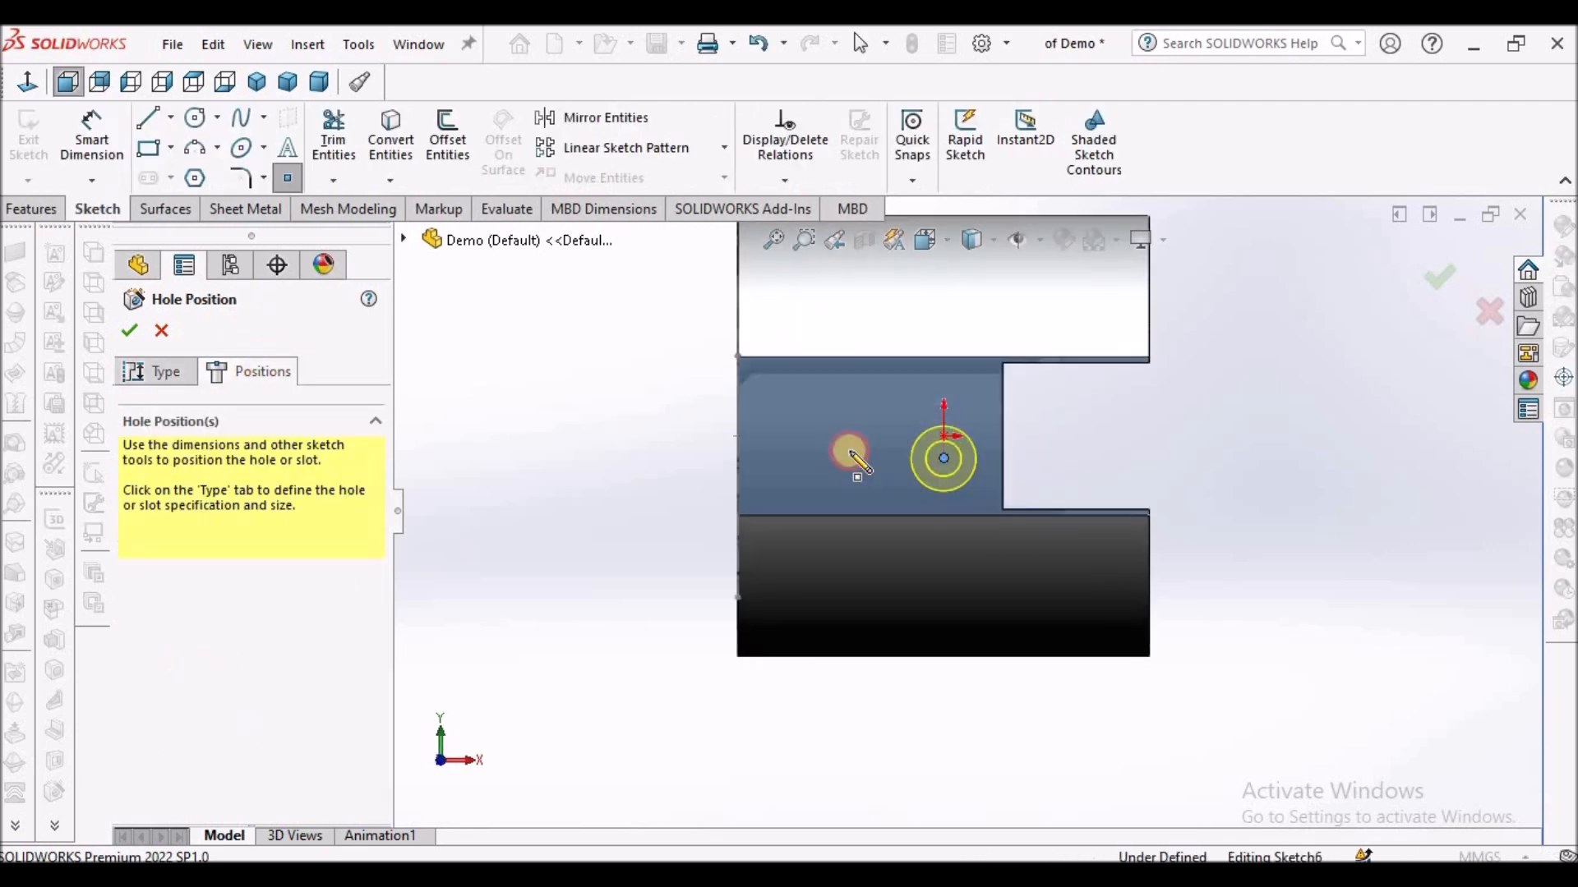
{"action": "left_click", "coordinate": [818, 449]}
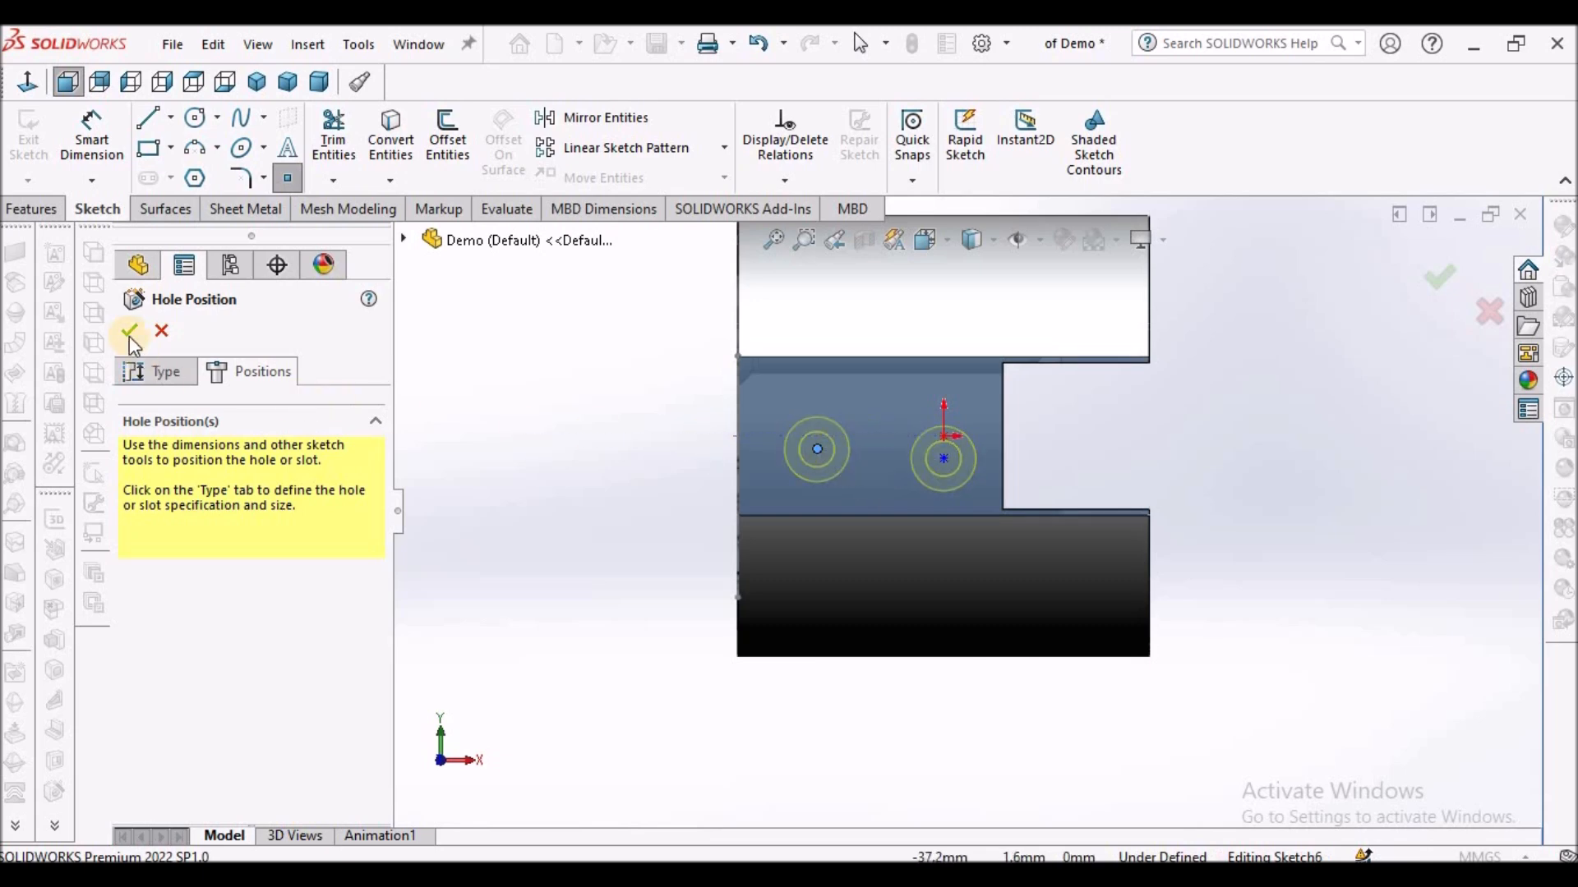
{"action": "right_click", "coordinate": [559, 338]}
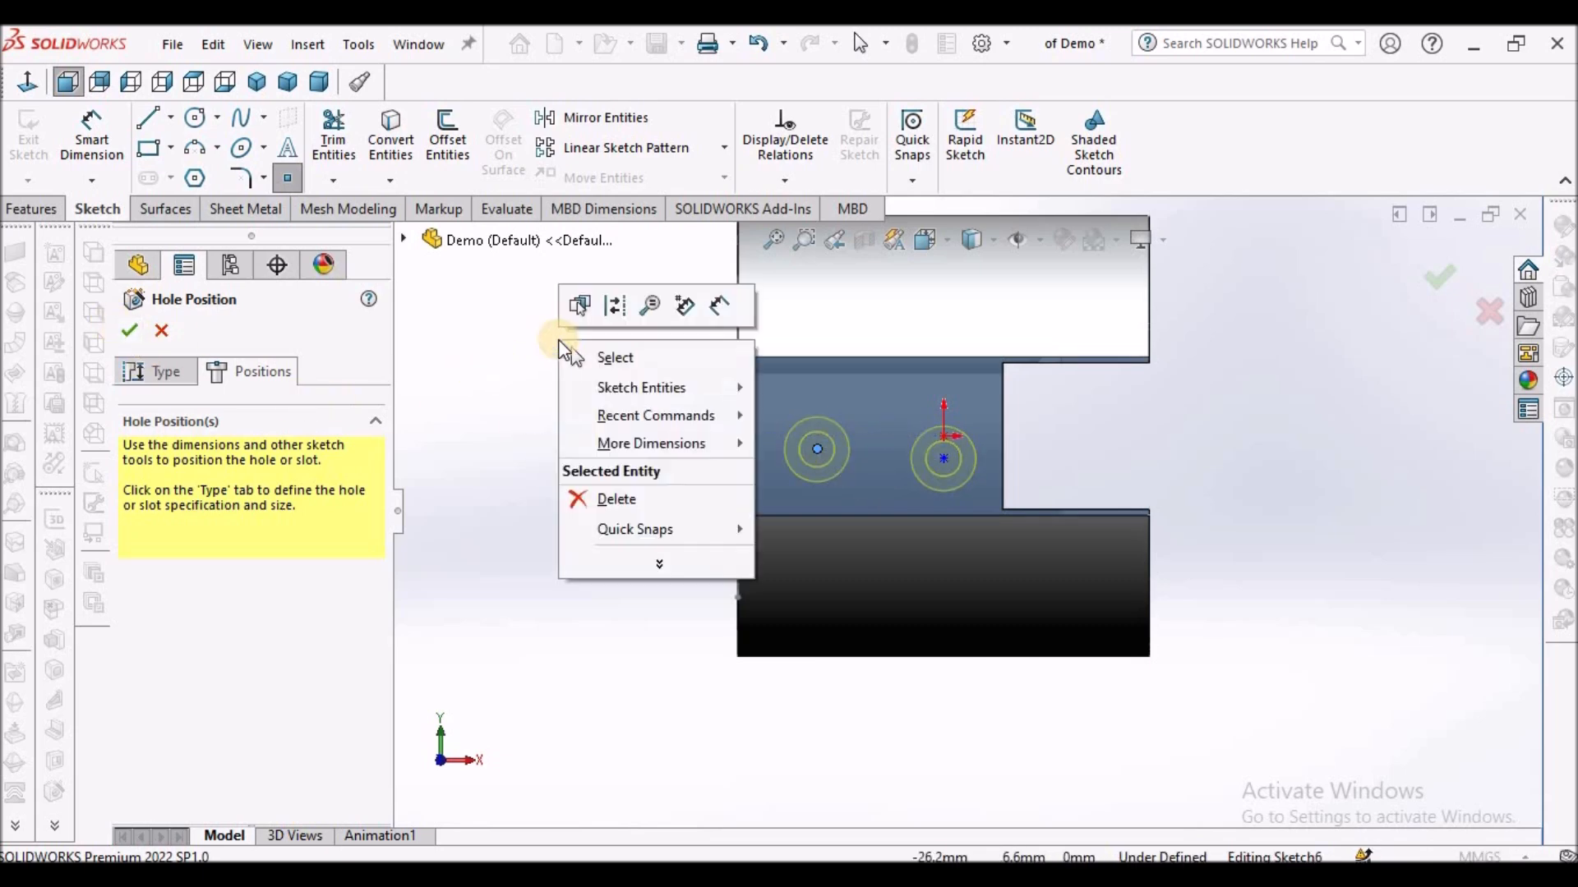
{"action": "left_click", "coordinate": [608, 358]}
Dimension the hole nearer the slot 5 mm from the slot's end edge and place the dimension below the part.
{"action": "left_click", "coordinate": [74, 117]}
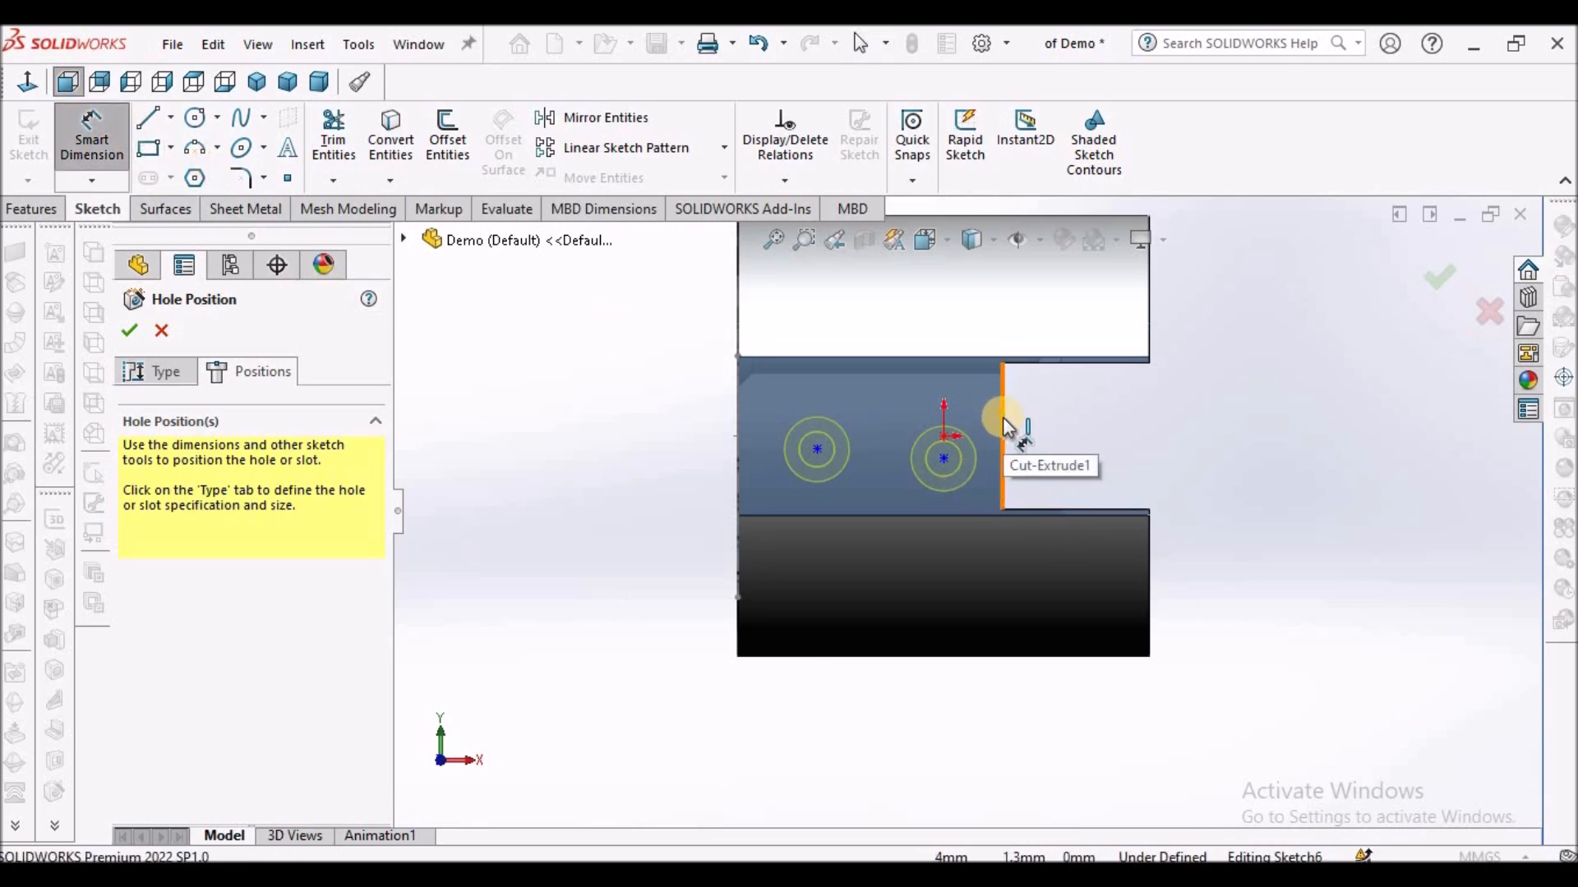
{"action": "left_click", "coordinate": [1004, 426]}
{"action": "left_click", "coordinate": [943, 461]}
{"action": "left_click", "coordinate": [1078, 452]}
{"action": "type", "text": "5"}
{"action": "key", "text": "Return"}
{"action": "left_click_drag", "start_coordinate": [1091, 450], "coordinate": [1073, 675]}
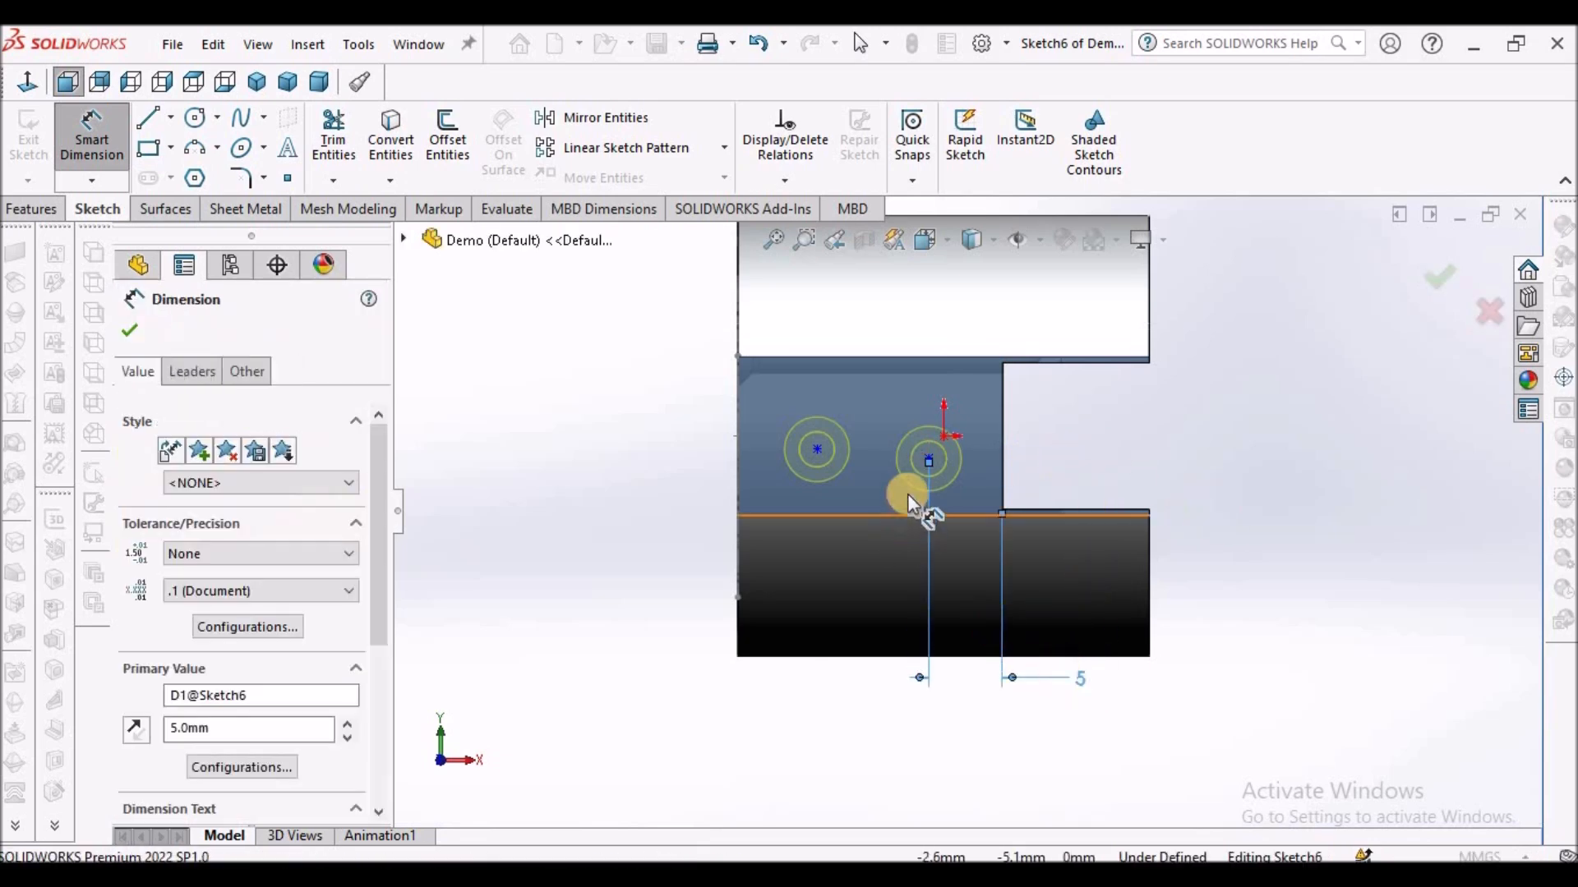
Dimension the horizontal spacing between the two hole centres at 12 mm and place the dimension below the part.
{"action": "left_click", "coordinate": [927, 457]}
{"action": "left_click", "coordinate": [816, 449]}
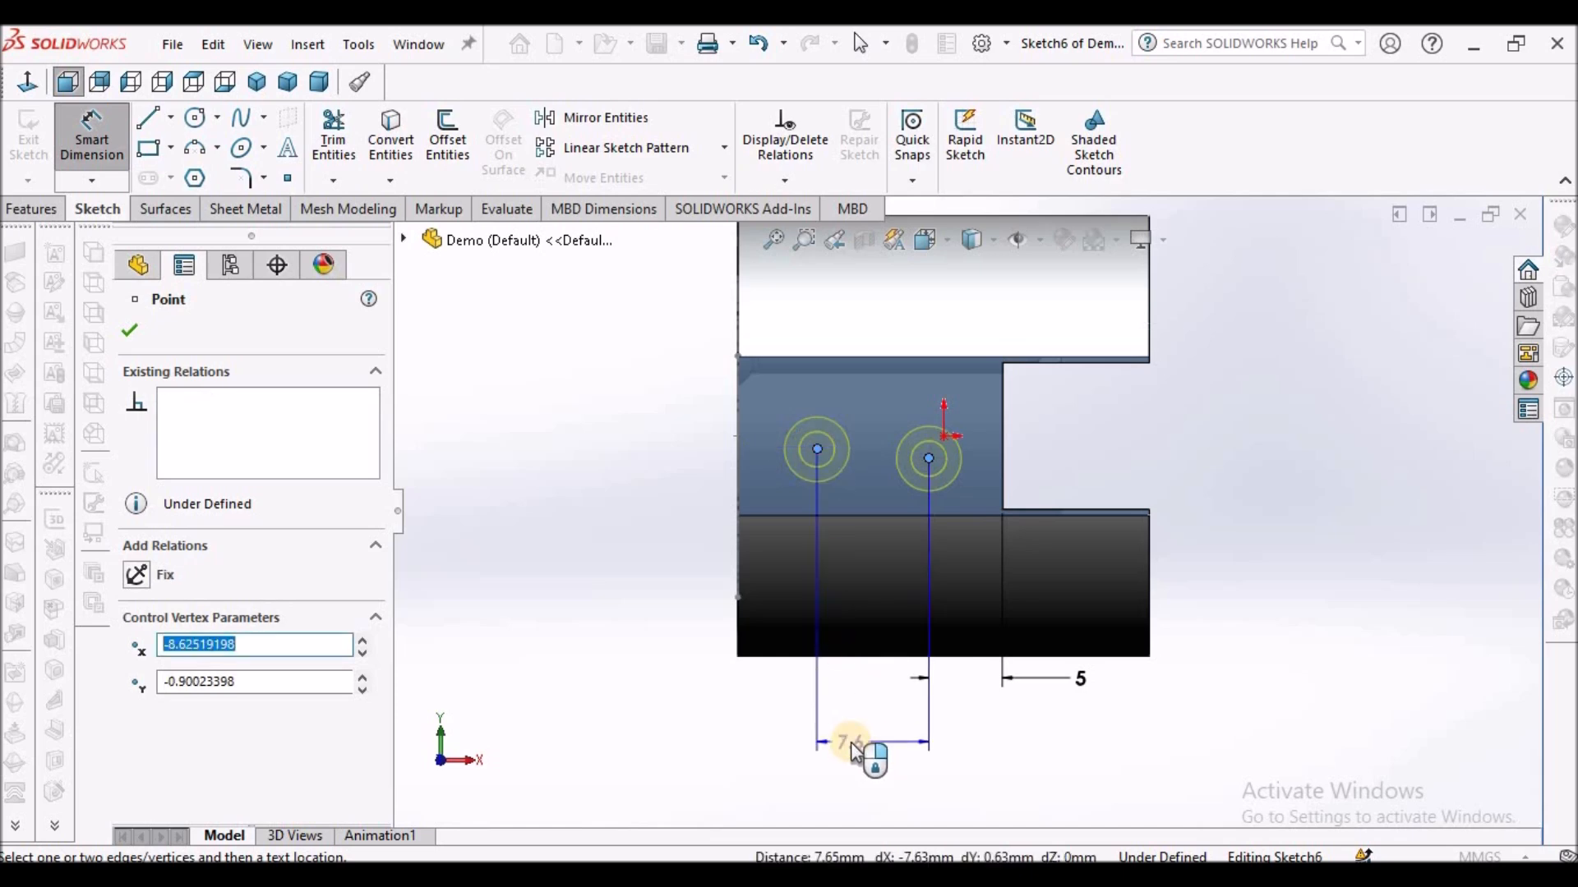
{"action": "left_click", "coordinate": [850, 742]}
{"action": "key", "text": "Return"}
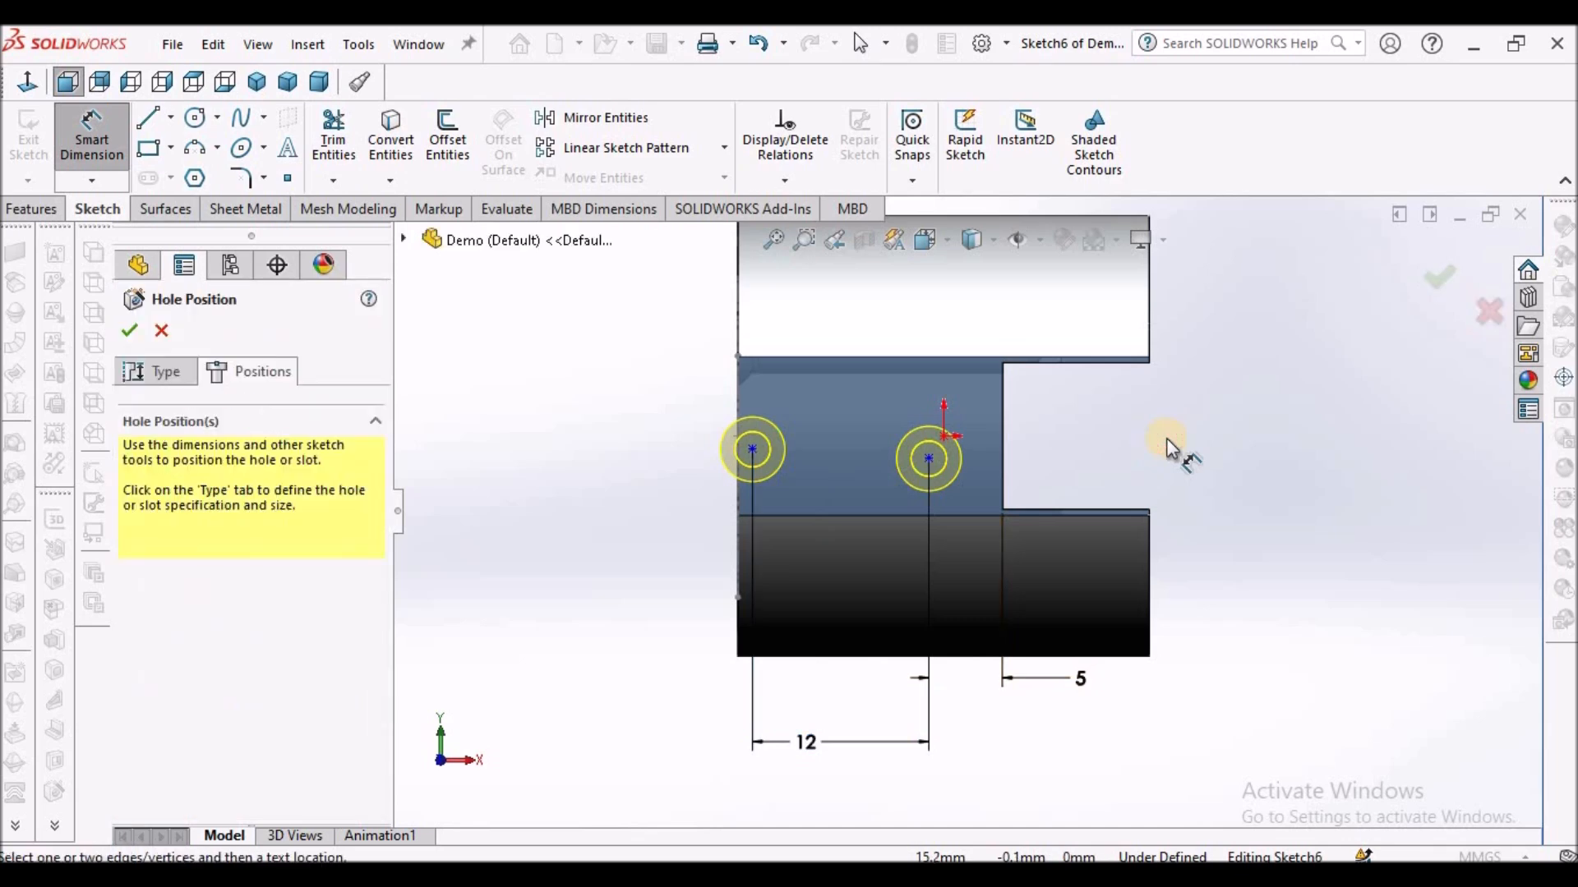
{"action": "key", "text": "Escape"}
Set the spacing dimension between the two hole centres to 8 mm.
{"action": "scroll", "coordinate": [1110, 475], "scroll_direction": "down", "scroll_amount": 2}
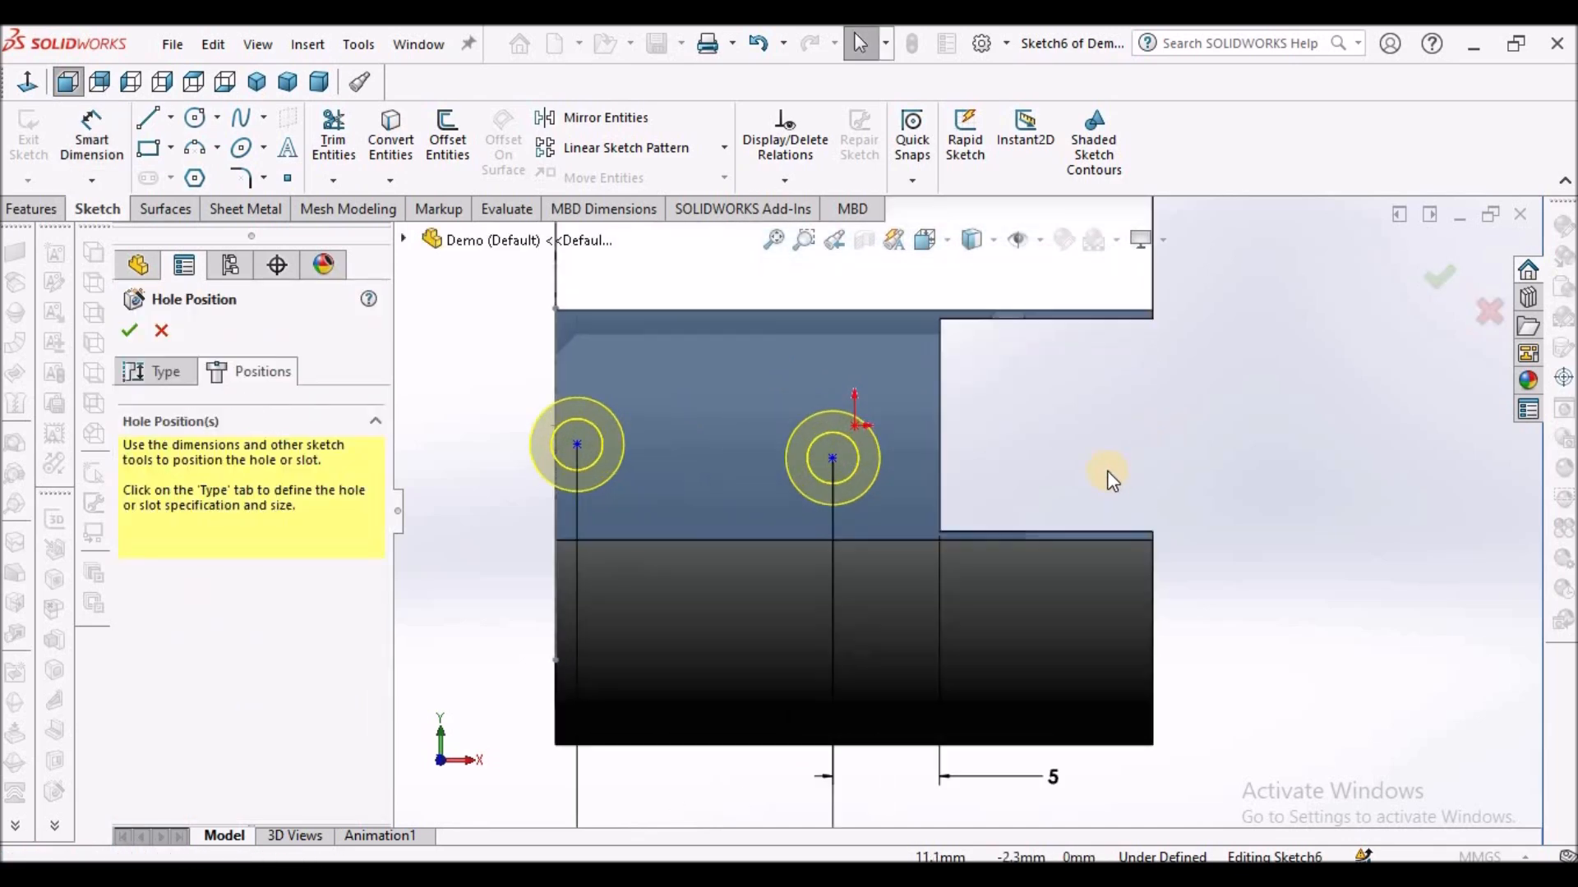
{"action": "scroll", "coordinate": [1111, 479], "scroll_direction": "up", "scroll_amount": 3}
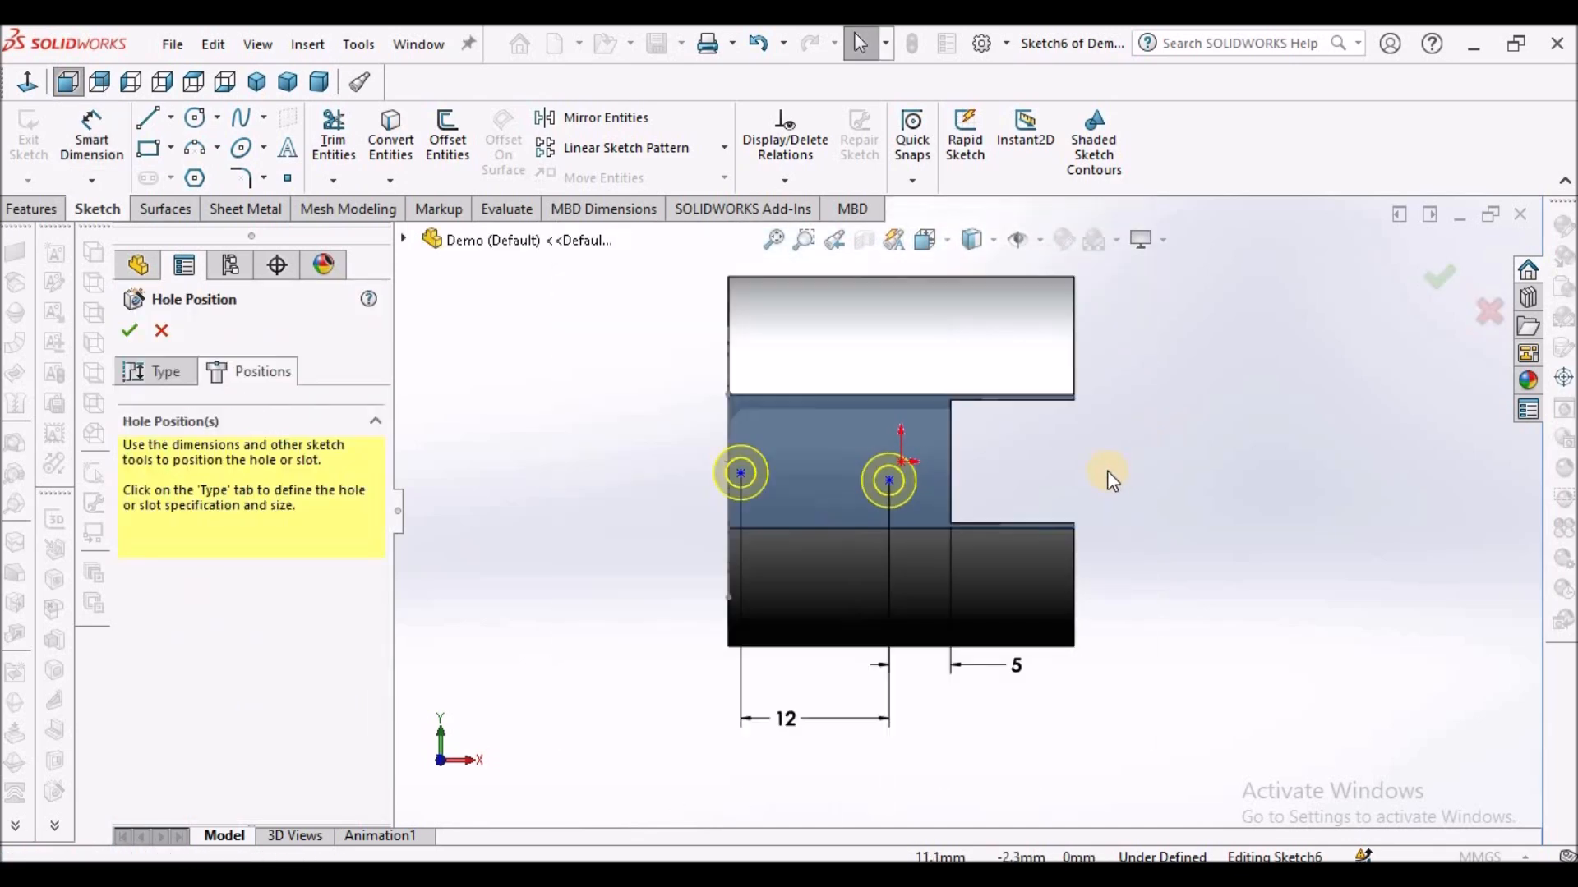
{"action": "double_click", "coordinate": [793, 722]}
{"action": "type", "text": "8"}
{"action": "key", "text": "Return"}
{"action": "left_click", "coordinate": [637, 661]}
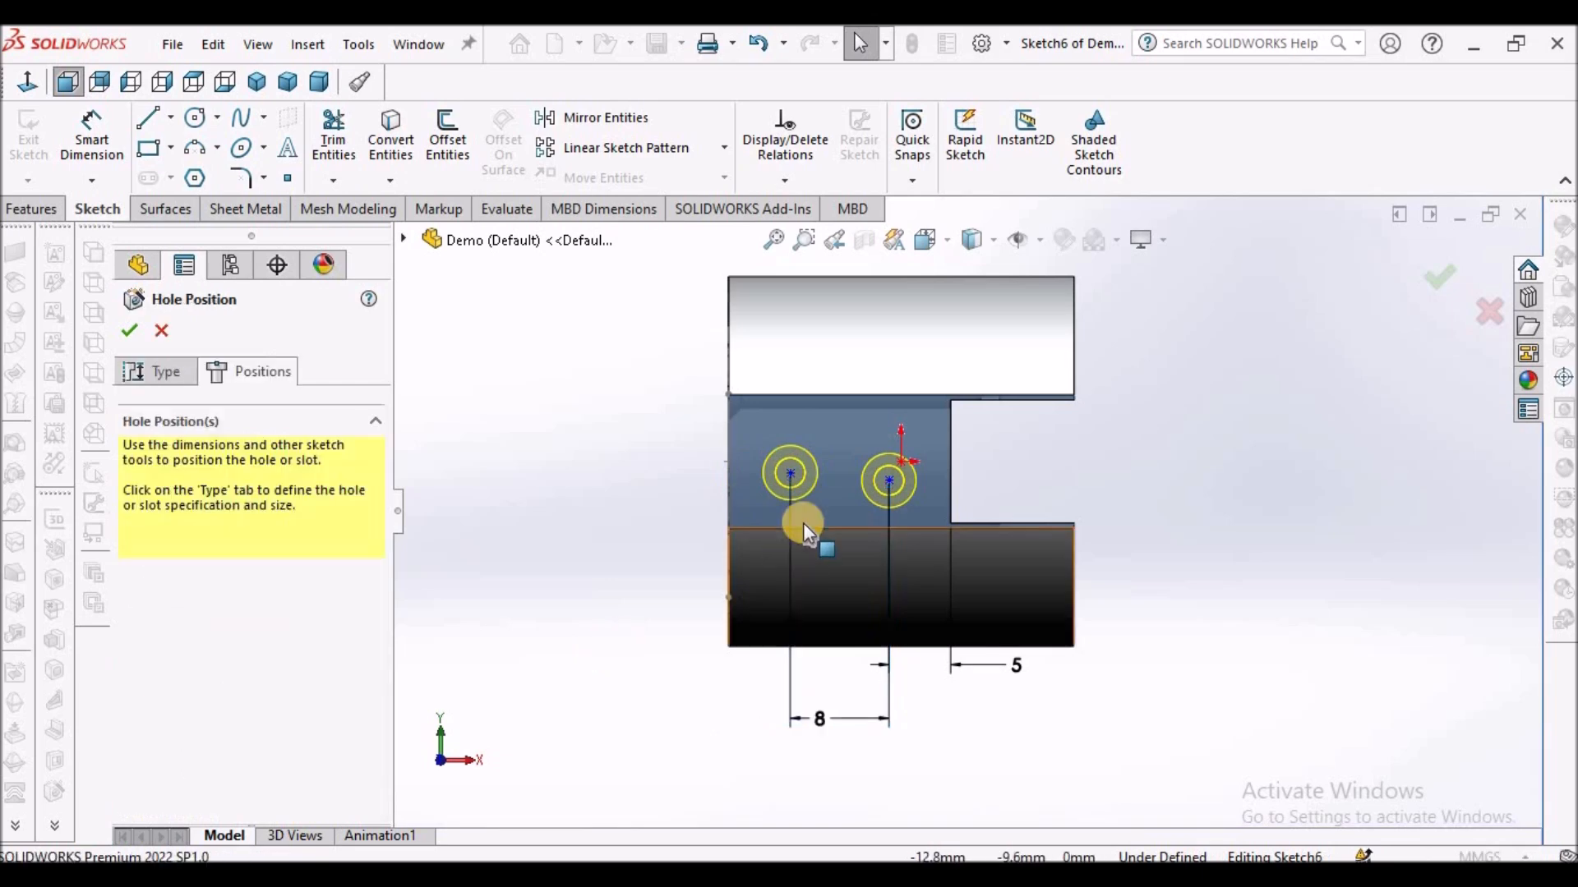
Align the two hole centres with the origin using a Horizontal relation.
{"action": "scroll", "coordinate": [879, 500], "scroll_direction": "down", "scroll_amount": 3}
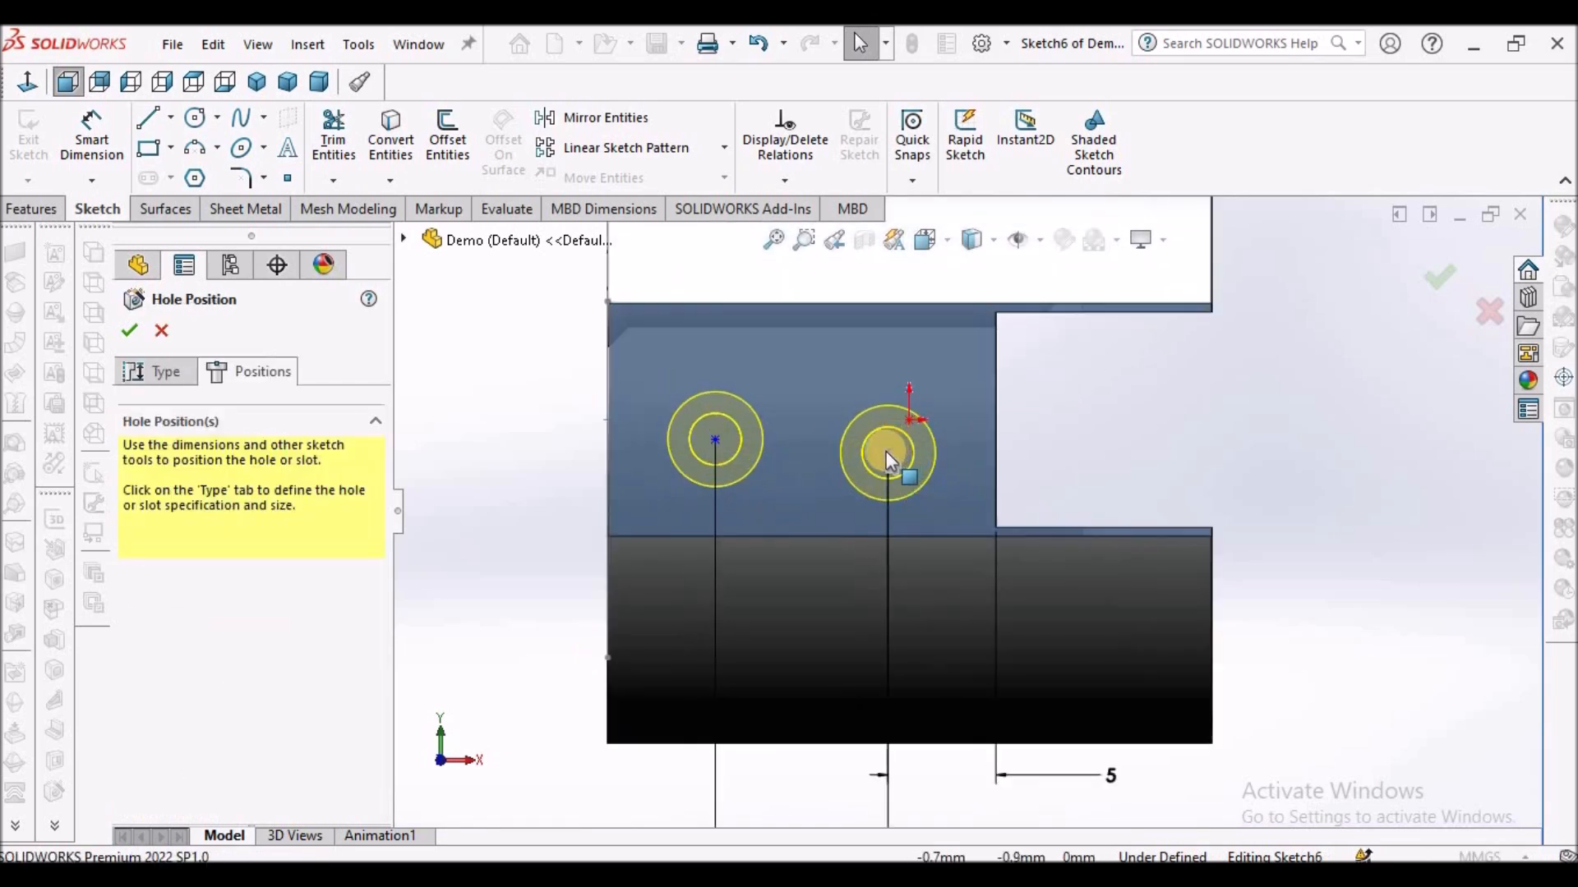
{"action": "left_click", "coordinate": [886, 452]}
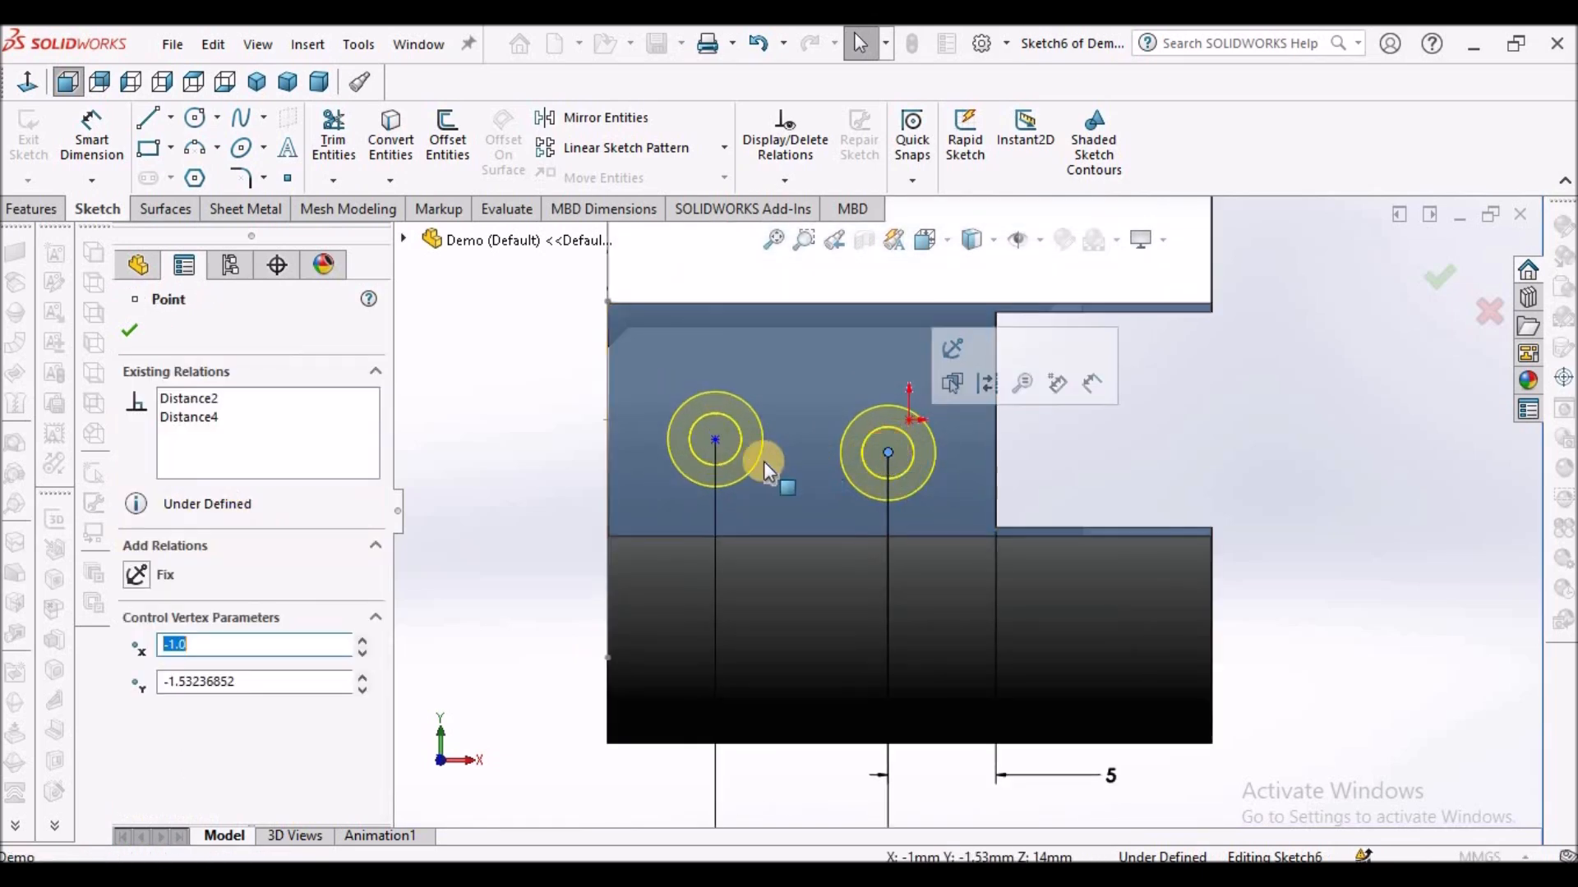
{"action": "left_click", "coordinate": [715, 442], "text": "ctrl"}
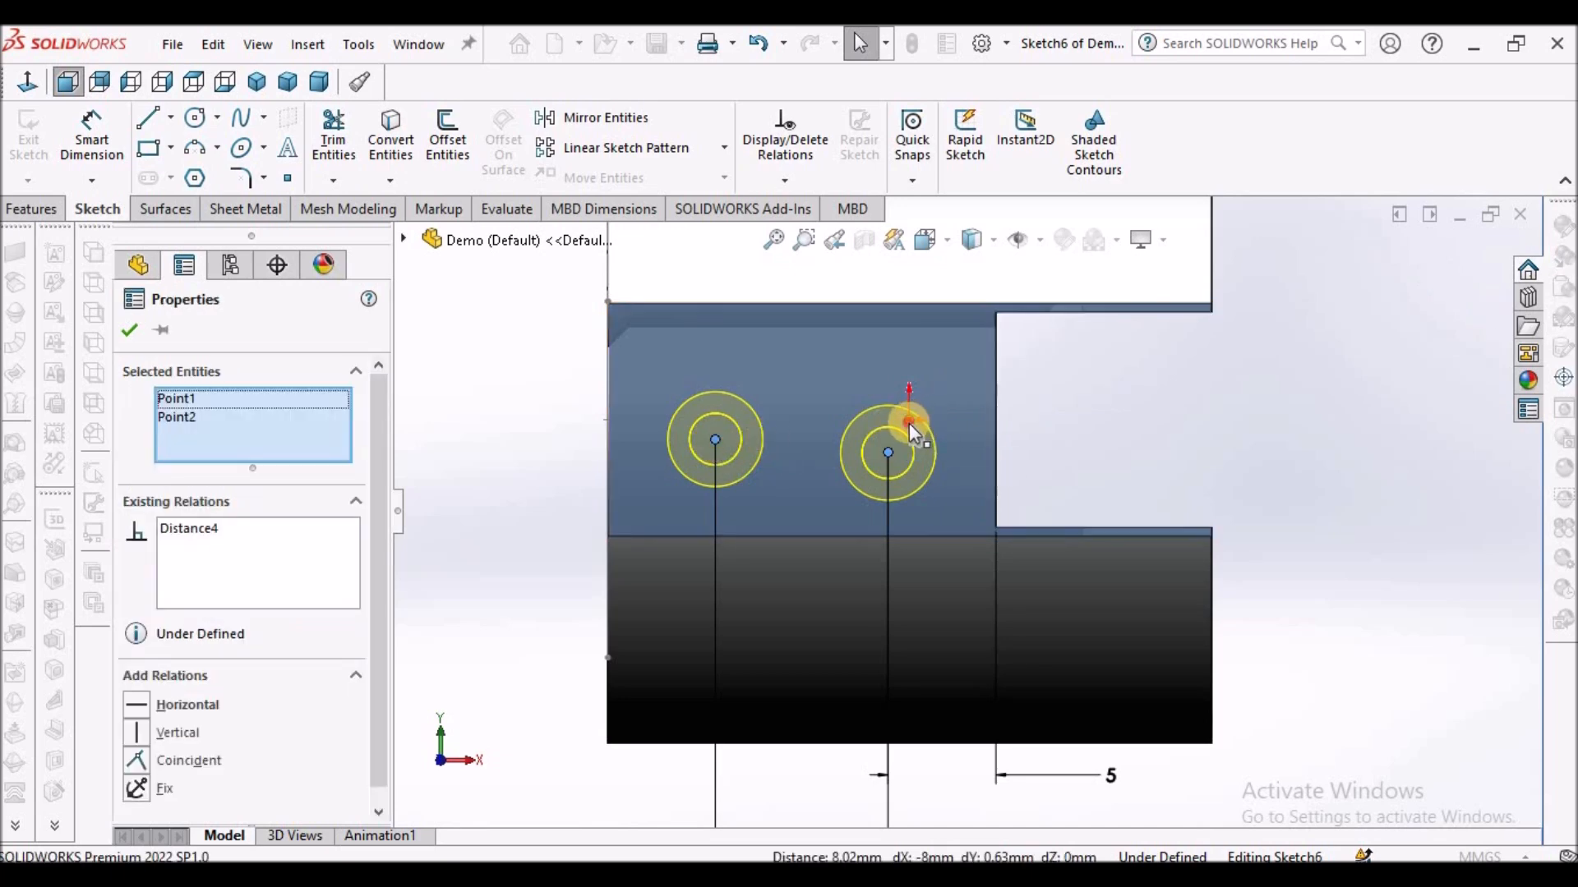
{"action": "left_click", "coordinate": [909, 423], "text": "ctrl"}
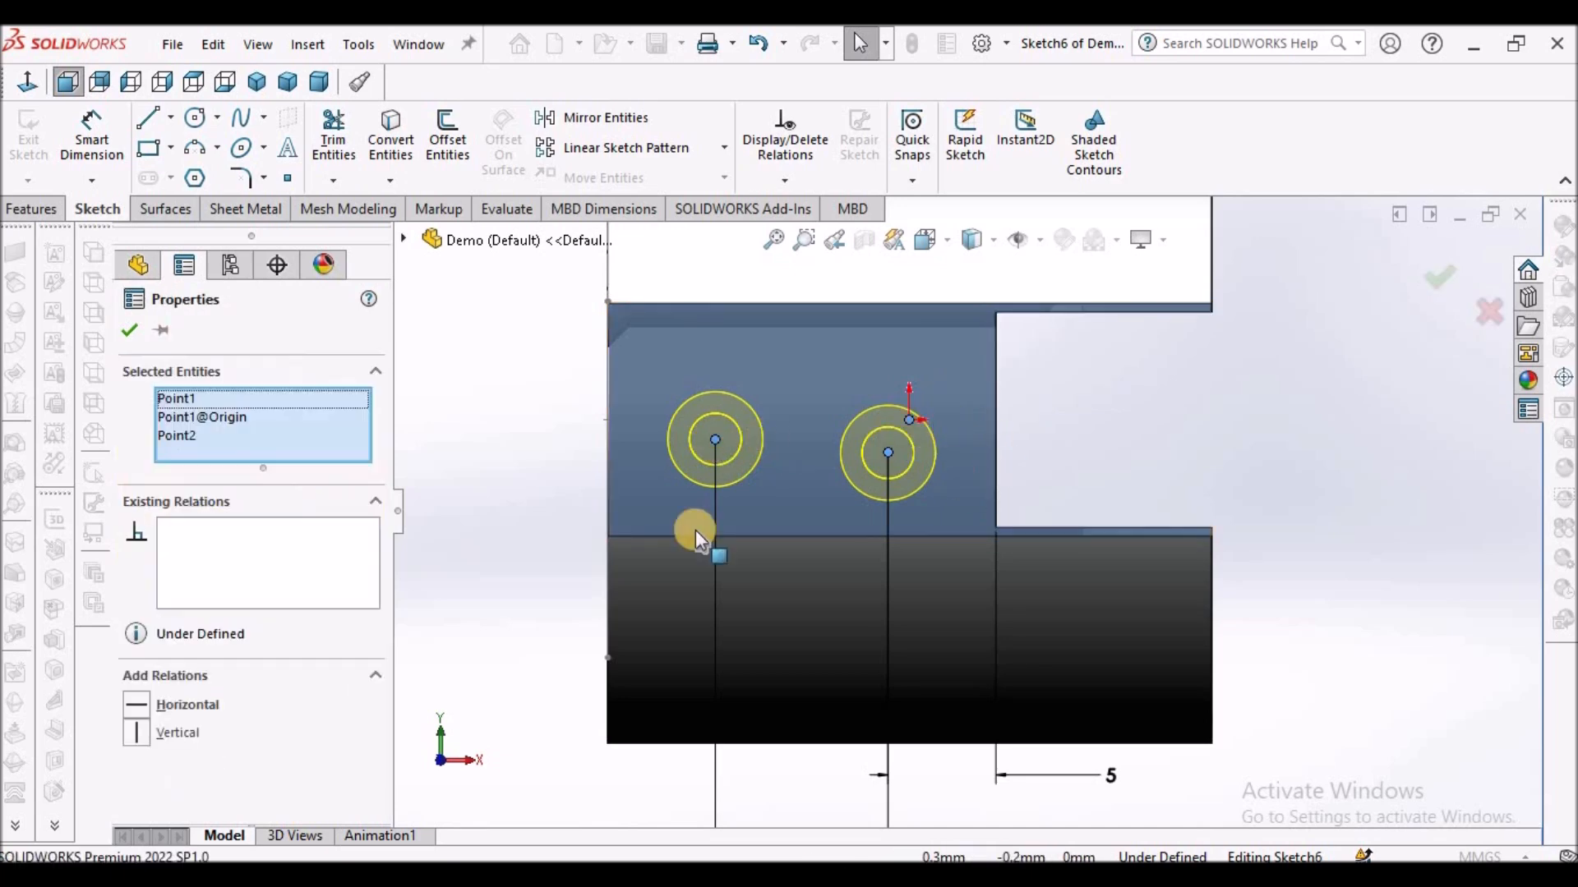
{"action": "left_click", "coordinate": [142, 706]}
{"action": "left_click", "coordinate": [130, 330]}
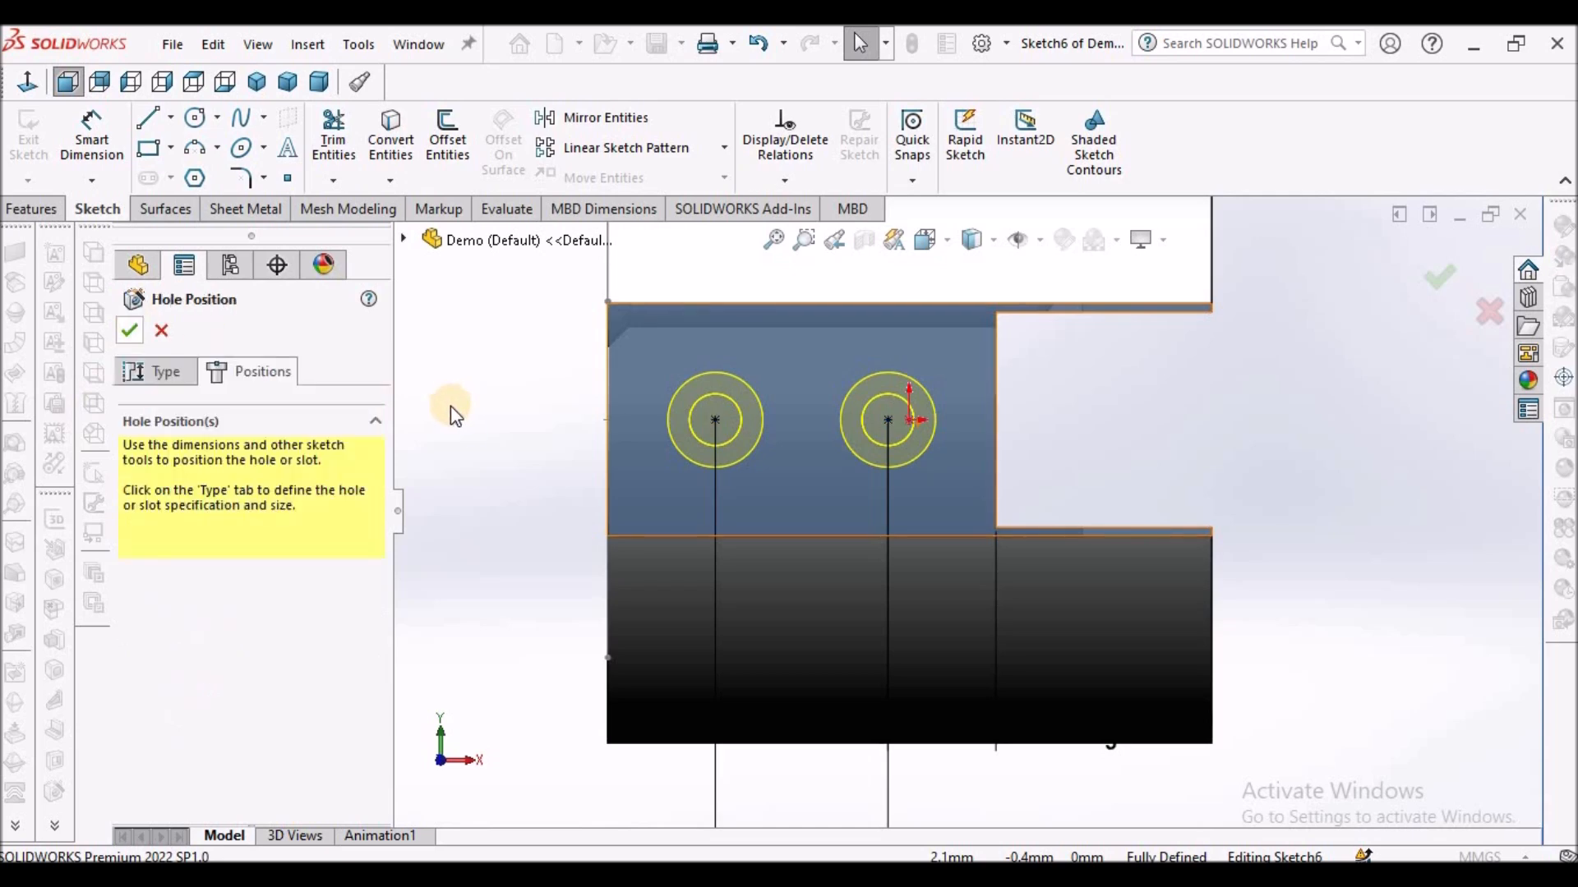
Check the hole type, Through All end condition and preview through the body, and finish the countersunk hole feature.
{"action": "left_click", "coordinate": [162, 379]}
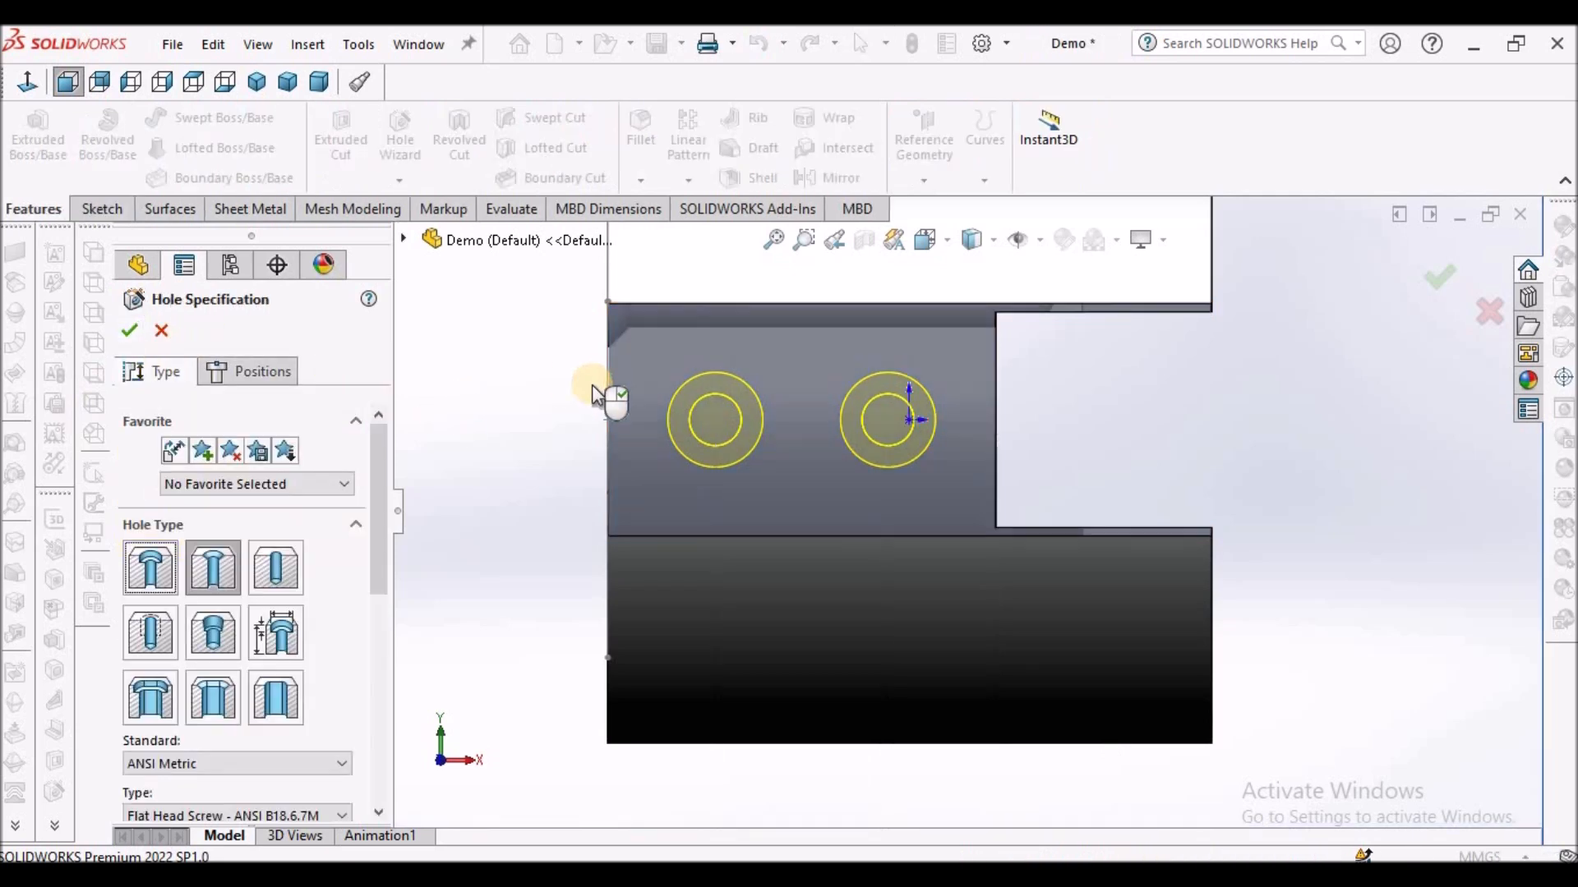
{"action": "left_click_drag", "start_coordinate": [388, 521], "coordinate": [391, 754]}
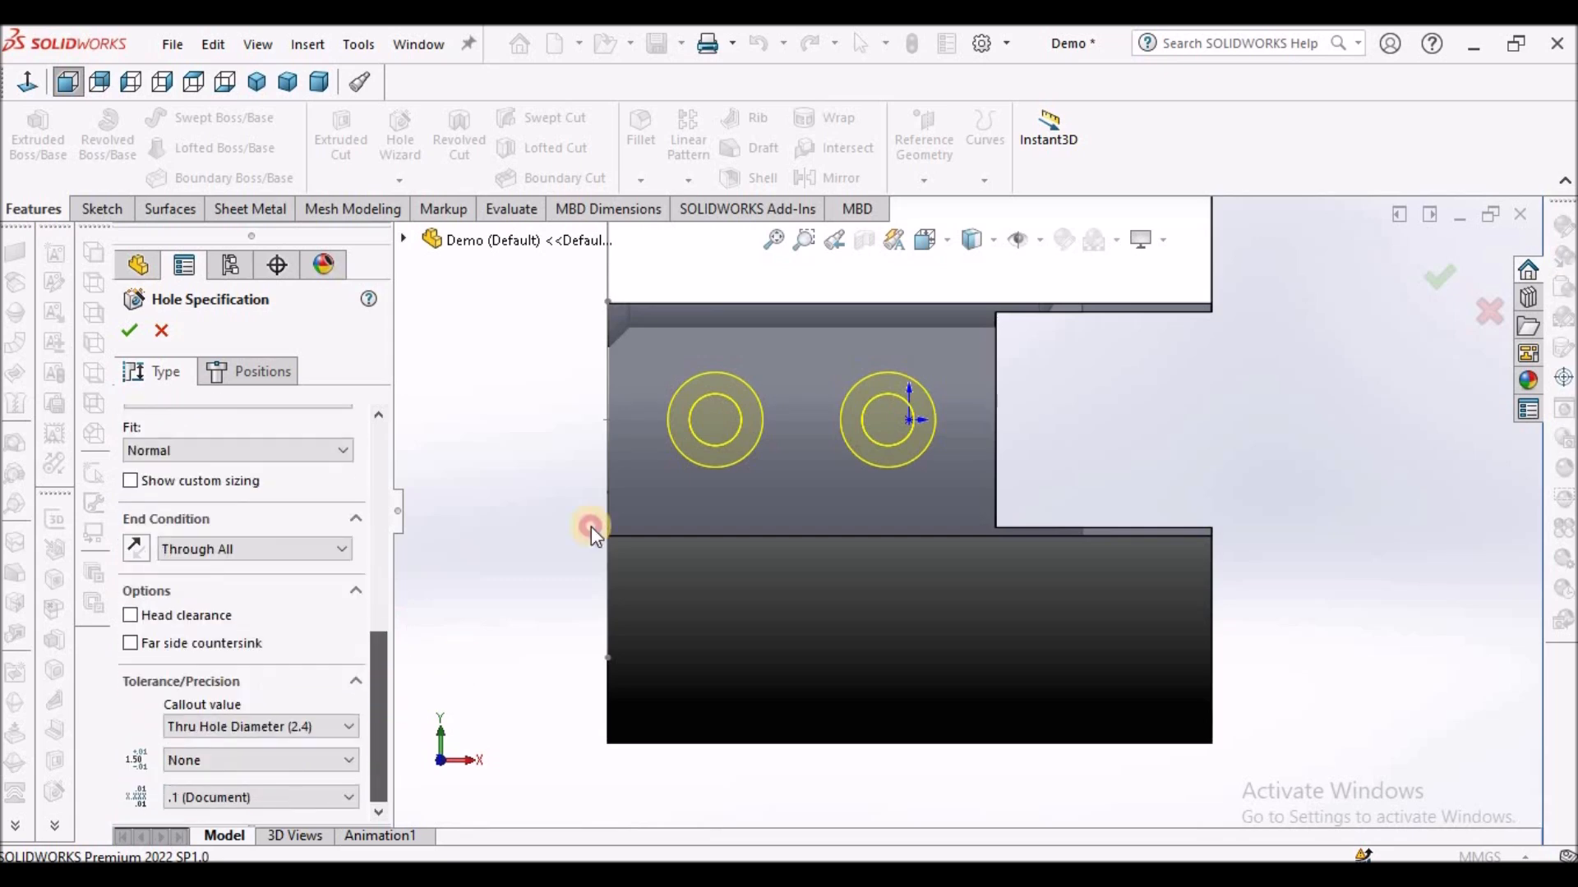
{"action": "scroll", "coordinate": [648, 488], "scroll_direction": "up", "scroll_amount": 3}
{"action": "middle_click_drag", "start_coordinate": [706, 467], "coordinate": [876, 448]}
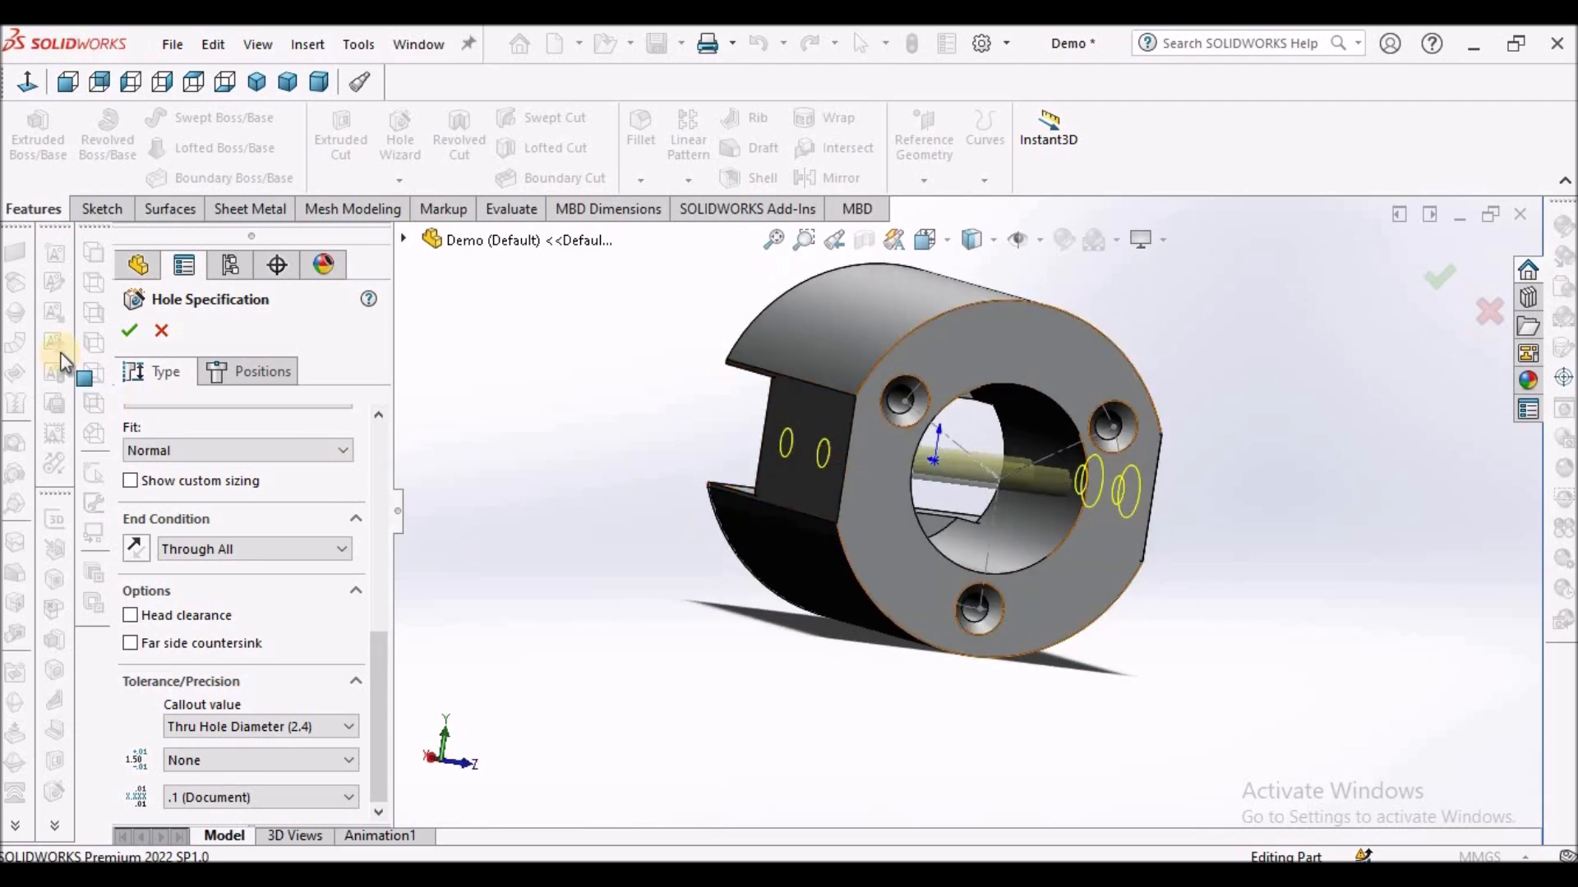
{"action": "left_click", "coordinate": [926, 495]}
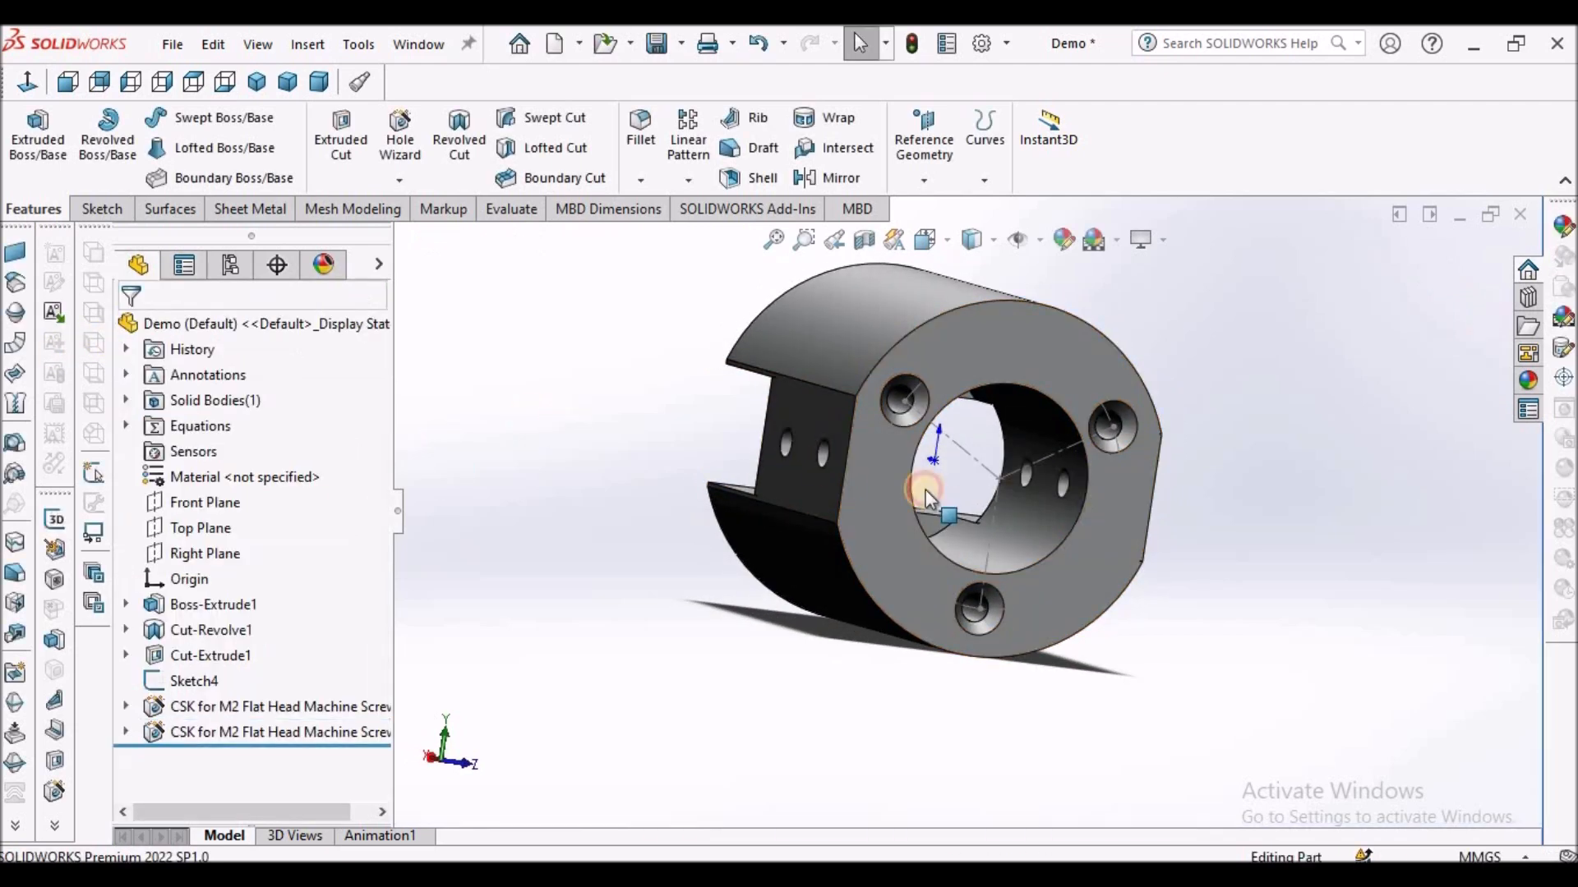
Turn off the display of sketches on the model and inspect the countersunk holes on the flat side face.
{"action": "middle_click_drag", "start_coordinate": [1066, 486], "coordinate": [869, 559]}
{"action": "left_click", "coordinate": [1230, 364]}
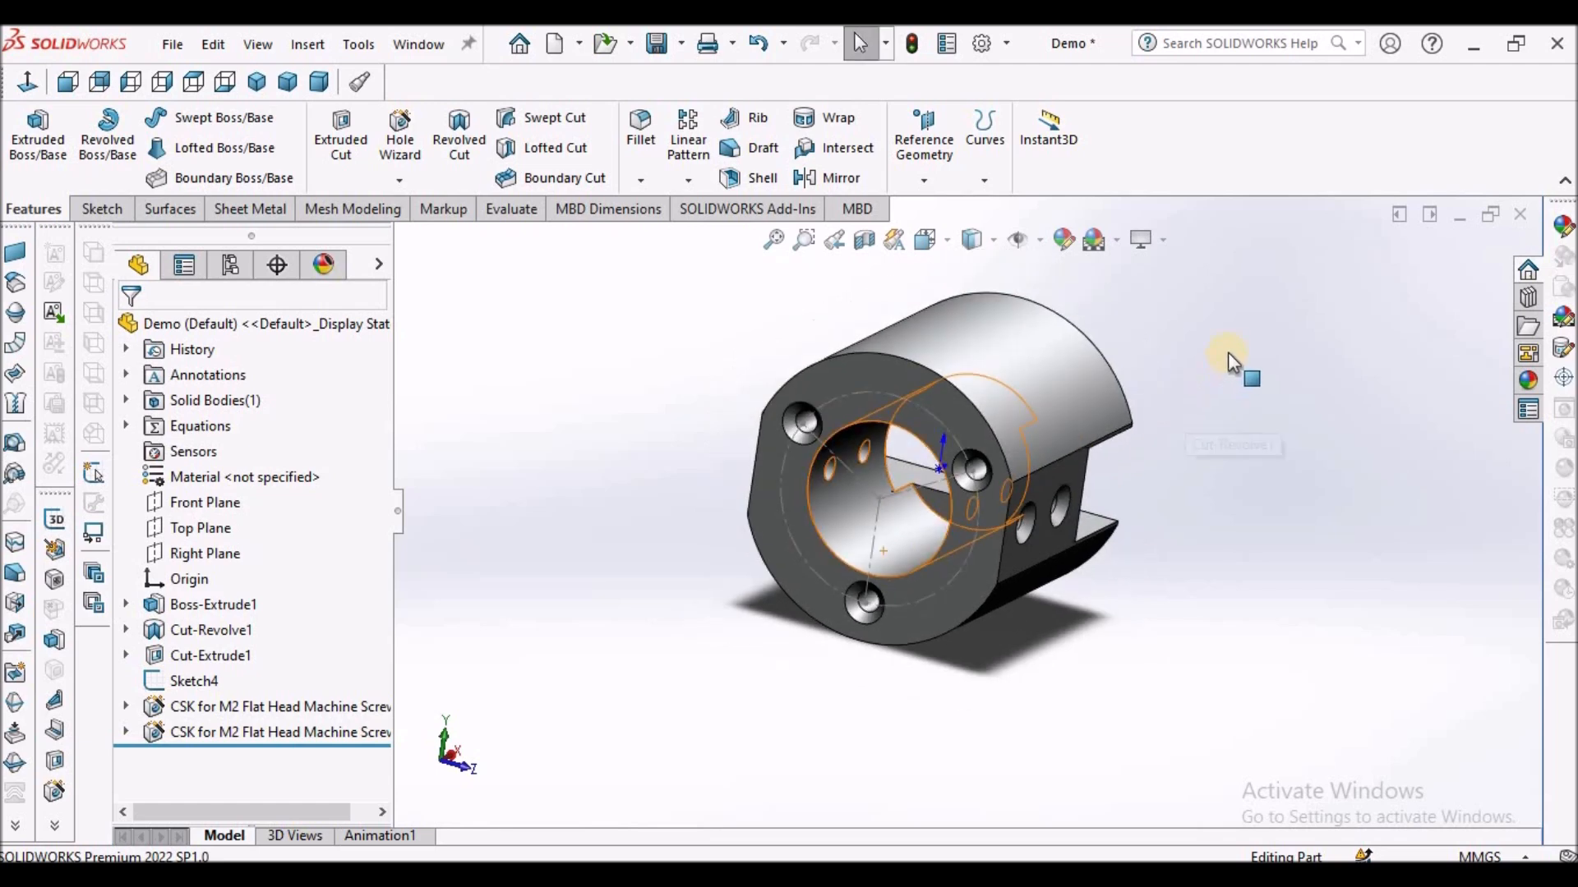
{"action": "left_click", "coordinate": [1018, 239]}
{"action": "left_click", "coordinate": [1052, 471]}
{"action": "middle_click_drag", "start_coordinate": [1030, 436], "coordinate": [788, 518]}
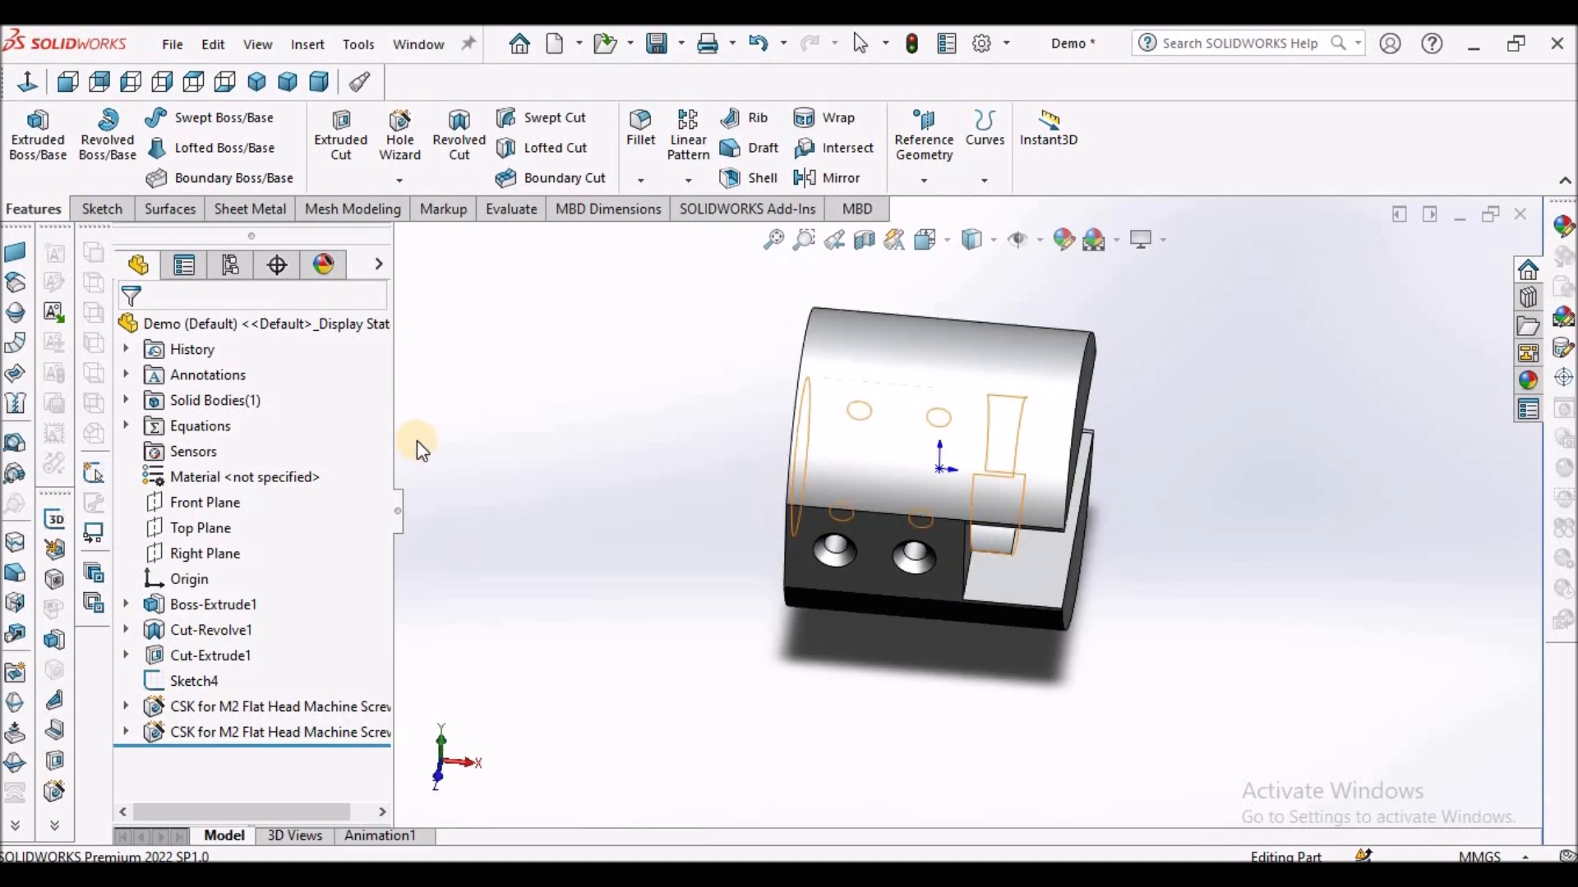
Start a sketch on the Top Plane and show the model in wireframe.
{"action": "left_click", "coordinate": [196, 529]}
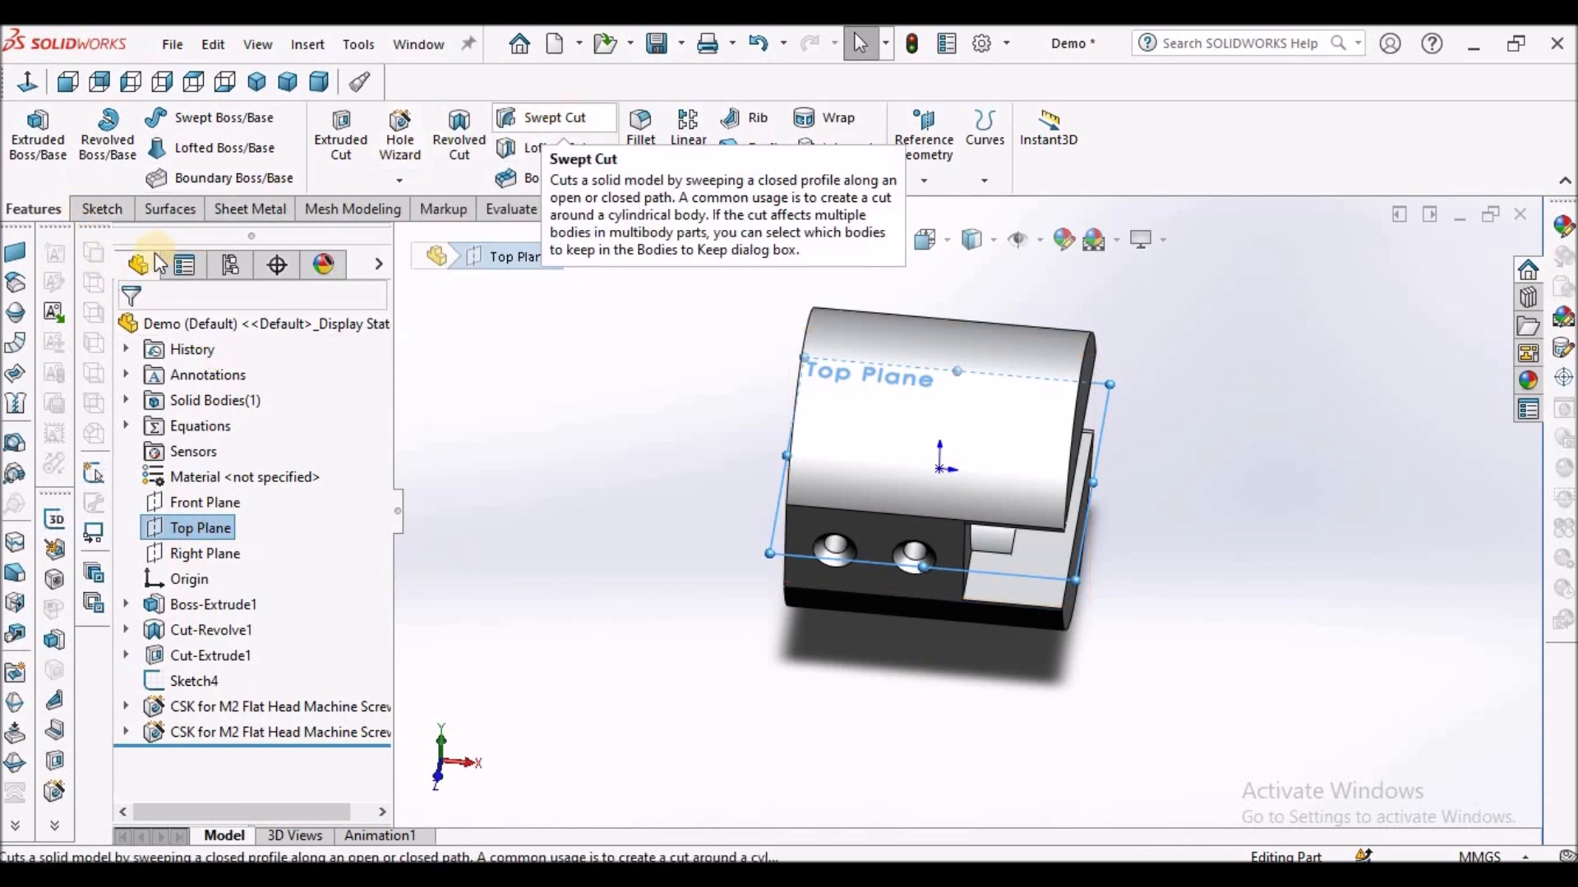
{"action": "left_click", "coordinate": [101, 209]}
{"action": "left_click", "coordinate": [30, 132]}
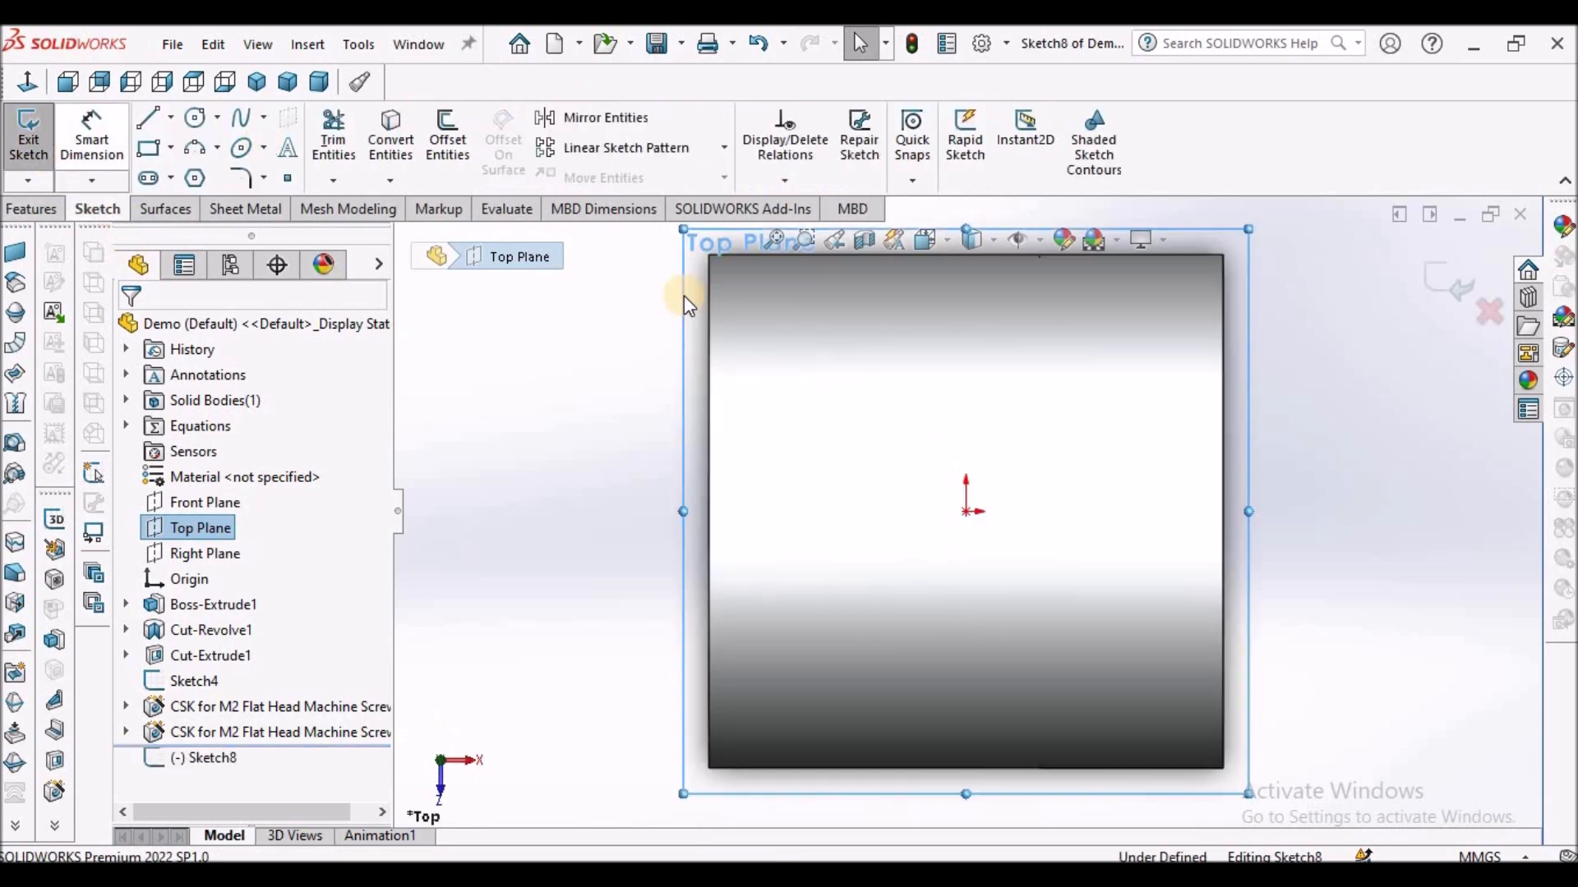
{"action": "scroll", "coordinate": [703, 370], "scroll_direction": "up", "scroll_amount": 4}
{"action": "left_click", "coordinate": [990, 242]}
{"action": "left_click", "coordinate": [977, 397]}
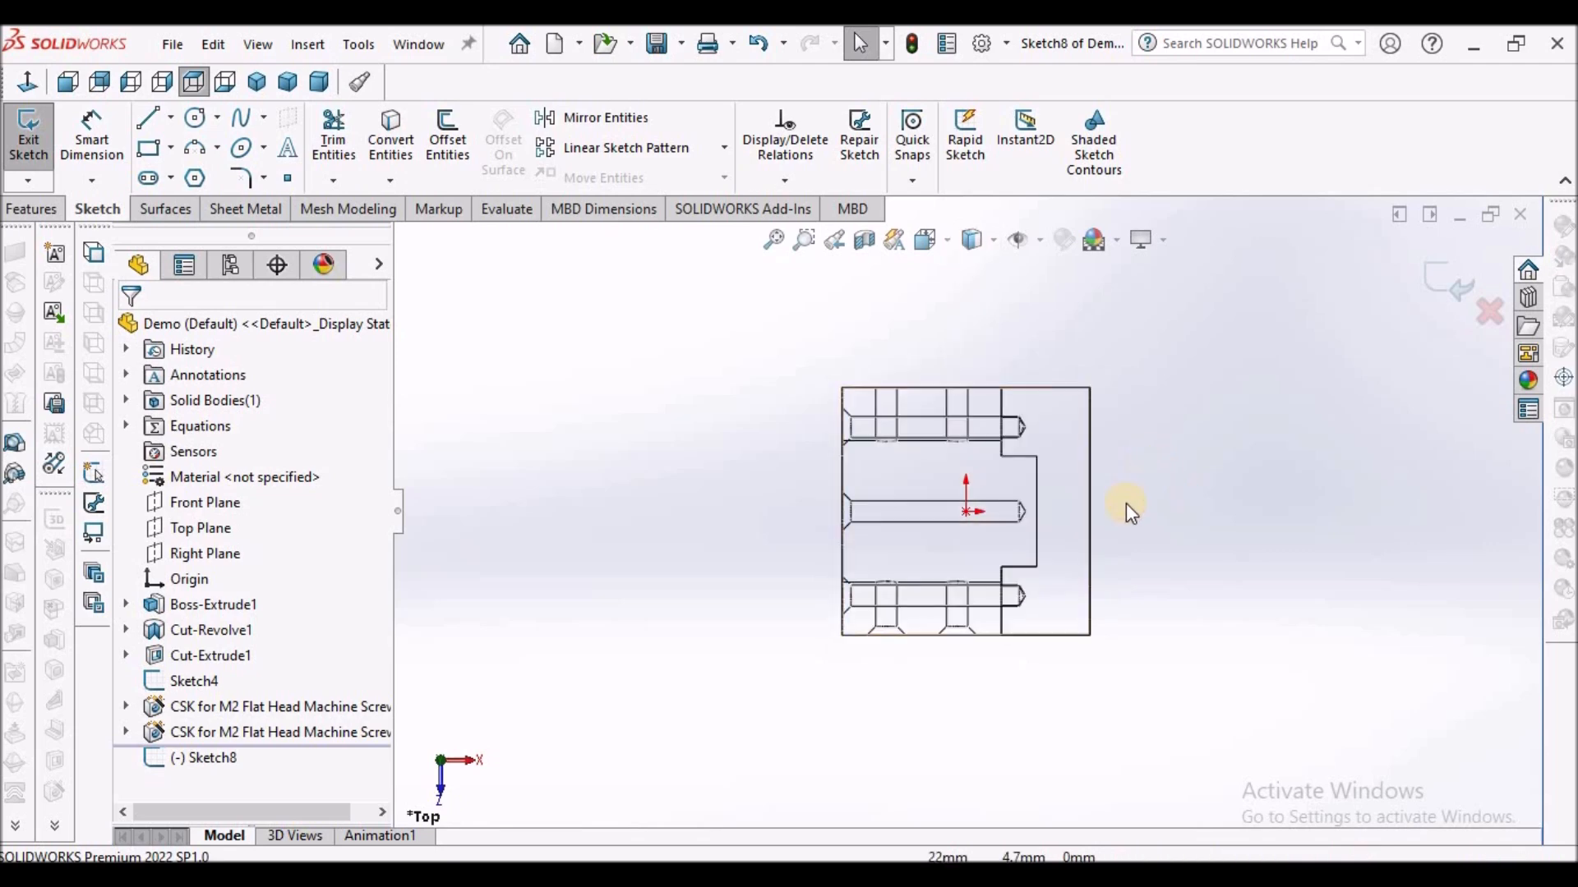
Sketch two circles about 3.5 mm in diameter, one on each side of the centre axis between the slot end and the body's end edge.
{"action": "scroll", "coordinate": [1126, 503], "scroll_direction": "down", "scroll_amount": 3}
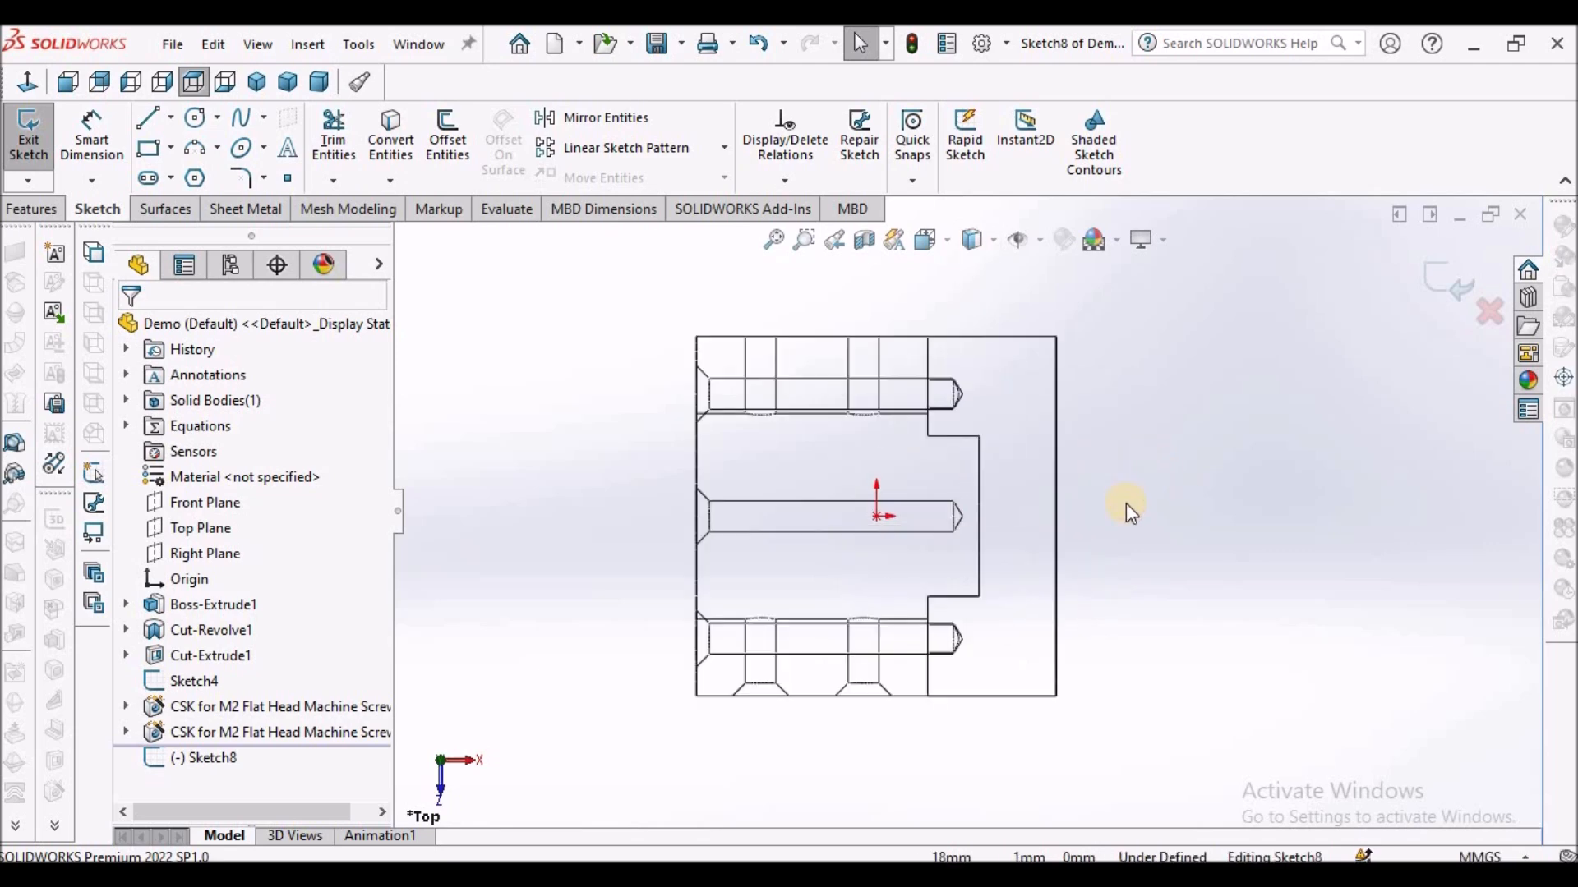
{"action": "left_click", "coordinate": [197, 119]}
{"action": "mouse_move", "coordinate": [990, 436]}
{"action": "left_mouse_down"}
{"action": "mouse_move", "coordinate": [998, 423]}
{"action": "mouse_move", "coordinate": [1018, 444]}
{"action": "left_mouse_up"}
{"action": "left_click_drag", "start_coordinate": [989, 642], "coordinate": [1008, 618]}
{"action": "key", "text": "Escape"}
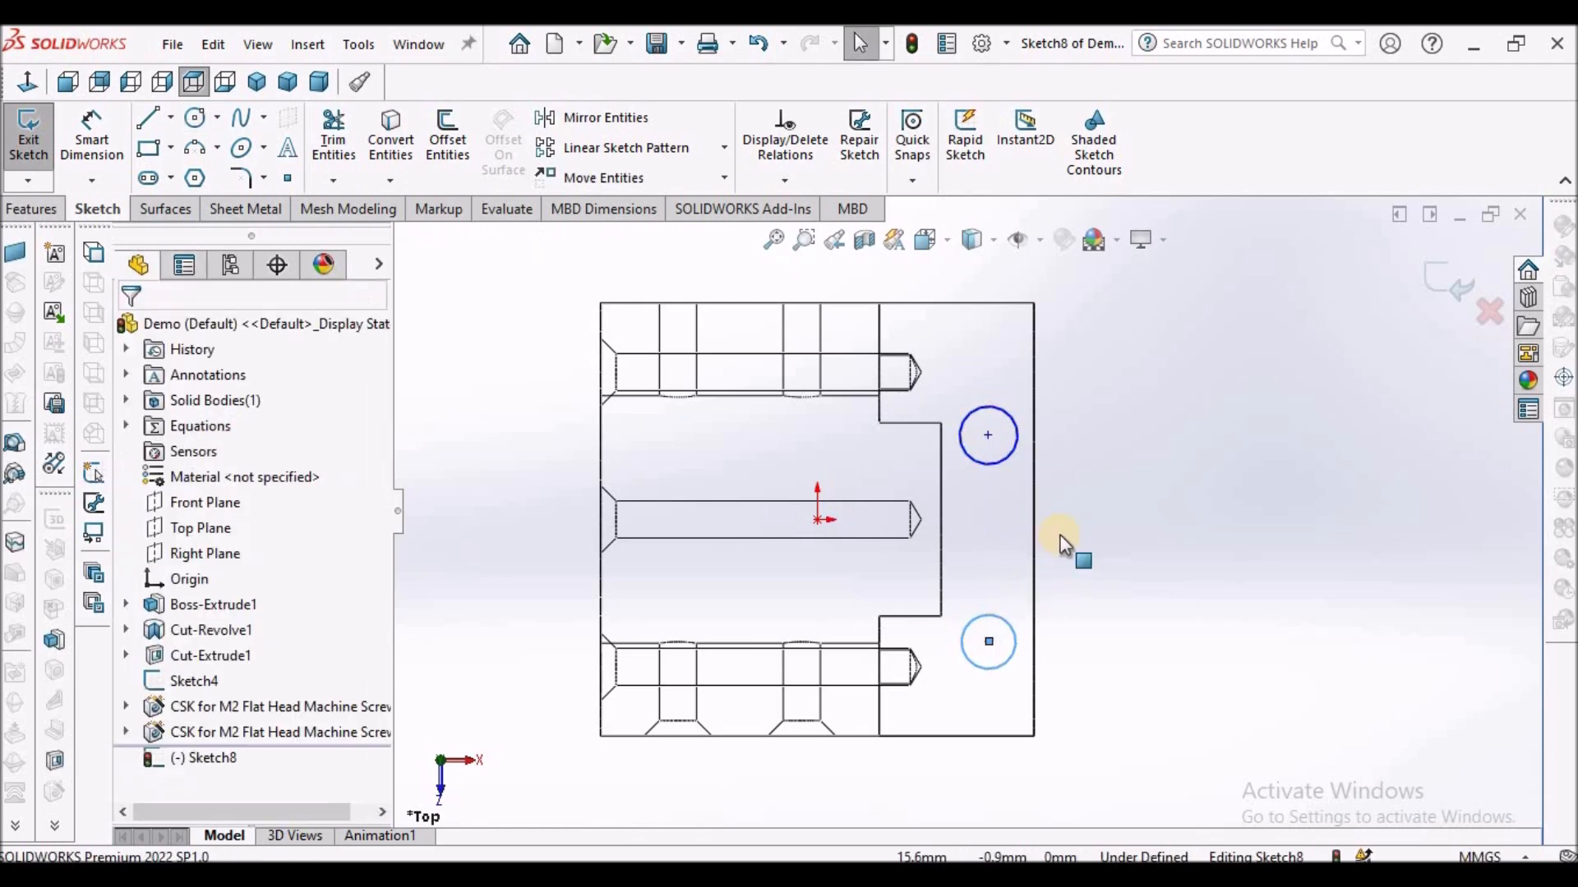
Make the two circles the same size with an Equal relation.
{"action": "left_click", "coordinate": [986, 464]}
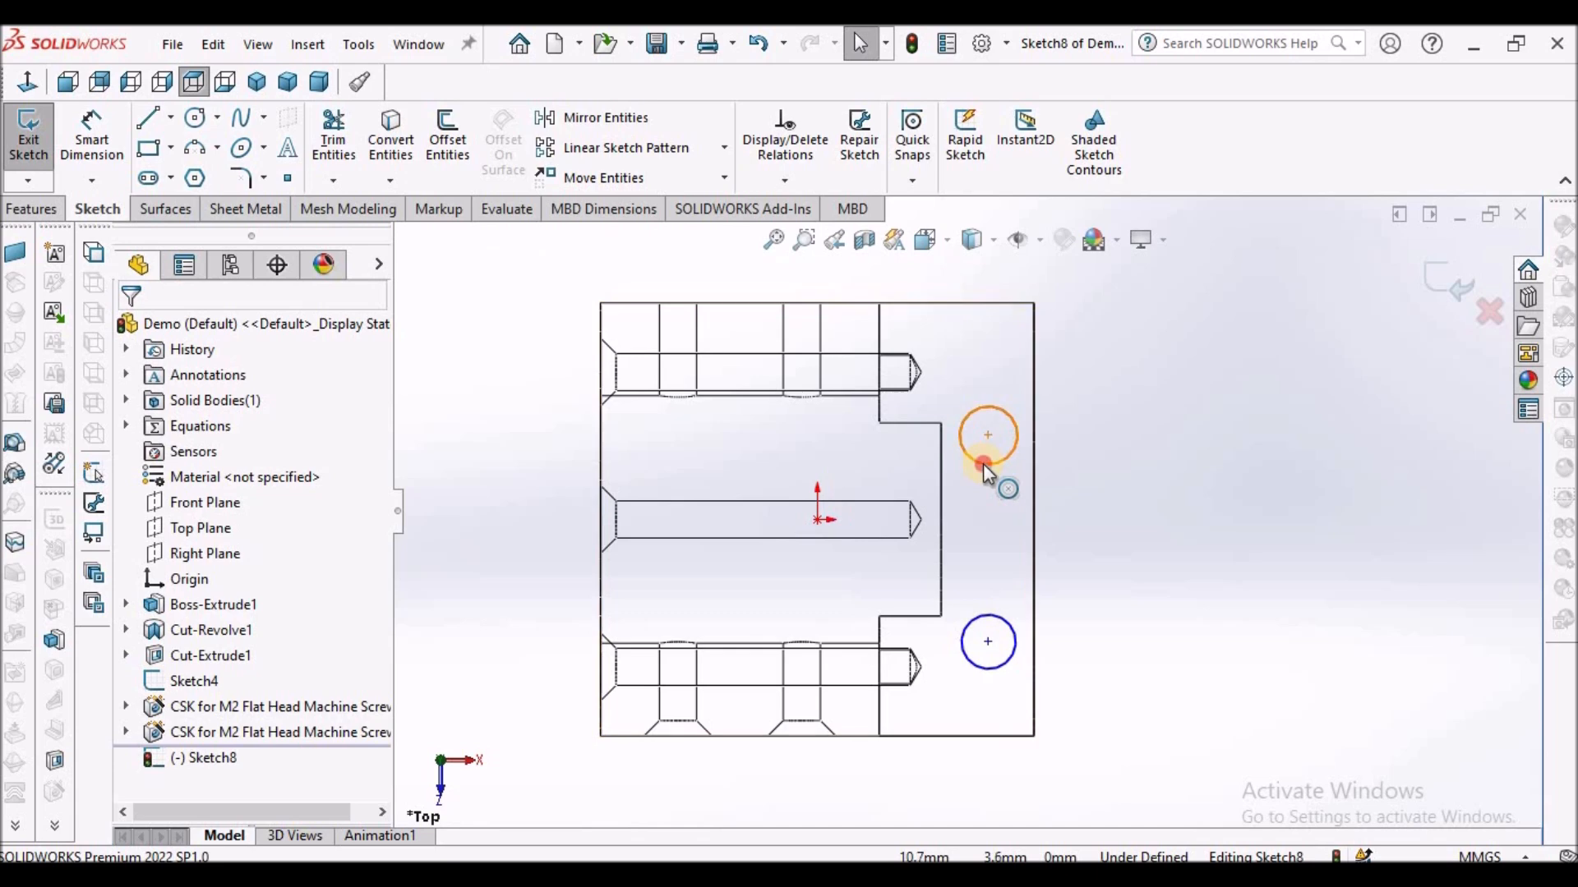
{"action": "left_click", "coordinate": [988, 664], "text": "ctrl"}
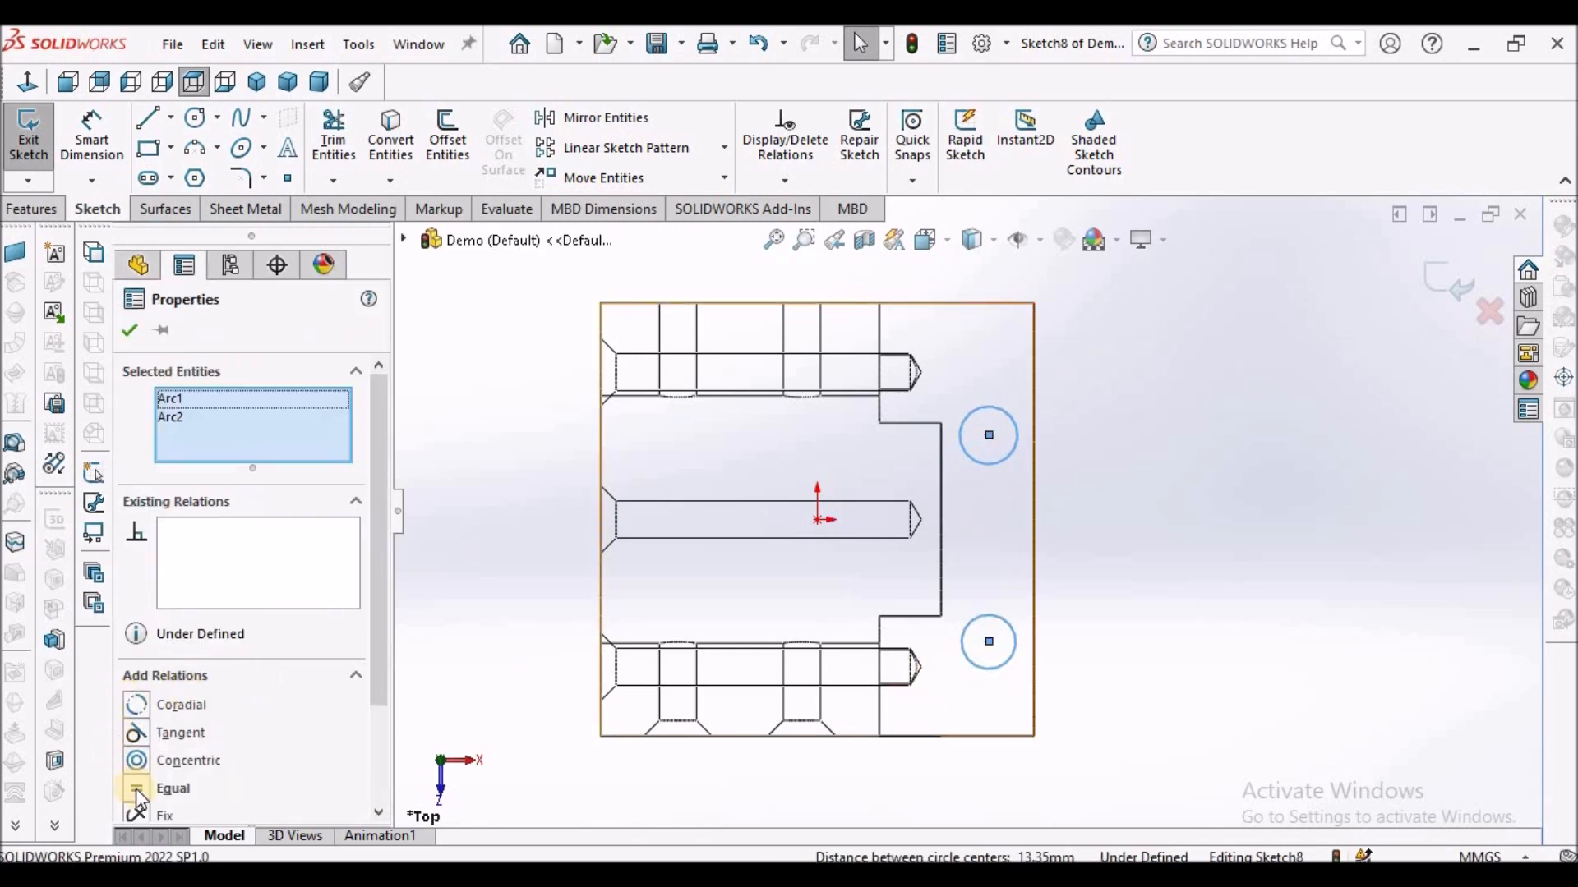
{"action": "left_click", "coordinate": [137, 788]}
{"action": "left_click", "coordinate": [129, 329]}
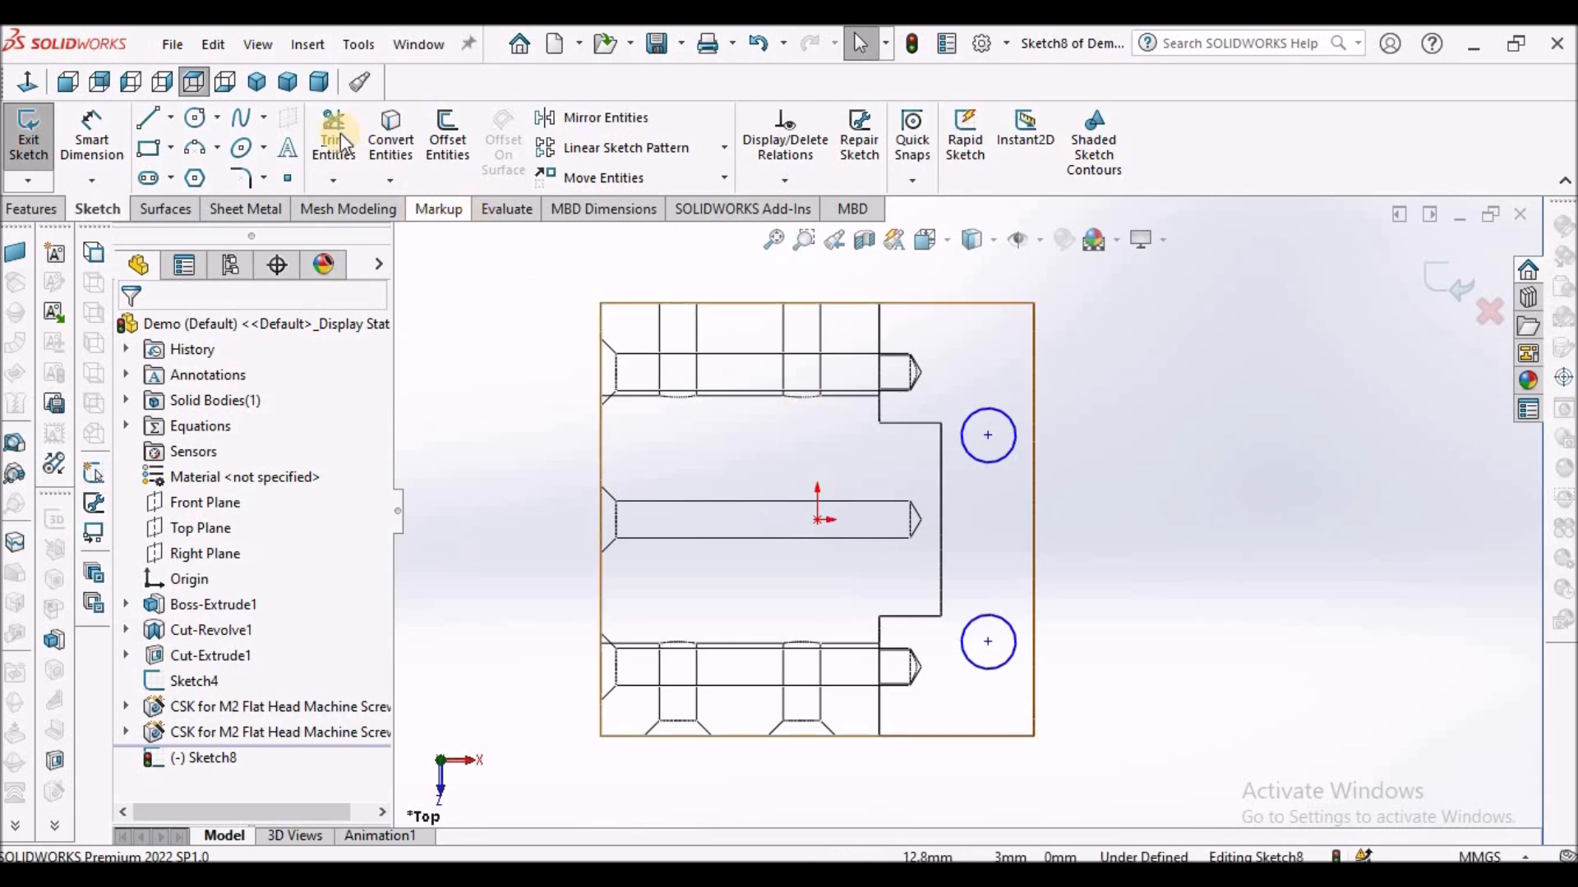
Draw a horizontal centerline from the origin to the midpoint of the body's slotted end edge.
{"action": "left_click", "coordinate": [170, 119]}
{"action": "left_click", "coordinate": [202, 175]}
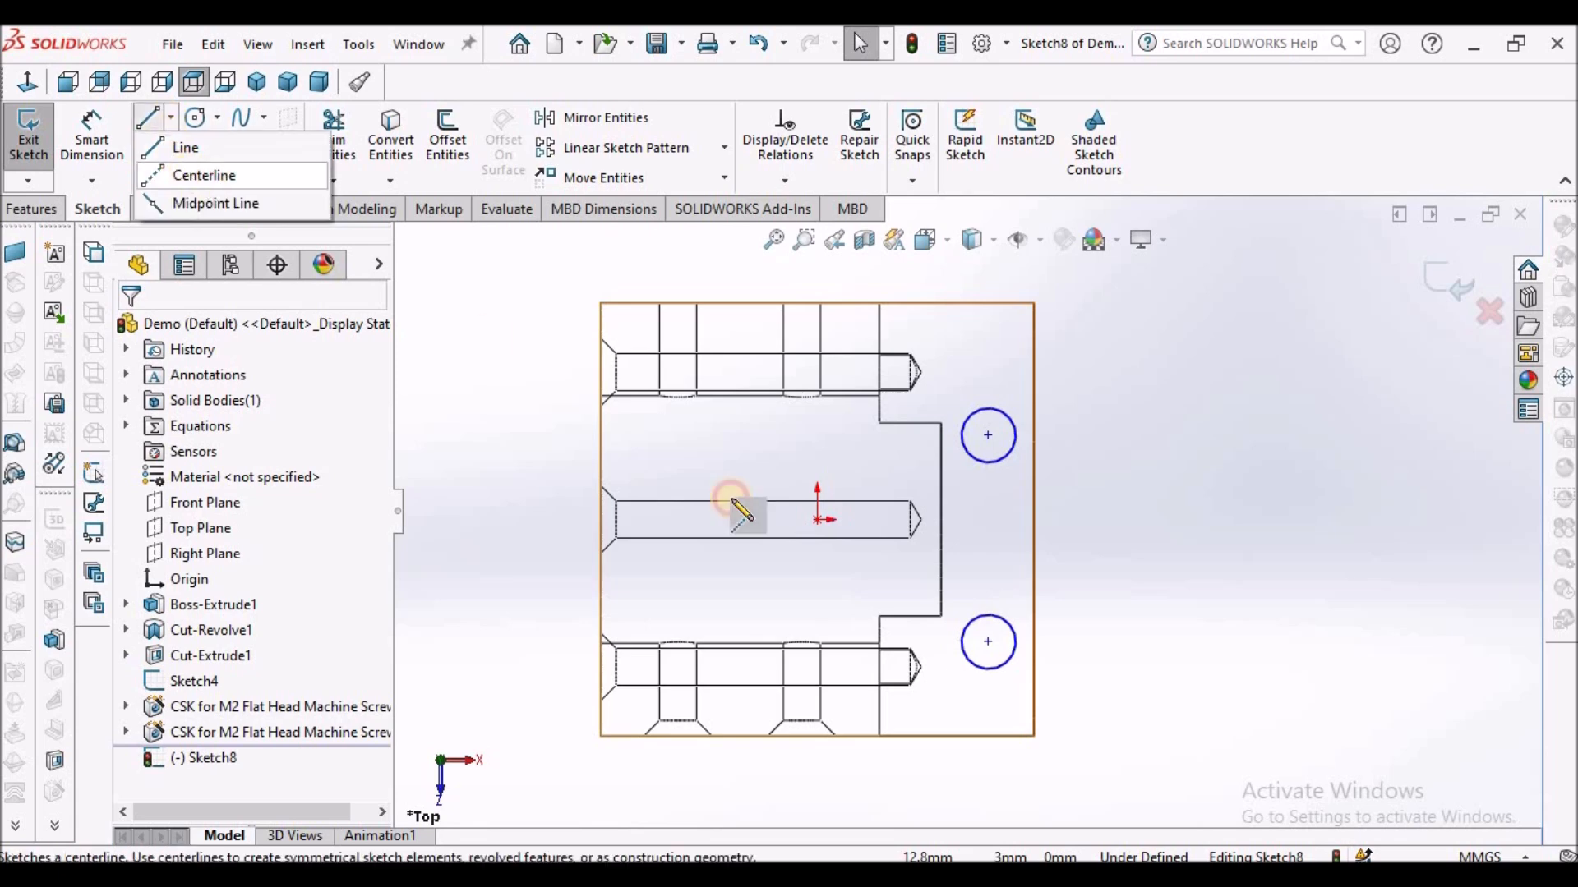
{"action": "left_click", "coordinate": [818, 519]}
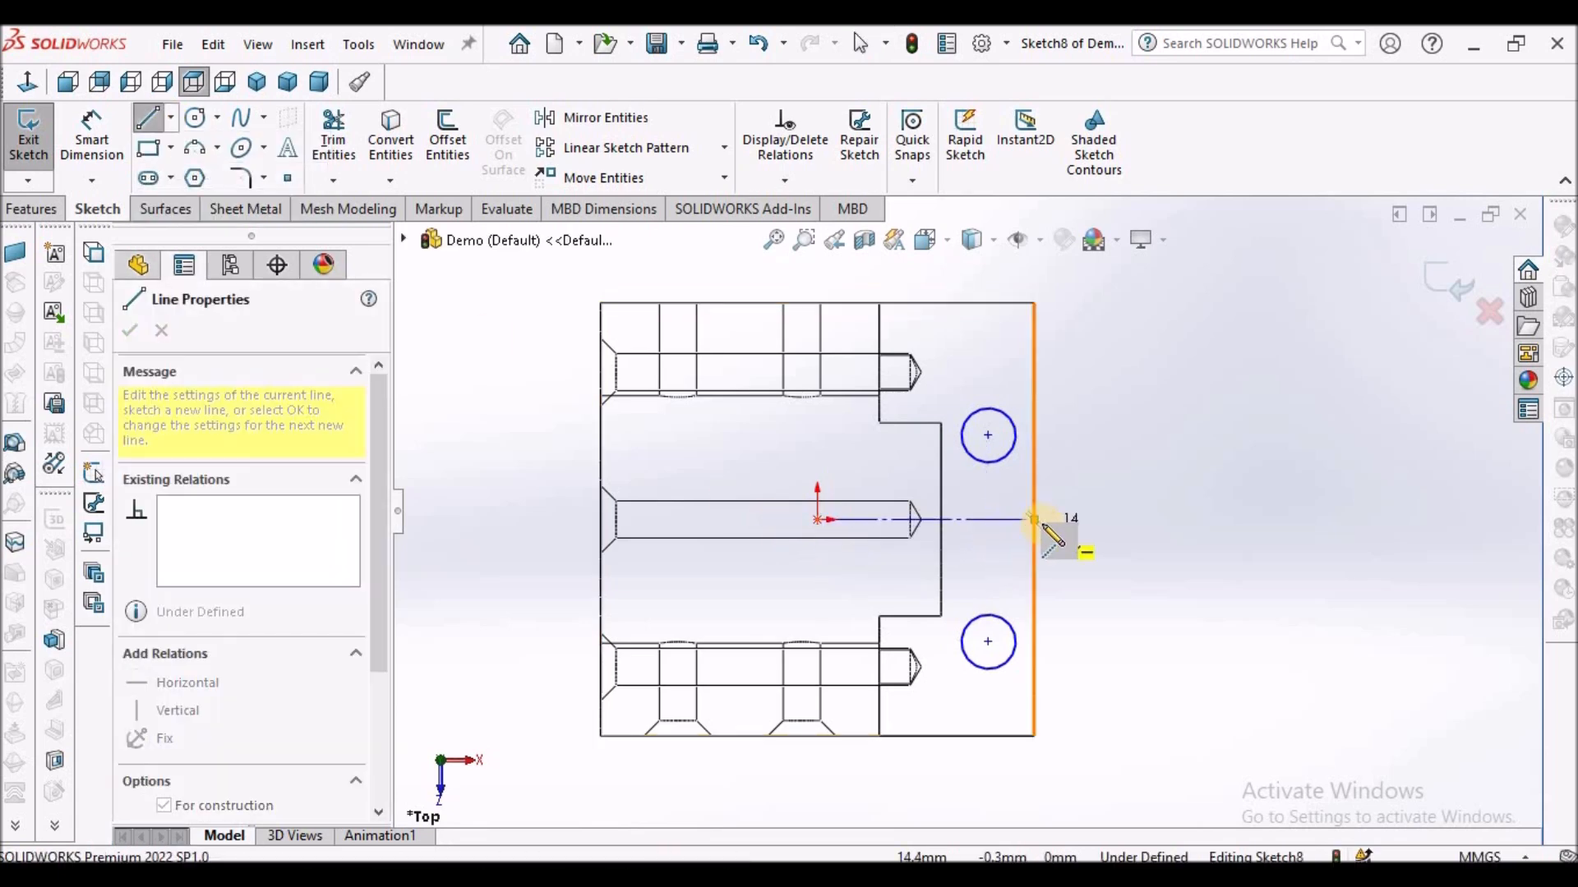
{"action": "left_click", "coordinate": [1035, 519]}
{"action": "right_click", "coordinate": [1145, 401]}
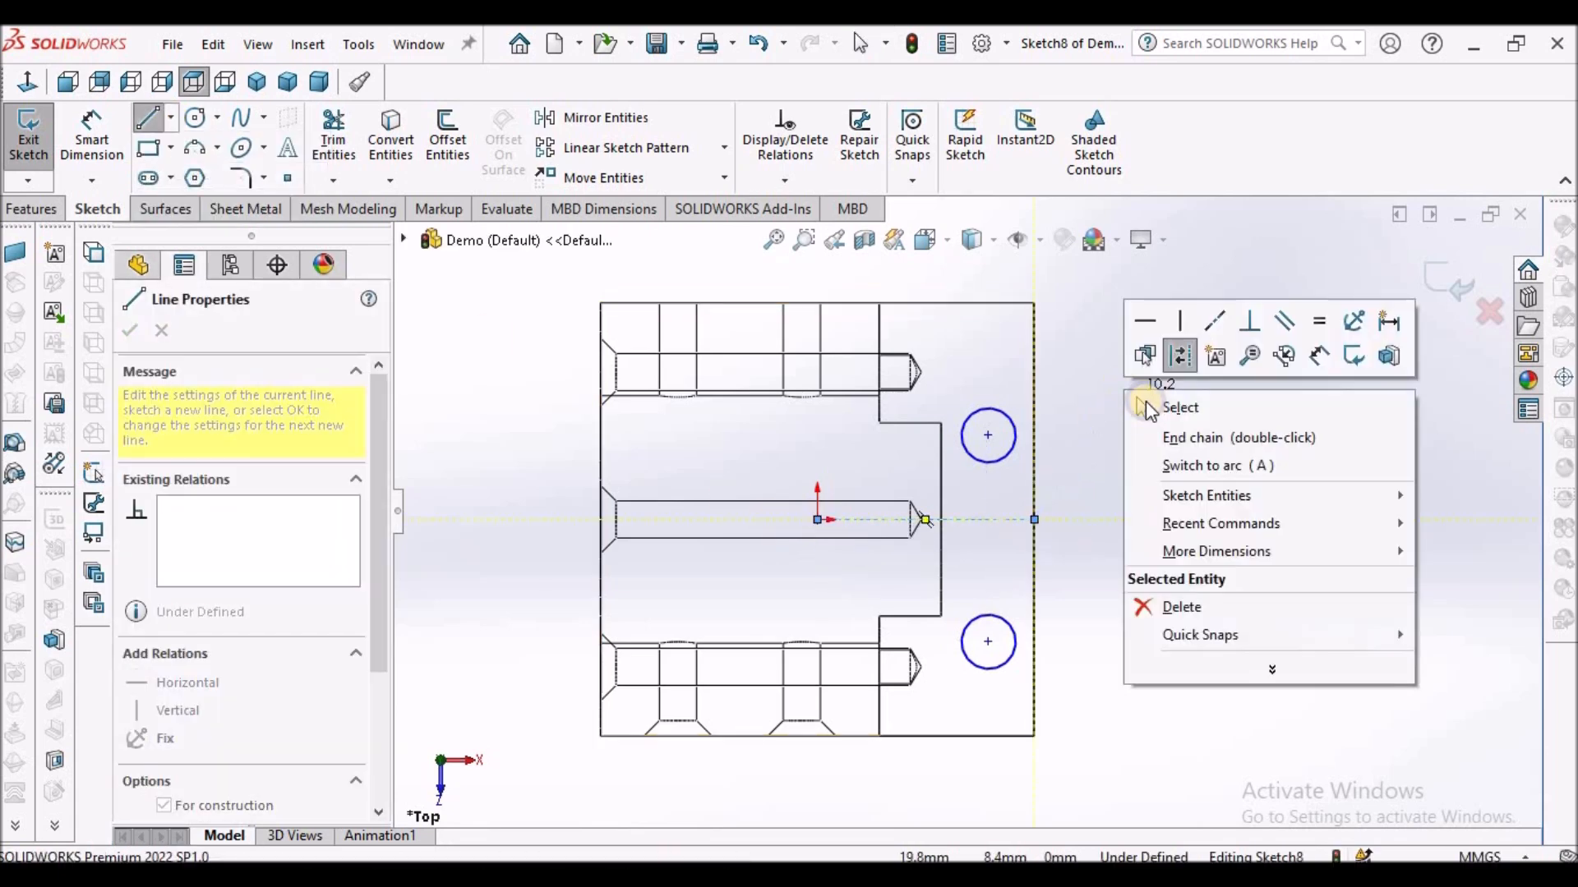
{"action": "left_click", "coordinate": [1173, 408]}
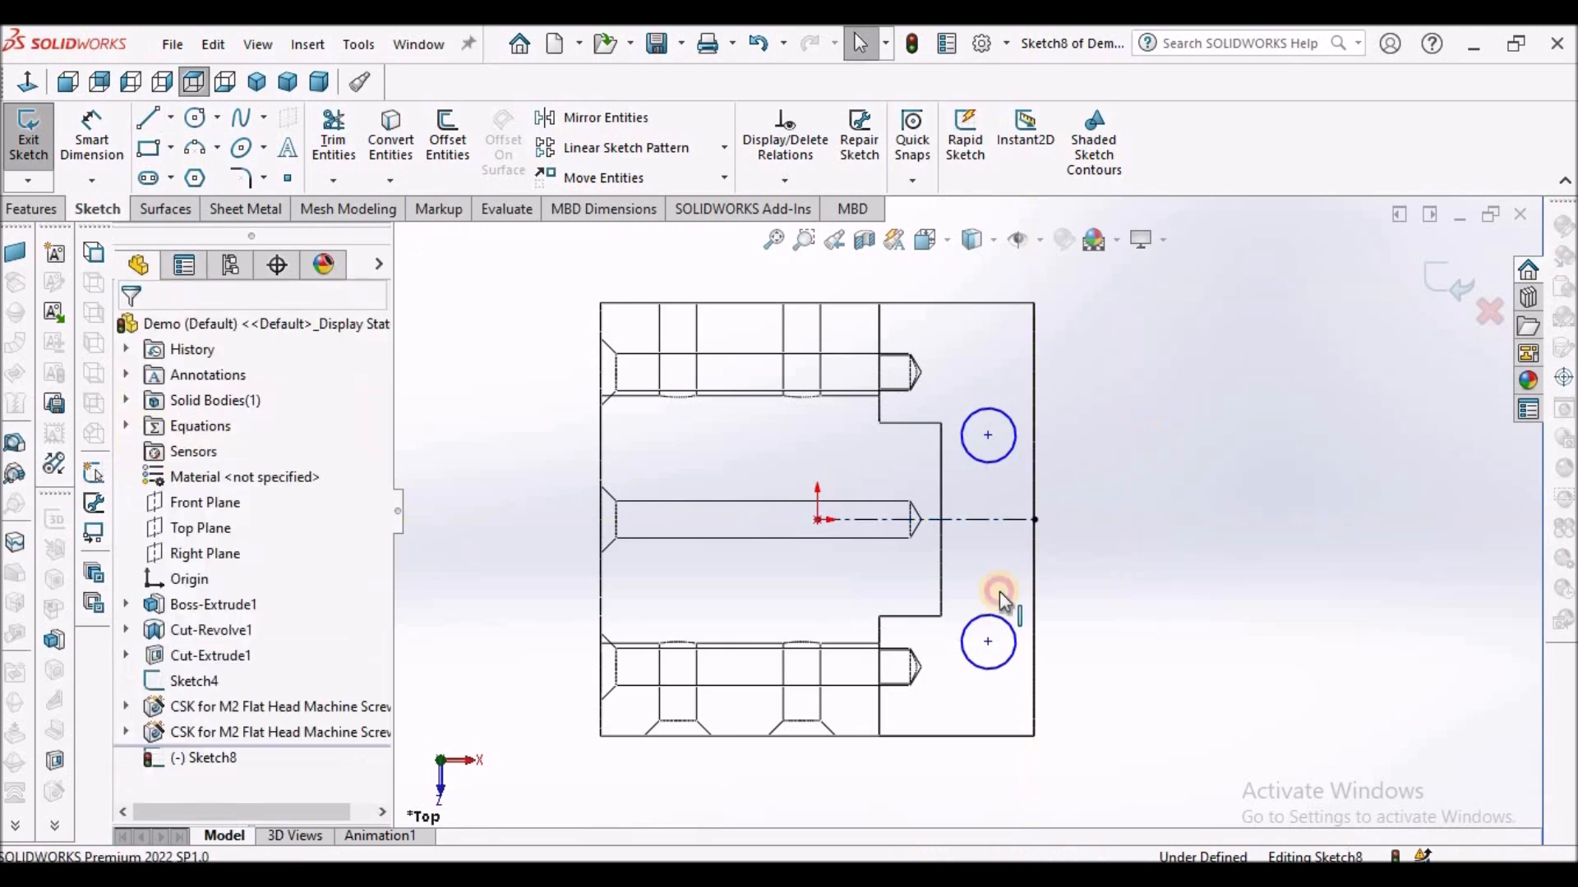
Make the two circle centres symmetric about the centerline.
{"action": "left_click", "coordinate": [988, 642]}
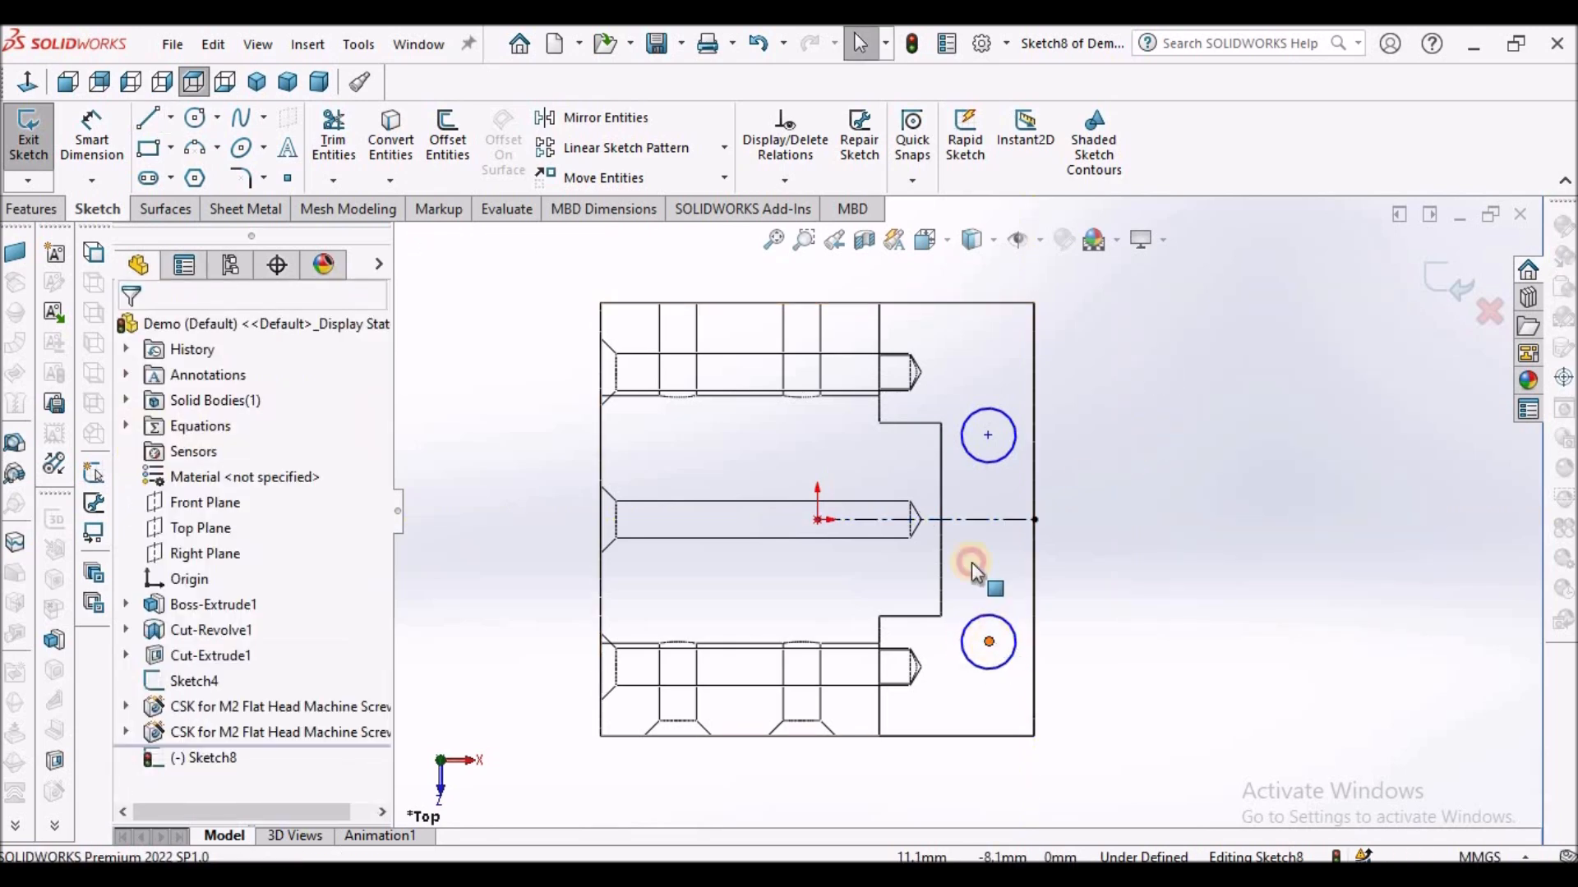
{"action": "left_click", "coordinate": [989, 435], "text": "ctrl"}
{"action": "left_click", "coordinate": [999, 521], "text": "ctrl"}
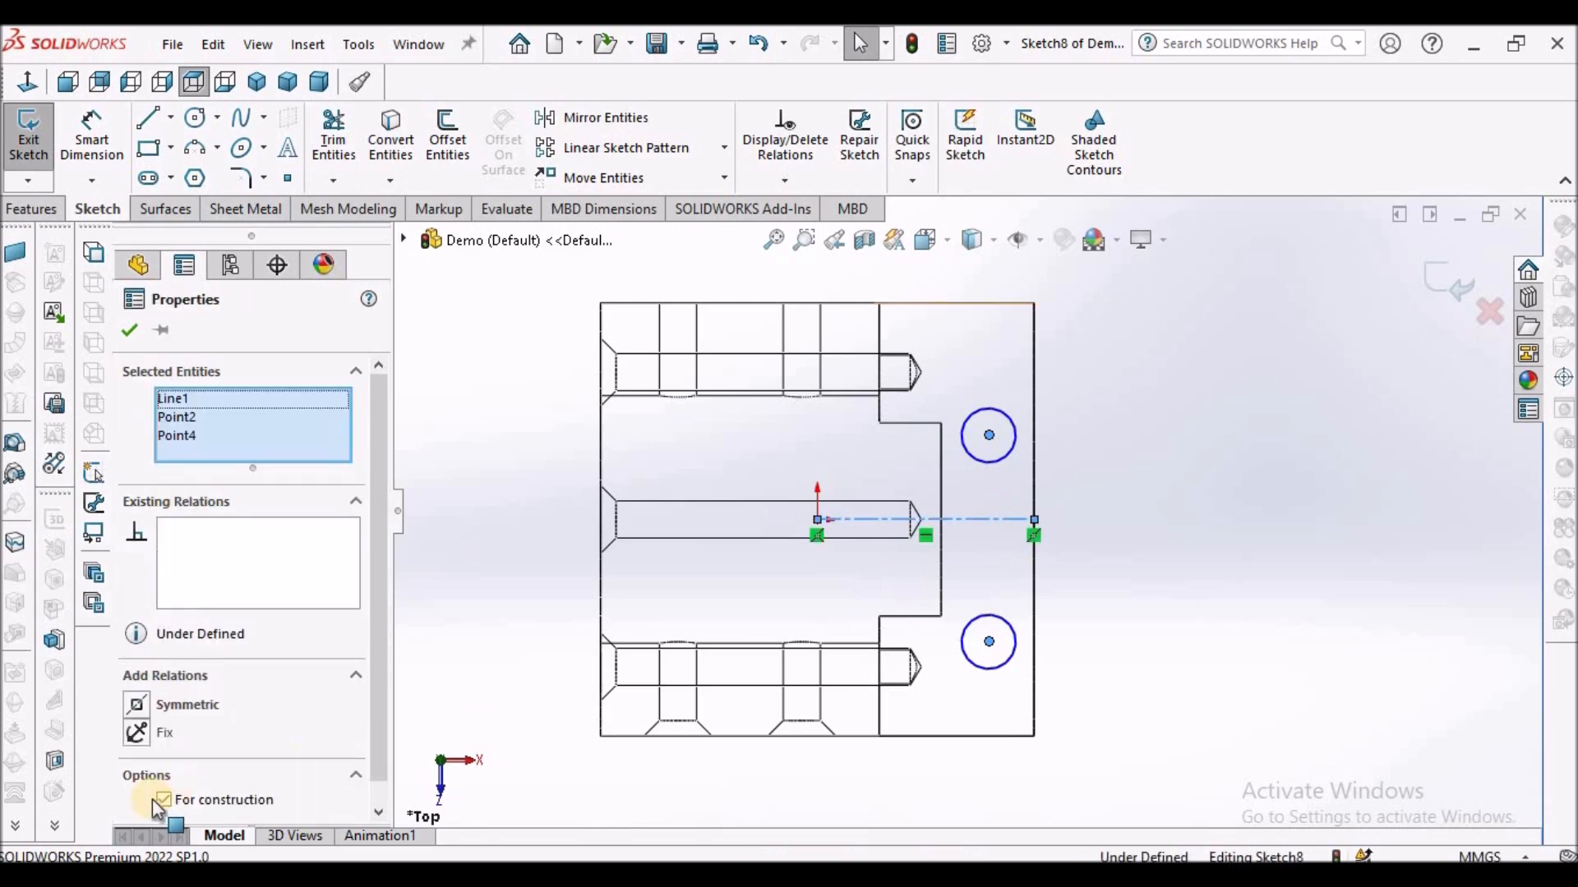
{"action": "left_click", "coordinate": [151, 710]}
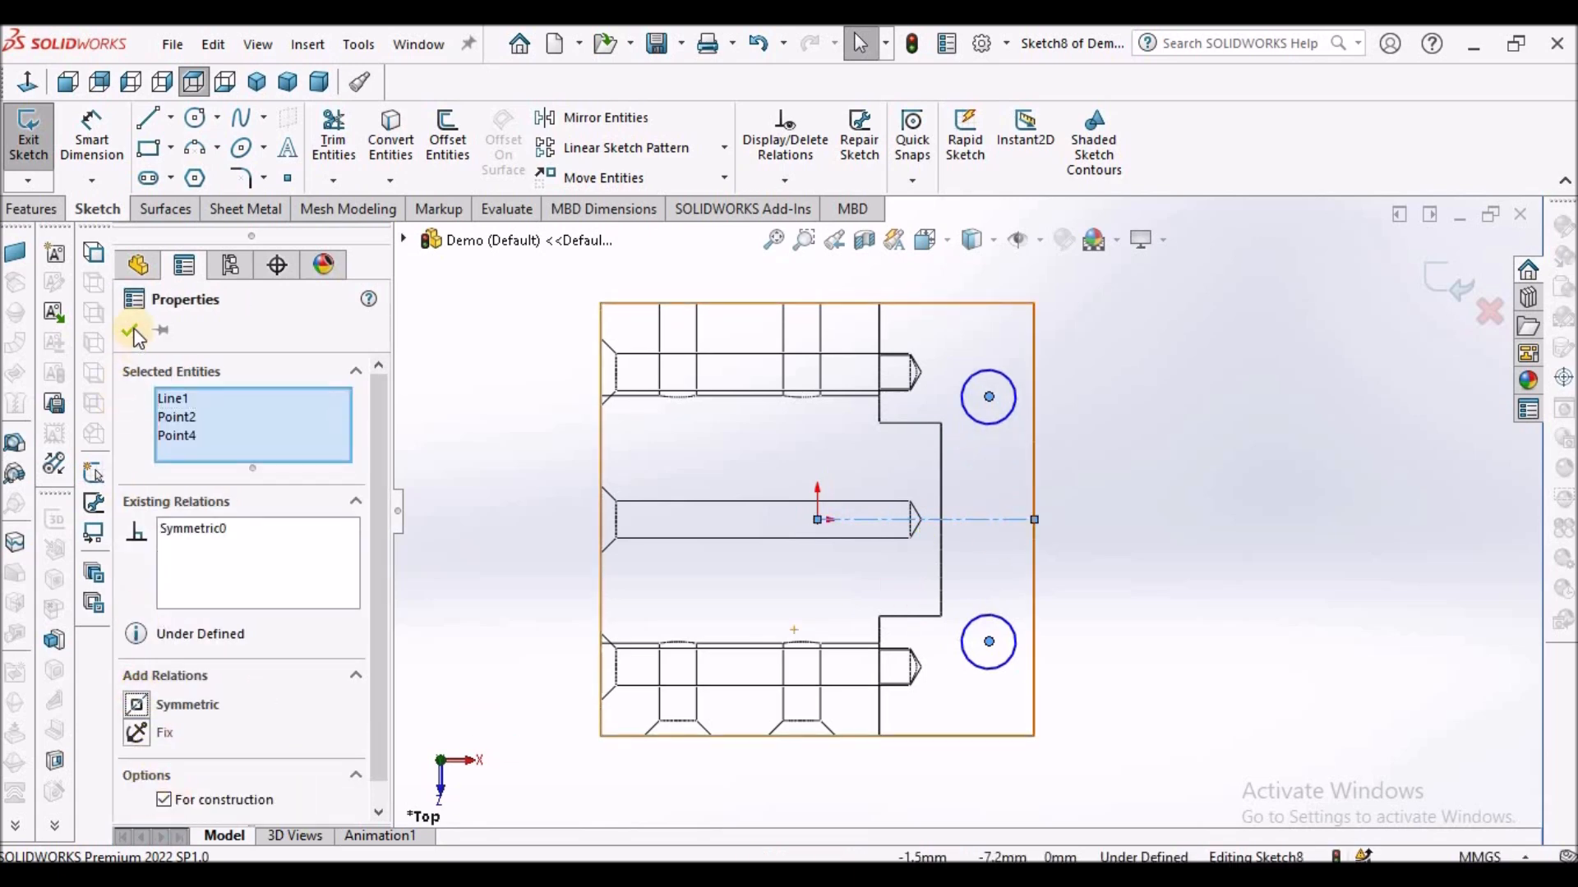
{"action": "key", "text": "Escape"}
Dimension the upper circle's diameter at 4 mm.
{"action": "left_click", "coordinate": [91, 140]}
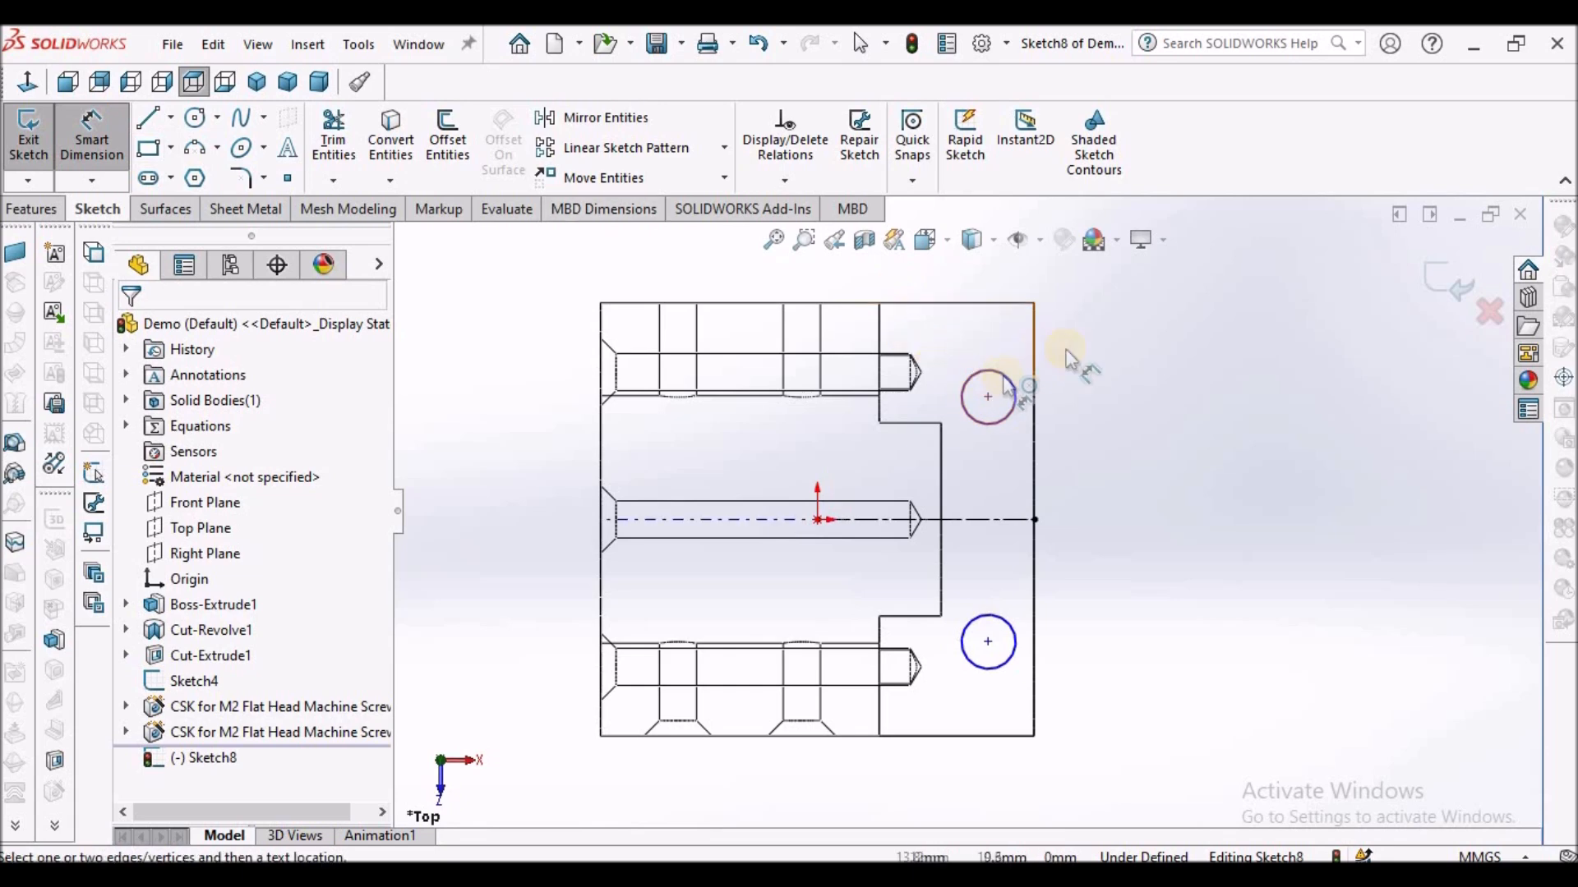
{"action": "left_click", "coordinate": [1005, 374]}
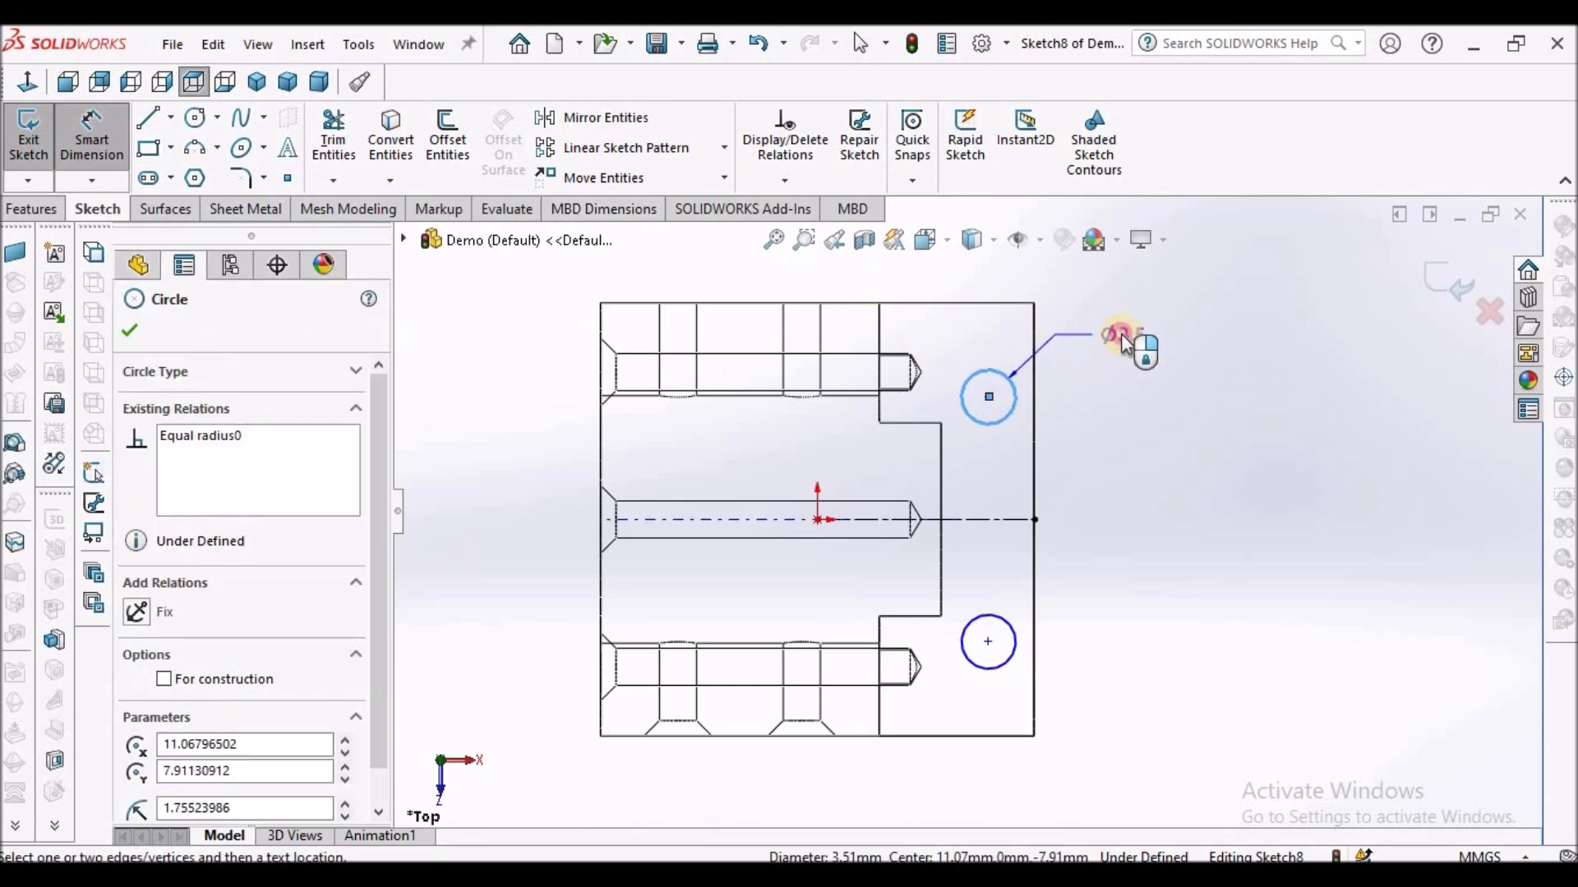
{"action": "left_click", "coordinate": [1123, 334]}
{"action": "type", "text": "4"}
{"action": "key", "text": "Return"}
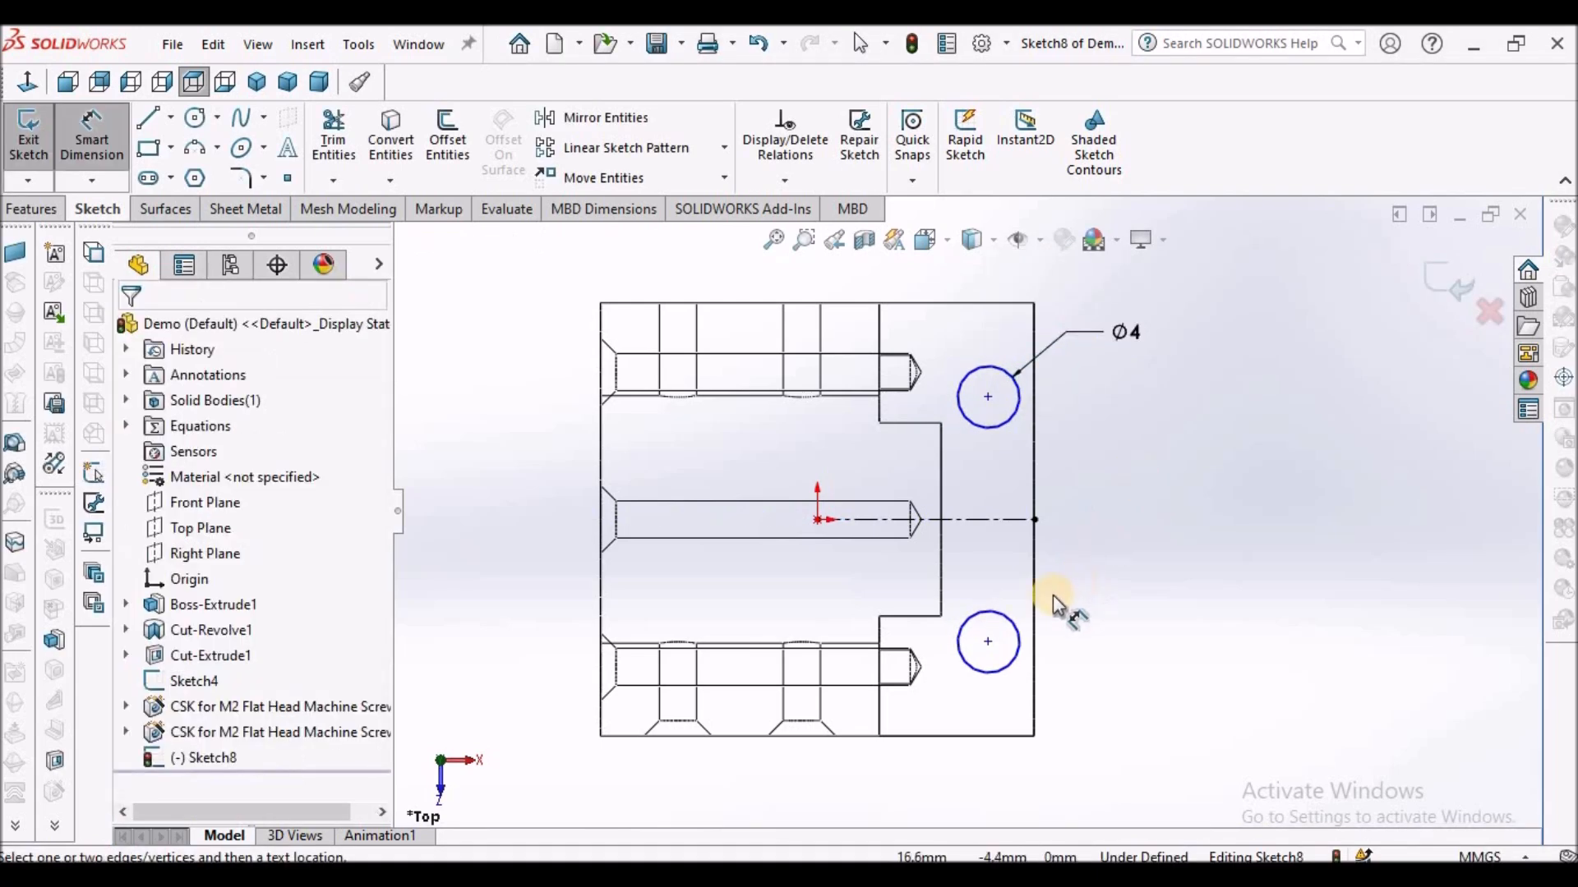
Dimension the lower circle's centre at 6 mm from the body's slotted end edge.
{"action": "left_click", "coordinate": [1037, 608]}
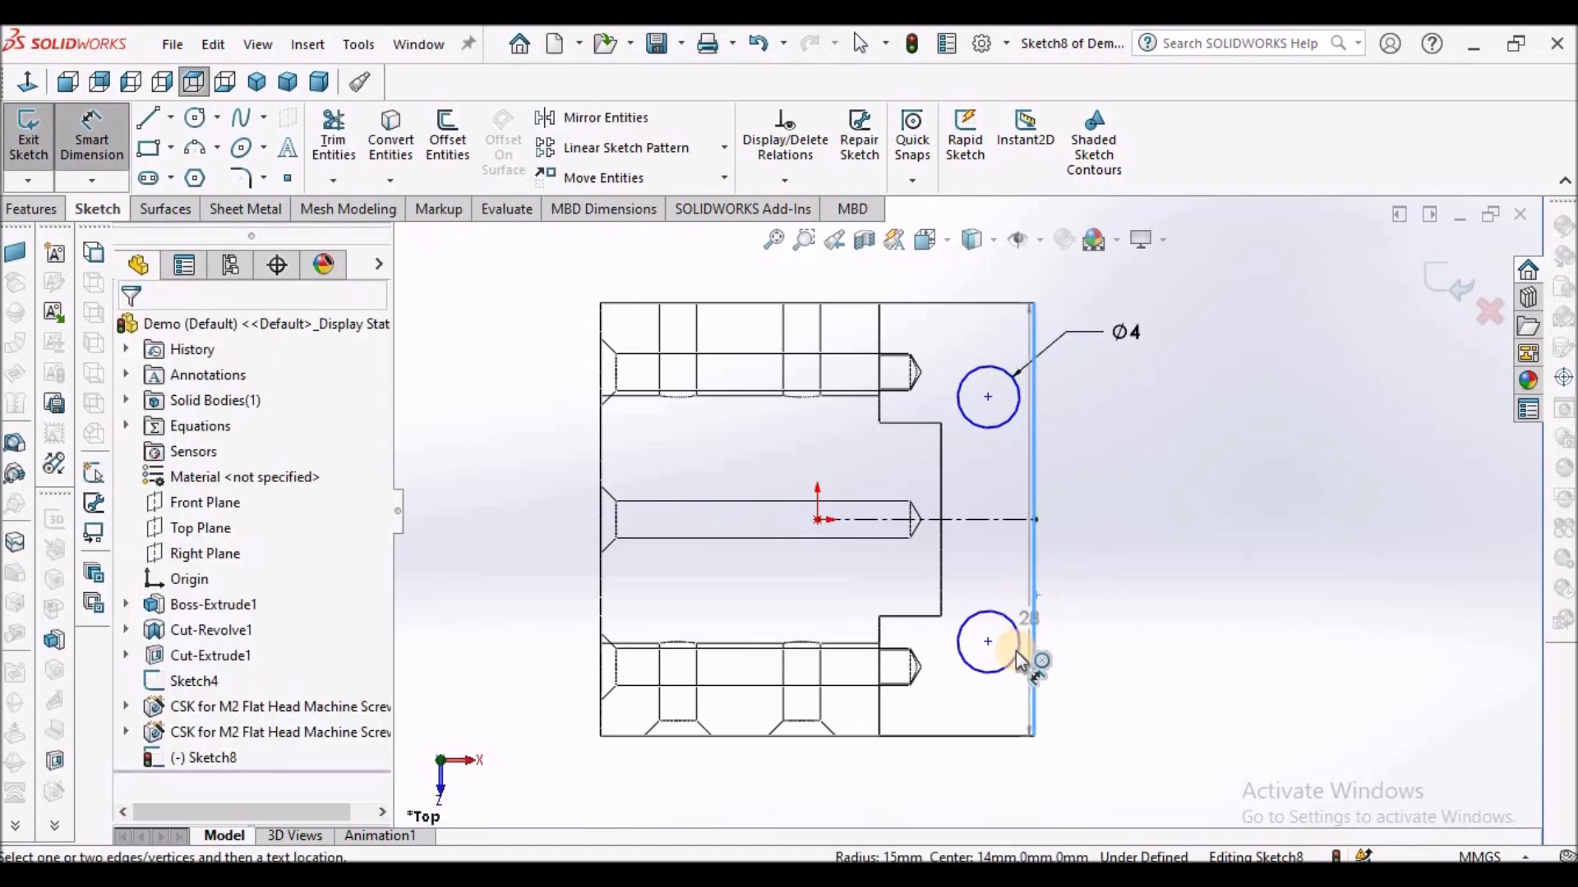
{"action": "left_click", "coordinate": [990, 644]}
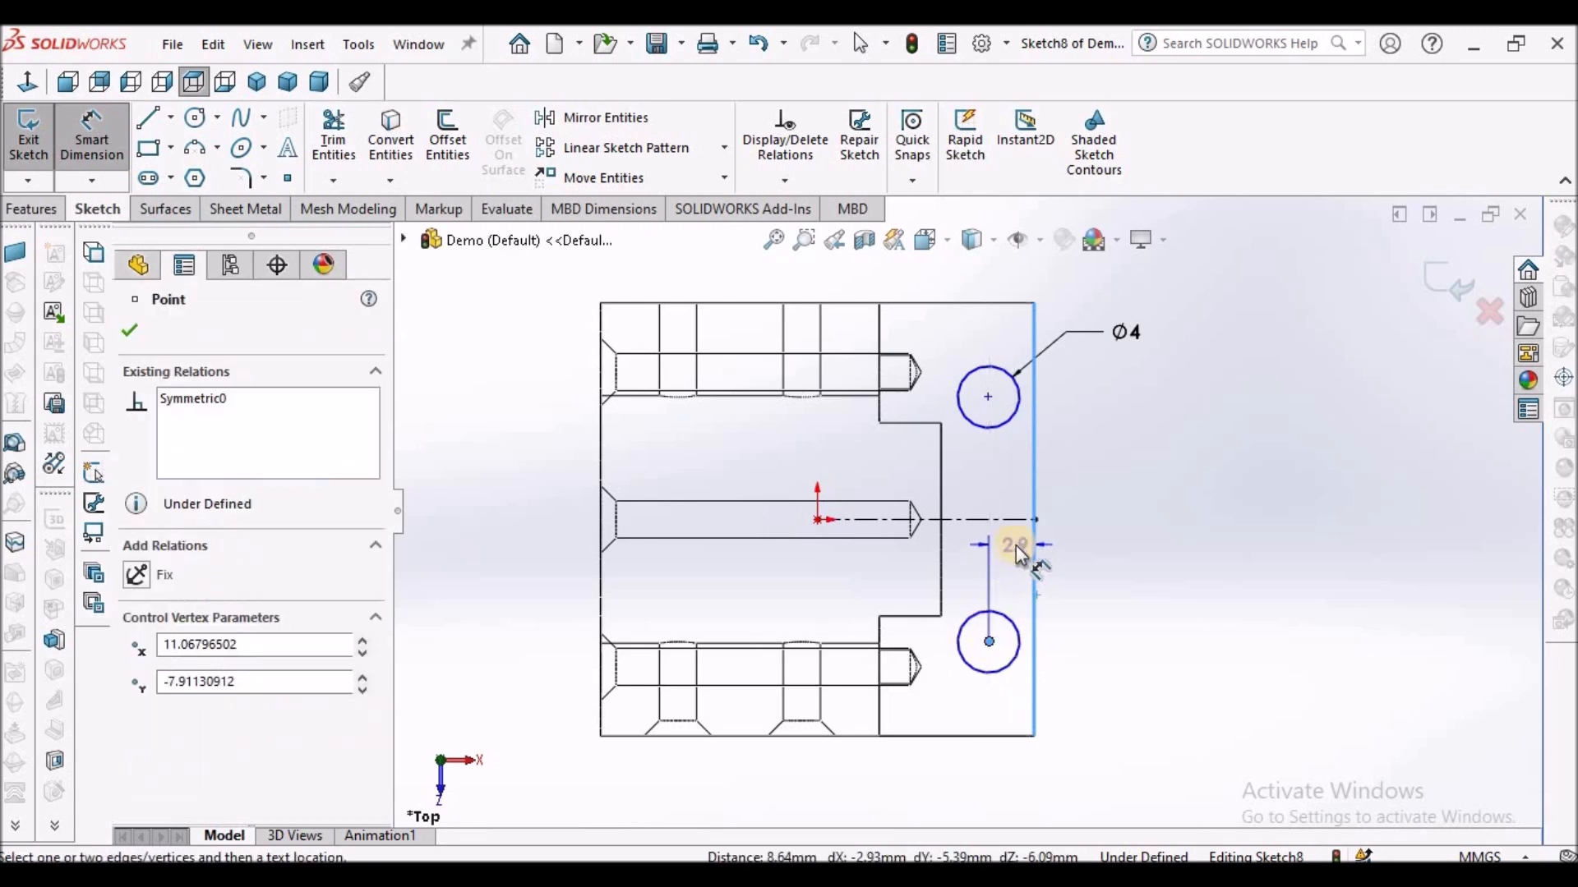
{"action": "left_click", "coordinate": [1016, 544]}
{"action": "type", "text": "6"}
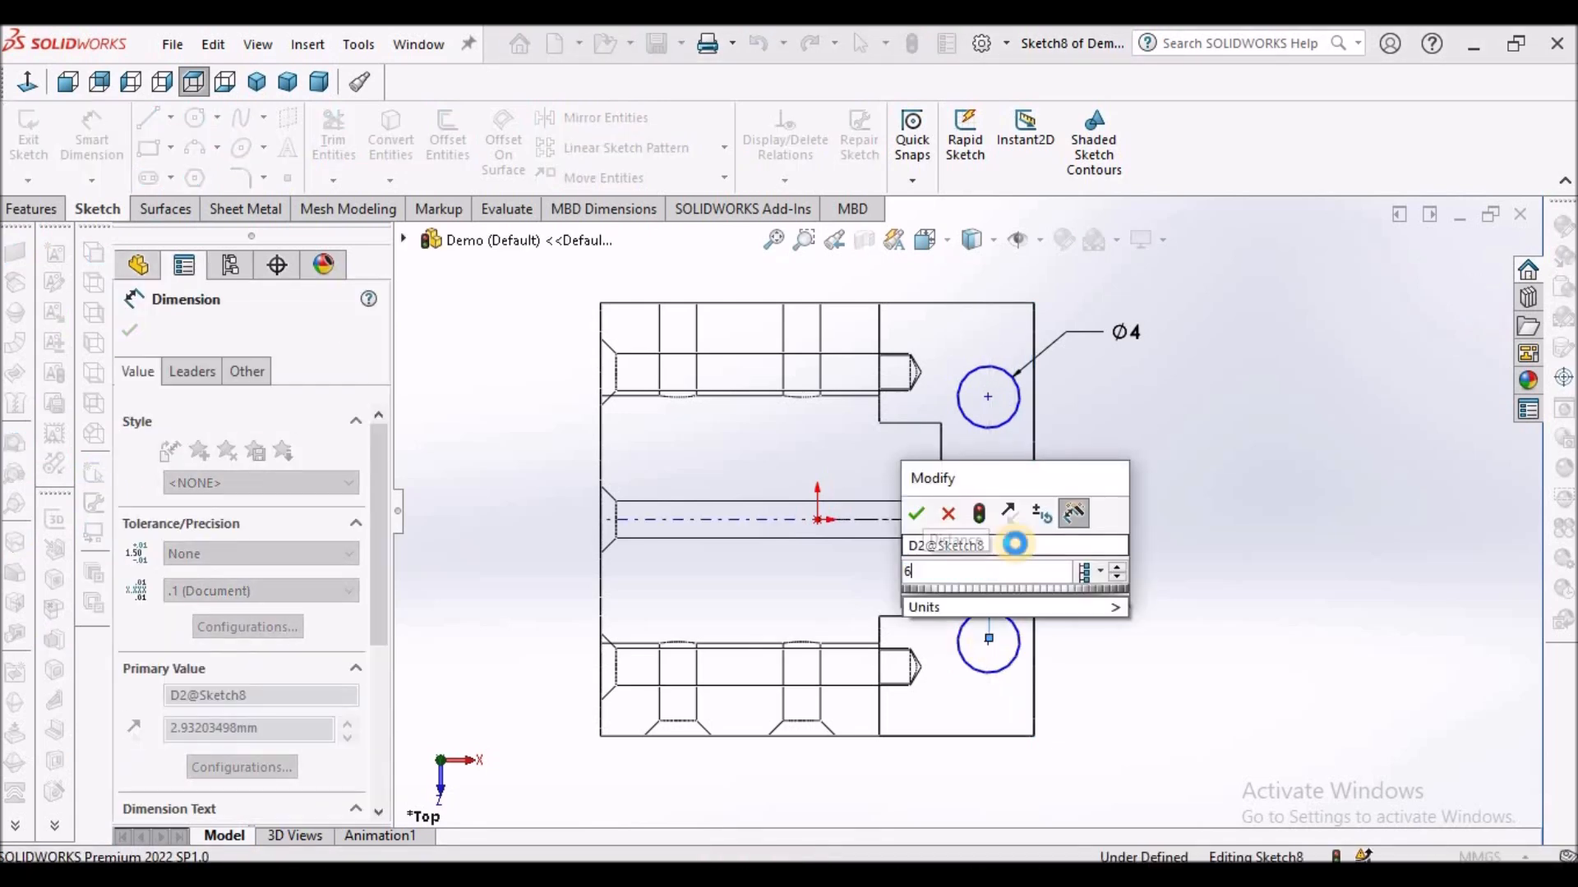
{"action": "key", "text": "Return"}
Start an Extruded Cut from the two-circle sketch and switch the model display to shaded with edges.
{"action": "mouse_move", "coordinate": [1105, 548]}
{"action": "middle_mouse_down"}
{"action": "mouse_move", "coordinate": [1083, 414]}
{"action": "mouse_move", "coordinate": [1018, 310]}
{"action": "mouse_move", "coordinate": [961, 338]}
{"action": "mouse_move", "coordinate": [929, 419]}
{"action": "mouse_move", "coordinate": [982, 430]}
{"action": "mouse_move", "coordinate": [1019, 521]}
{"action": "mouse_move", "coordinate": [1007, 536]}
{"action": "middle_mouse_up"}
{"action": "scroll", "coordinate": [880, 577], "scroll_direction": "down", "scroll_amount": 7}
{"action": "middle_click_drag", "start_coordinate": [860, 578], "coordinate": [899, 535]}
{"action": "scroll", "coordinate": [850, 483], "scroll_direction": "up", "scroll_amount": 3}
{"action": "left_click", "coordinate": [32, 204]}
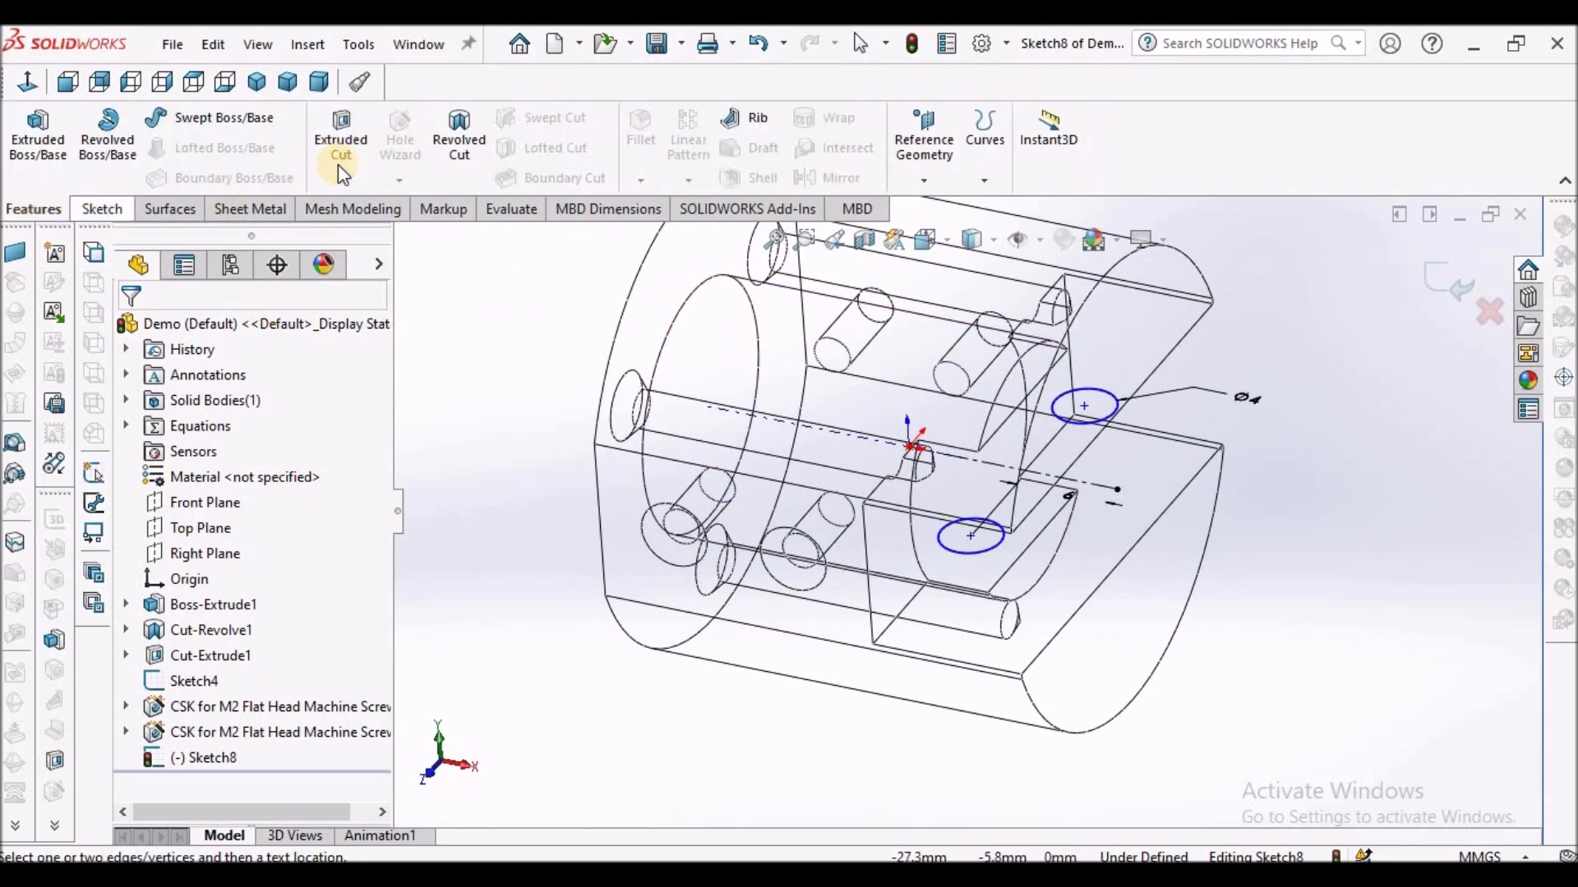
{"action": "left_click", "coordinate": [341, 133]}
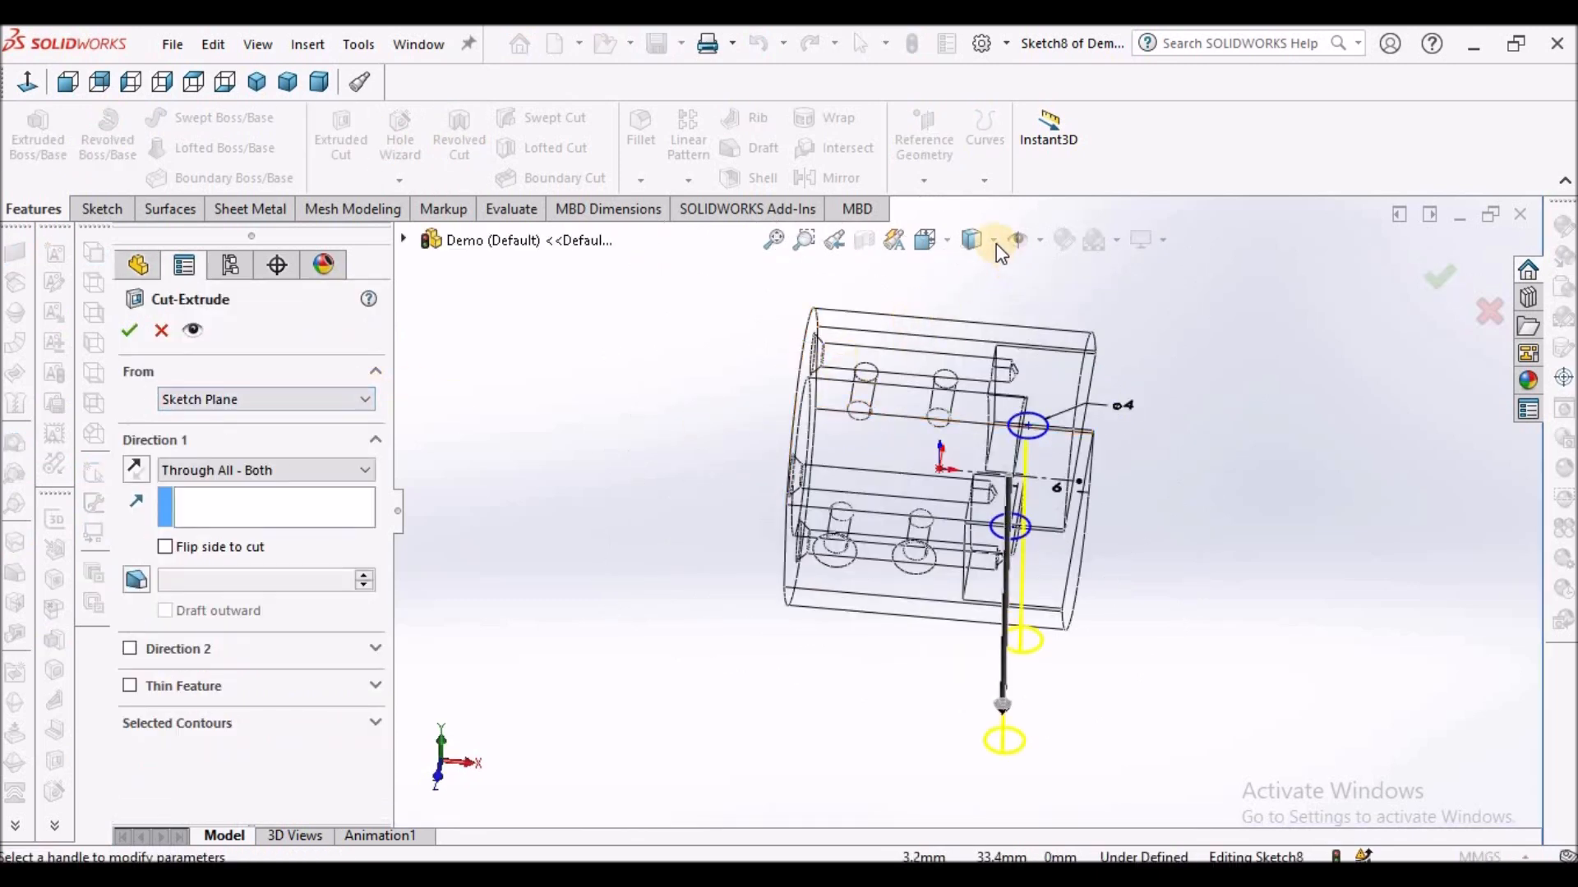
{"action": "left_click", "coordinate": [987, 263]}
{"action": "left_click", "coordinate": [980, 274]}
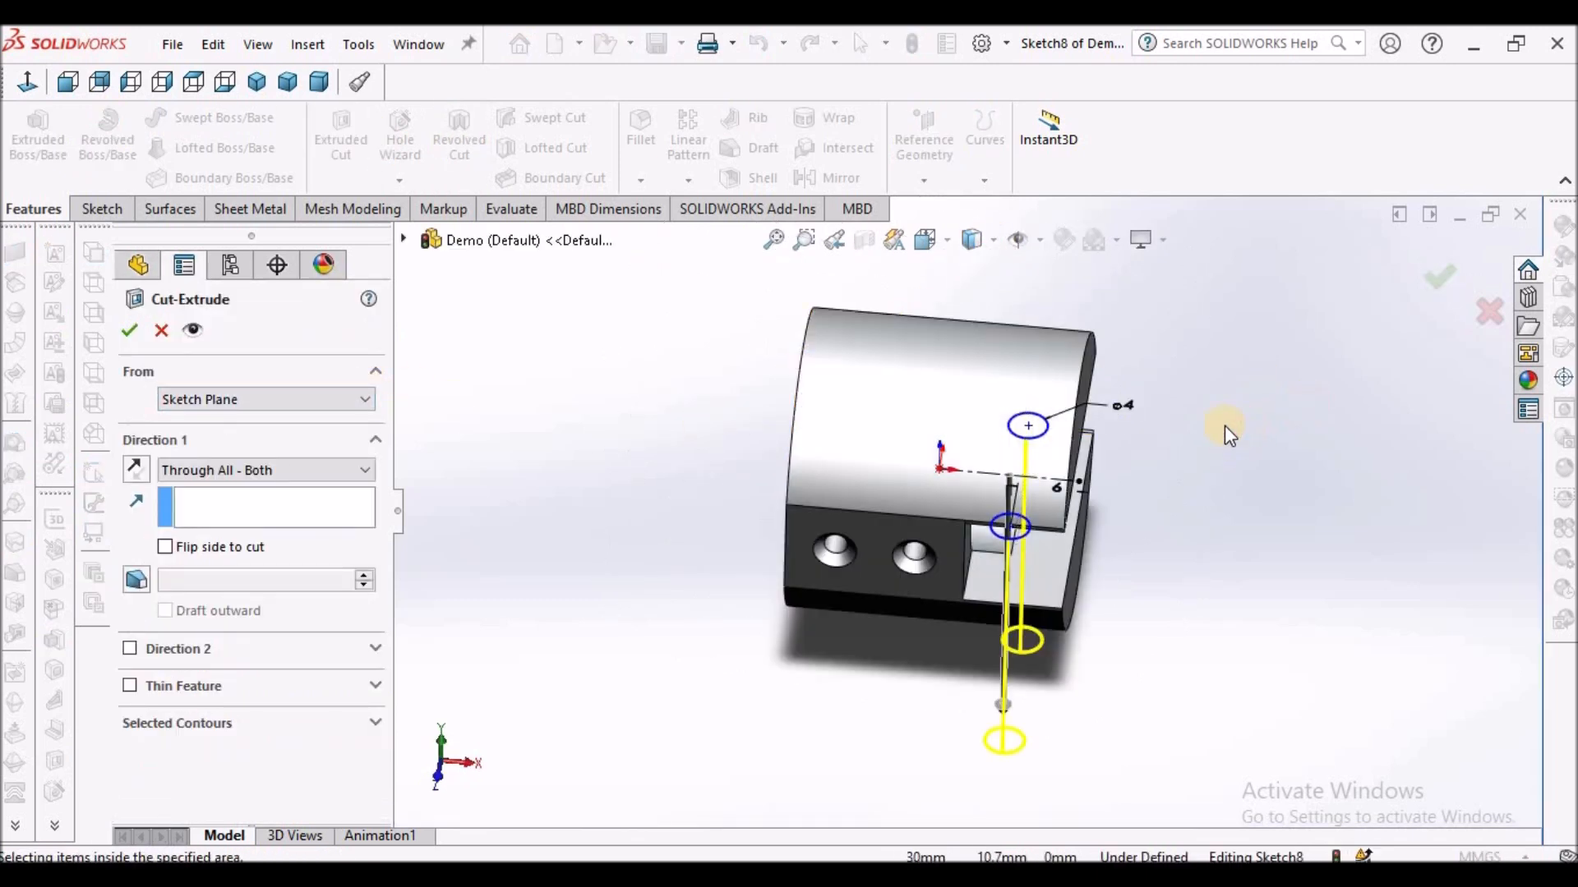
{"action": "mouse_move", "coordinate": [1224, 426]}
{"action": "middle_mouse_down"}
{"action": "mouse_move", "coordinate": [1148, 328]}
{"action": "mouse_move", "coordinate": [1106, 383]}
{"action": "middle_mouse_up"}
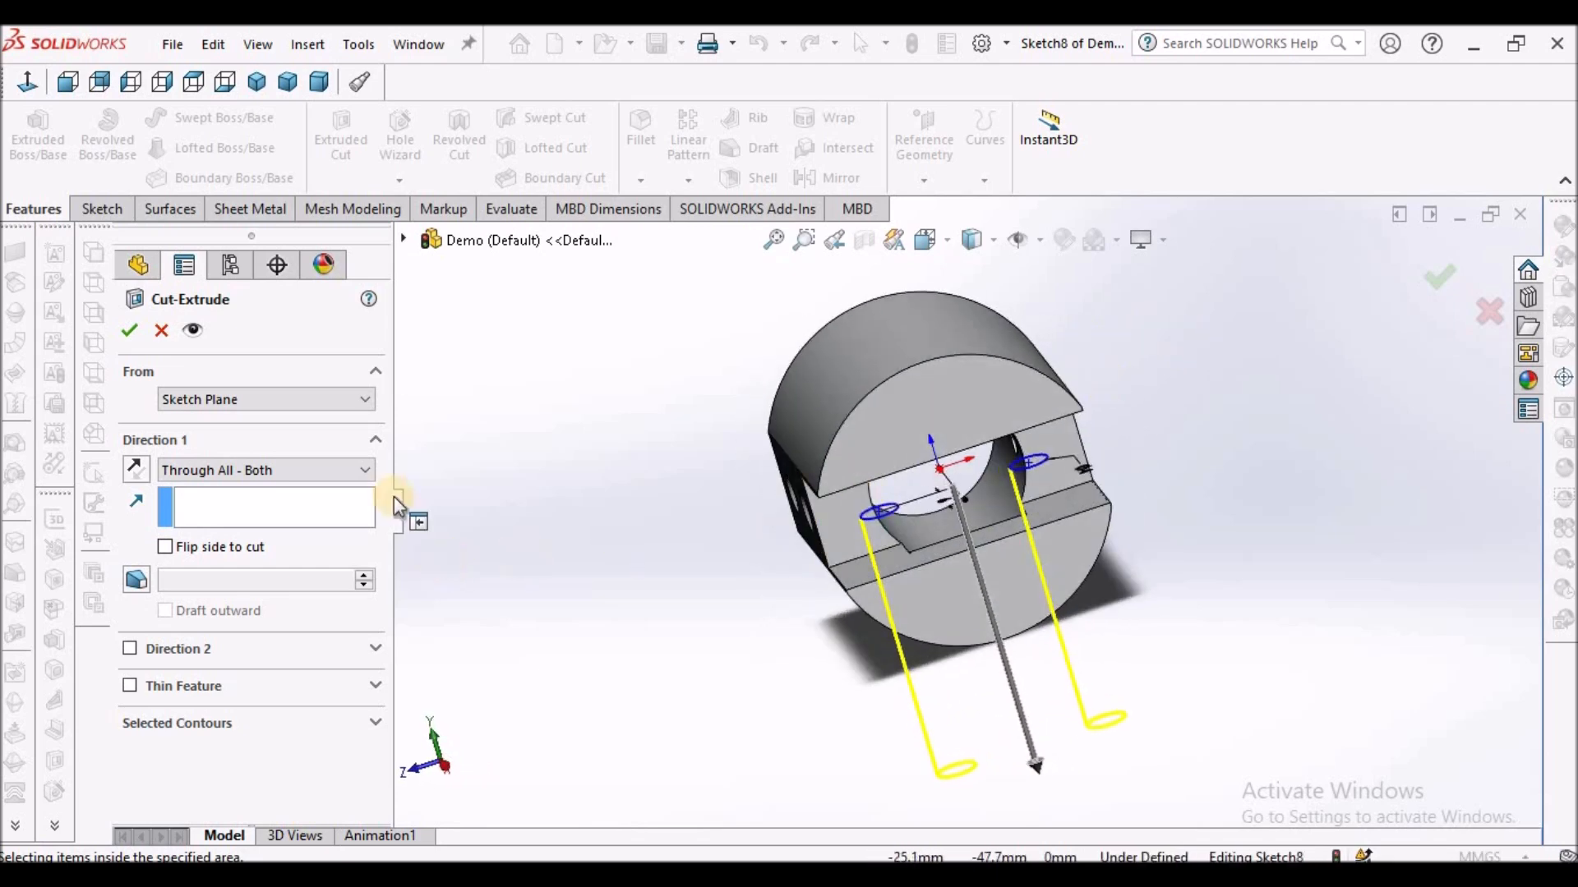
Cut the two circles through the body using the Through All - Both end condition.
{"action": "left_click", "coordinate": [364, 473]}
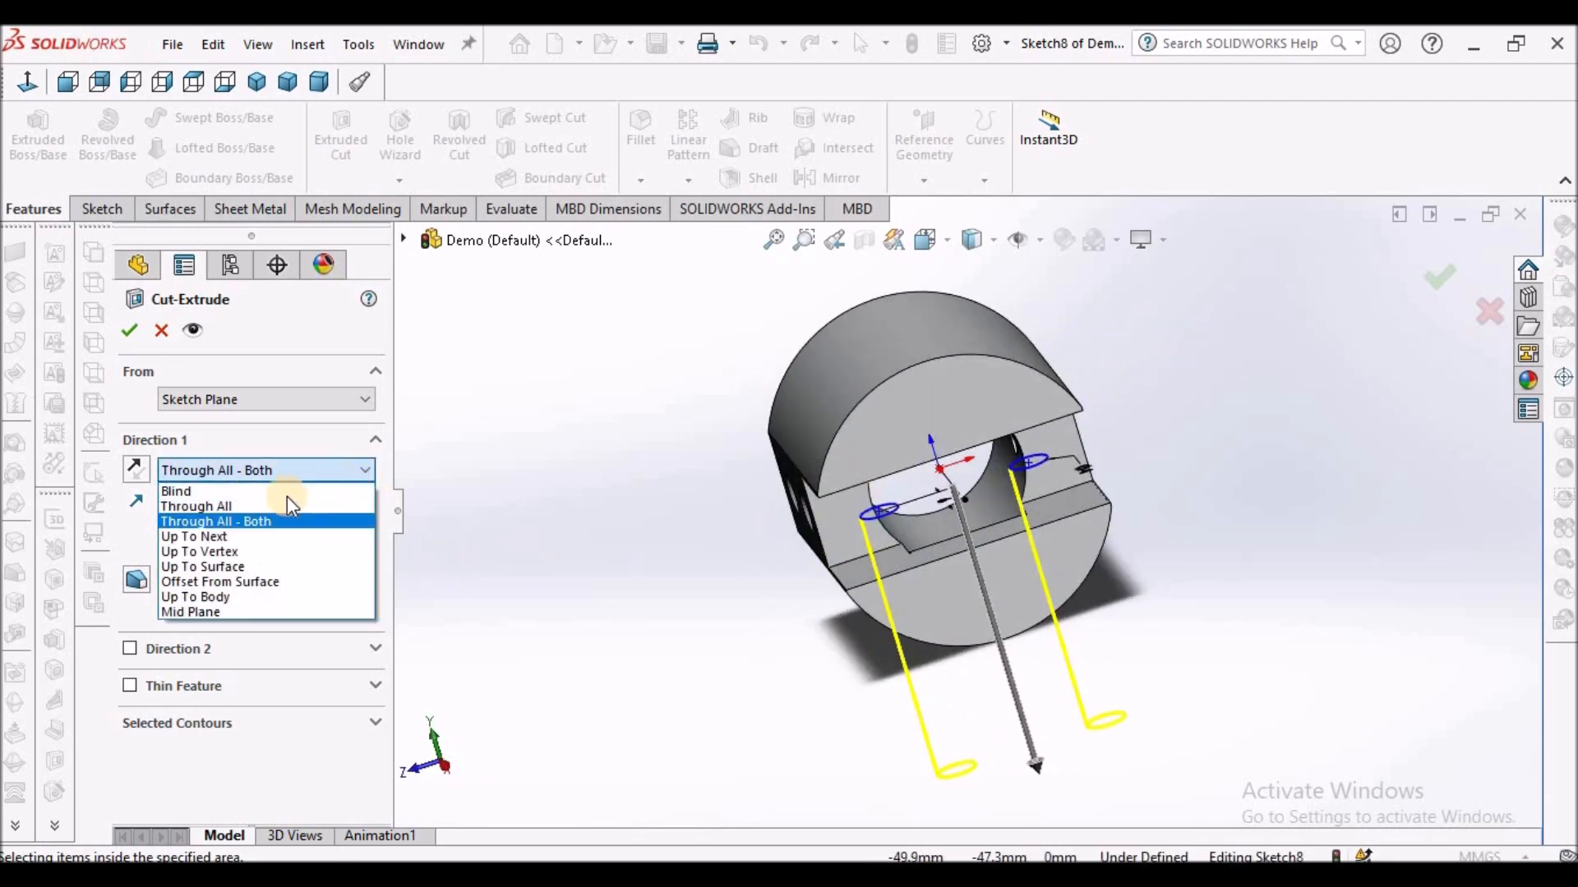
{"action": "left_click", "coordinate": [246, 505]}
{"action": "left_click", "coordinate": [362, 477]}
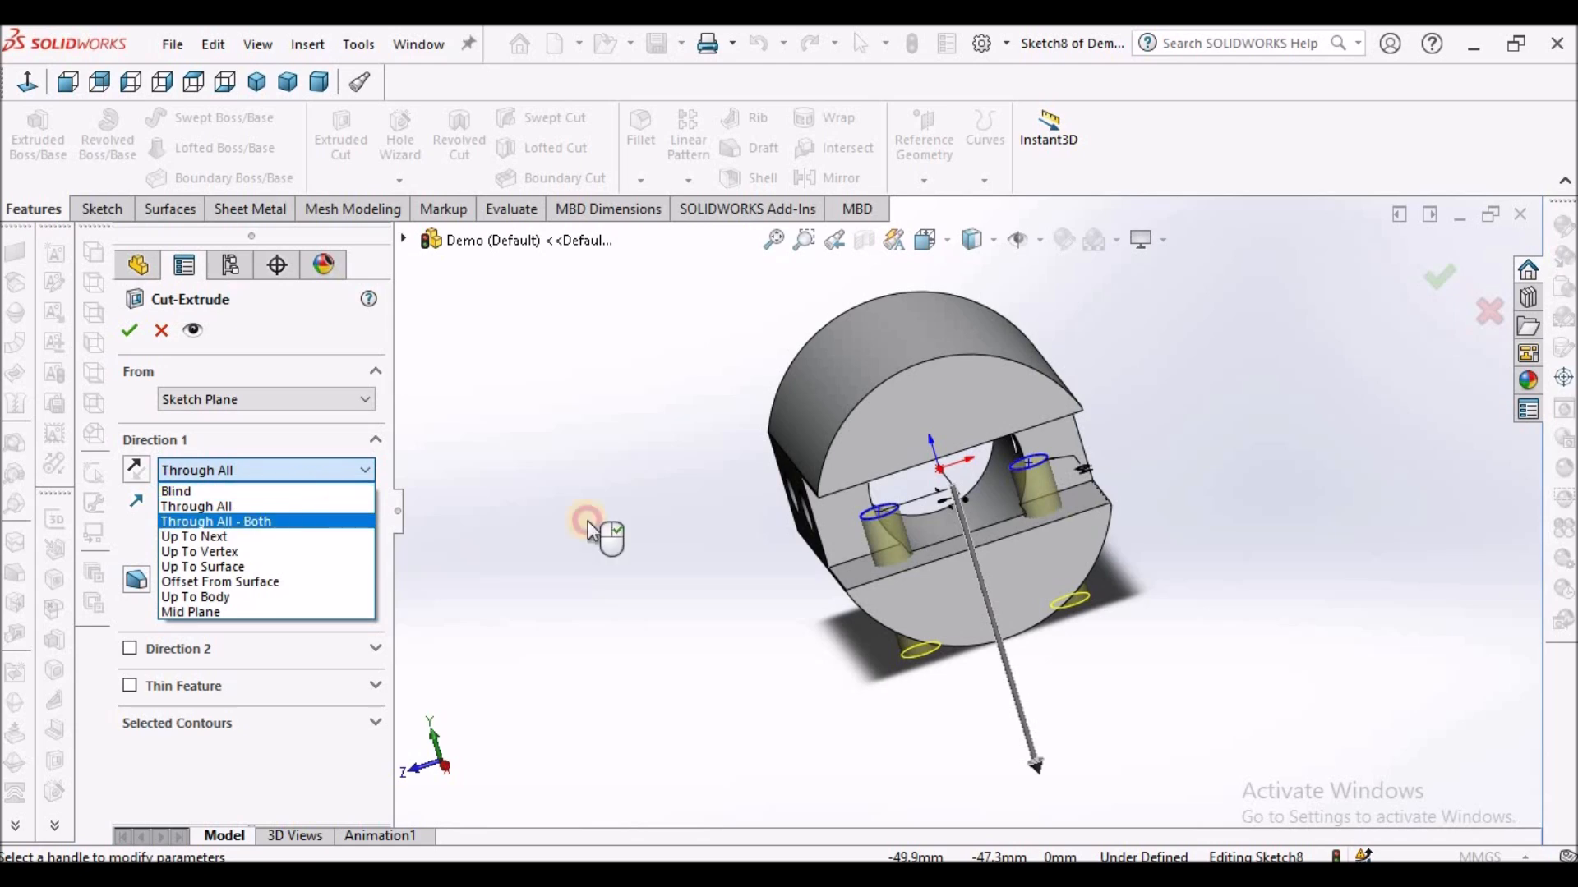
{"action": "left_click", "coordinate": [338, 518]}
{"action": "middle_click_drag", "start_coordinate": [933, 475], "coordinate": [707, 460]}
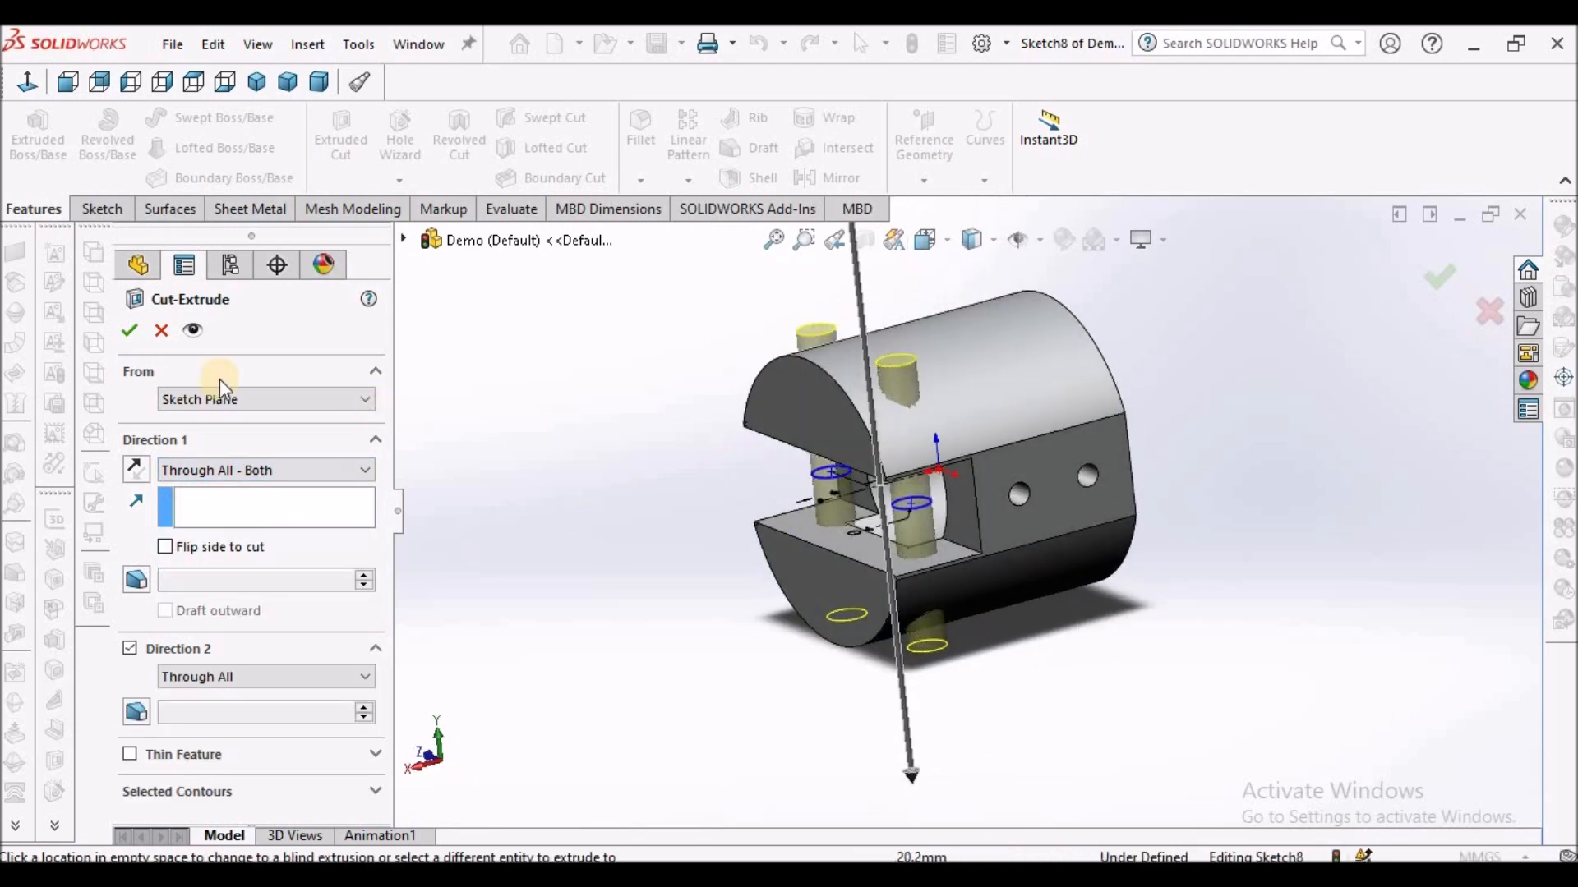
{"action": "left_click", "coordinate": [133, 335]}
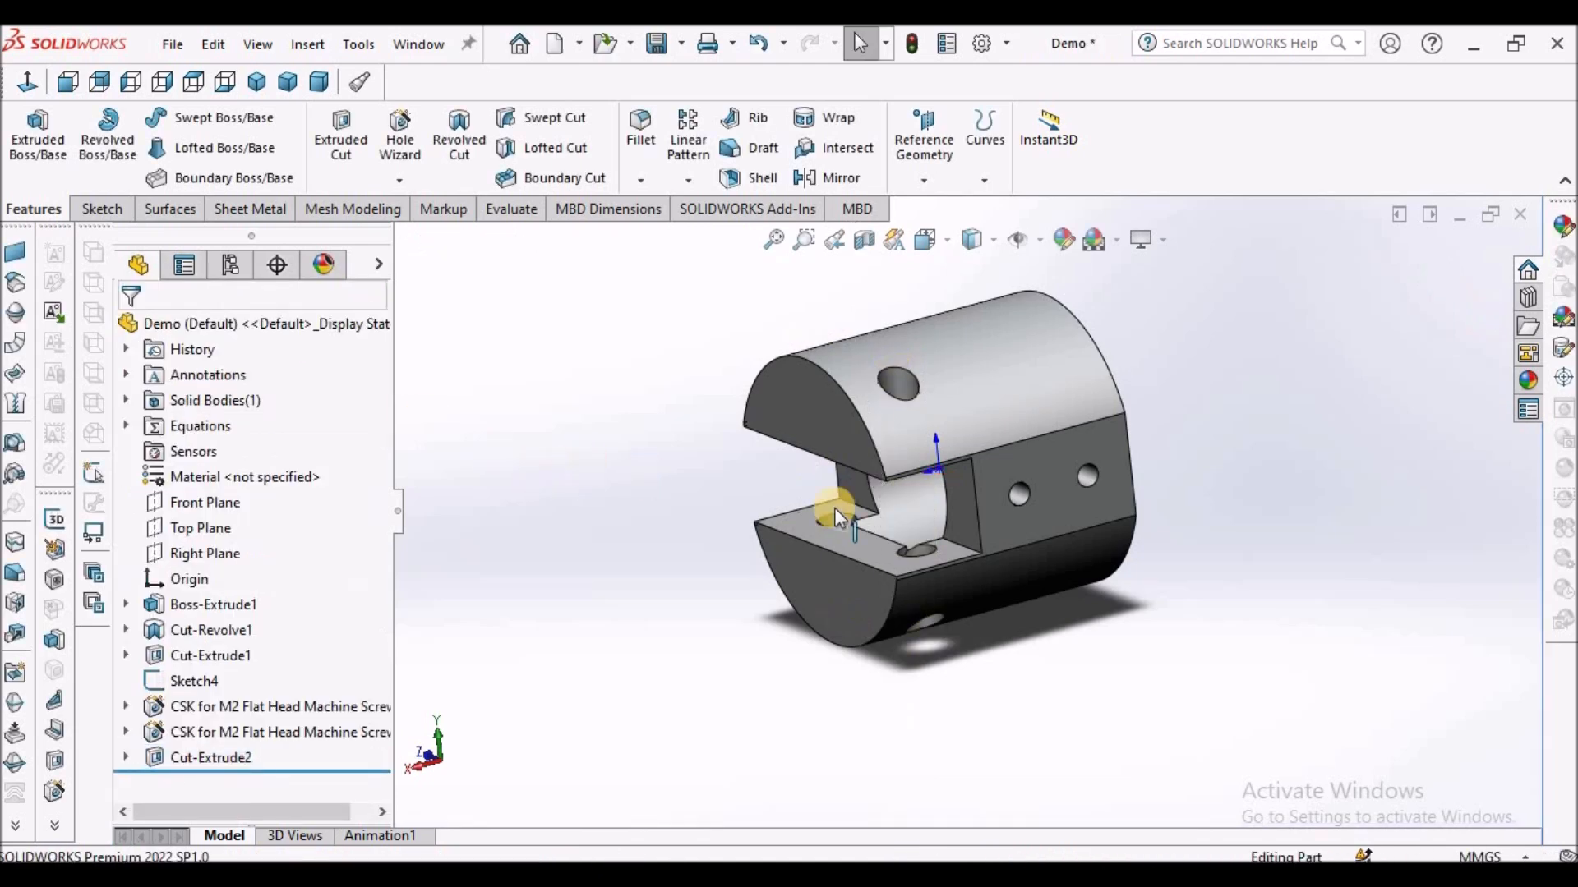
Reopen the sketch of the two-hole cut for editing and move the 6 mm dimension text outside the body.
{"action": "middle_click_drag", "start_coordinate": [928, 497], "coordinate": [1029, 665]}
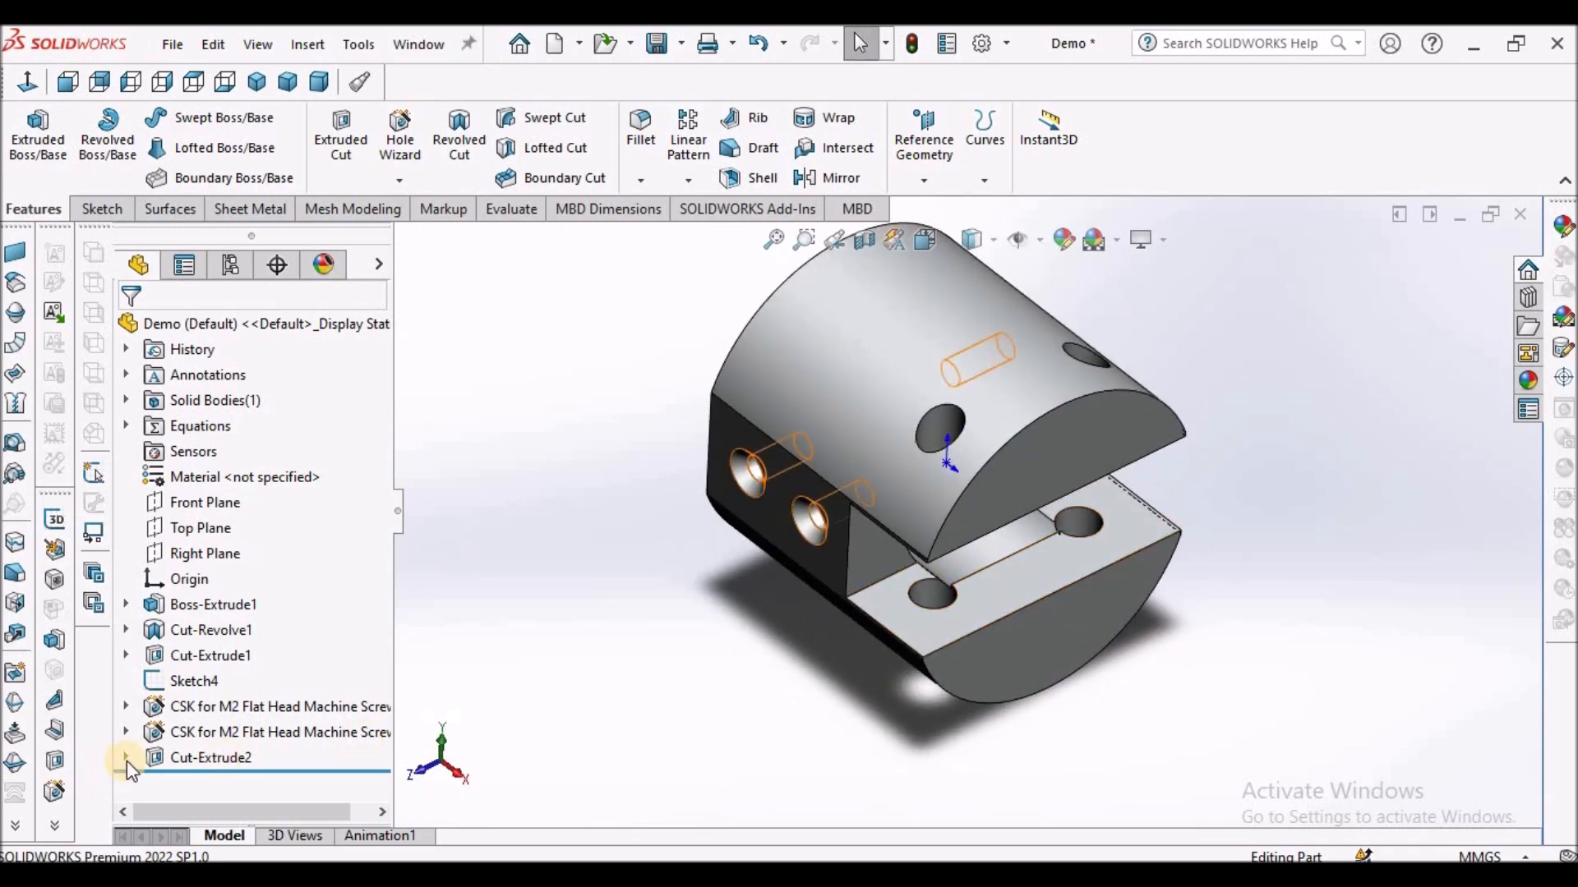
{"action": "left_click", "coordinate": [126, 758]}
{"action": "right_click", "coordinate": [235, 782]}
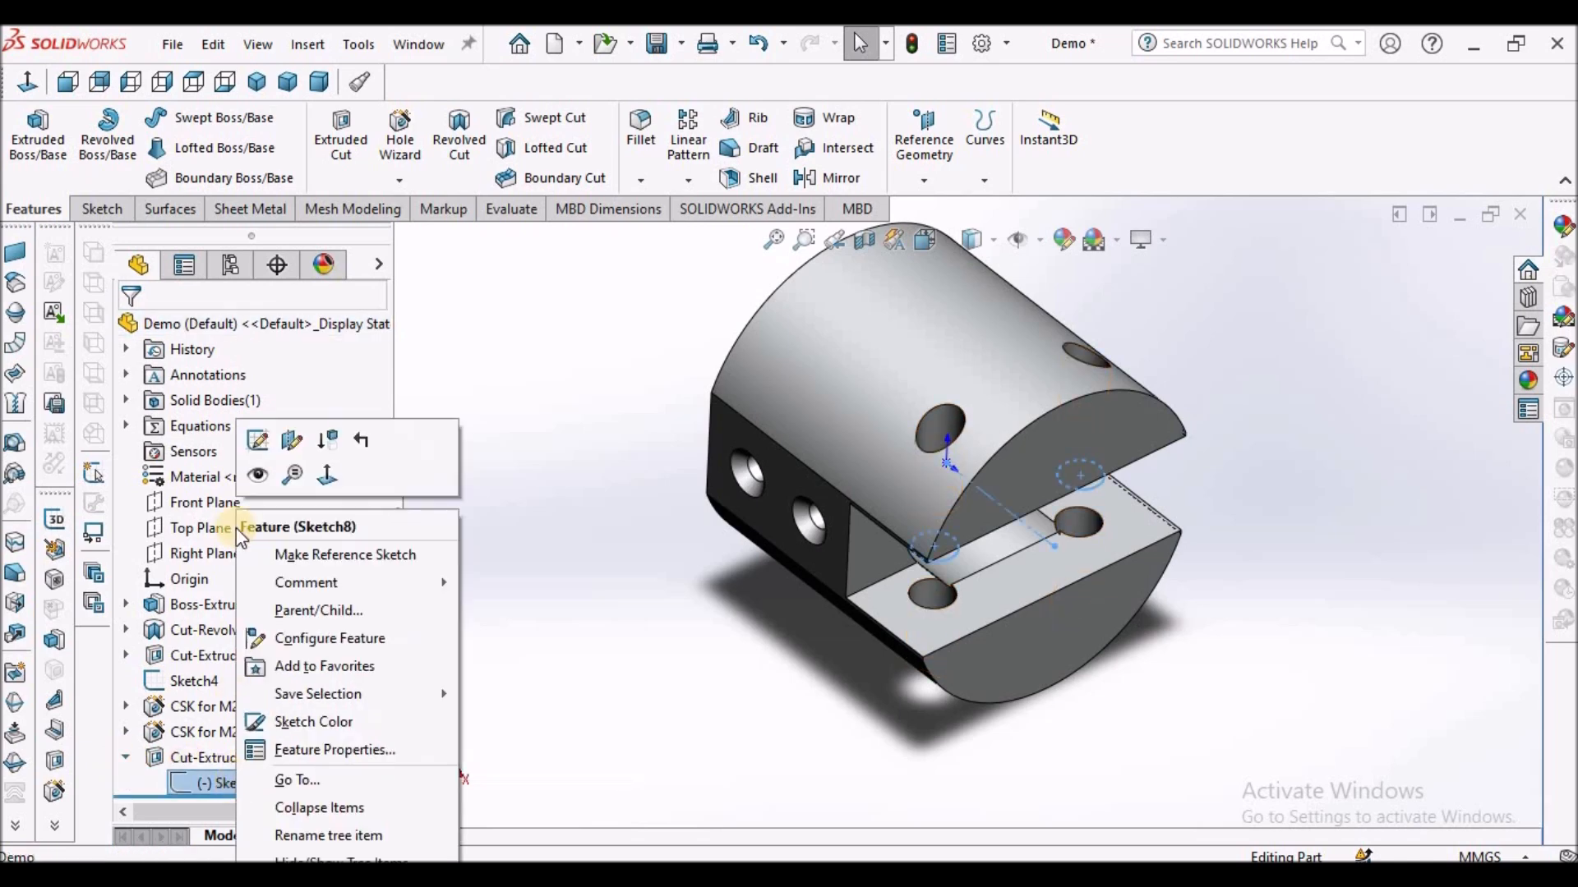
{"action": "left_click", "coordinate": [257, 430]}
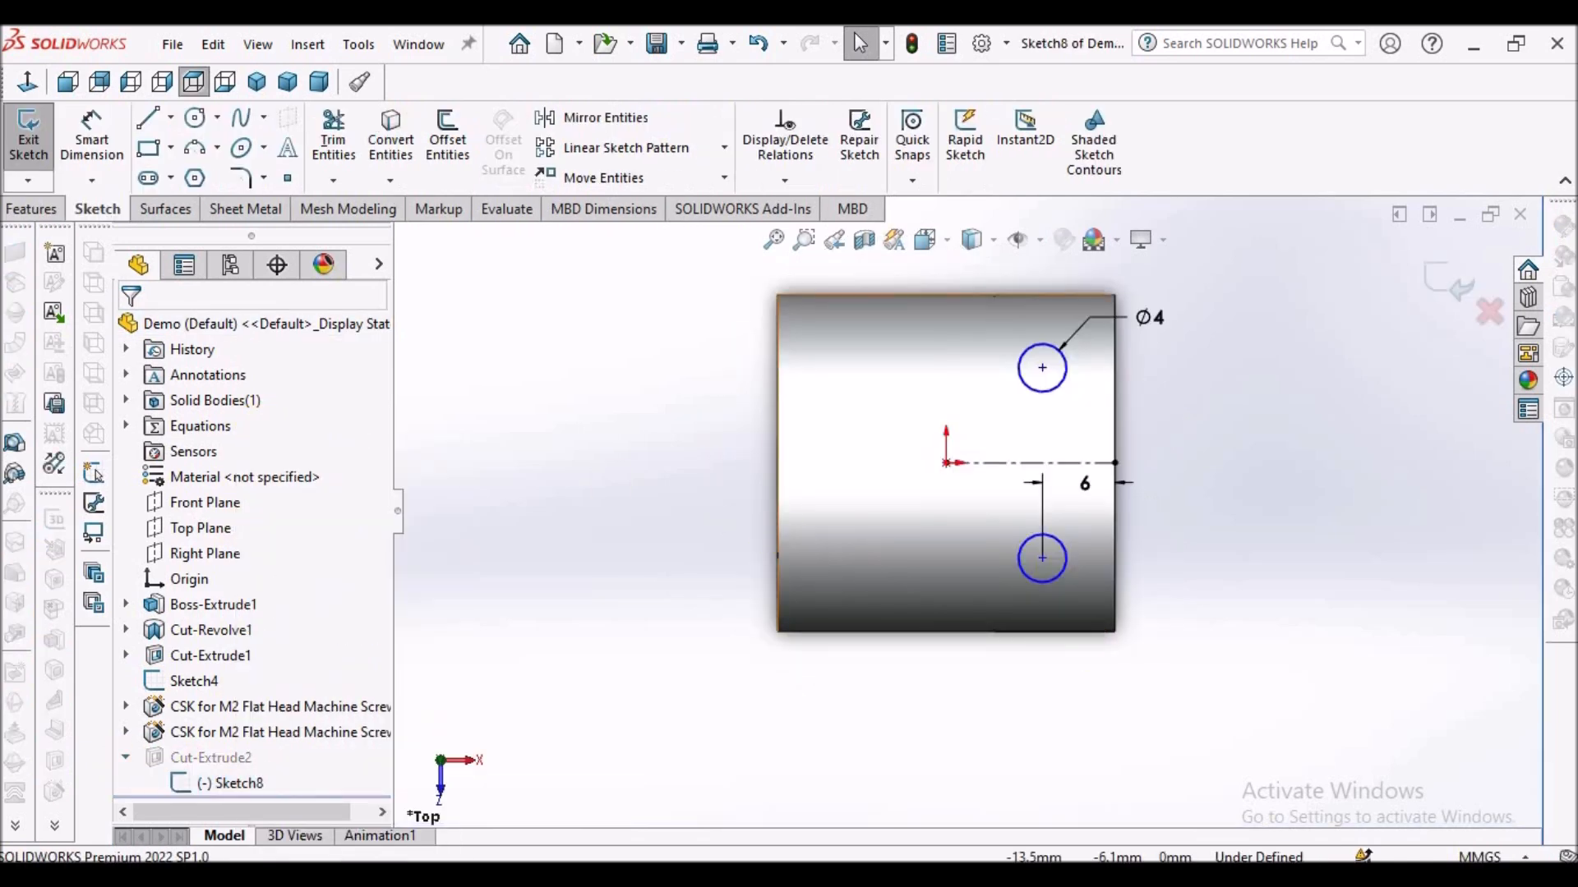
{"action": "scroll", "coordinate": [1281, 493], "scroll_direction": "up", "scroll_amount": 2}
{"action": "scroll", "coordinate": [1233, 488], "scroll_direction": "down", "scroll_amount": 2}
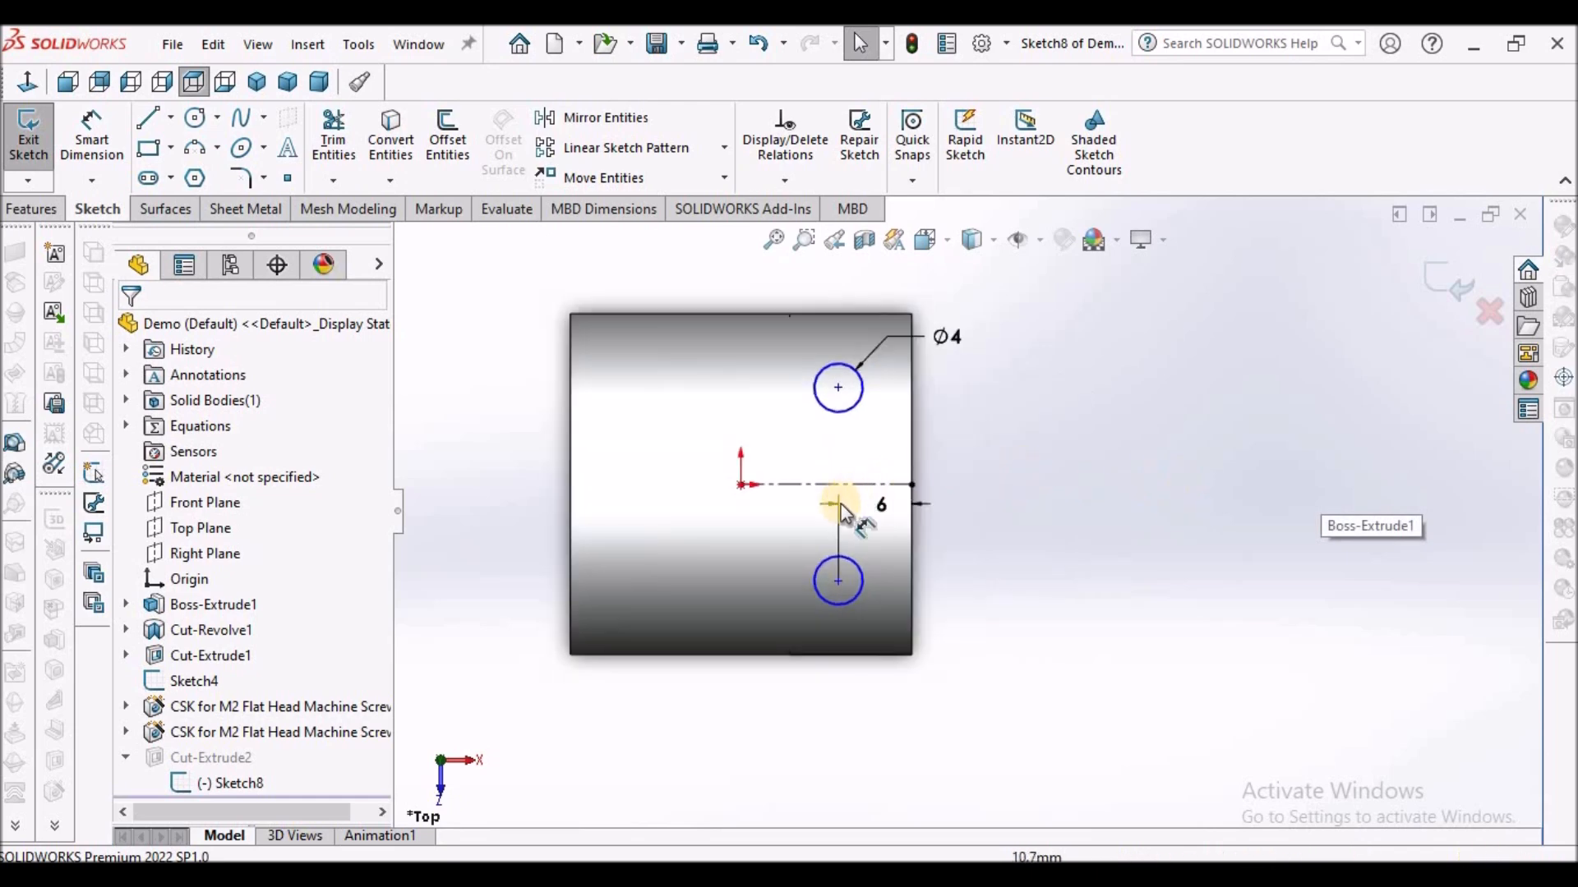
{"action": "left_click_drag", "start_coordinate": [879, 509], "coordinate": [884, 563]}
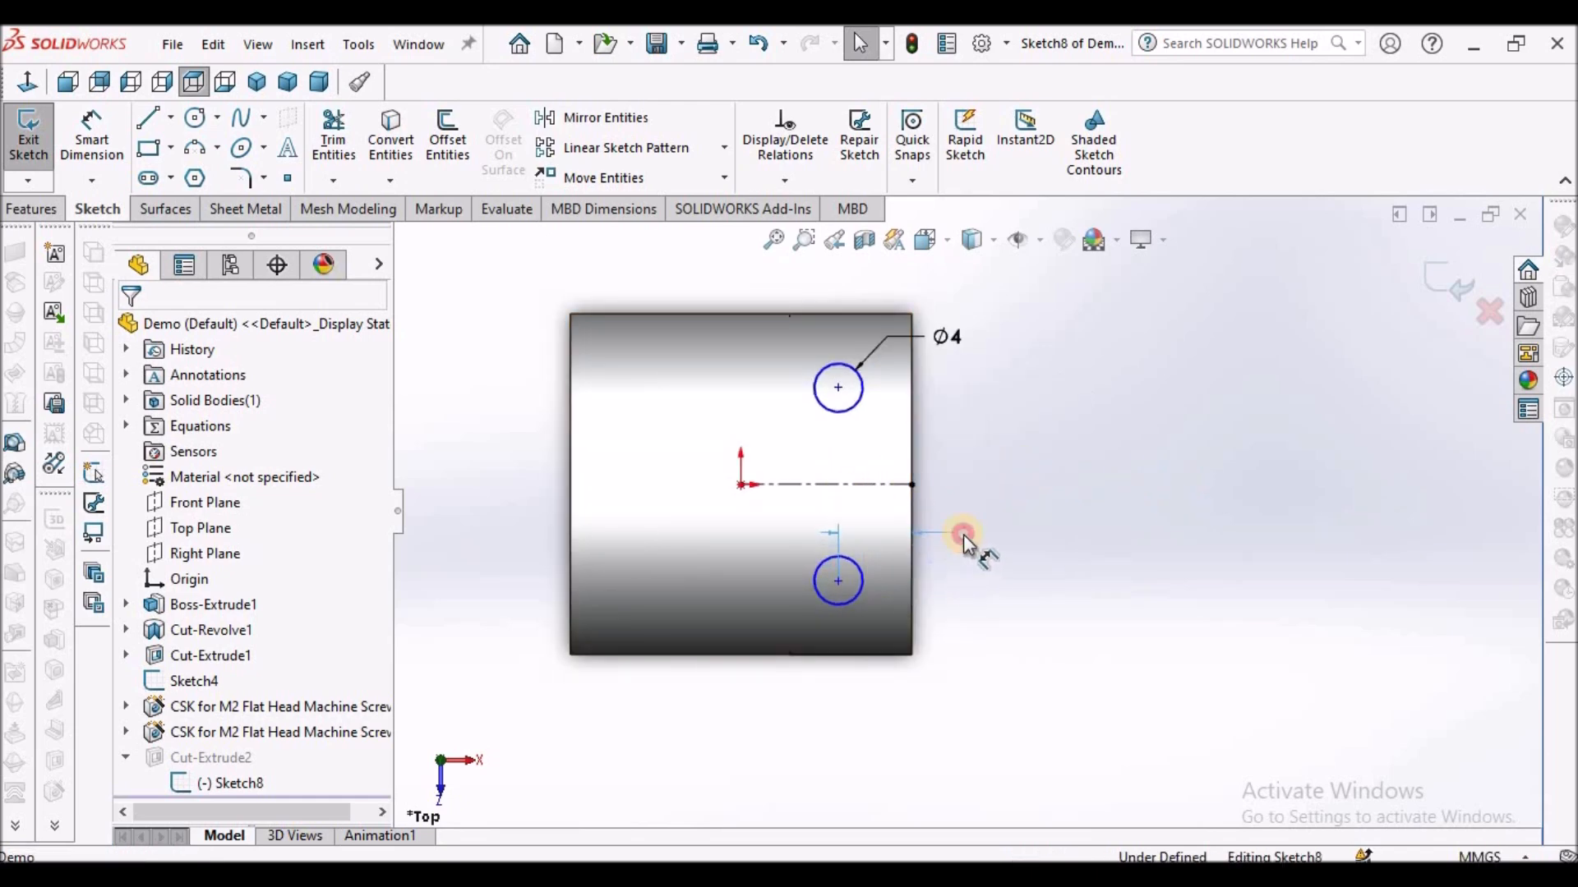
Dimension the distance between the two circle centres at 10 mm and exit the sketch.
{"action": "left_click", "coordinate": [91, 138]}
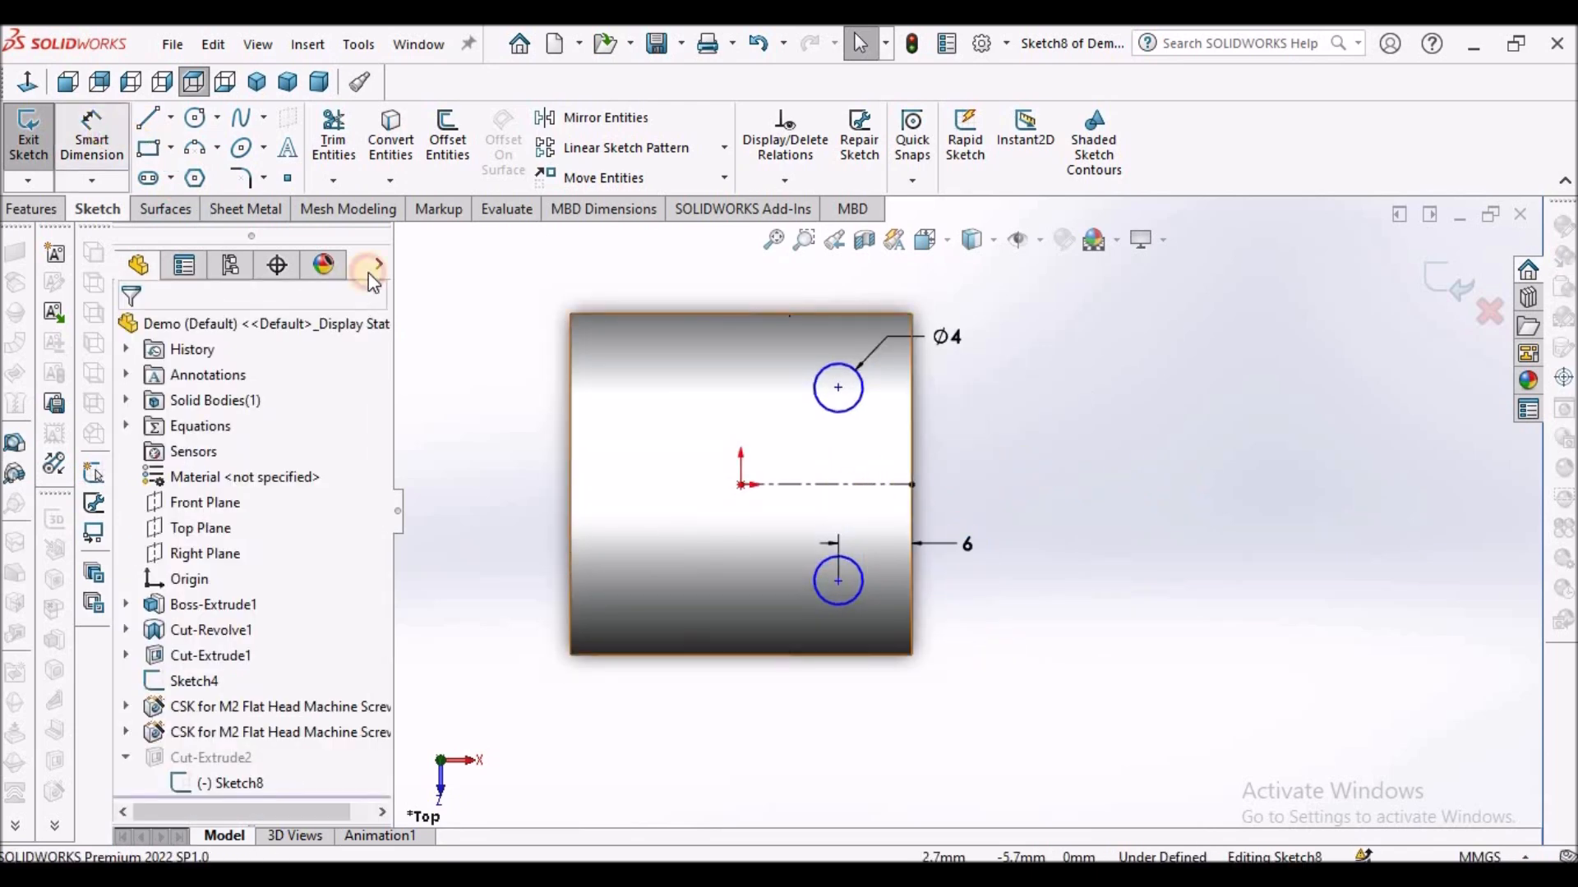
{"action": "left_click", "coordinate": [837, 581]}
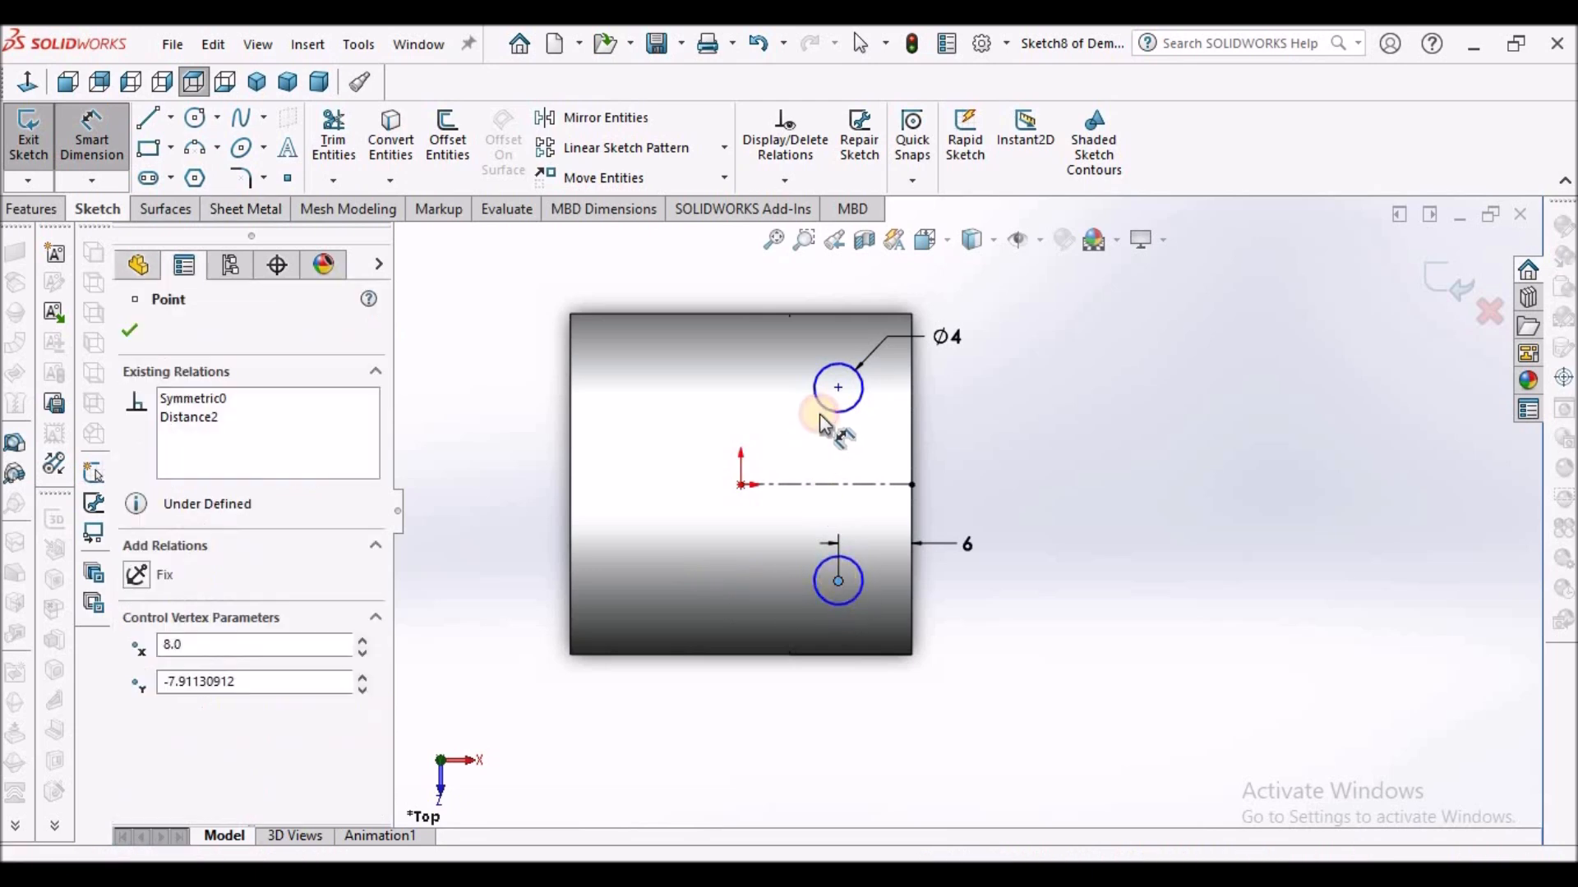
{"action": "left_click", "coordinate": [840, 391]}
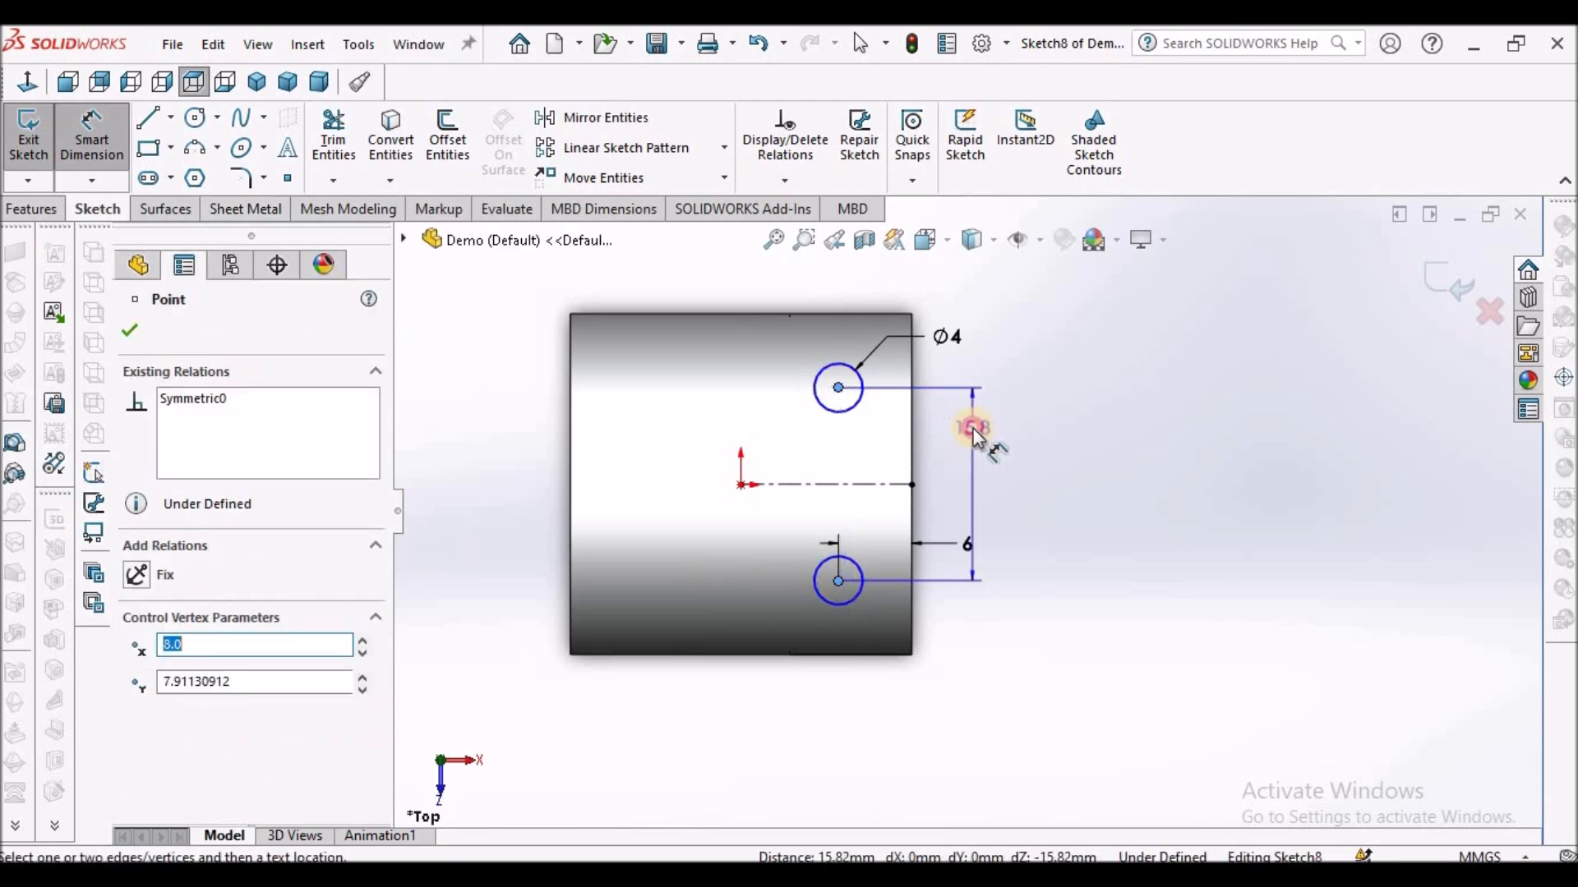
{"action": "left_click", "coordinate": [976, 437]}
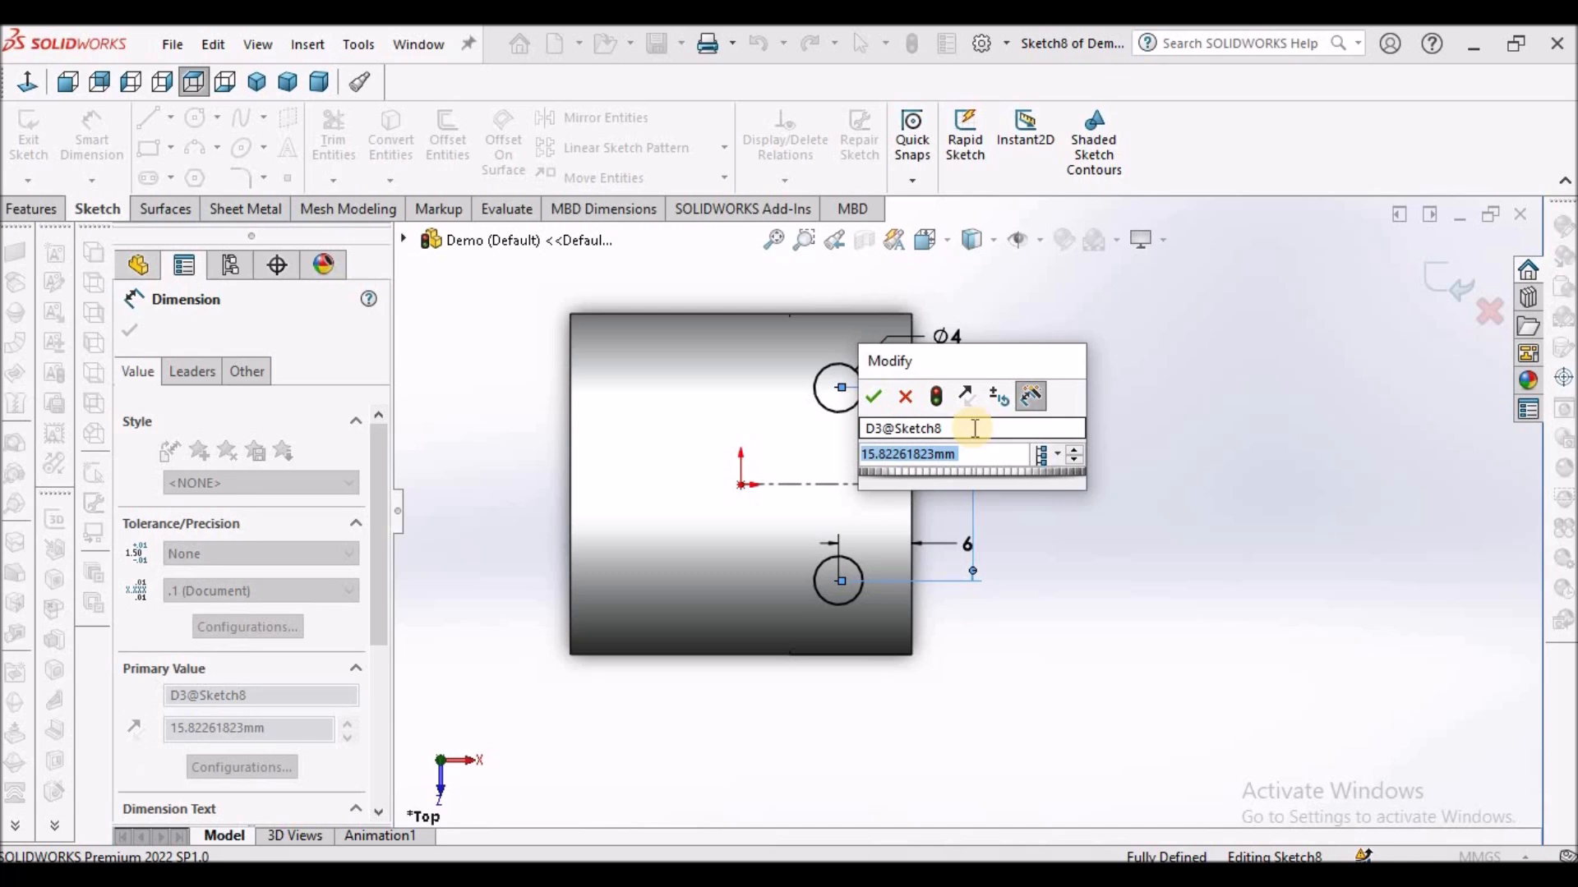
{"action": "type", "text": "10"}
{"action": "key", "text": "Return"}
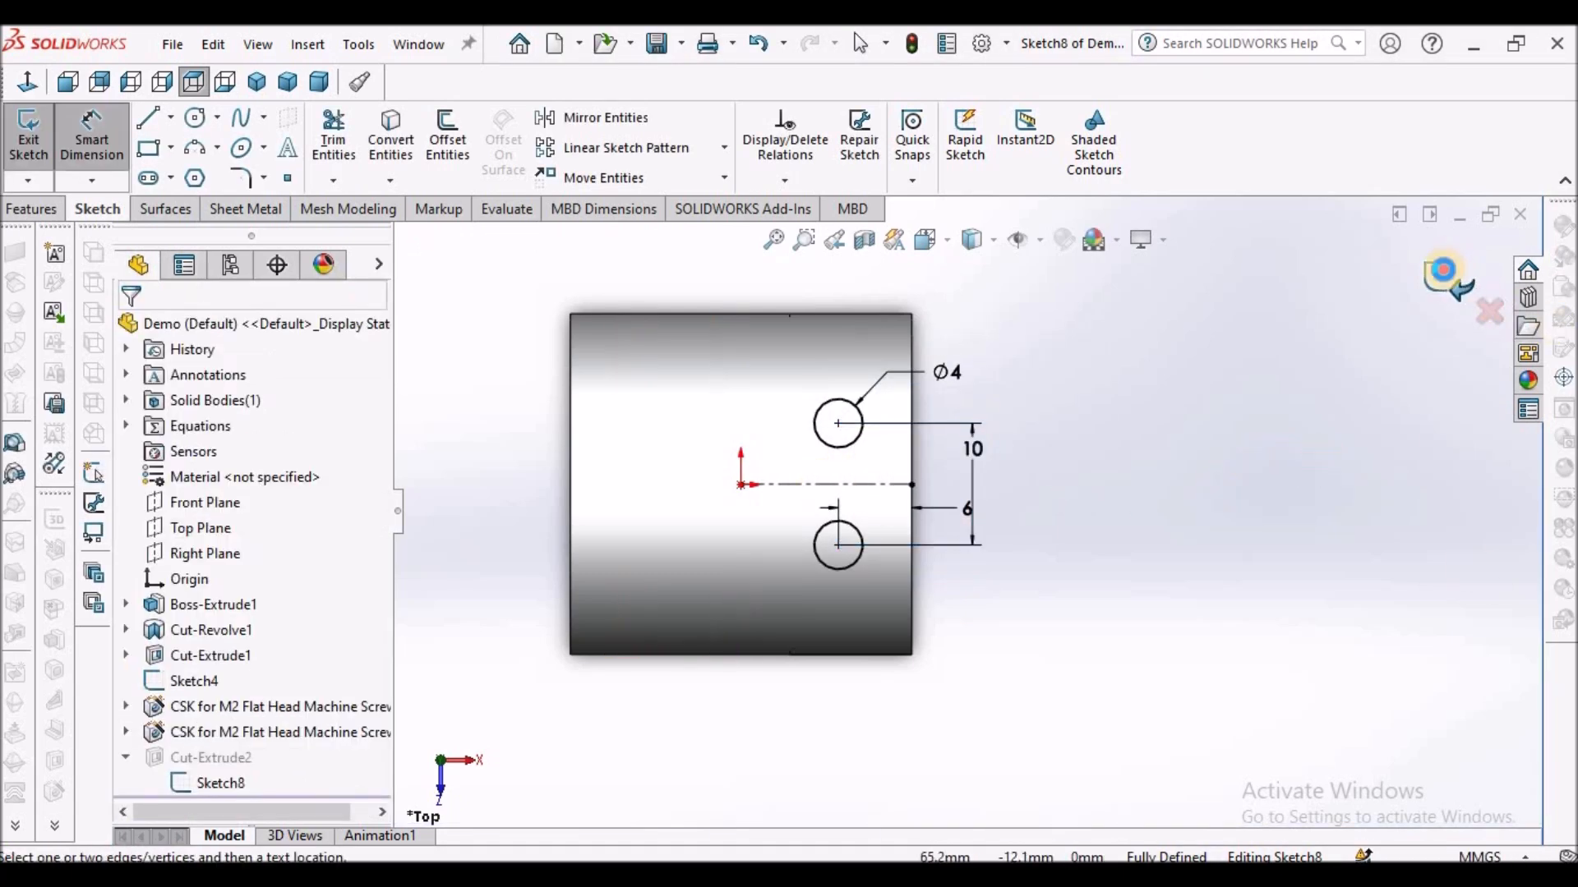
{"action": "left_click", "coordinate": [1447, 280]}
Inspect the two holes from several sides and section the model at the Front Plane to examine its interior.
{"action": "mouse_move", "coordinate": [1120, 468]}
{"action": "middle_mouse_down"}
{"action": "mouse_move", "coordinate": [975, 391]}
{"action": "mouse_move", "coordinate": [1032, 569]}
{"action": "mouse_move", "coordinate": [1144, 539]}
{"action": "mouse_move", "coordinate": [1102, 436]}
{"action": "mouse_move", "coordinate": [1060, 427]}
{"action": "middle_mouse_up"}
{"action": "scroll", "coordinate": [765, 563], "scroll_direction": "down", "scroll_amount": 3}
{"action": "middle_click_drag", "start_coordinate": [765, 563], "coordinate": [861, 590]}
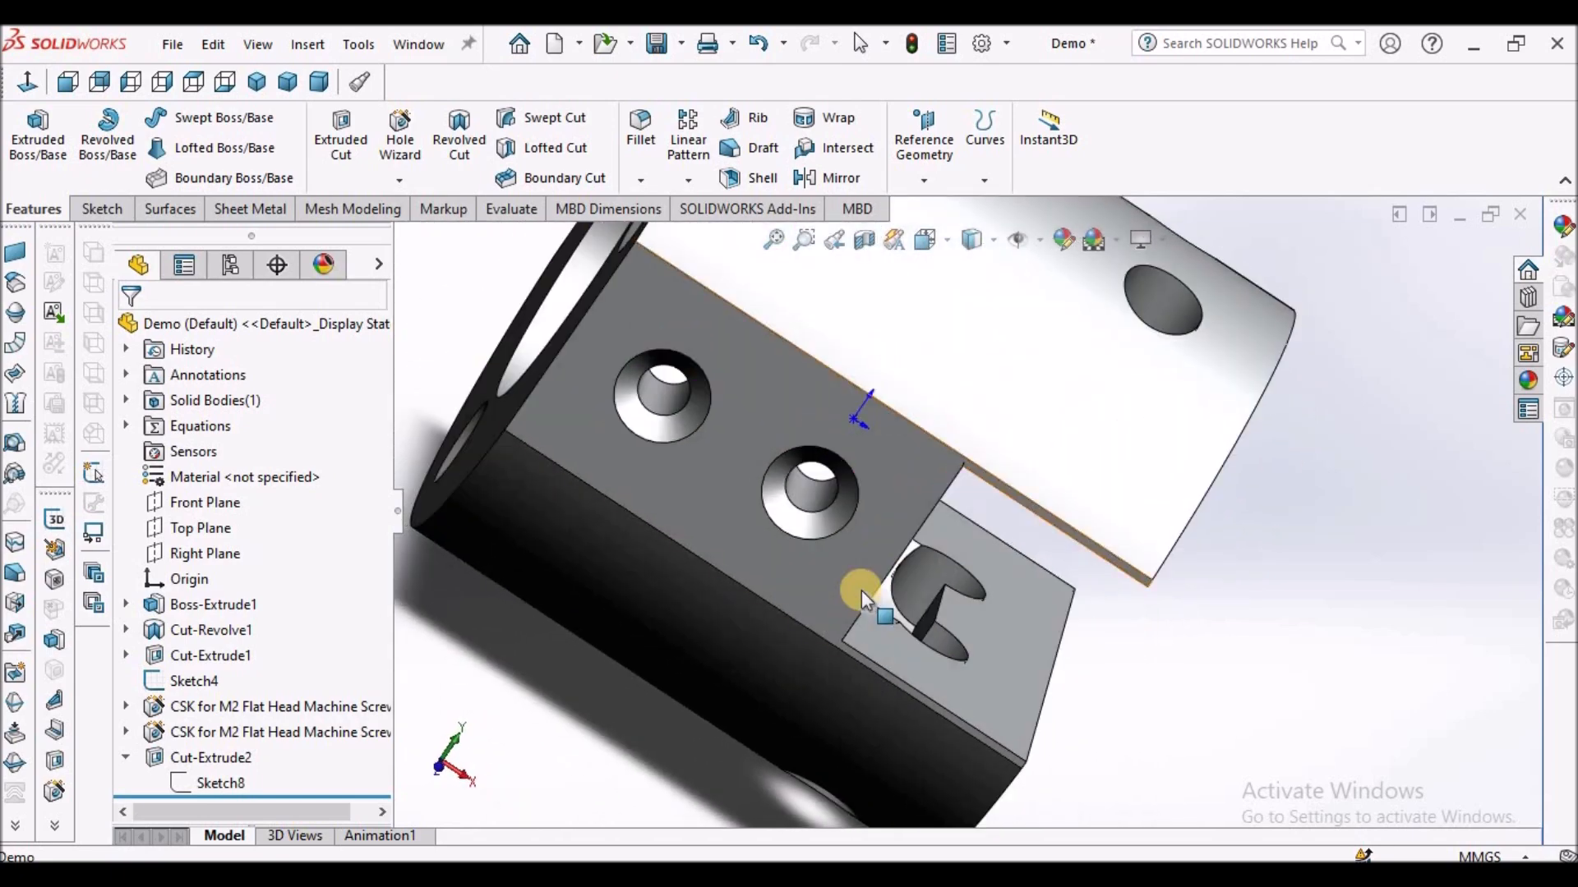
{"action": "scroll", "coordinate": [933, 545], "scroll_direction": "up", "scroll_amount": 5}
{"action": "middle_click_drag", "start_coordinate": [895, 510], "coordinate": [876, 380]}
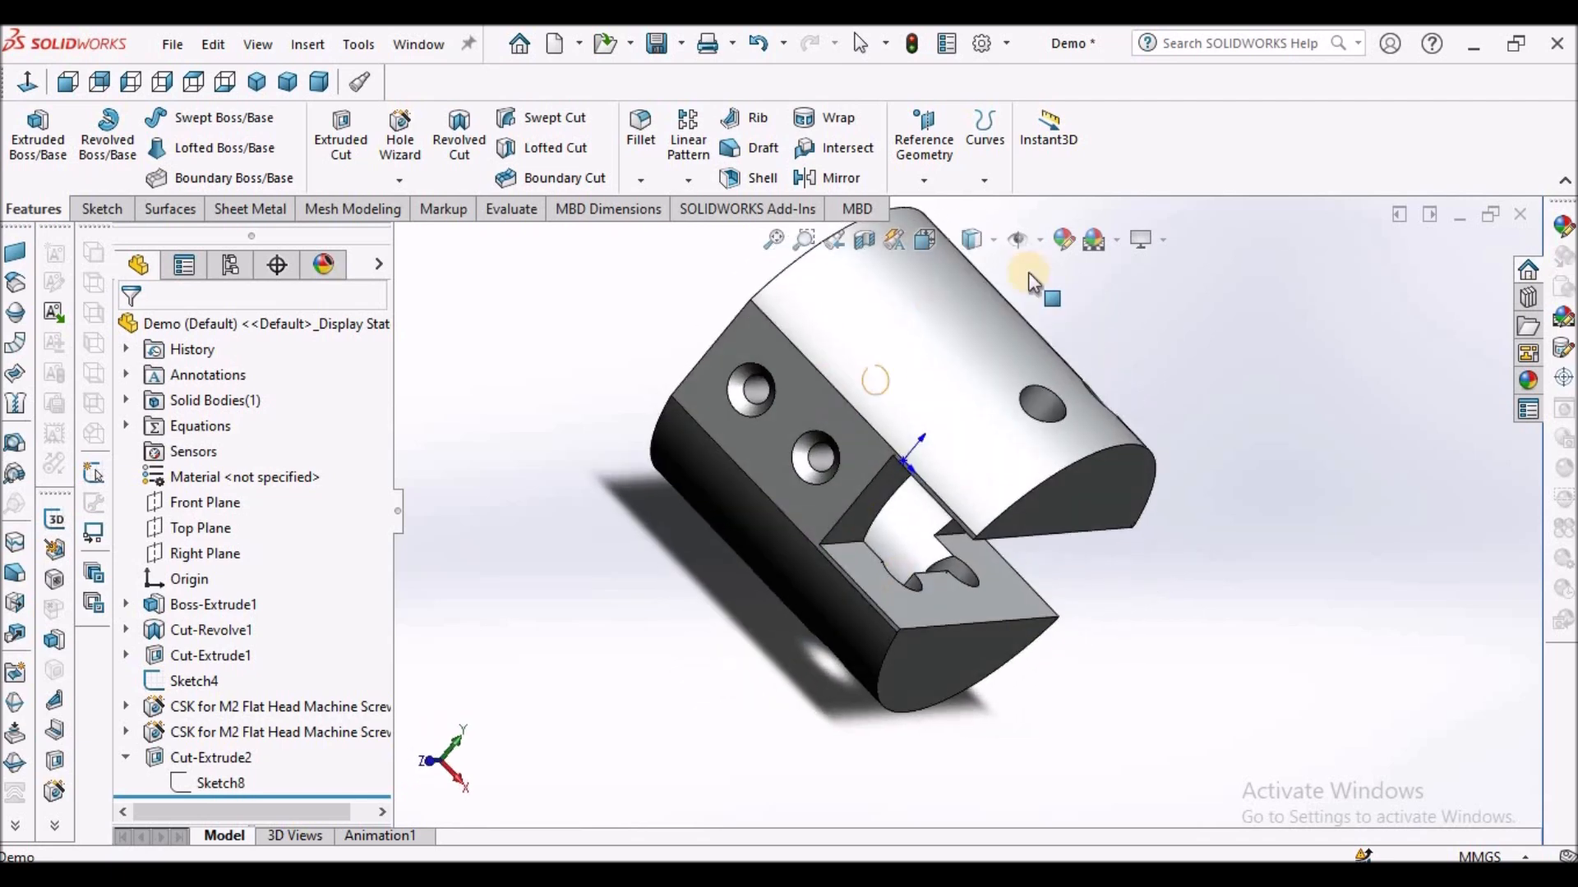
{"action": "left_click", "coordinate": [865, 240]}
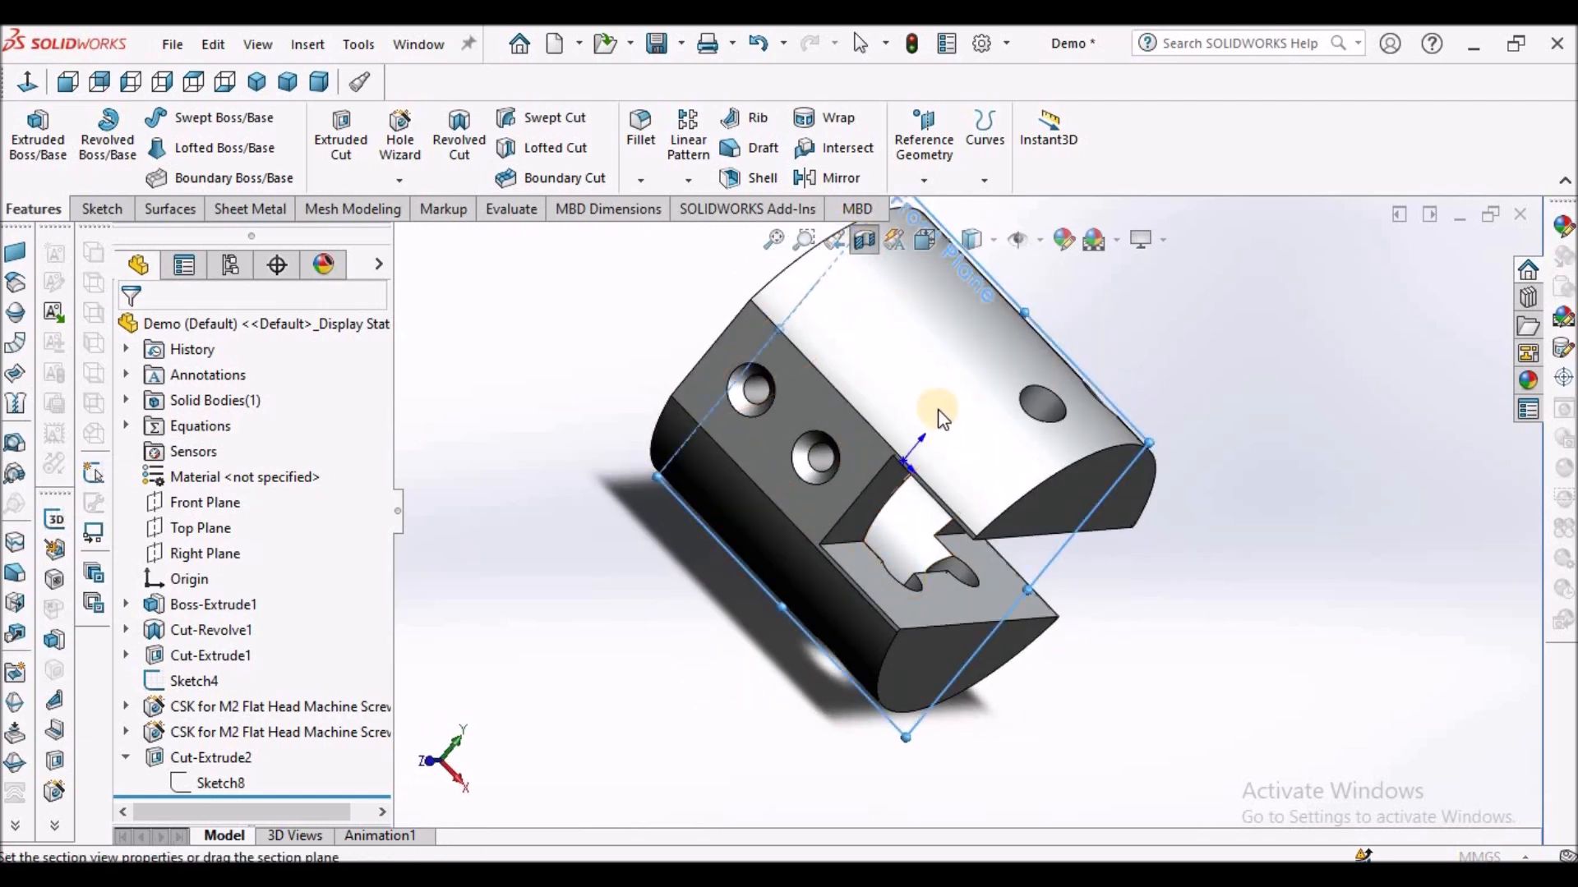
{"action": "middle_click_drag", "start_coordinate": [979, 502], "coordinate": [966, 540]}
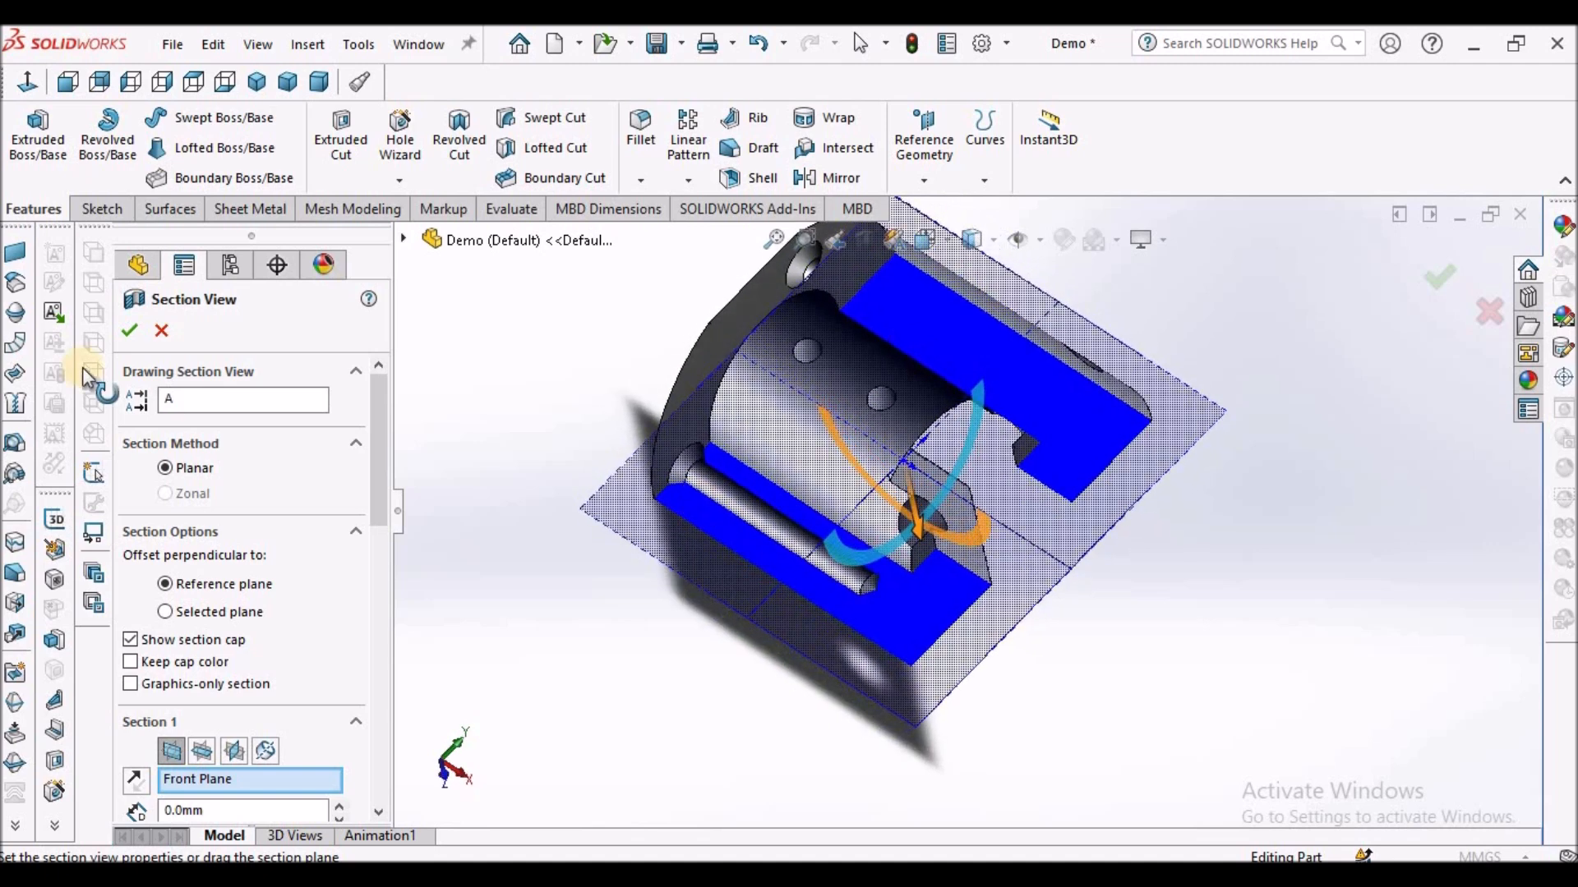
{"action": "left_click", "coordinate": [138, 330]}
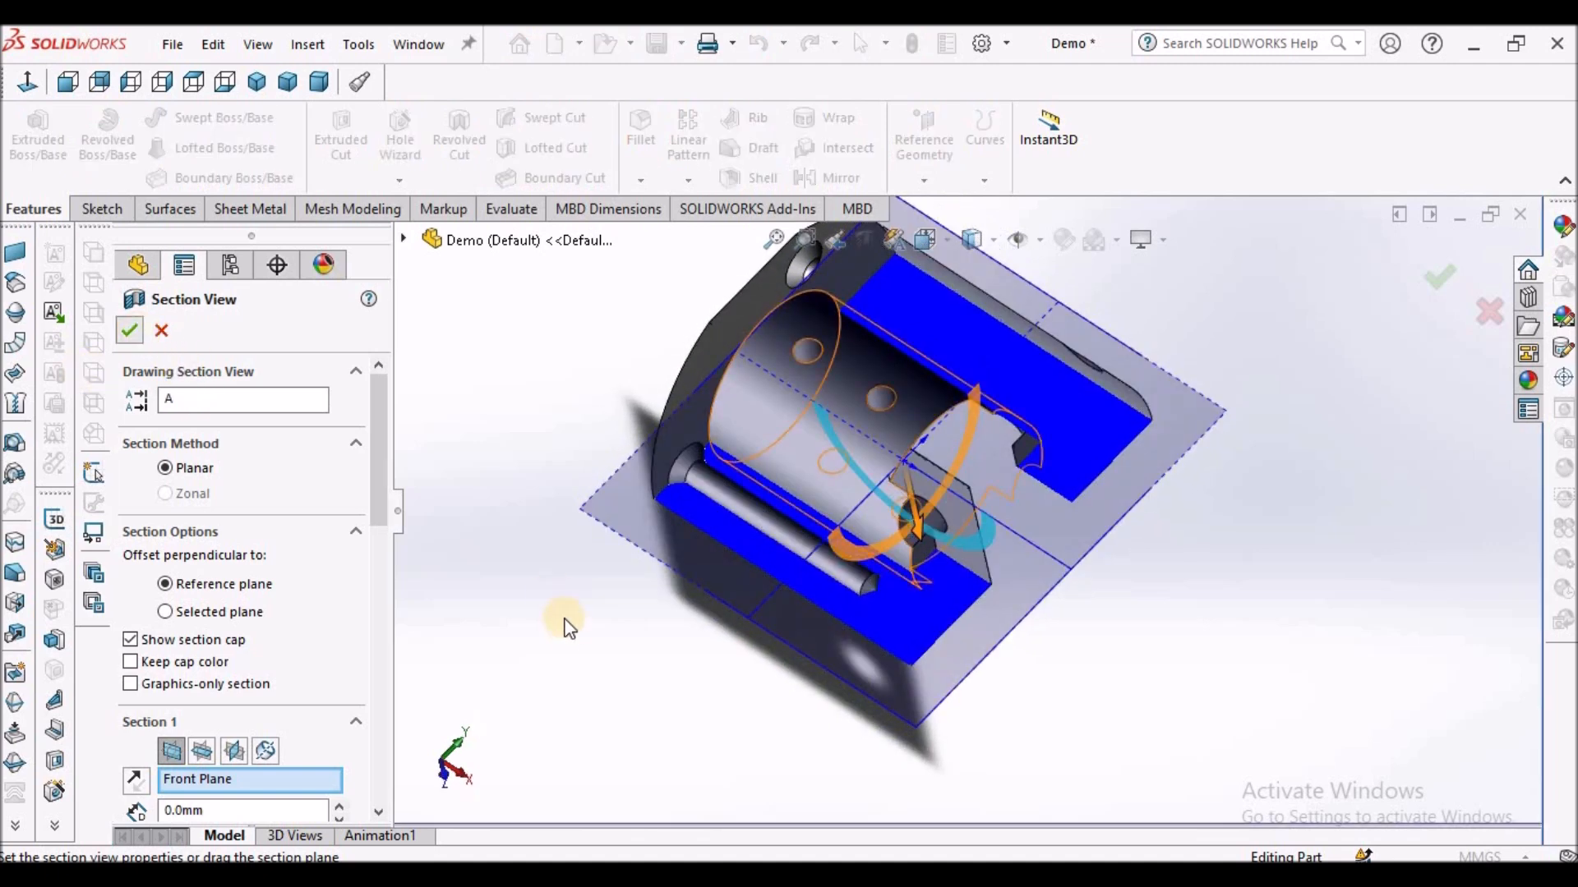
{"action": "scroll", "coordinate": [864, 467], "scroll_direction": "up", "scroll_amount": 5}
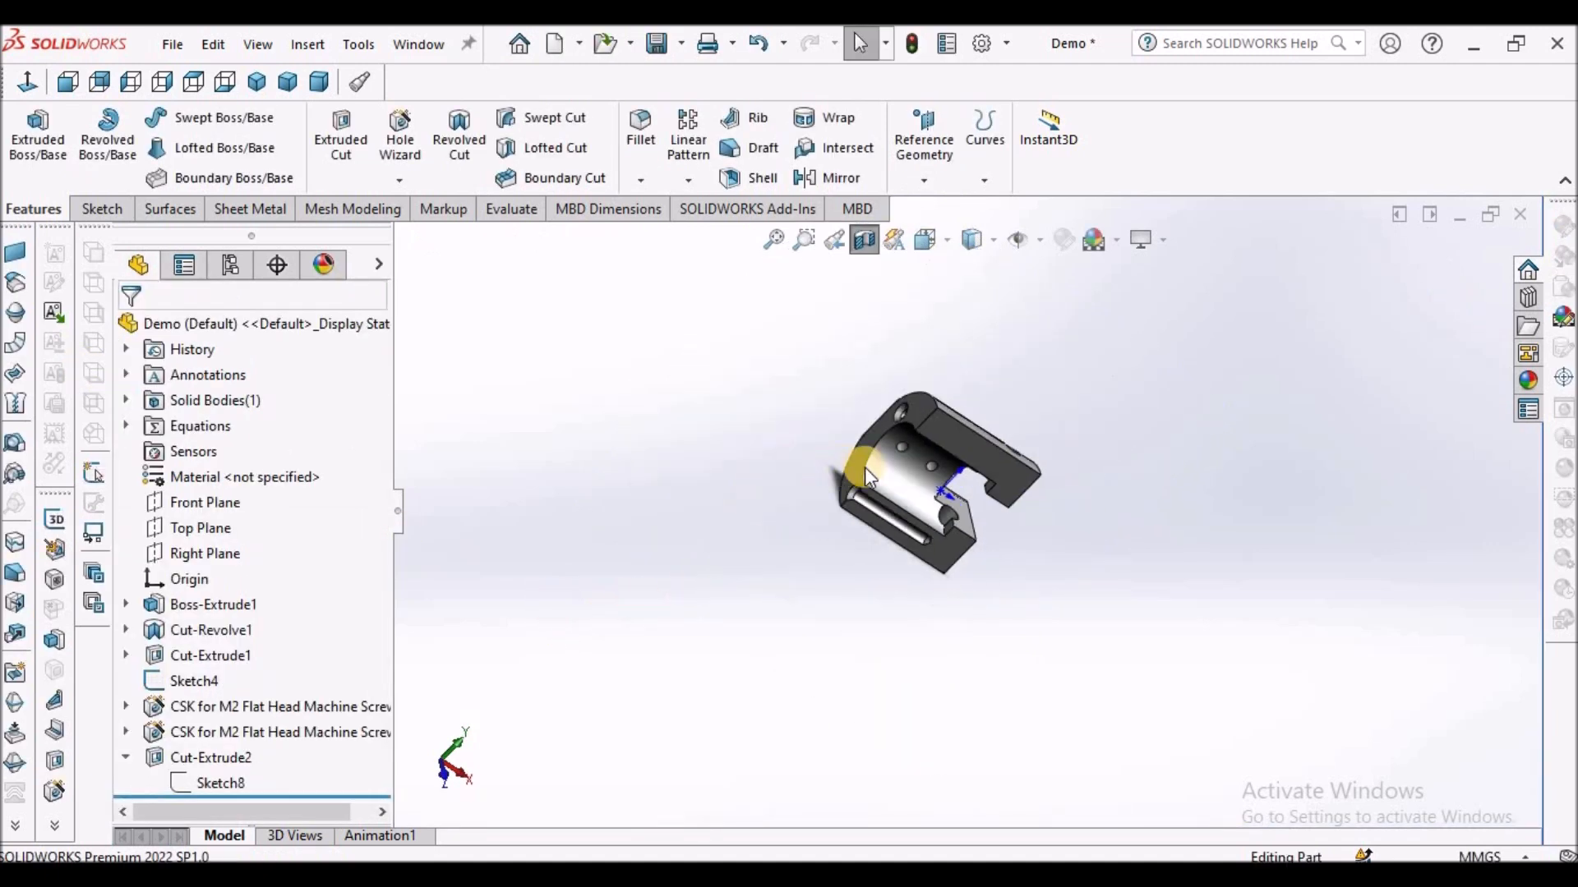
{"action": "scroll", "coordinate": [1137, 518], "scroll_direction": "down", "scroll_amount": 6}
{"action": "middle_click_drag", "start_coordinate": [1139, 518], "coordinate": [1066, 618]}
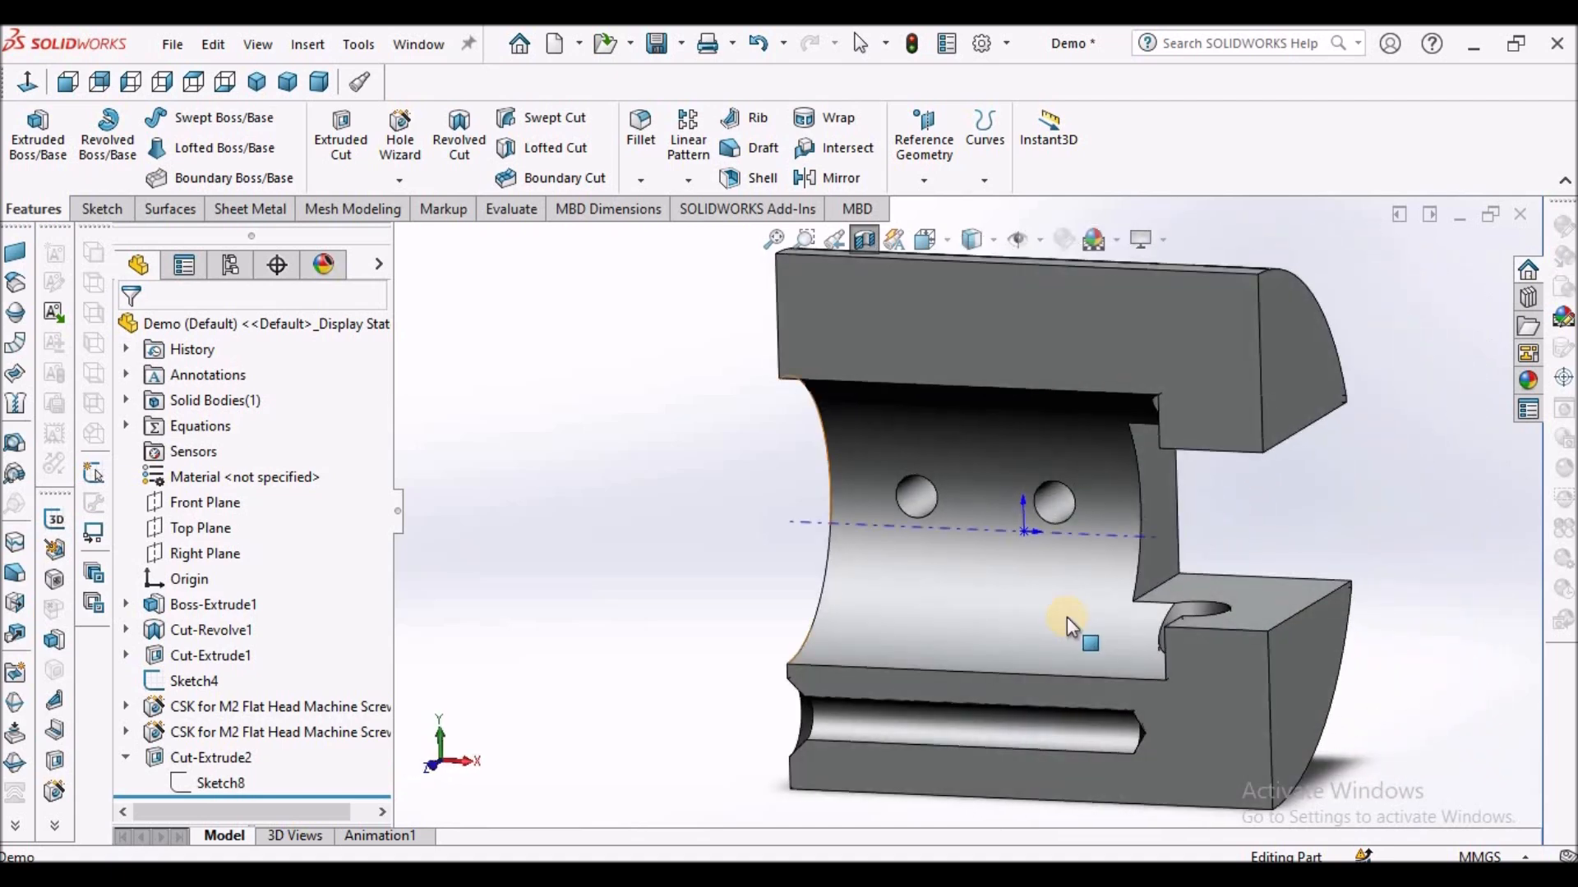
Turn off the section view and display the whole part in the Dimetric orientation.
{"action": "left_click", "coordinate": [864, 239]}
{"action": "scroll", "coordinate": [995, 465], "scroll_direction": "up", "scroll_amount": 5}
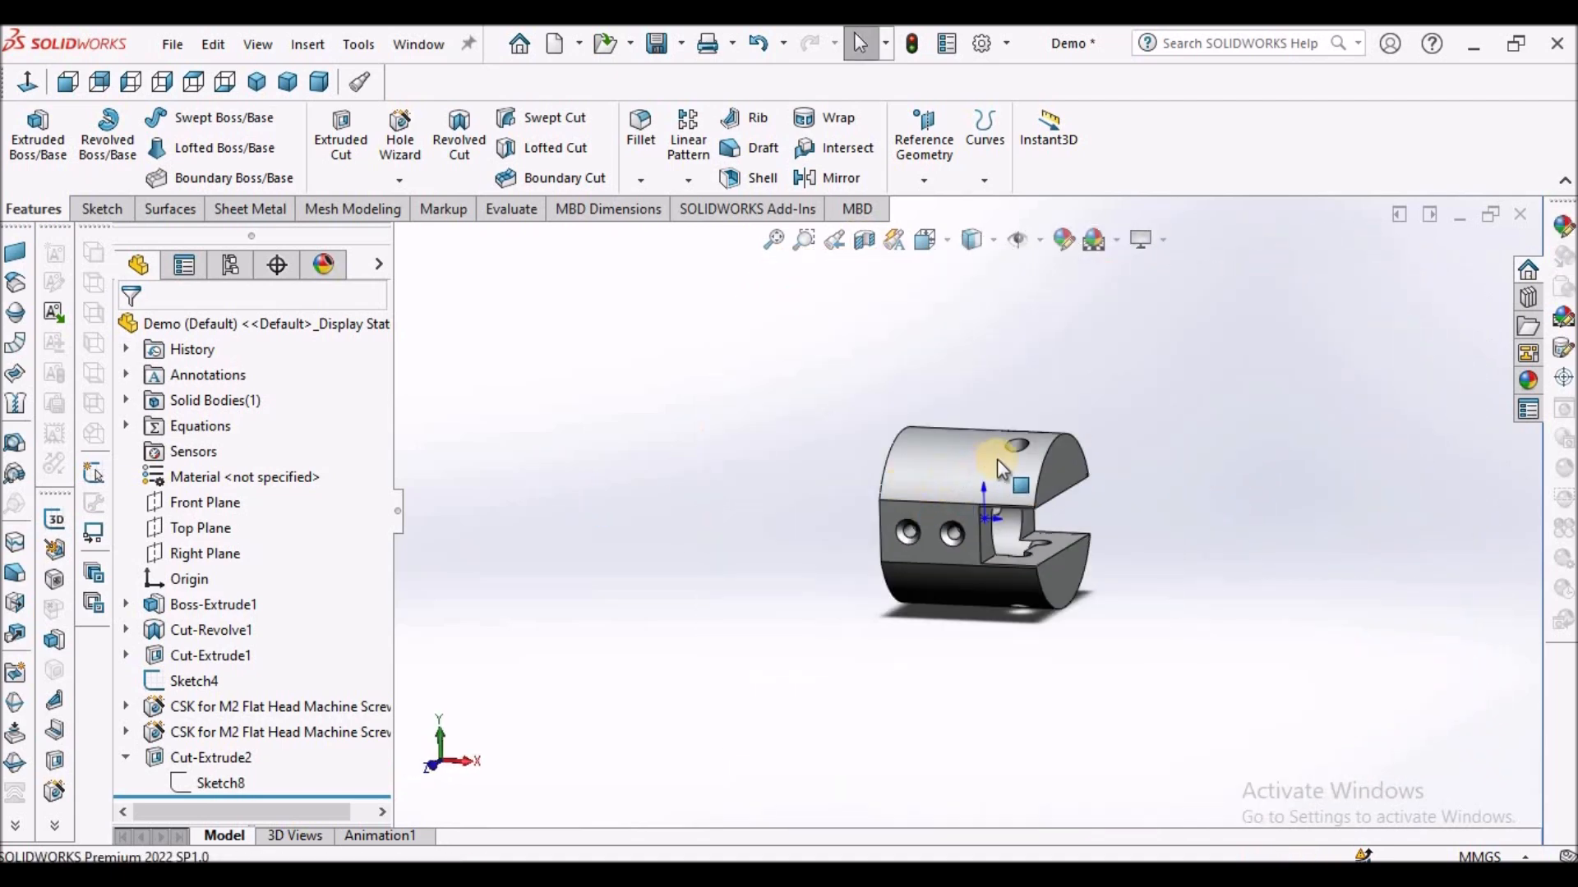
{"action": "middle_click_drag", "start_coordinate": [878, 501], "coordinate": [829, 534]}
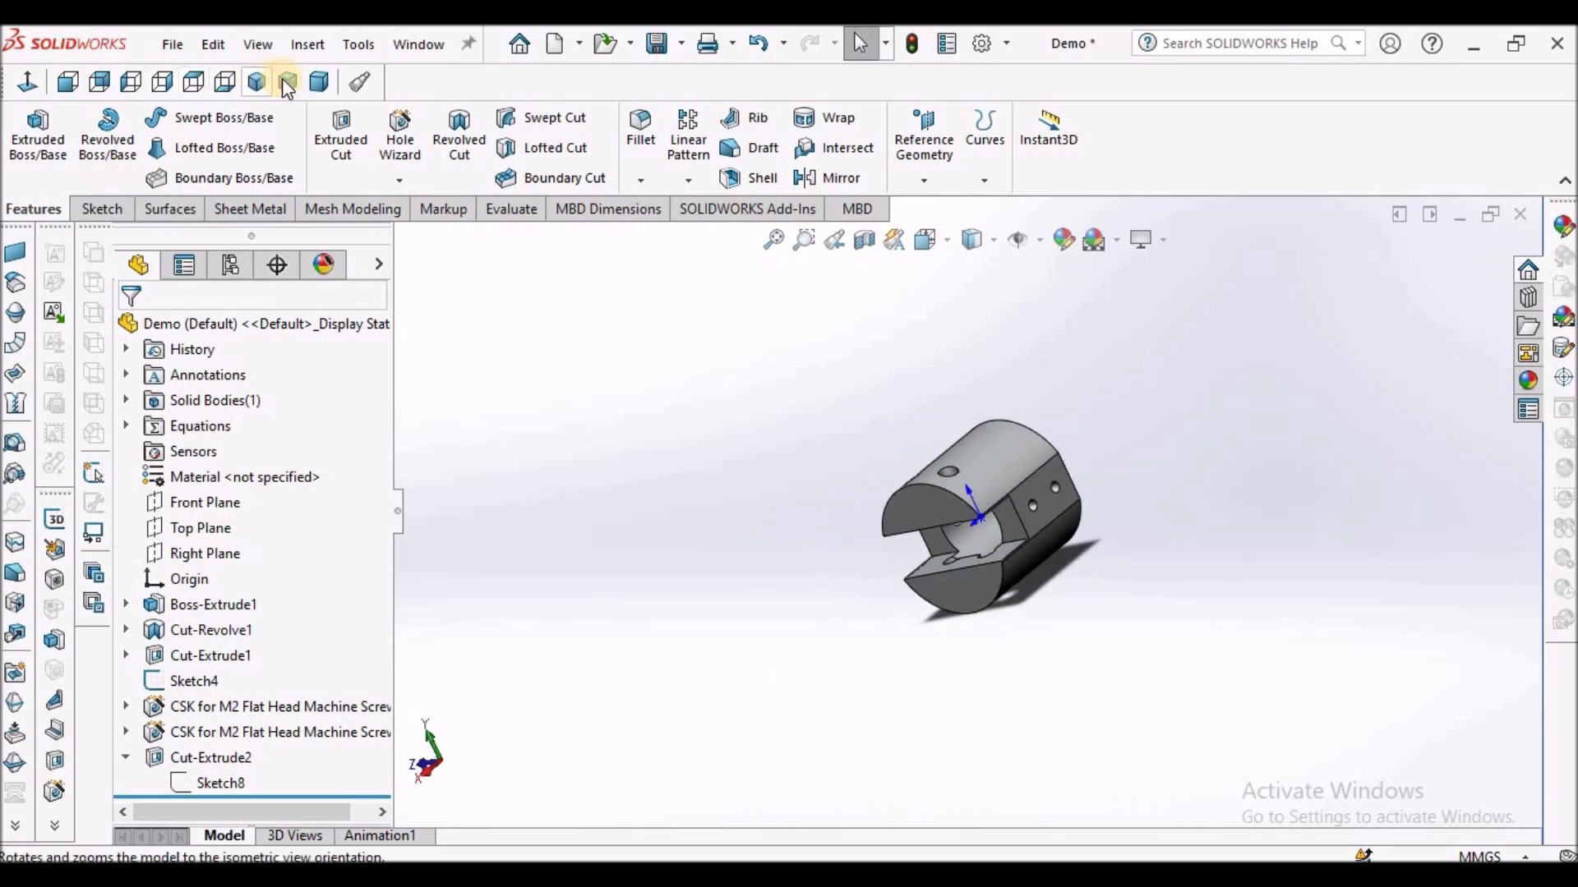
{"action": "left_click", "coordinate": [316, 83]}
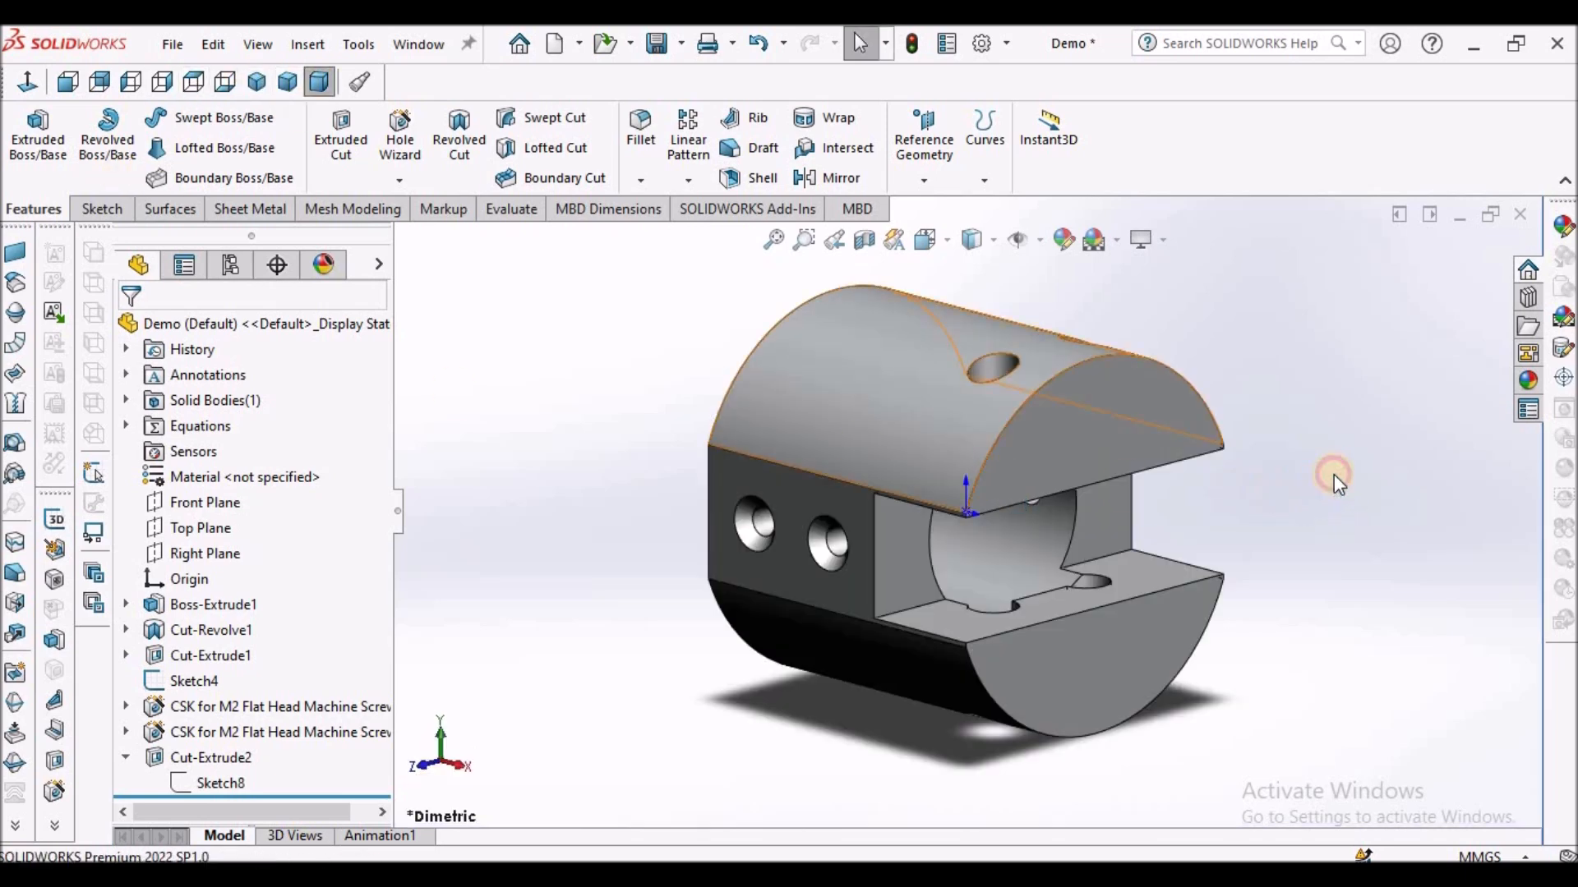